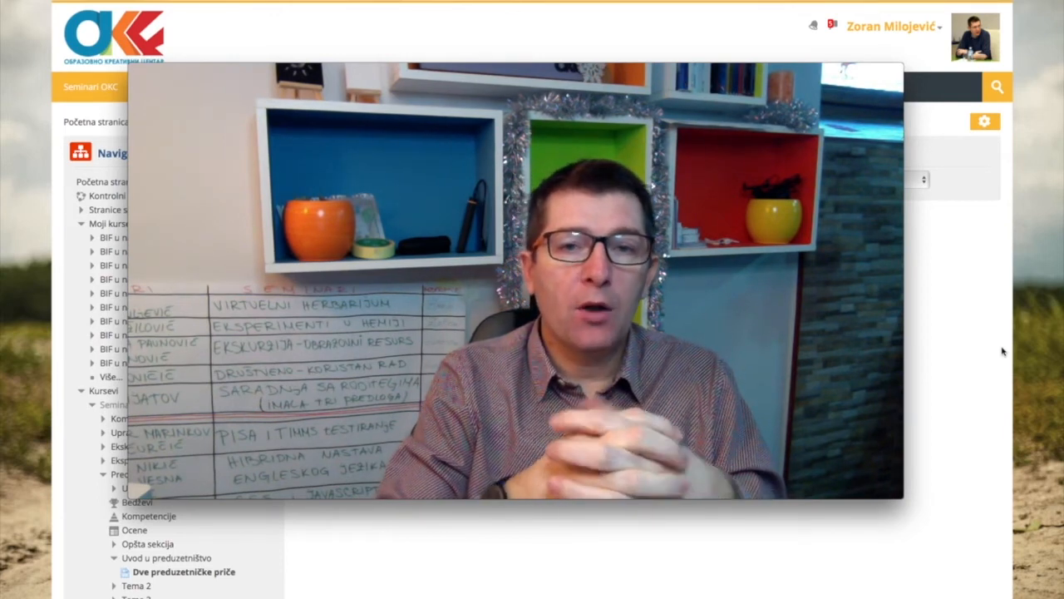
Step: Shrink the Movie Recording window and move it off the Lambda page's header and main content
{"action": "mouse_move", "coordinate": [244, 345]}
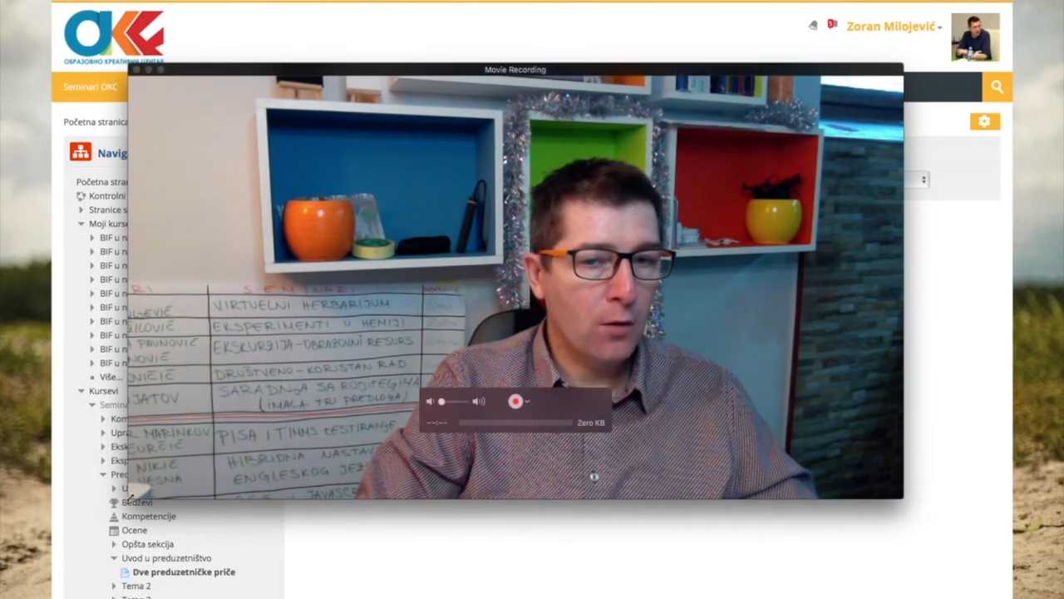
{"action": "left_click_drag", "start_coordinate": [130, 498], "coordinate": [580, 339]}
{"action": "left_click_drag", "start_coordinate": [748, 69], "coordinate": [311, 2]}
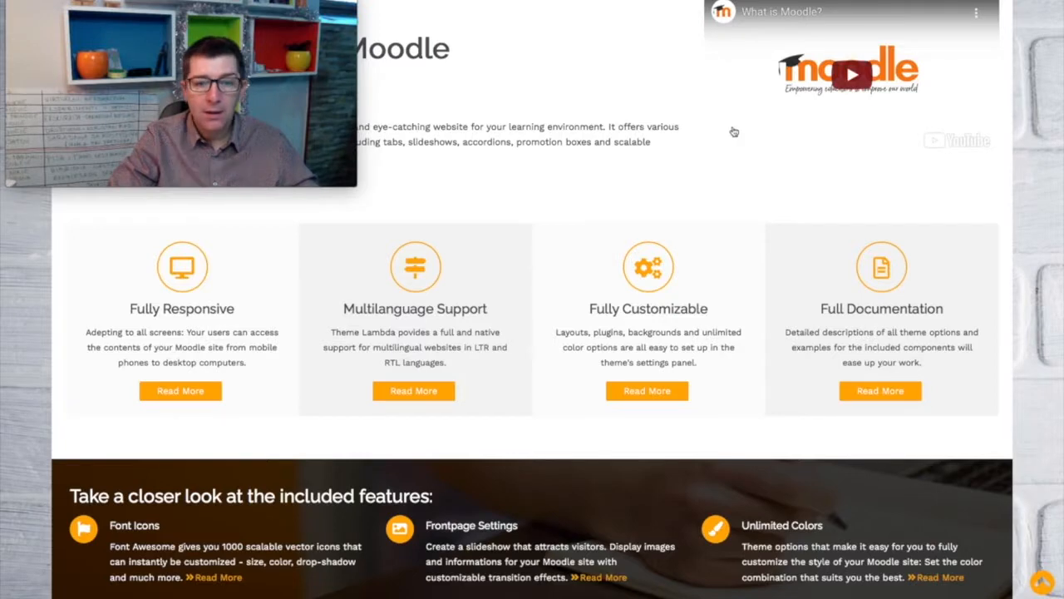
{"action": "scroll", "coordinate": [709, 156], "scroll_direction": "up", "scroll_amount": 6}
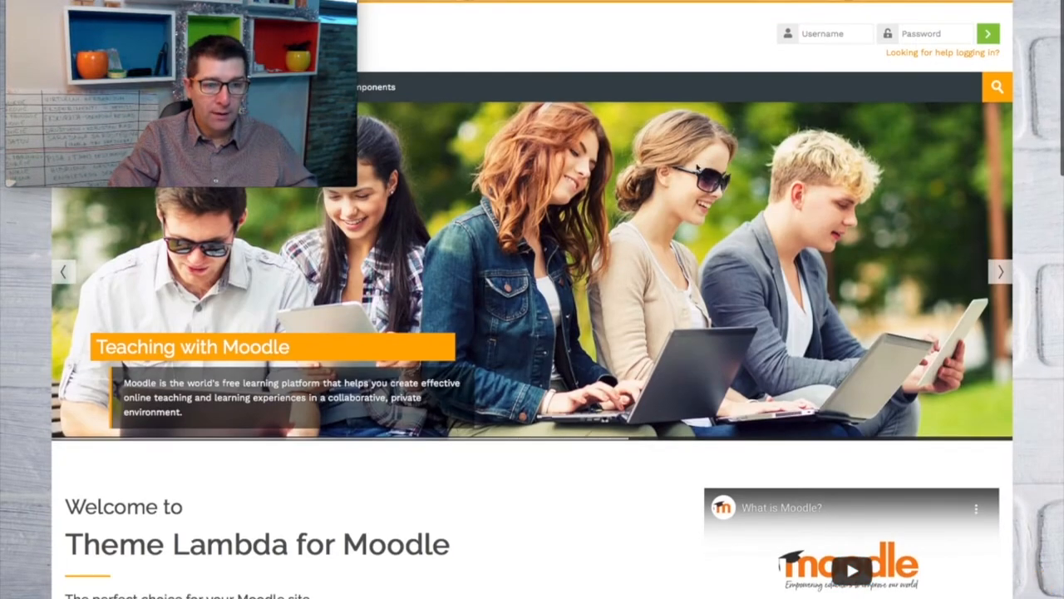
{"action": "left_click_drag", "start_coordinate": [243, 5], "coordinate": [947, 421]}
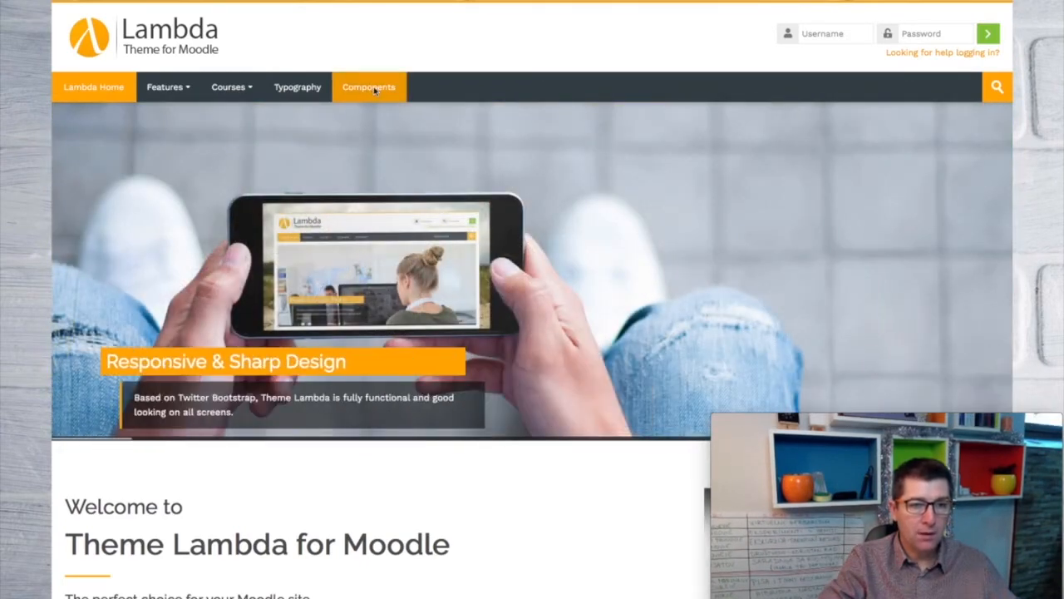
Step: Open the Lambda theme's Components page and look through the icon, text and image box examples under Content Boxes
{"action": "left_click", "coordinate": [374, 89]}
{"action": "scroll", "coordinate": [508, 202], "scroll_direction": "down", "scroll_amount": 1}
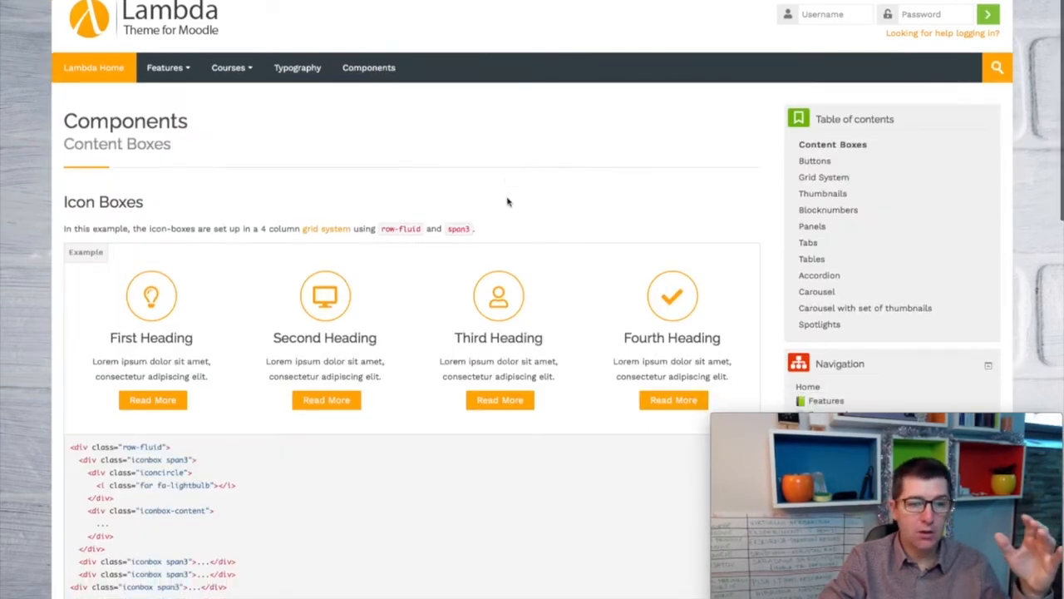
{"action": "scroll", "coordinate": [524, 195], "scroll_direction": "down", "scroll_amount": 2}
{"action": "scroll", "coordinate": [397, 209], "scroll_direction": "down", "scroll_amount": 5}
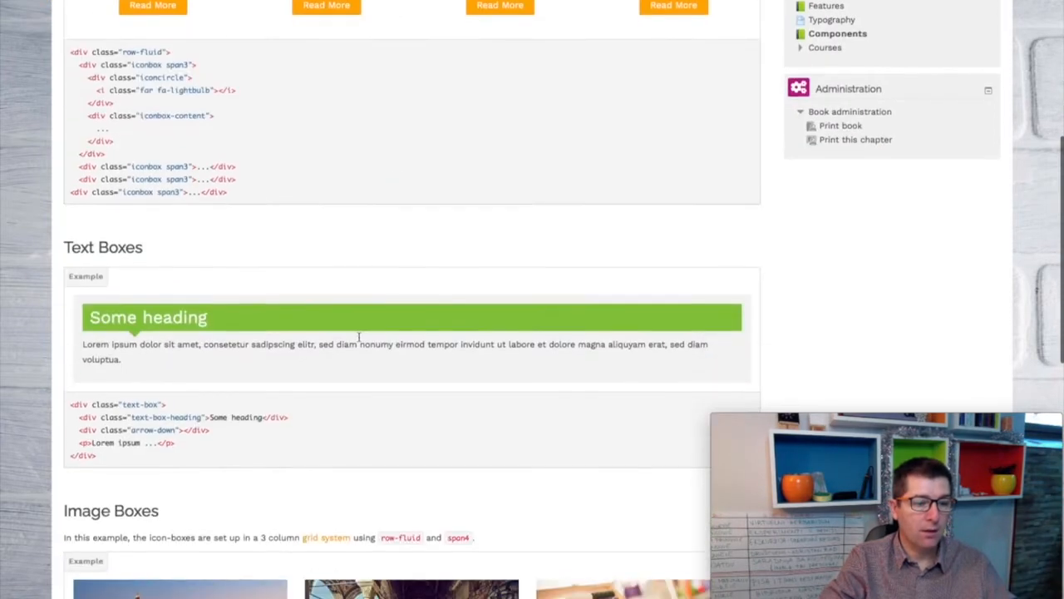
{"action": "scroll", "coordinate": [360, 336], "scroll_direction": "down", "scroll_amount": 1}
{"action": "scroll", "coordinate": [376, 368], "scroll_direction": "down", "scroll_amount": 3}
{"action": "scroll", "coordinate": [377, 368], "scroll_direction": "up", "scroll_amount": 8}
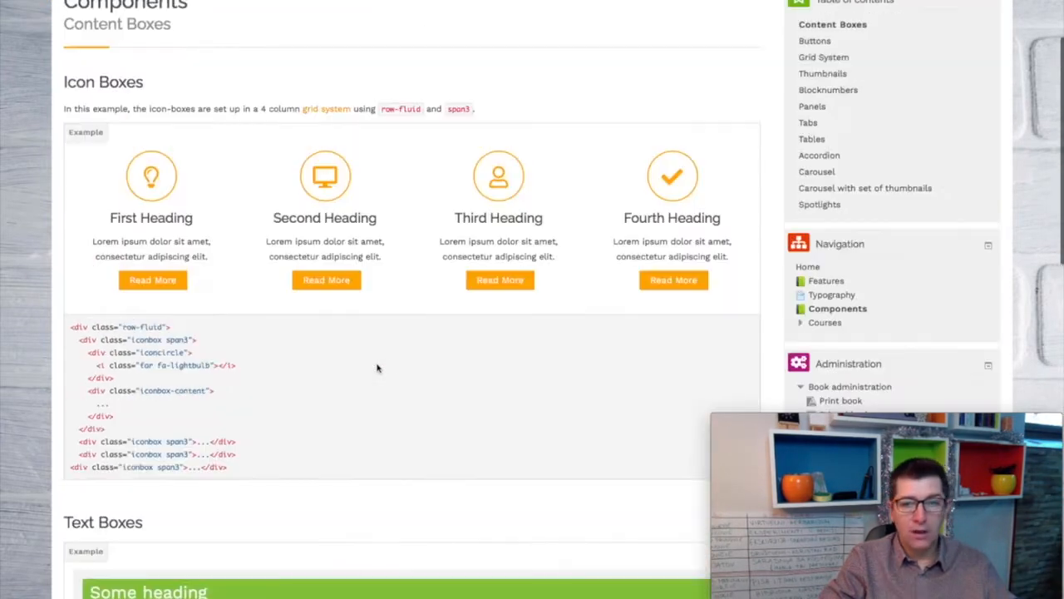
Step: View the Buttons chapter and the Panels chapter of the Components book with their example code
{"action": "left_click", "coordinate": [817, 41]}
{"action": "scroll", "coordinate": [791, 136], "scroll_direction": "down", "scroll_amount": 2}
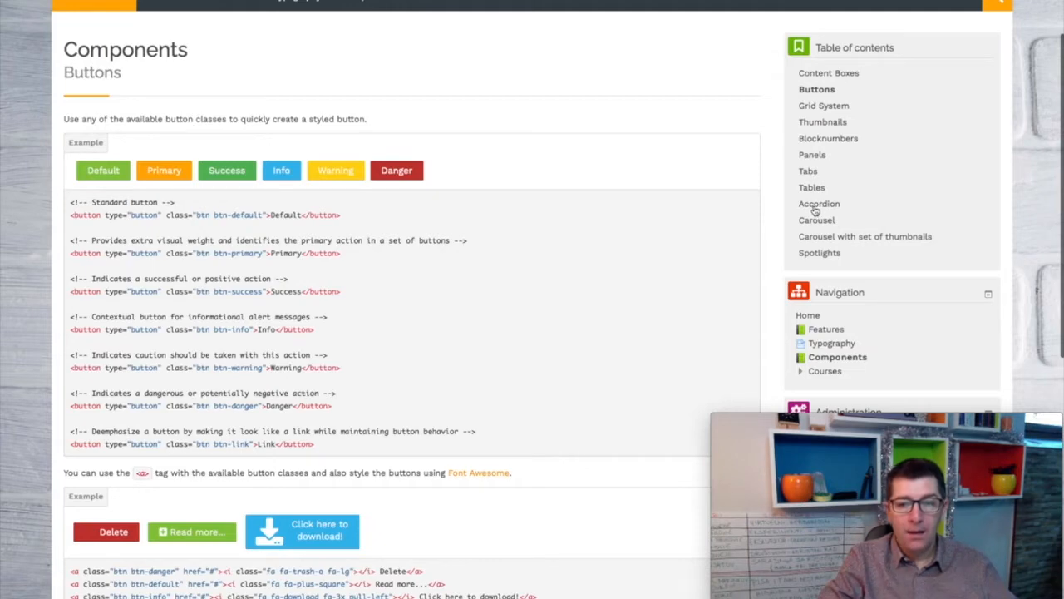
{"action": "left_click", "coordinate": [821, 155]}
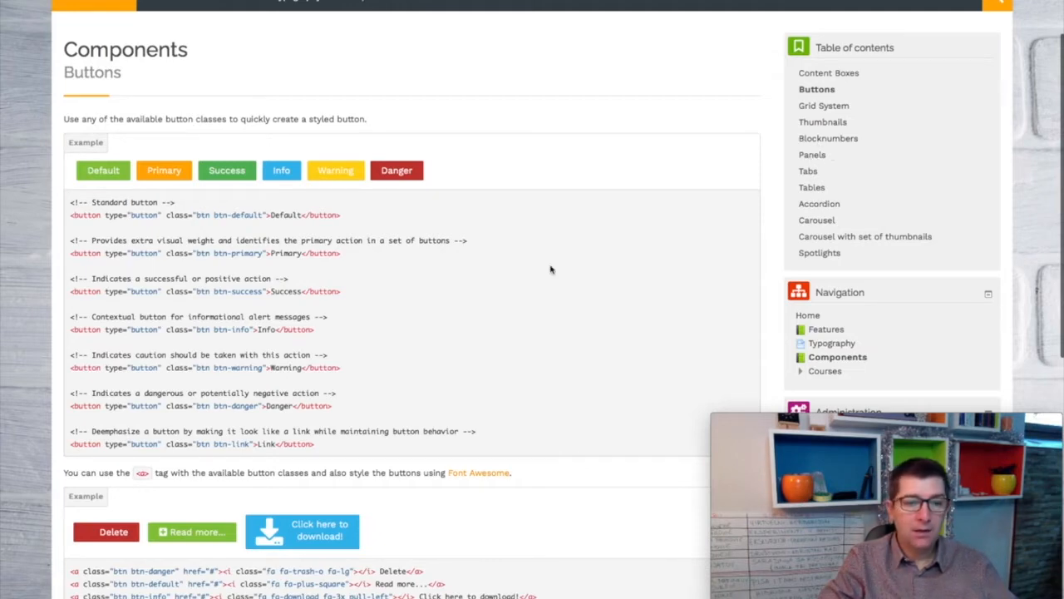
{"action": "scroll", "coordinate": [549, 269], "scroll_direction": "down", "scroll_amount": 3}
{"action": "scroll", "coordinate": [548, 269], "scroll_direction": "up", "scroll_amount": 3}
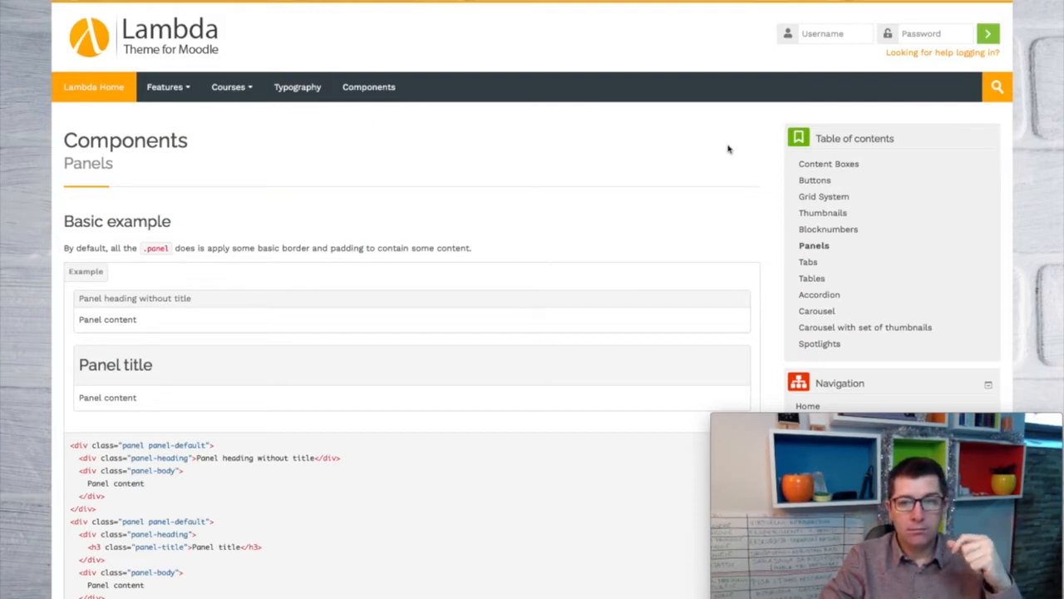
Step: Return to the Content Boxes chapter and view the Icon Boxes example
{"action": "left_click", "coordinate": [820, 166]}
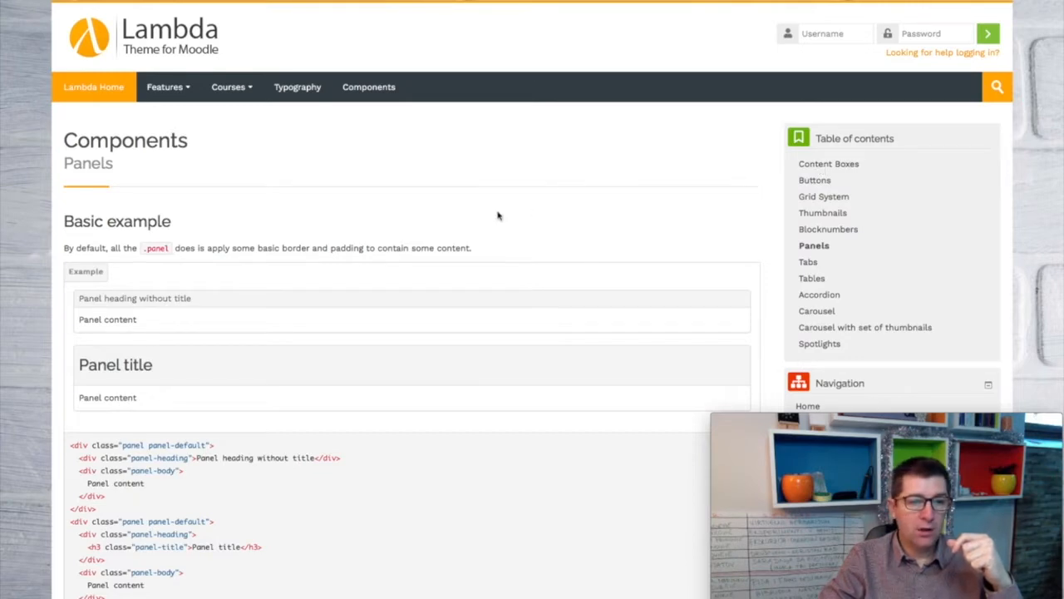
{"action": "scroll", "coordinate": [384, 254], "scroll_direction": "down", "scroll_amount": 3}
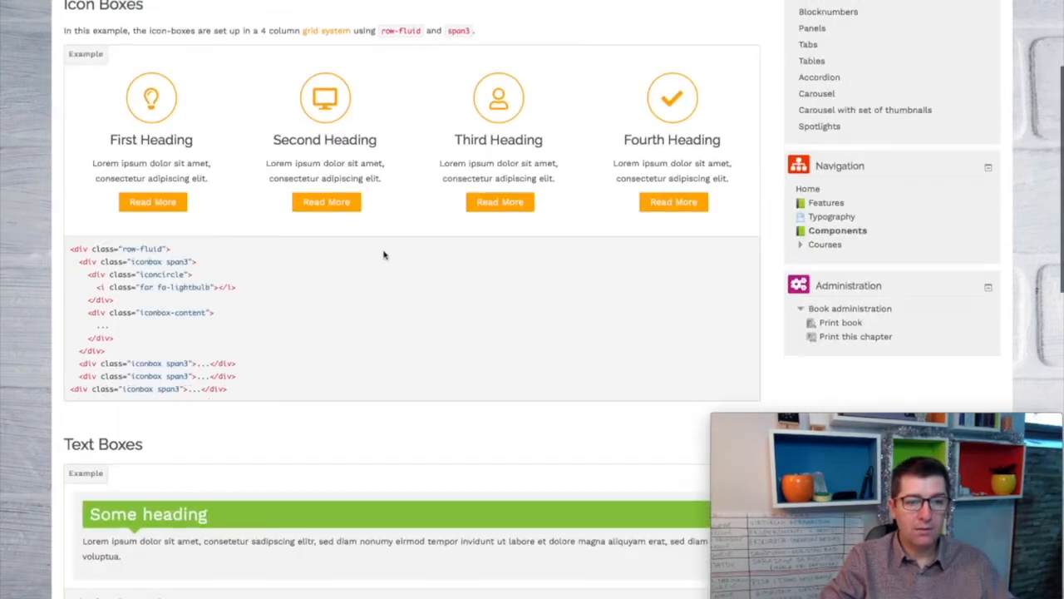
{"action": "scroll", "coordinate": [429, 256], "scroll_direction": "up", "scroll_amount": 2}
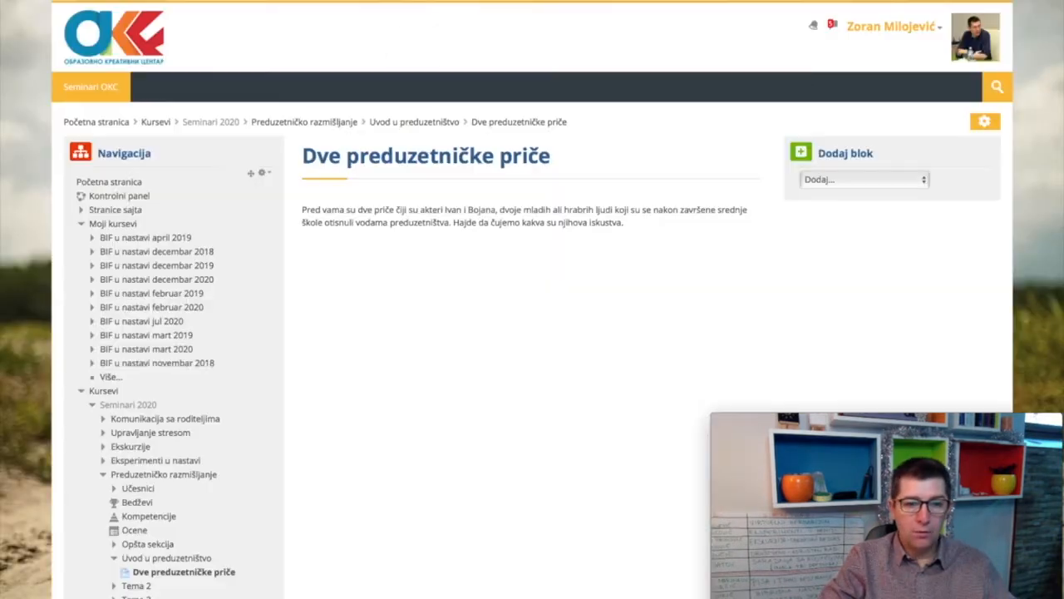
Step: On the Seminari OKC site, edit the settings of the "Dve preduzetničke priče" page and add a new line below its content text
{"action": "scroll", "coordinate": [499, 266], "scroll_direction": "down", "scroll_amount": 10}
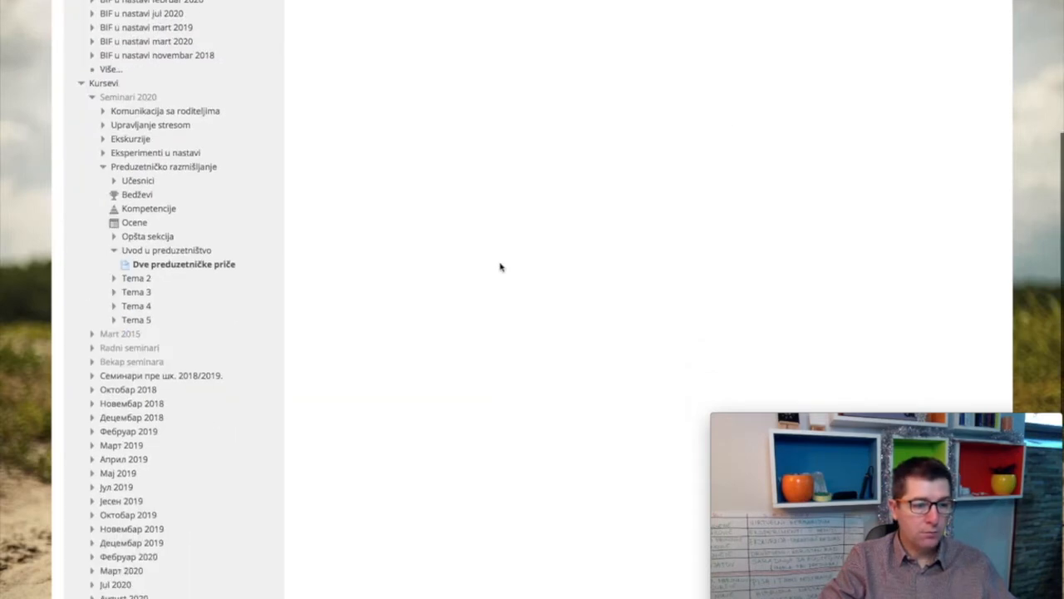
{"action": "left_click", "coordinate": [138, 371]}
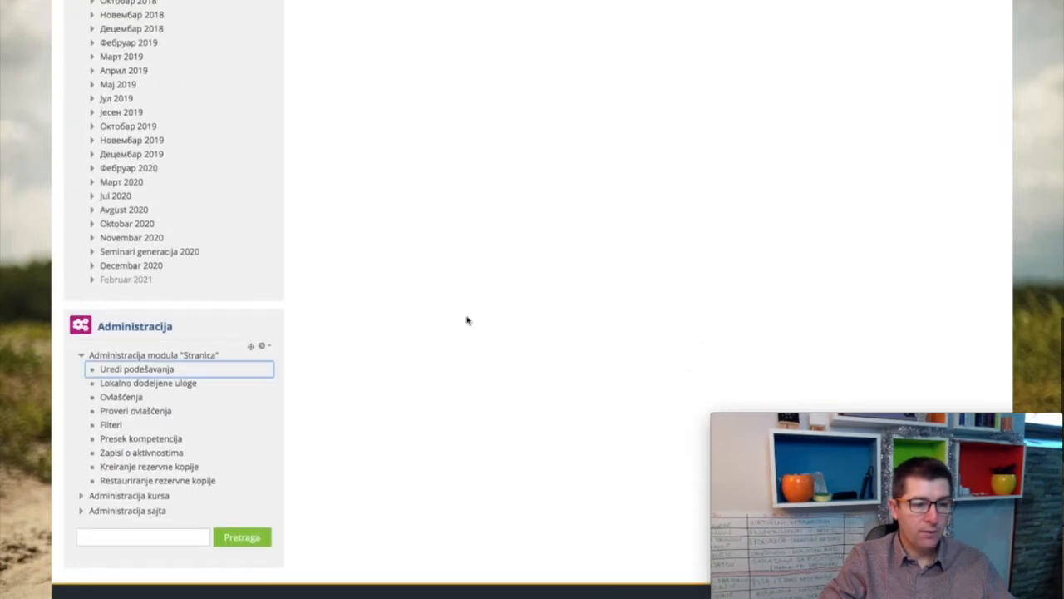
{"action": "scroll", "coordinate": [375, 340], "scroll_direction": "down", "scroll_amount": 5}
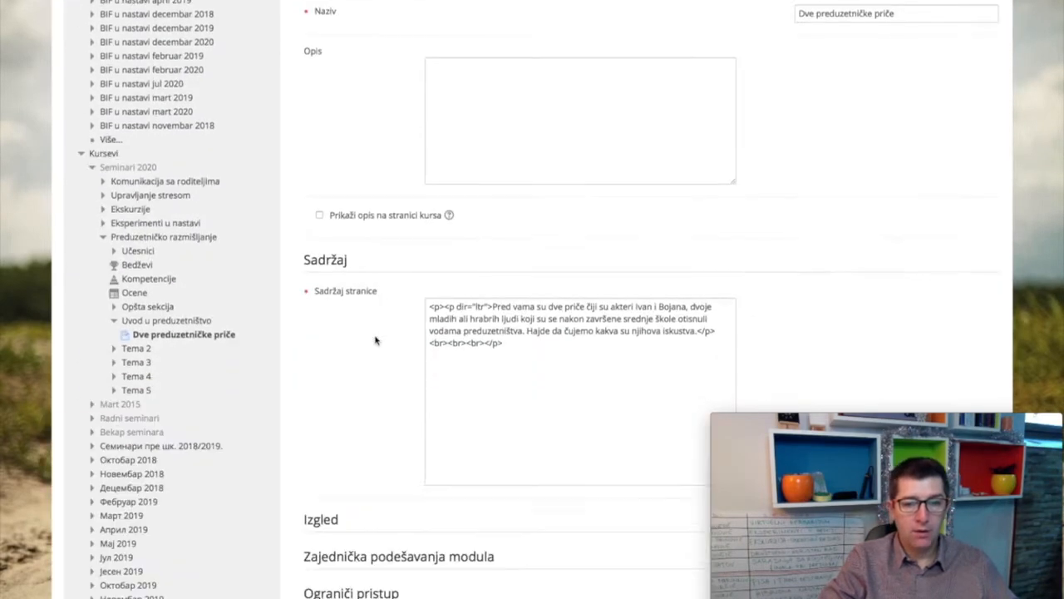
{"action": "scroll", "coordinate": [375, 340], "scroll_direction": "down", "scroll_amount": 1}
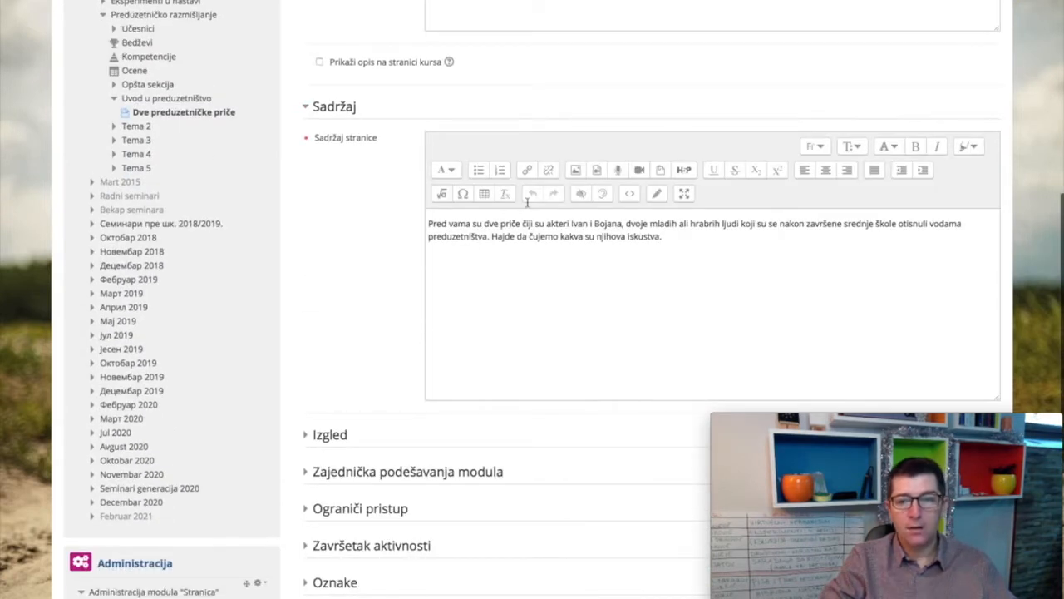
{"action": "left_click", "coordinate": [657, 247]}
{"action": "key", "text": "Return"}
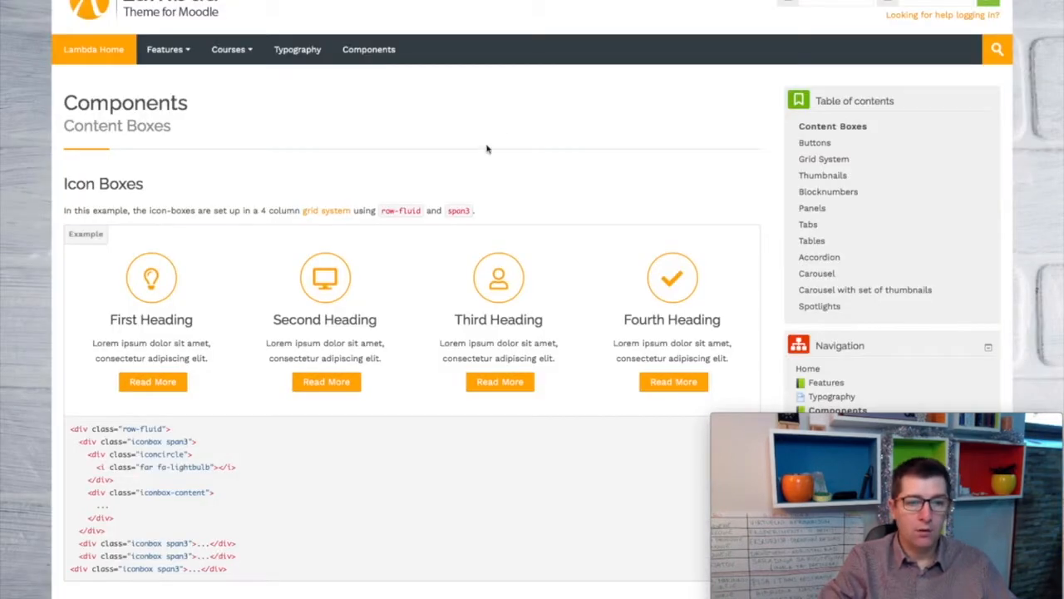
Step: Copy the whole Icon Boxes example code, from the row-fluid div to the last iconbox span3 line, from the Lambda Content Boxes chapter
{"action": "scroll", "coordinate": [487, 148], "scroll_direction": "down", "scroll_amount": 3}
{"action": "scroll", "coordinate": [337, 288], "scroll_direction": "down", "scroll_amount": 2}
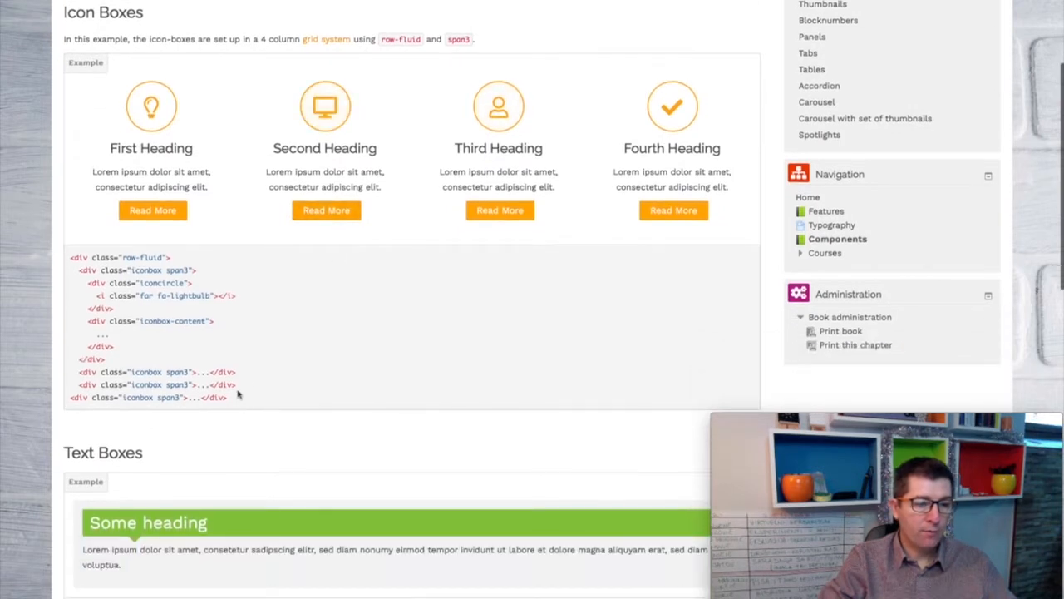
{"action": "left_click_drag", "start_coordinate": [233, 397], "coordinate": [71, 260]}
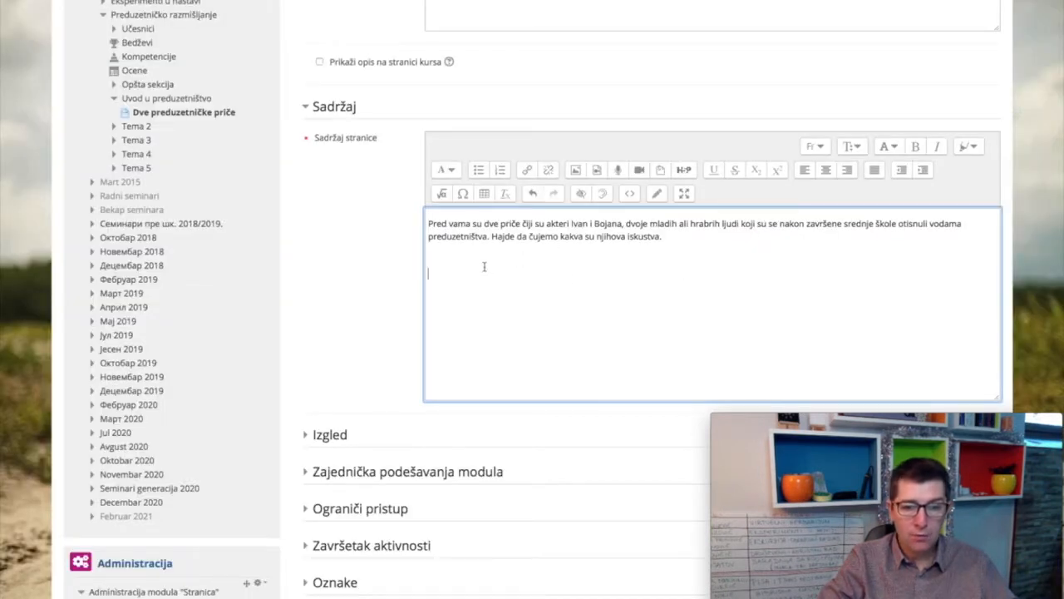
Step: Paste the copied icon box code at the end of the page content's HTML source, with a blank line above the row-fluid div
{"action": "left_click", "coordinate": [631, 195]}
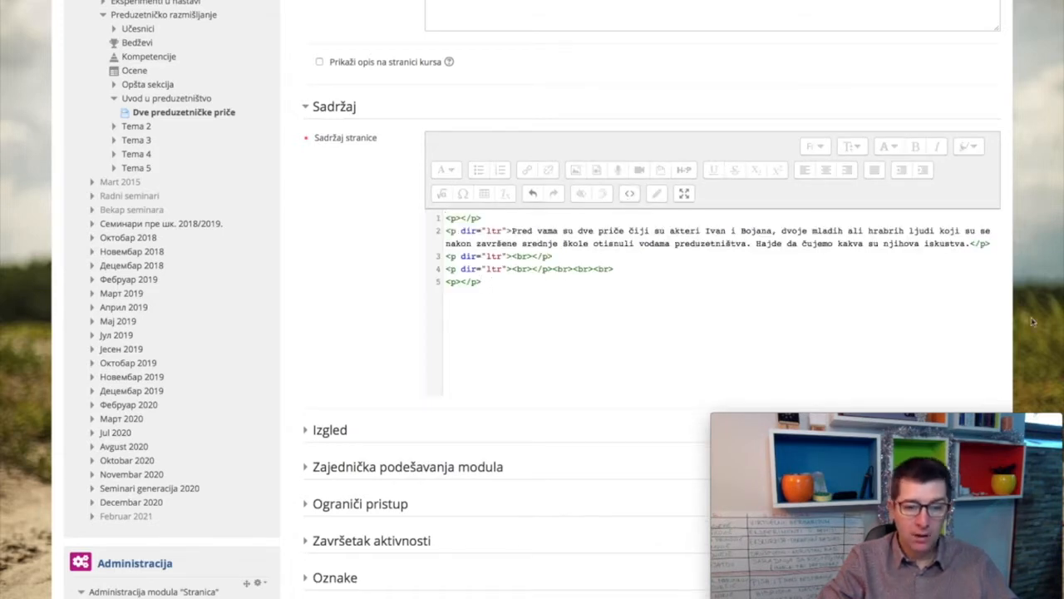
{"action": "key", "text": "ctrl+v"}
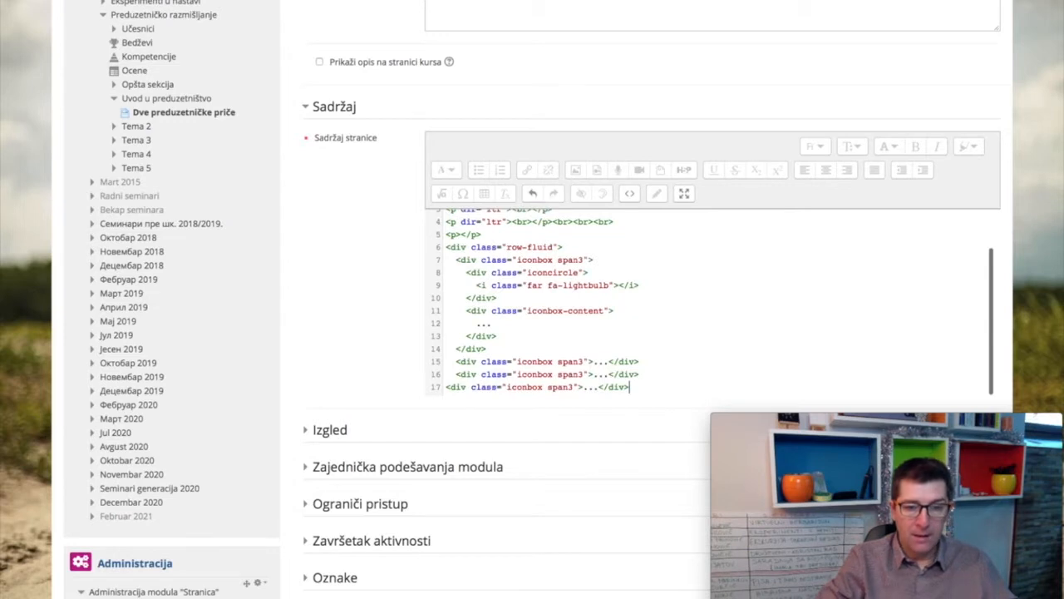
{"action": "scroll", "coordinate": [684, 342], "scroll_direction": "up", "scroll_amount": 1}
{"action": "scroll", "coordinate": [683, 342], "scroll_direction": "down", "scroll_amount": 1}
{"action": "scroll", "coordinate": [684, 342], "scroll_direction": "up", "scroll_amount": 1}
{"action": "scroll", "coordinate": [684, 342], "scroll_direction": "down", "scroll_amount": 1}
{"action": "scroll", "coordinate": [684, 342], "scroll_direction": "down", "scroll_amount": 1}
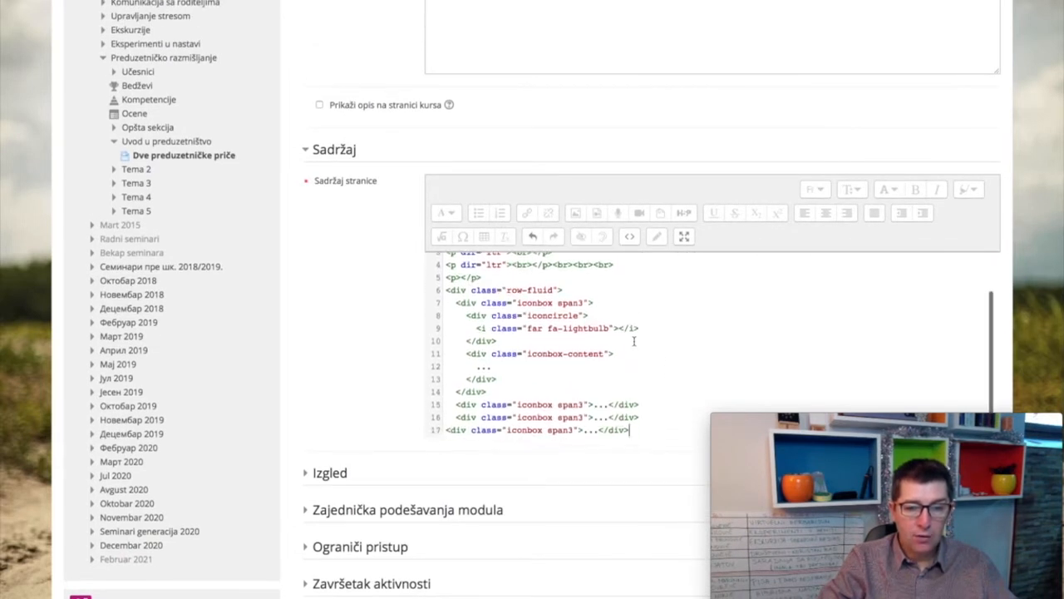
{"action": "left_click", "coordinate": [485, 277]}
{"action": "key", "text": "Return"}
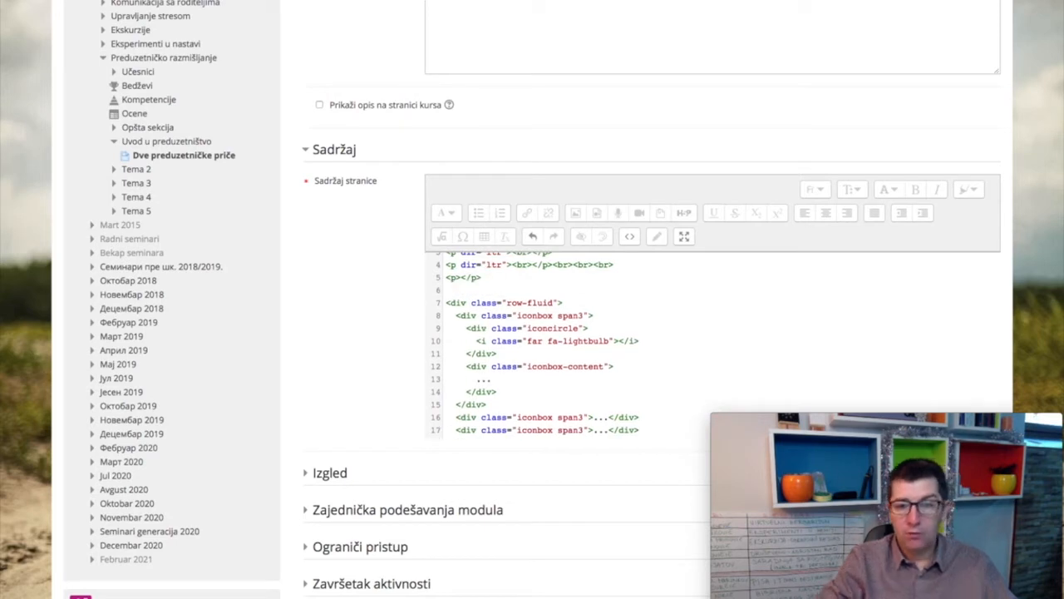
{"action": "scroll", "coordinate": [446, 289], "scroll_direction": "down", "scroll_amount": 1}
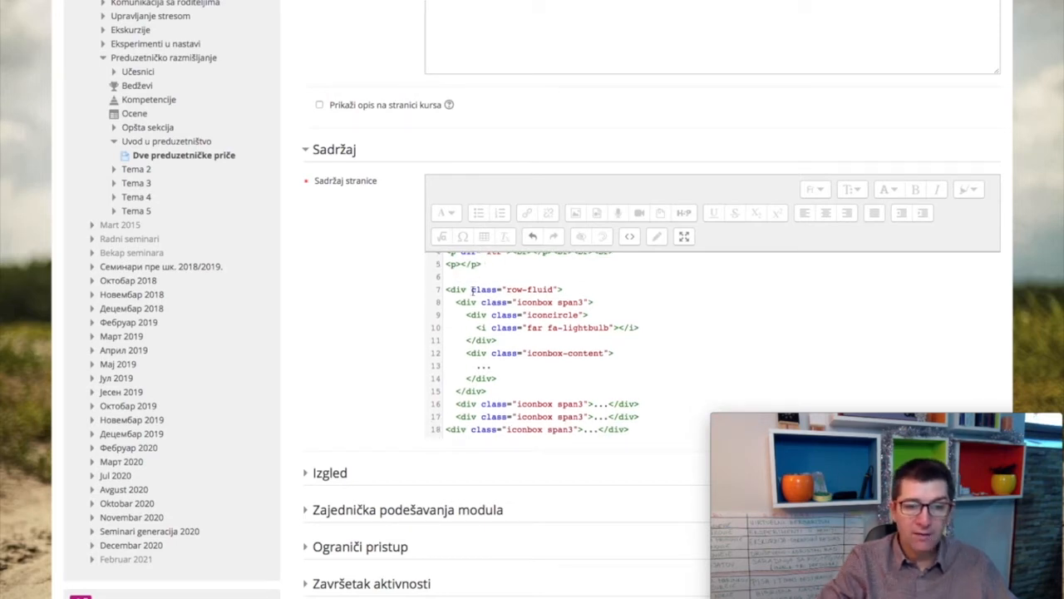
Step: Preview the icon boxes in the visual editor, make the content editing area taller, and reopen the HTML source
{"action": "scroll", "coordinate": [472, 289], "scroll_direction": "down", "scroll_amount": 4}
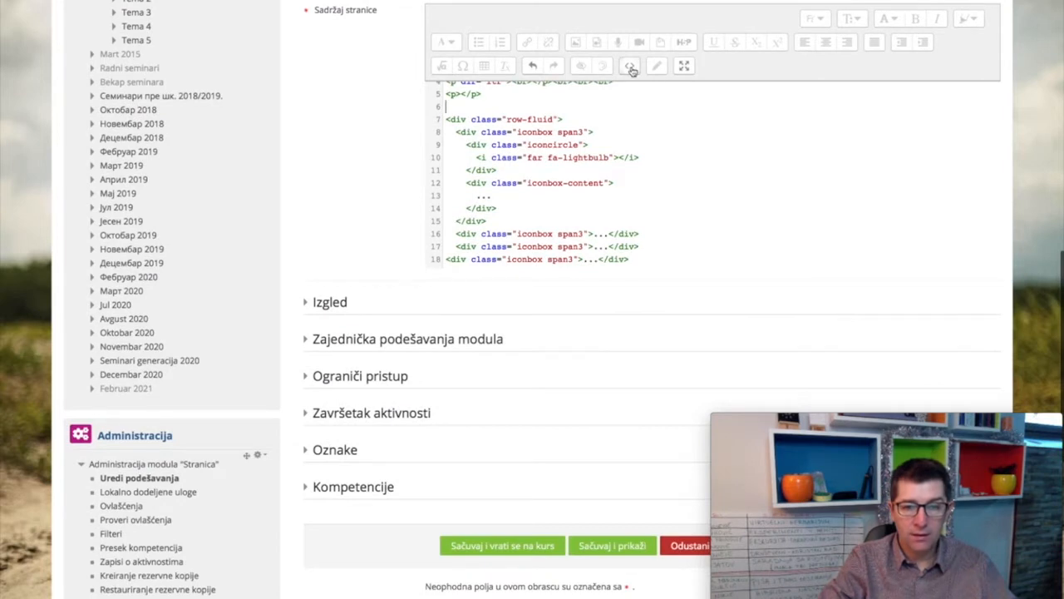
{"action": "left_click", "coordinate": [631, 67]}
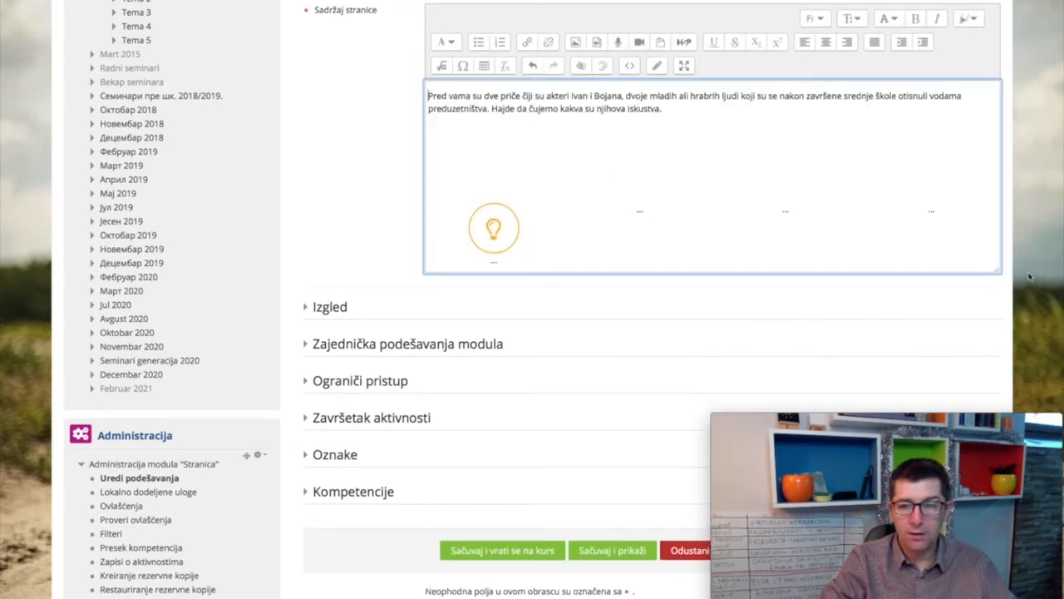
{"action": "left_click_drag", "start_coordinate": [998, 270], "coordinate": [995, 391]}
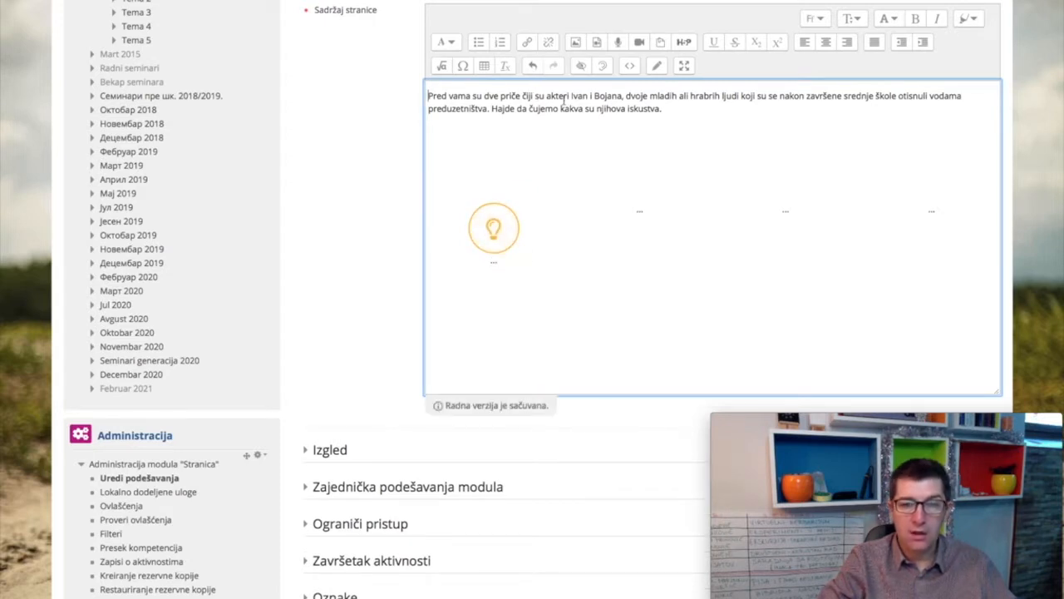
{"action": "left_click", "coordinate": [631, 73]}
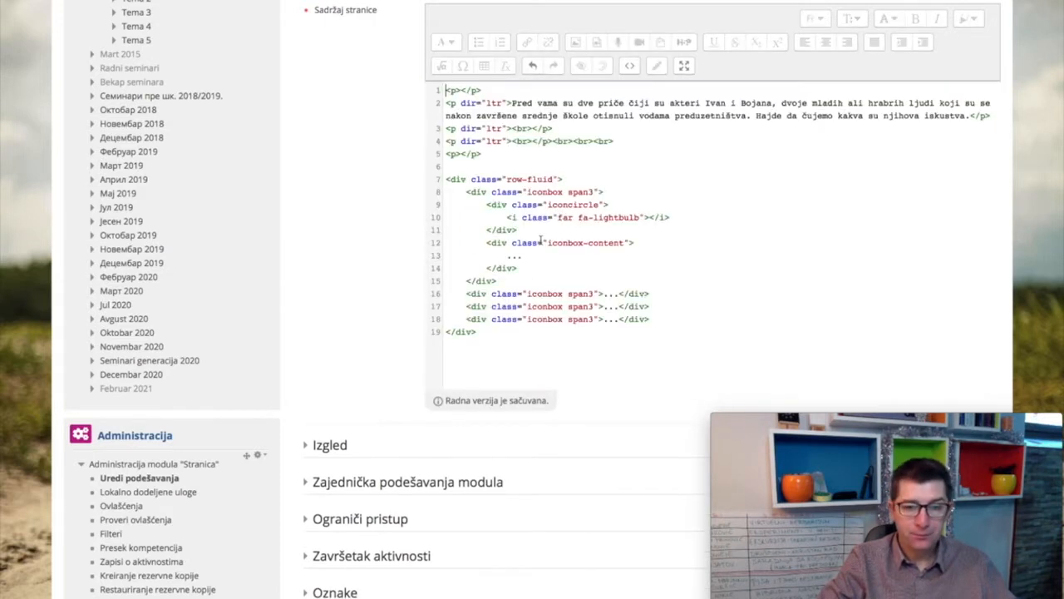
Step: Examine the opening and closing div tags and the class attribute of the row-fluid block in the HTML source
{"action": "double_click", "coordinate": [450, 179]}
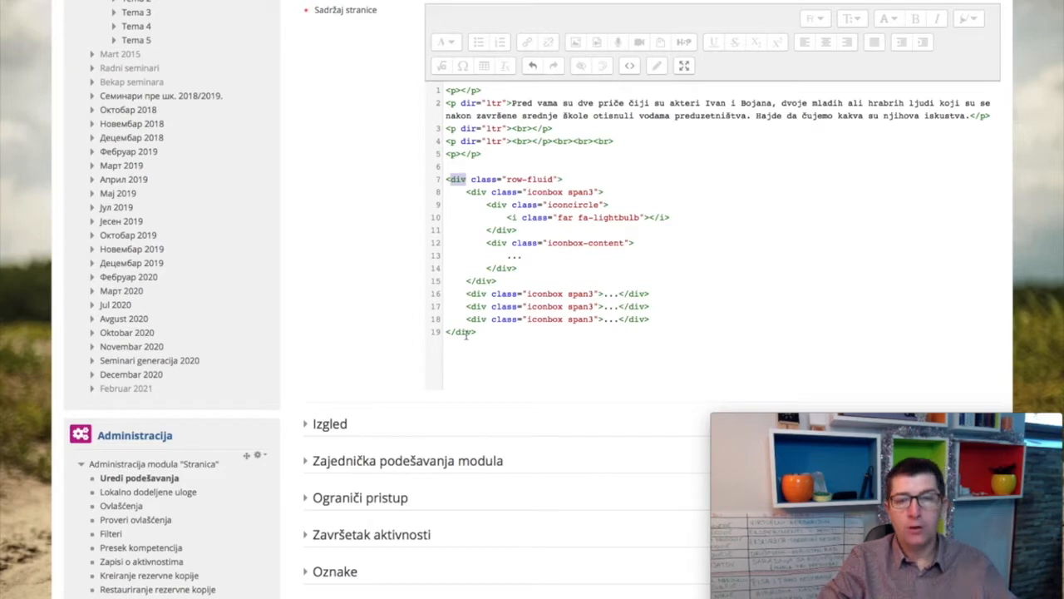
{"action": "left_click", "coordinate": [500, 344]}
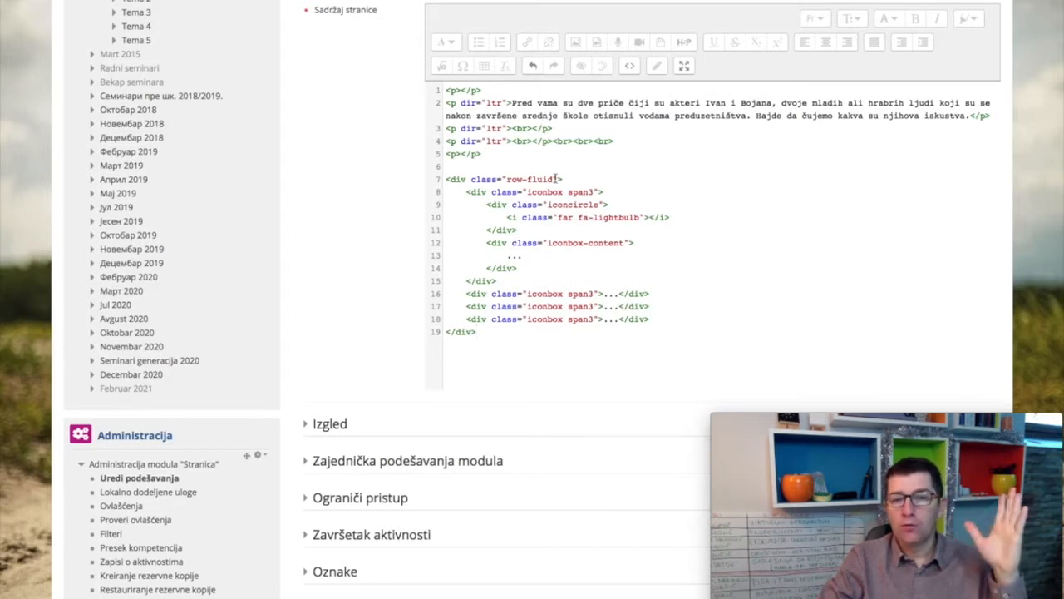
{"action": "left_click_drag", "start_coordinate": [472, 179], "coordinate": [501, 179]}
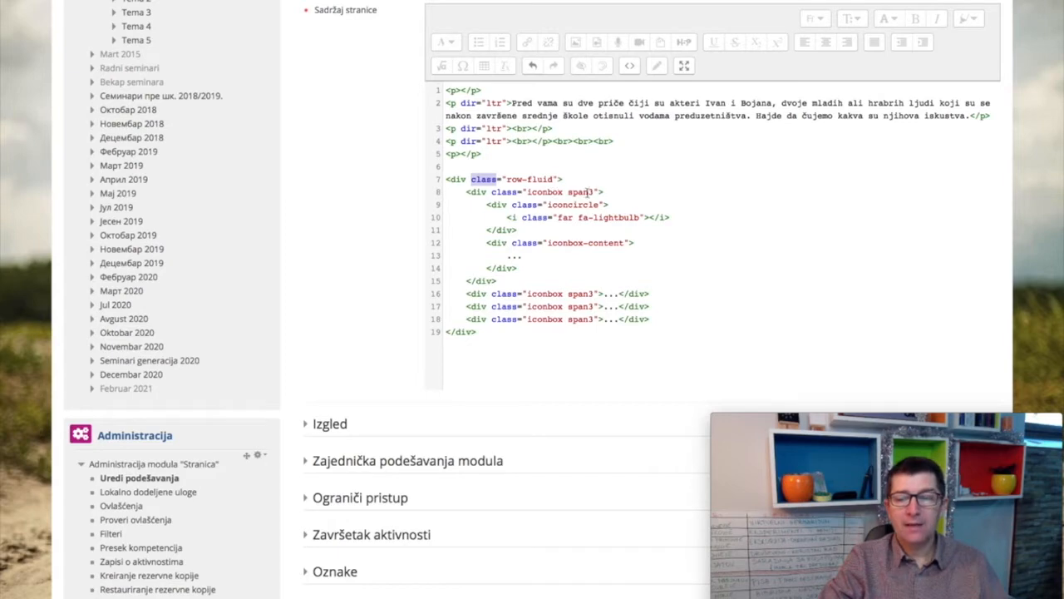
Step: Check the 12-column layout in the Lambda Grid System chapter and go back to the Content Boxes chapter
{"action": "scroll", "coordinate": [590, 193], "scroll_direction": "down", "scroll_amount": 1}
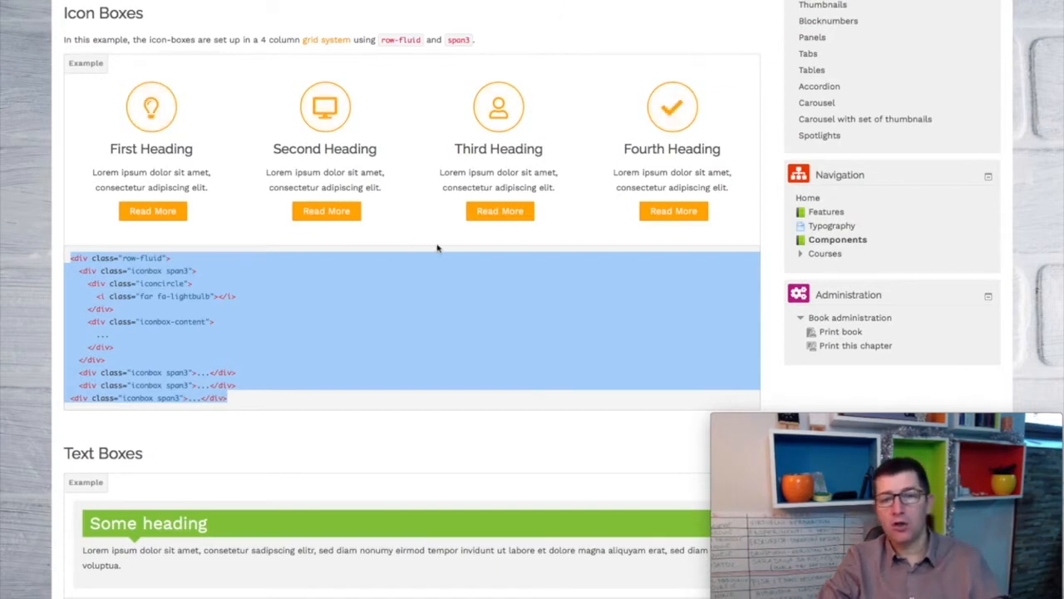
{"action": "scroll", "coordinate": [432, 246], "scroll_direction": "up", "scroll_amount": 1}
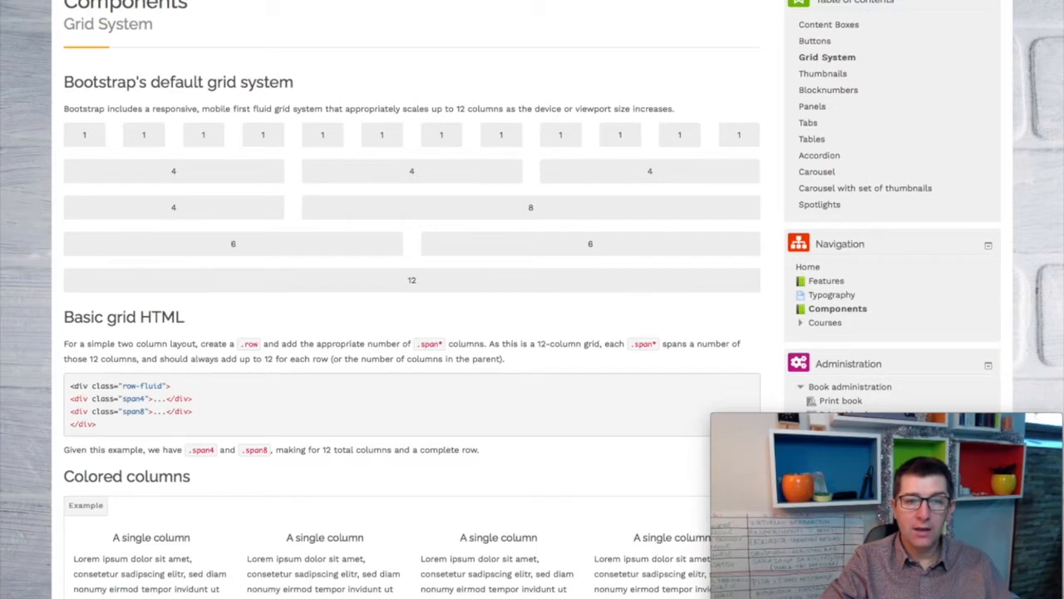
{"action": "left_click", "coordinate": [841, 28]}
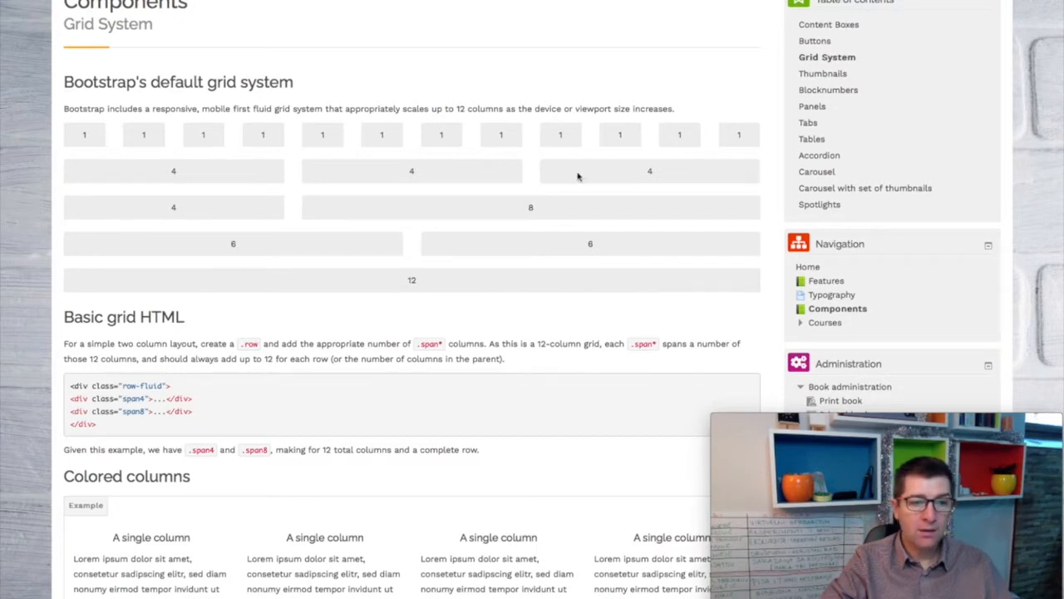
Step: Compare the theme's icon box example with the pasted row-fluid code, preview it in the visual editor, and return to the HTML source
{"action": "scroll", "coordinate": [463, 211], "scroll_direction": "down", "scroll_amount": 3}
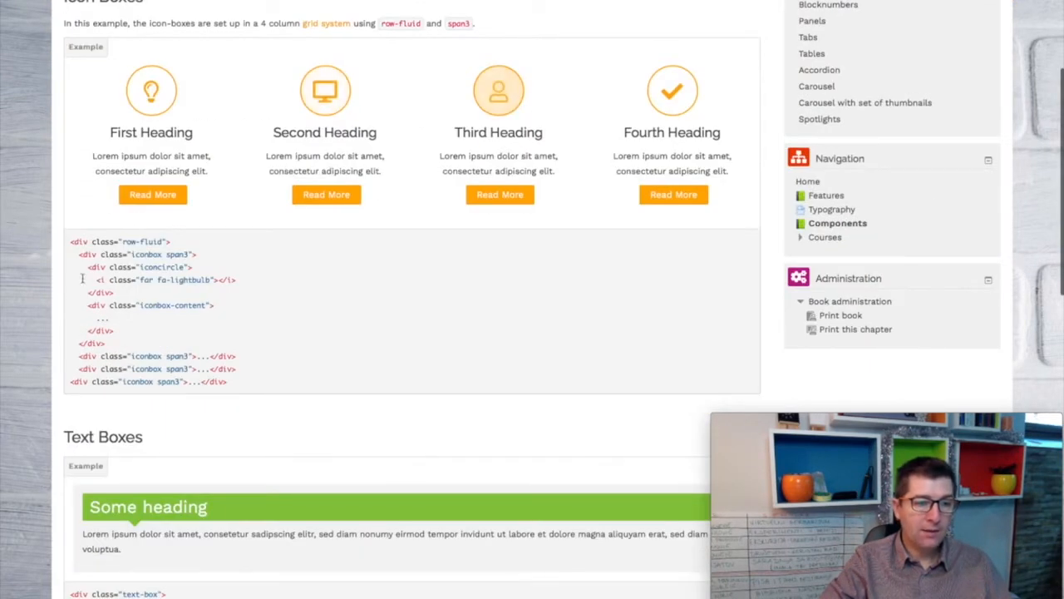
{"action": "scroll", "coordinate": [190, 253], "scroll_direction": "down", "scroll_amount": 1}
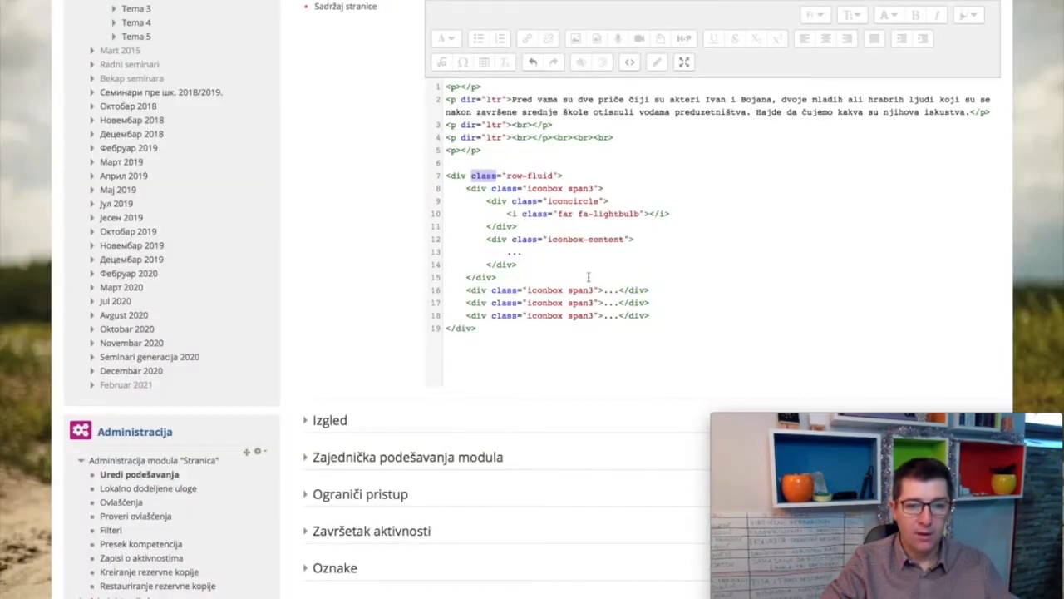
{"action": "scroll", "coordinate": [590, 277], "scroll_direction": "down", "scroll_amount": 1}
{"action": "left_click", "coordinate": [581, 198]}
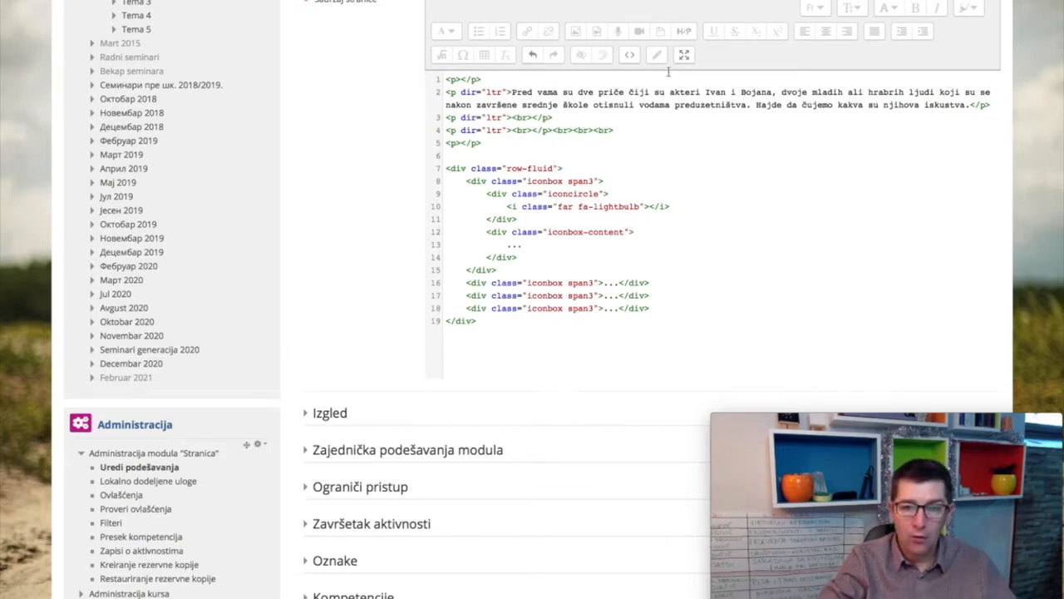
{"action": "left_click", "coordinate": [630, 55]}
{"action": "left_click", "coordinate": [629, 55]}
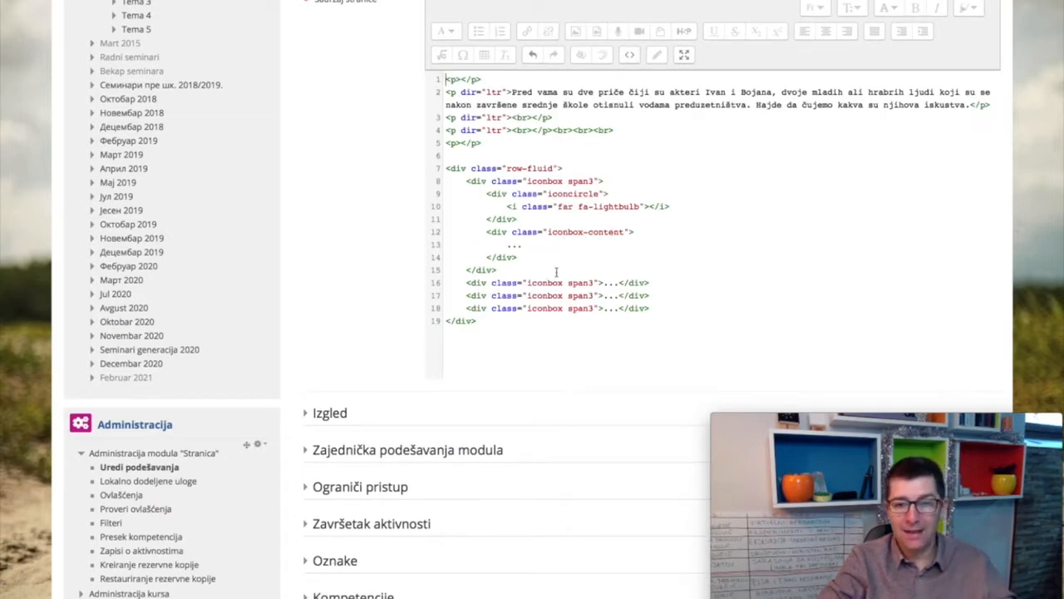
Step: Replace the placeholder dots in the first iconbox-content div with "Neki tekst u prvoj koloni" and preview the page content
{"action": "left_click_drag", "start_coordinate": [506, 245], "coordinate": [537, 246]}
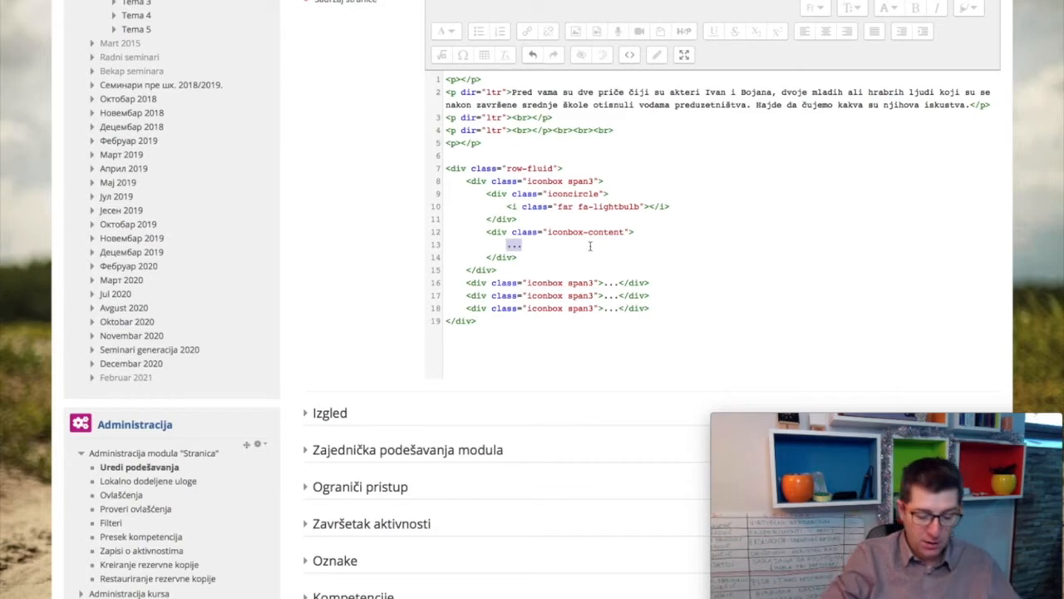
{"action": "type", "text": "Neki tekst u "}
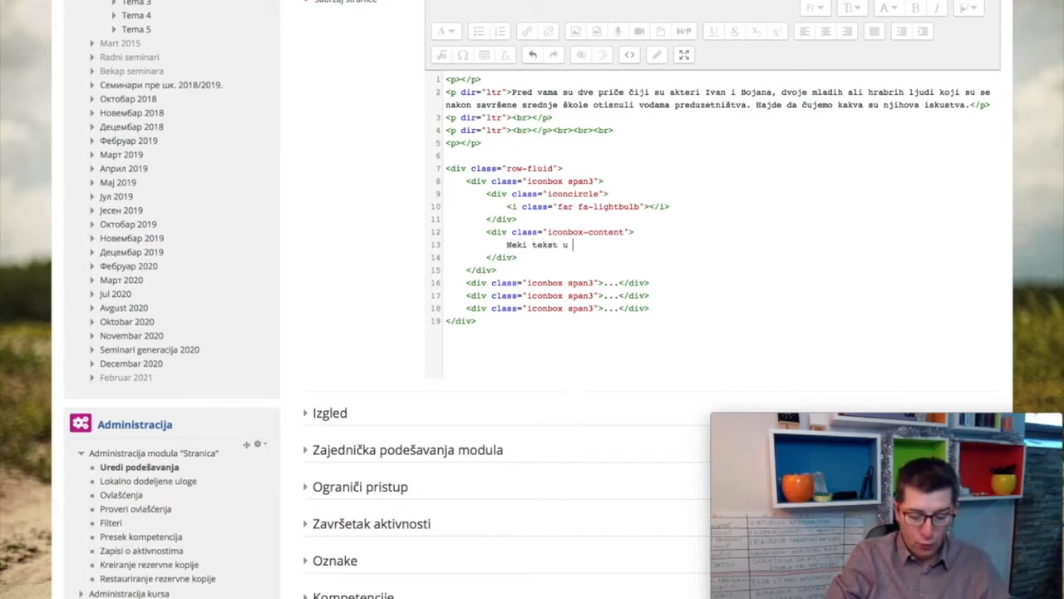
{"action": "type", "text": "prvoj koloni"}
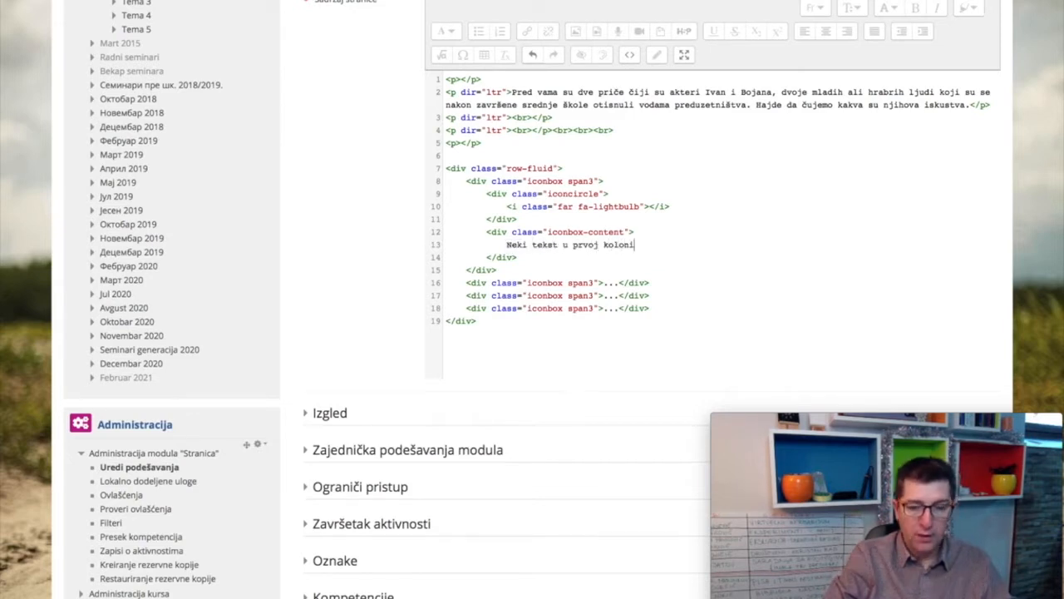
{"action": "left_click", "coordinate": [628, 56]}
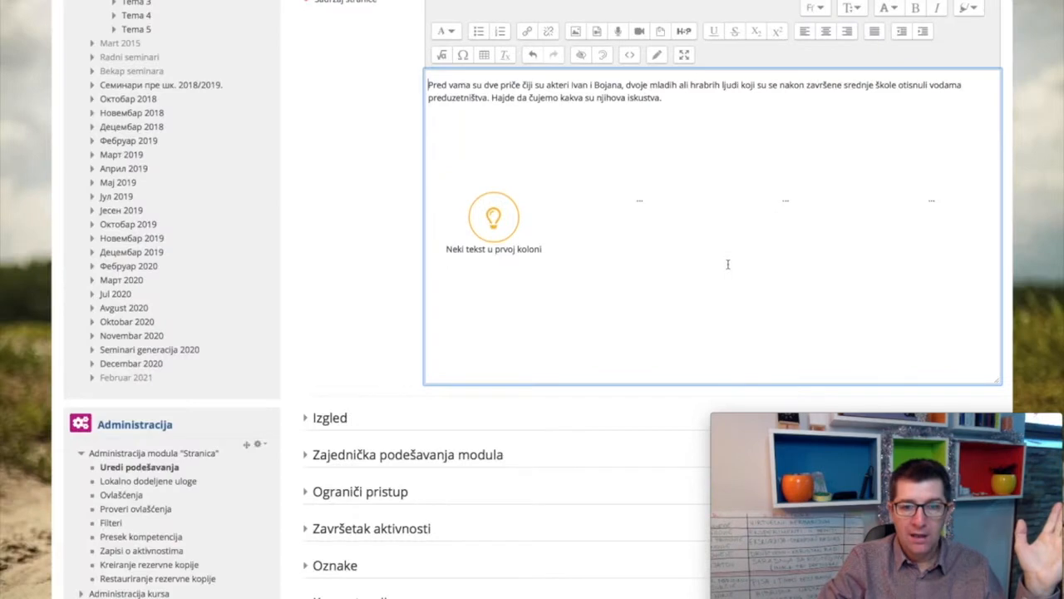
Step: Wrap the first icon box's text in h2 heading tags in the HTML source and preview it
{"action": "left_click", "coordinate": [631, 55]}
{"action": "left_click", "coordinate": [506, 245]}
{"action": "type", "text": "<h2"}
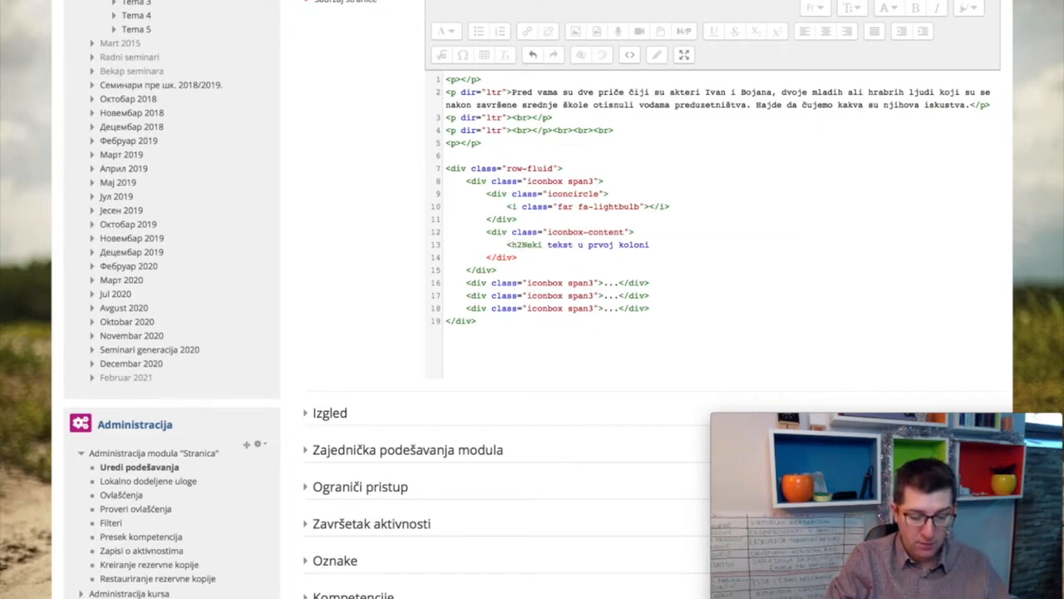
{"action": "type", "text": ">"}
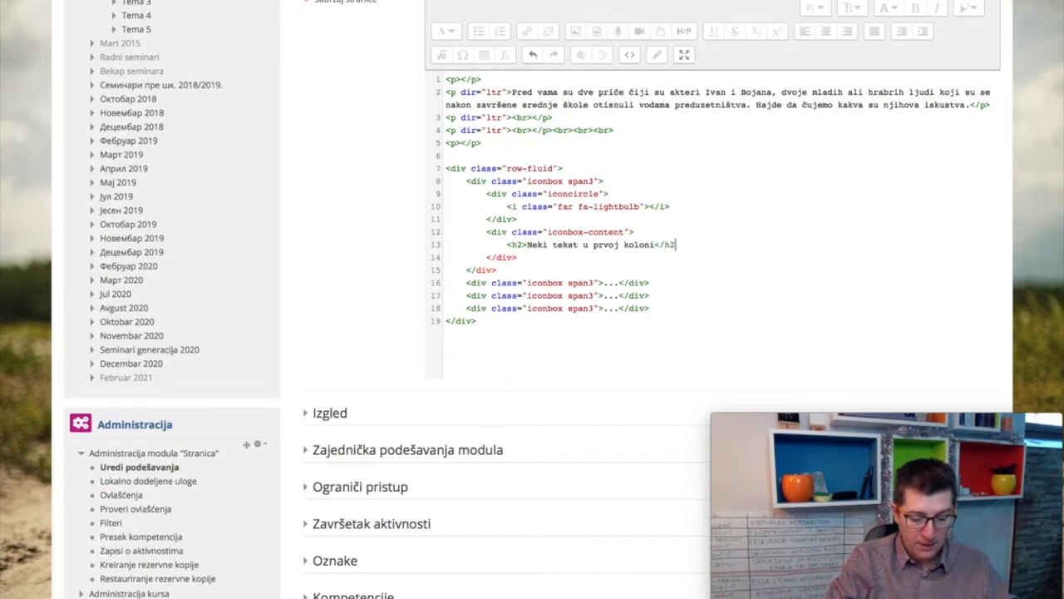
{"action": "type", "text": ">"}
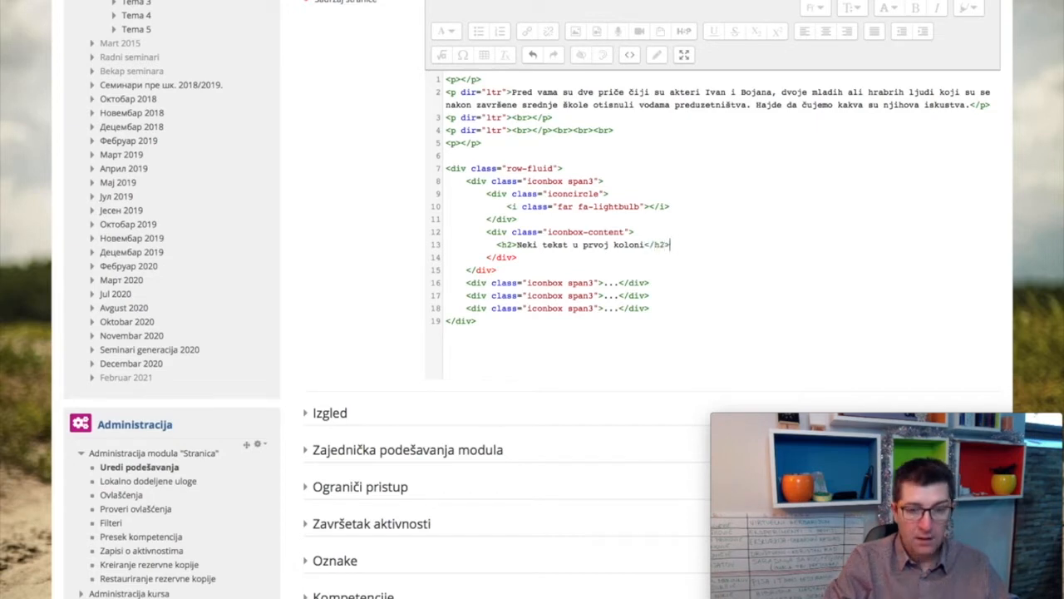
{"action": "left_click", "coordinate": [629, 55]}
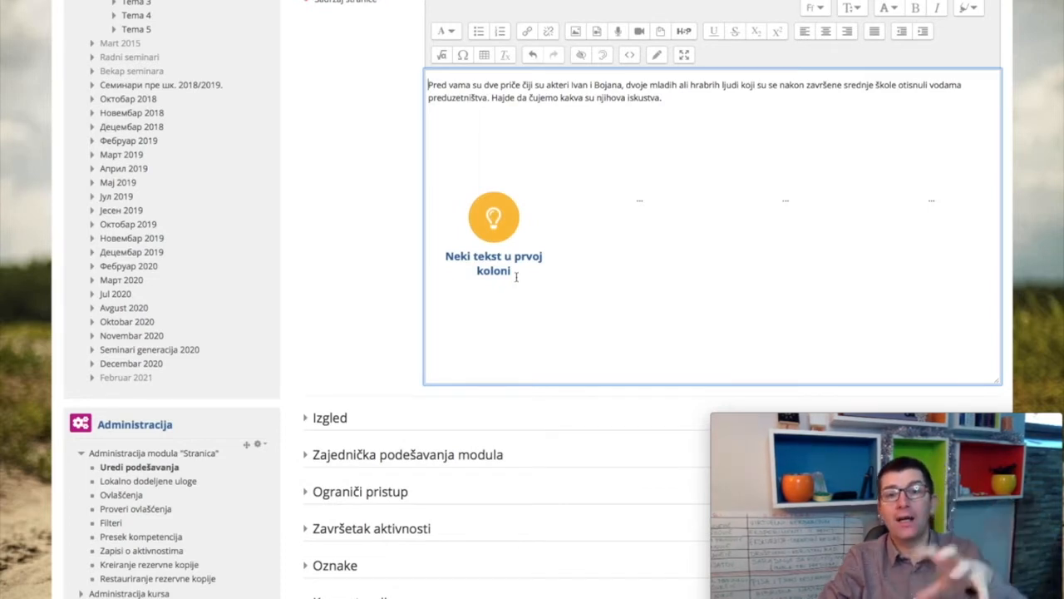
Step: Change the opening and closing heading tags around the first icon box's text to h1 and preview it
{"action": "left_click", "coordinate": [629, 55]}
{"action": "left_click", "coordinate": [517, 245]}
{"action": "key", "text": "Delete"}
{"action": "type", "text": "1"}
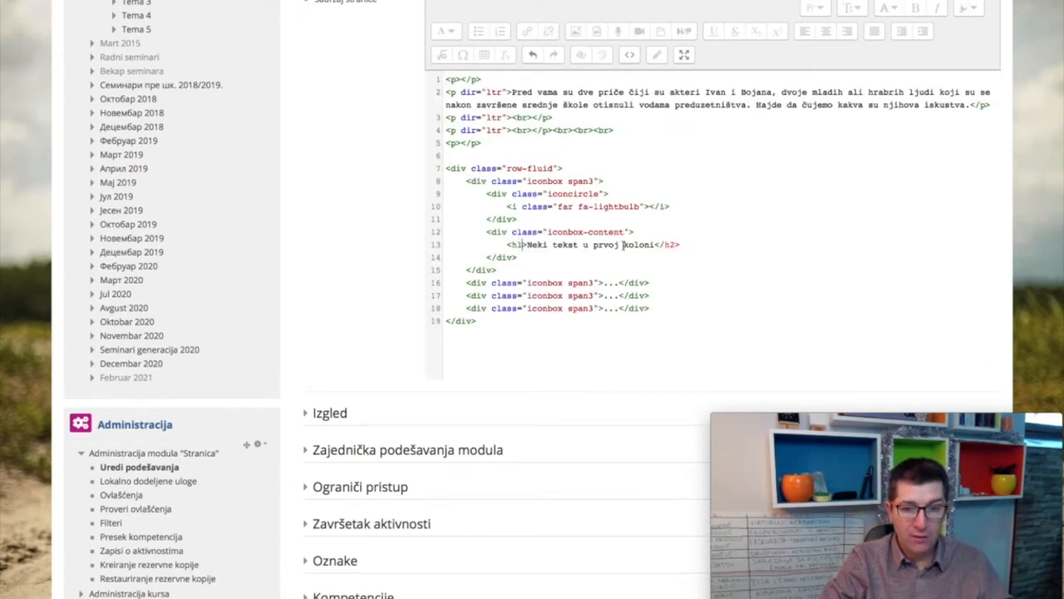
{"action": "left_click", "coordinate": [670, 244]}
{"action": "key", "text": "Delete"}
{"action": "type", "text": "1"}
{"action": "left_click", "coordinate": [631, 56]}
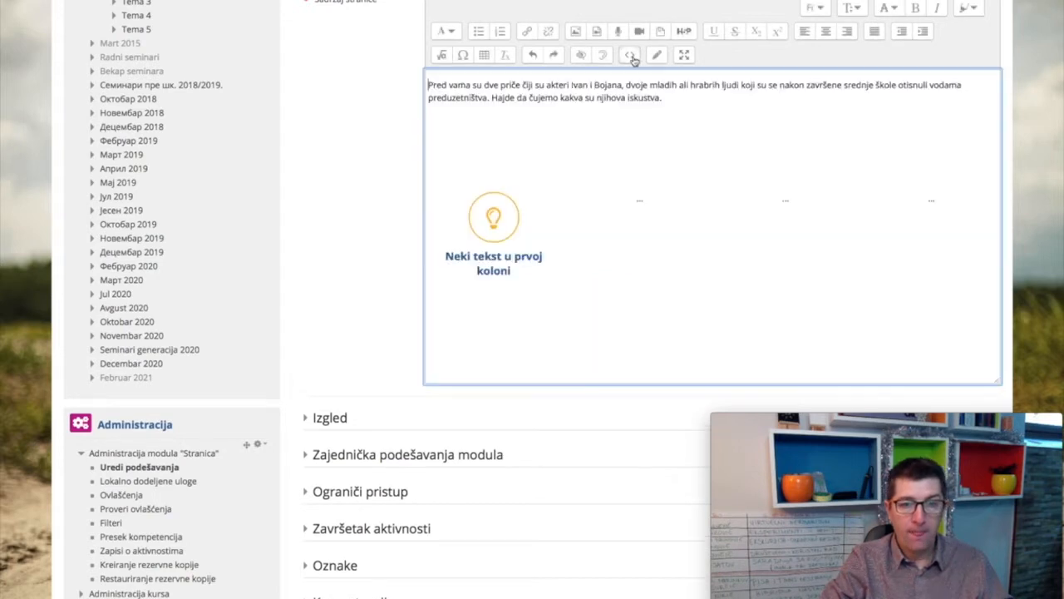
Step: Change both heading tags around the first icon box's text to h4 and preview the heading
{"action": "left_click", "coordinate": [631, 56]}
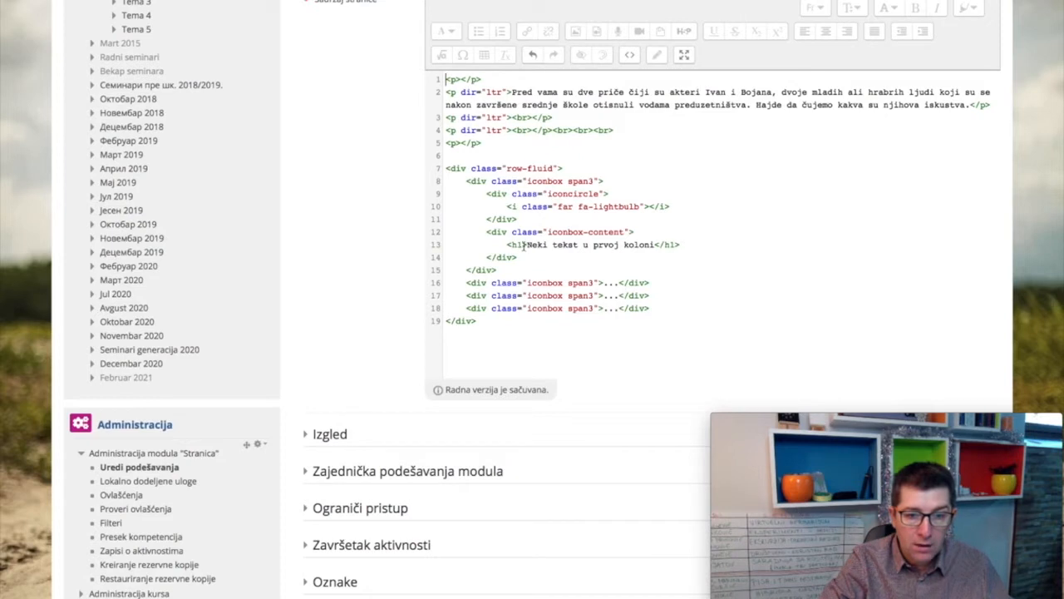
{"action": "type", "text": "4"}
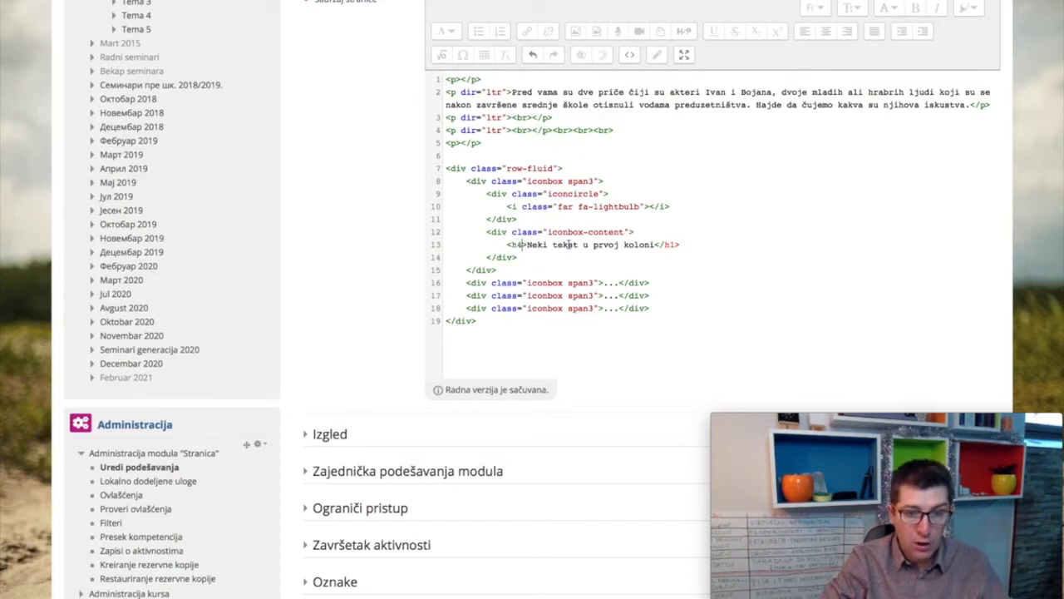
{"action": "type", "text": "4"}
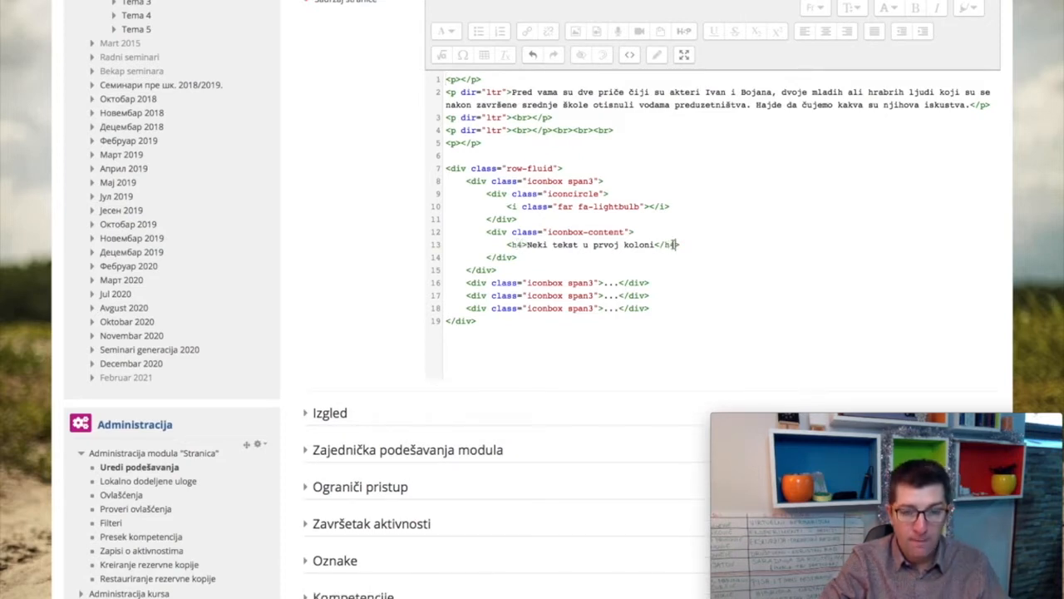
{"action": "left_click", "coordinate": [634, 55]}
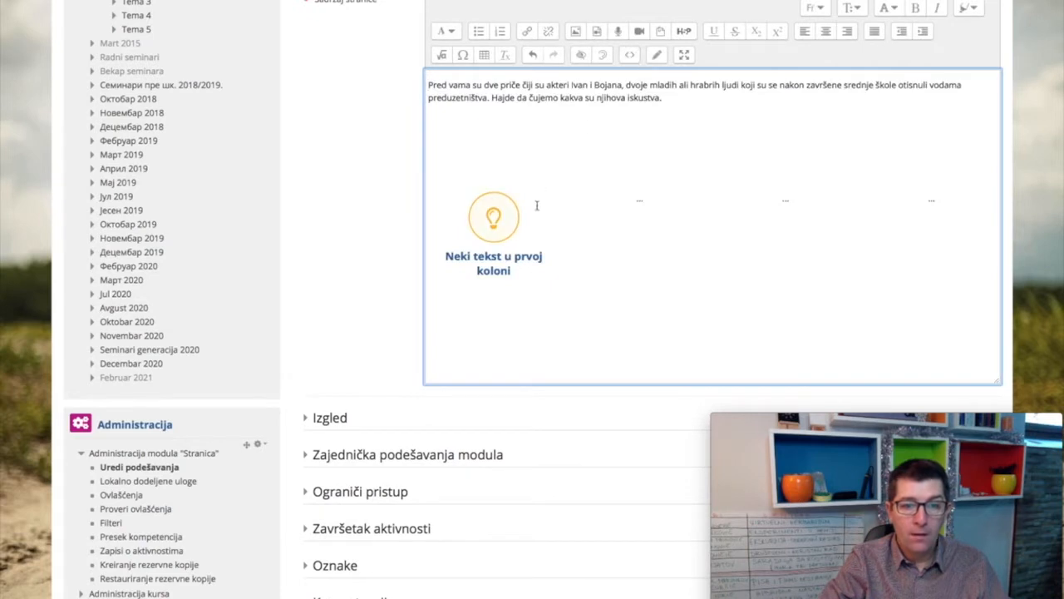
Step: Remove the level number from both heading tags around the first icon box's text and preview it
{"action": "left_click", "coordinate": [629, 55]}
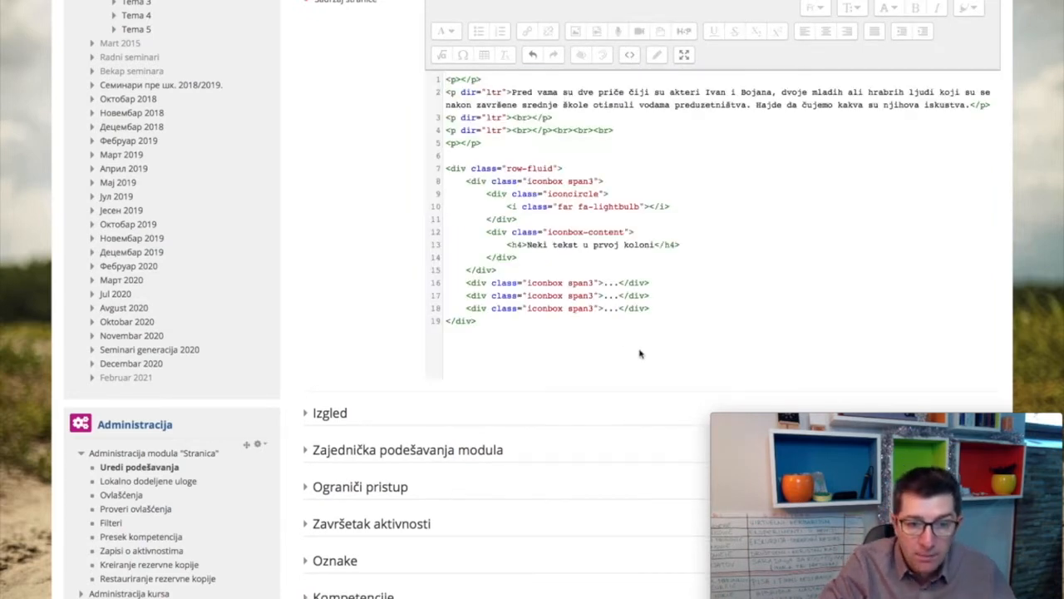
{"action": "left_click", "coordinate": [522, 245]}
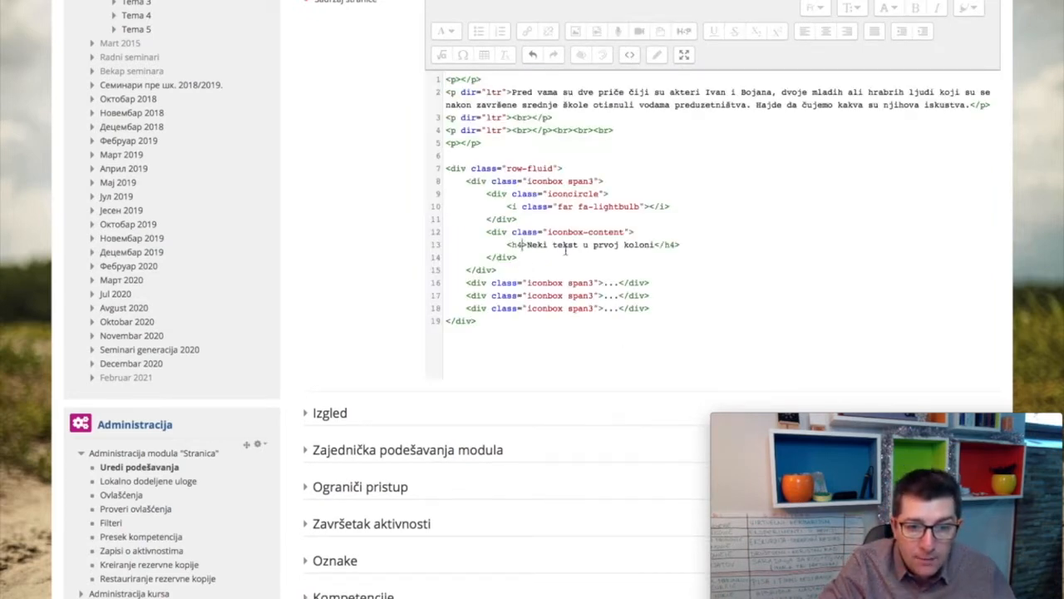
{"action": "key", "text": "BackSpace"}
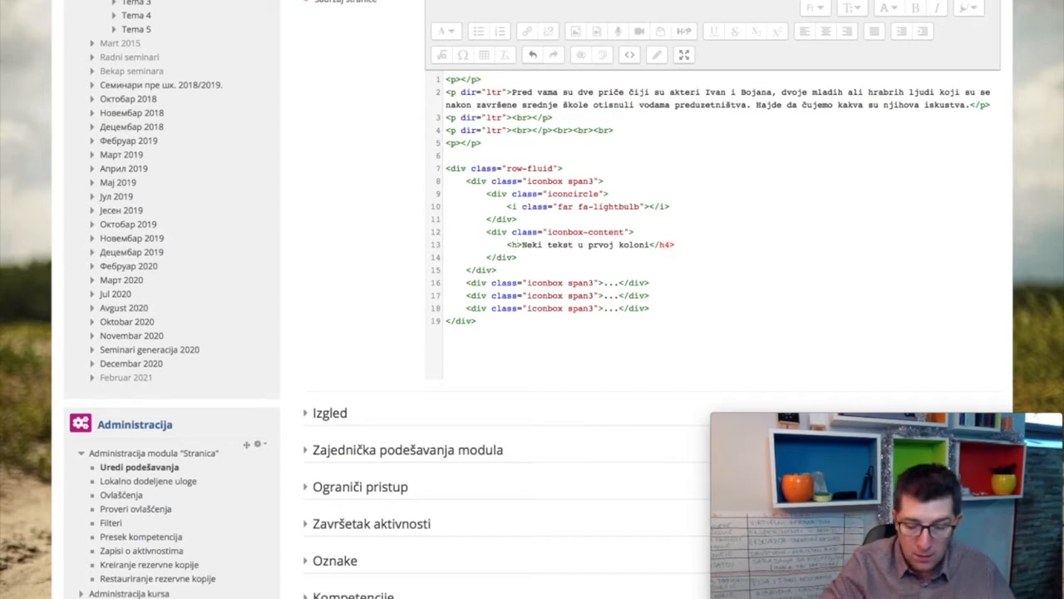
{"action": "left_click", "coordinate": [629, 55]}
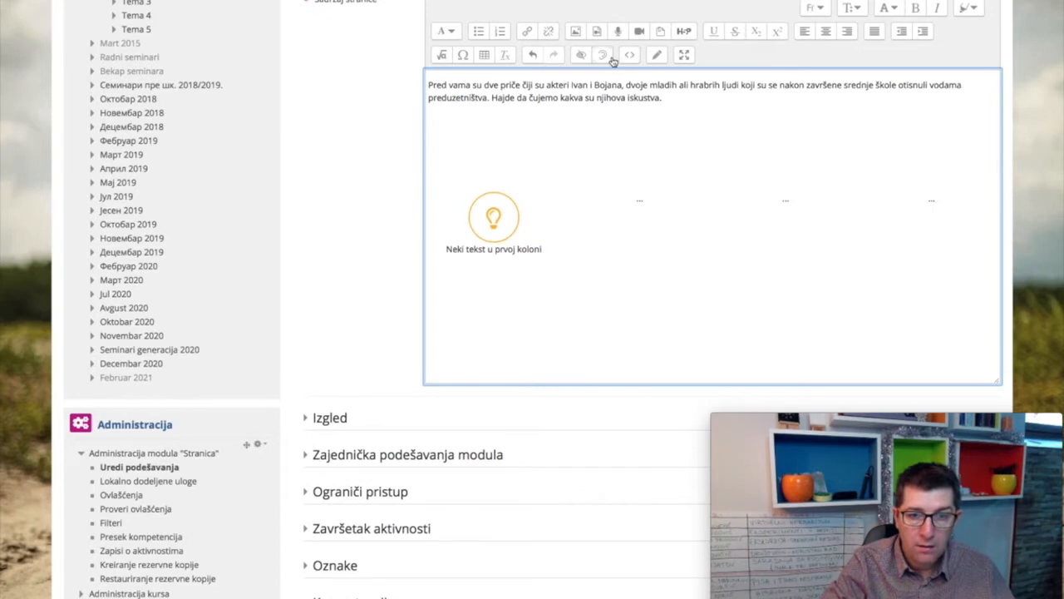
Step: Delete the remaining opening and closing h tags around the first icon box's text and preview it
{"action": "left_click", "coordinate": [630, 56]}
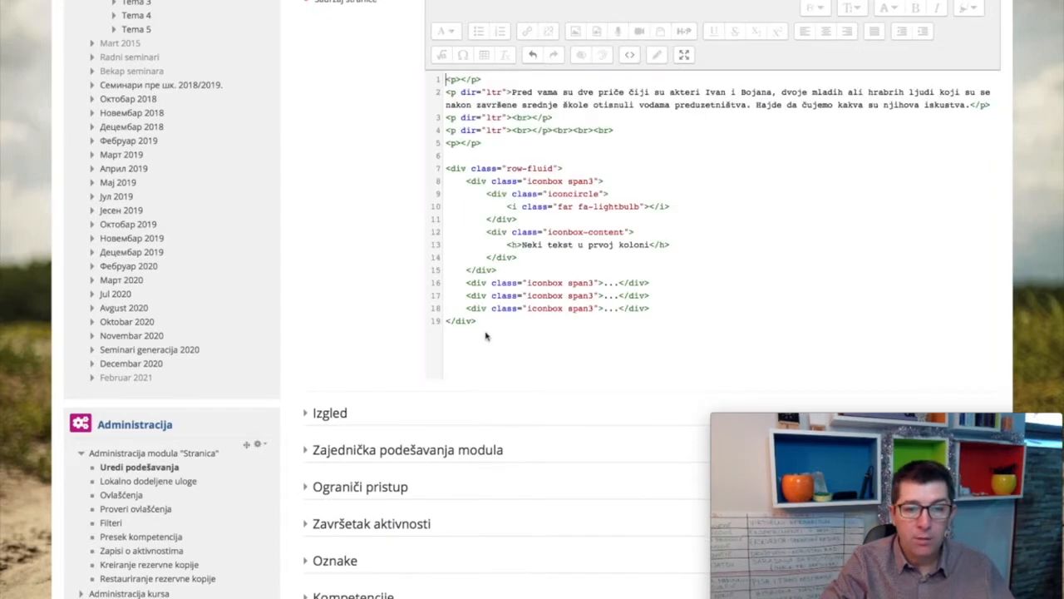
{"action": "double_click", "coordinate": [516, 245]}
{"action": "key", "text": "BackSpace"}
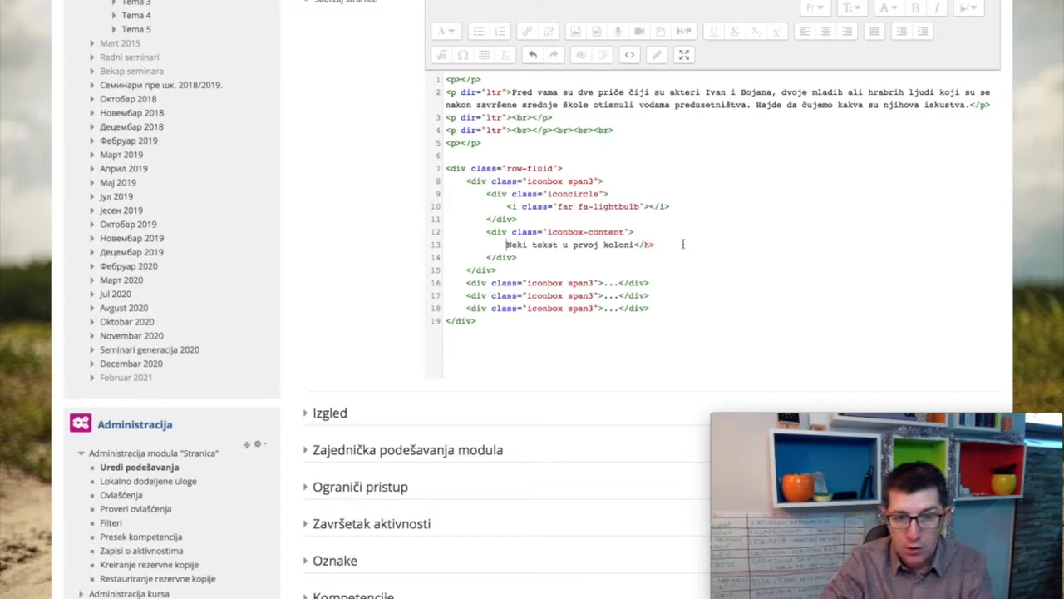
{"action": "left_click_drag", "start_coordinate": [659, 244], "coordinate": [636, 245]}
{"action": "key", "text": "BackSpace"}
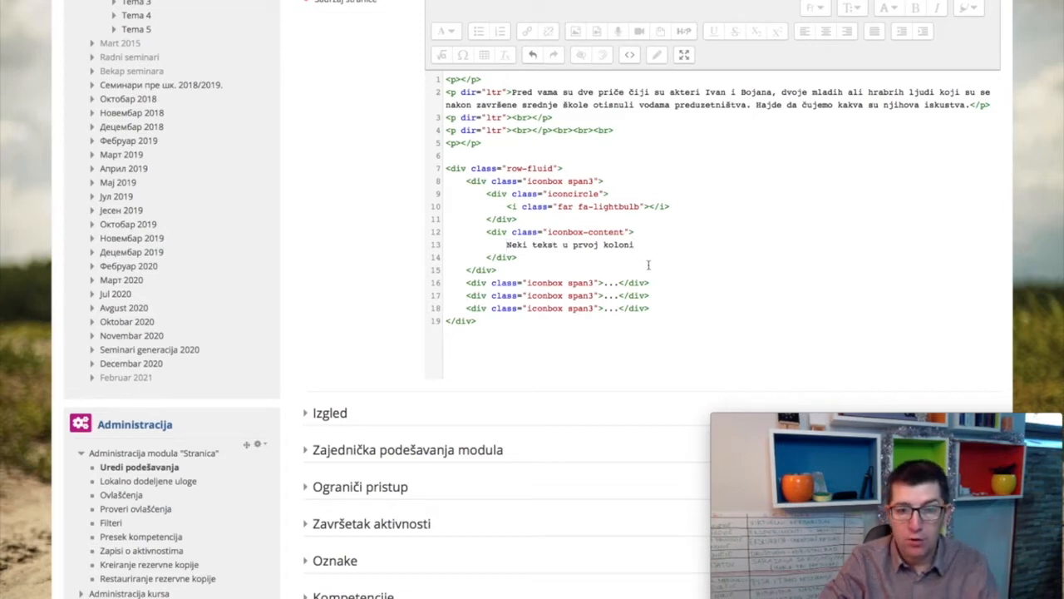
{"action": "left_click", "coordinate": [630, 57]}
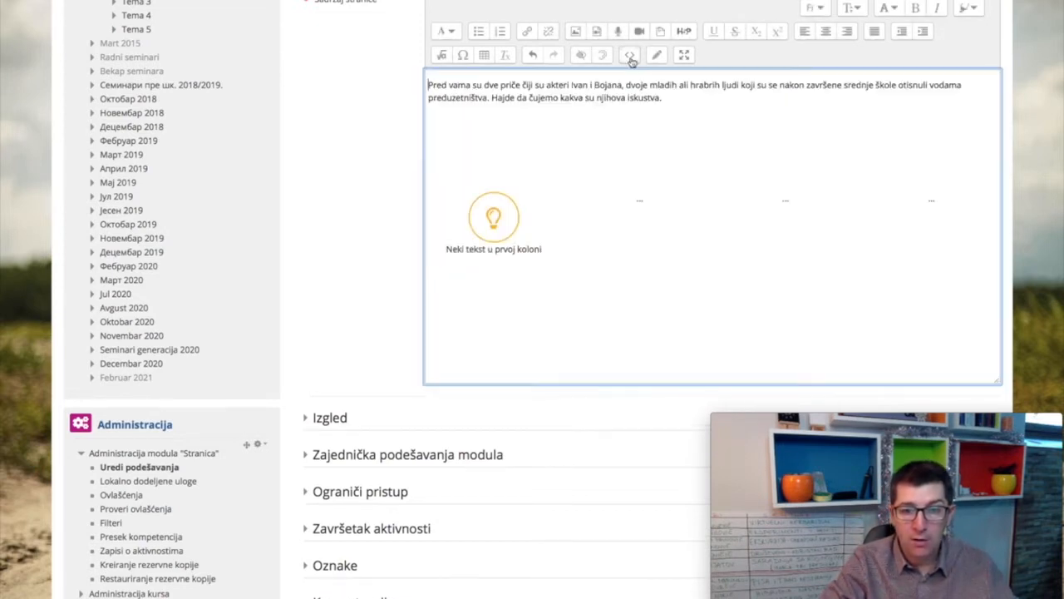
Step: Try the x-large font size on the first icon box's text, check the source and visual result, and undo back to plain text
{"action": "left_click_drag", "start_coordinate": [547, 252], "coordinate": [449, 250]}
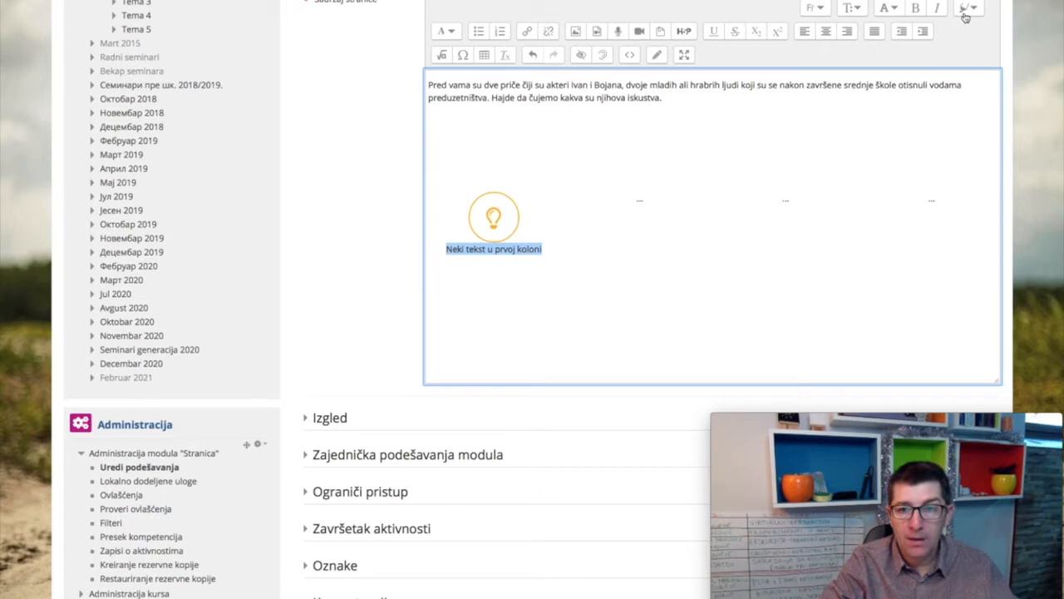
{"action": "left_click", "coordinate": [857, 10]}
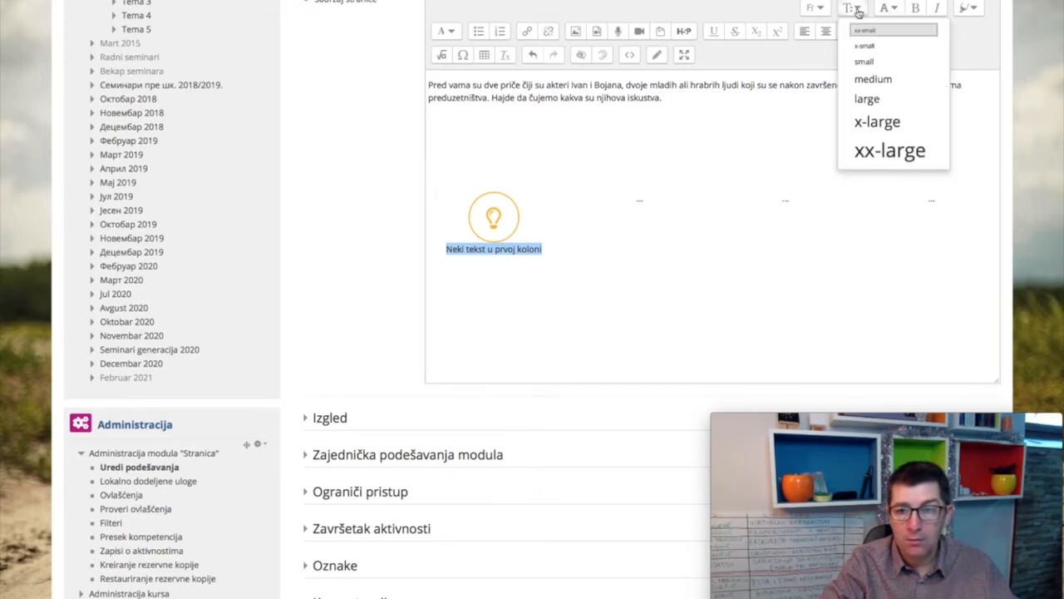
{"action": "left_click", "coordinate": [861, 158]}
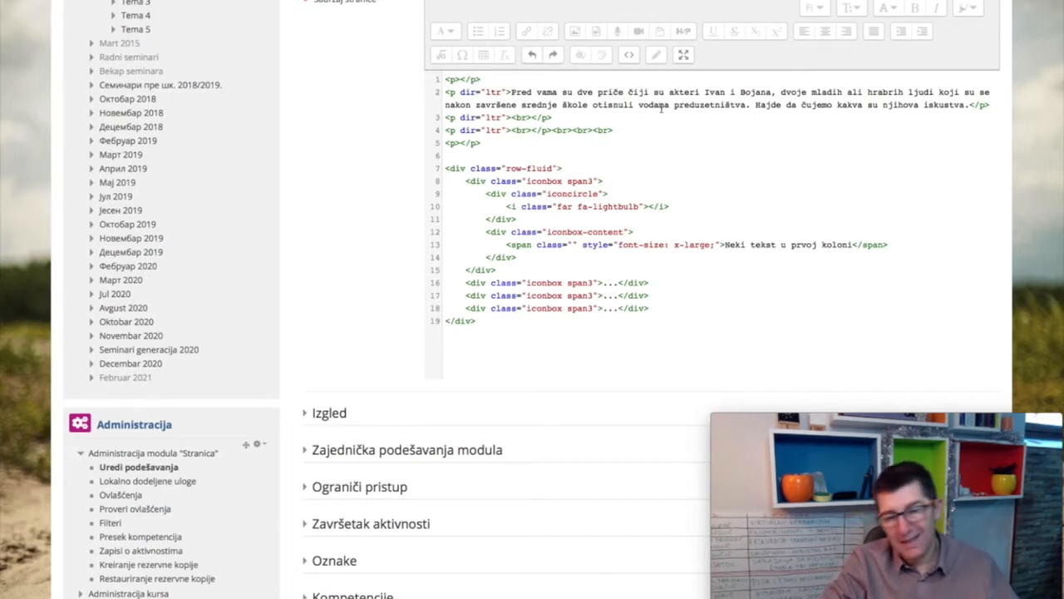
{"action": "left_click", "coordinate": [629, 55]}
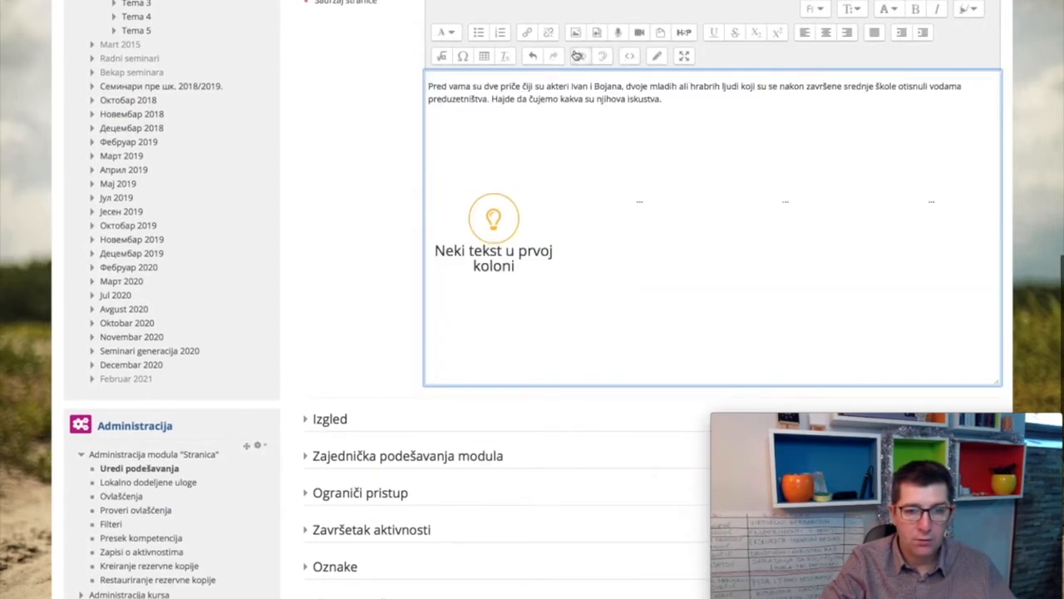
{"action": "left_click", "coordinate": [533, 57]}
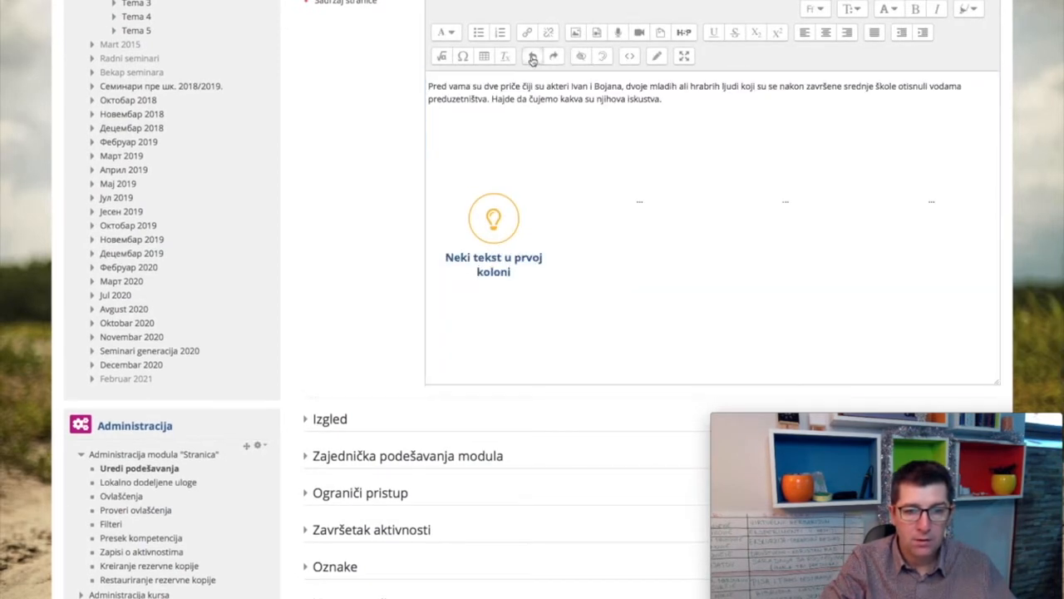
{"action": "left_click", "coordinate": [533, 57]}
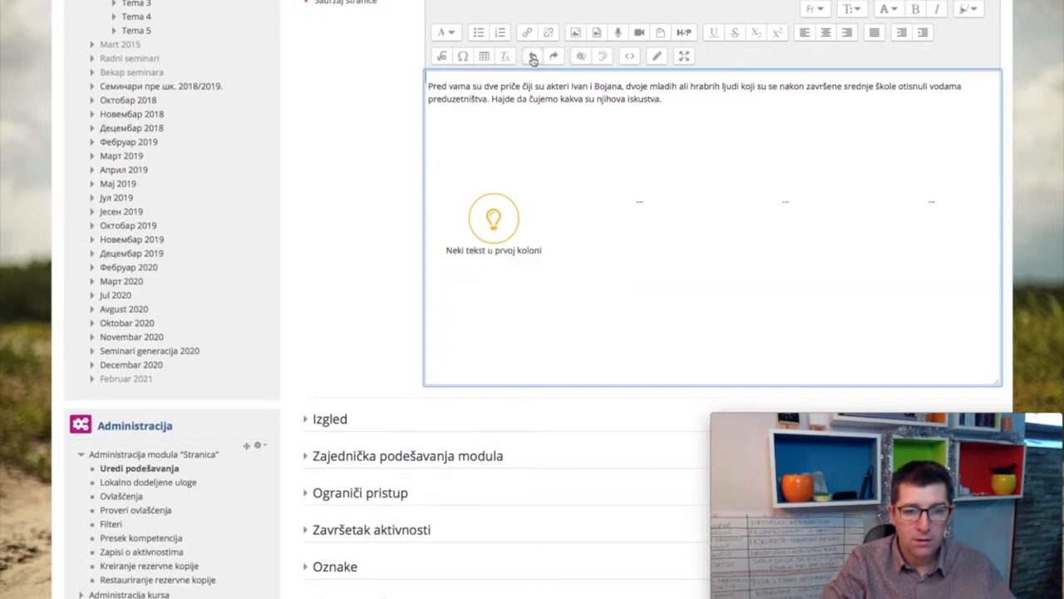
Step: Copy the iconcircle and iconbox-content blocks inside the first icon box from the page's HTML source
{"action": "left_click", "coordinate": [629, 55]}
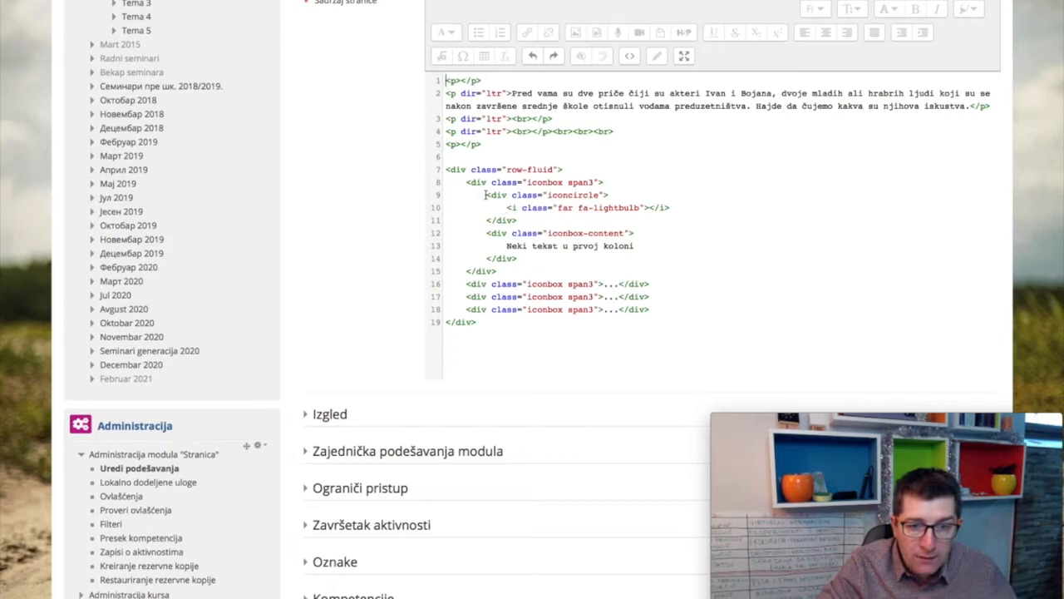
{"action": "left_click_drag", "start_coordinate": [485, 195], "coordinate": [528, 257]}
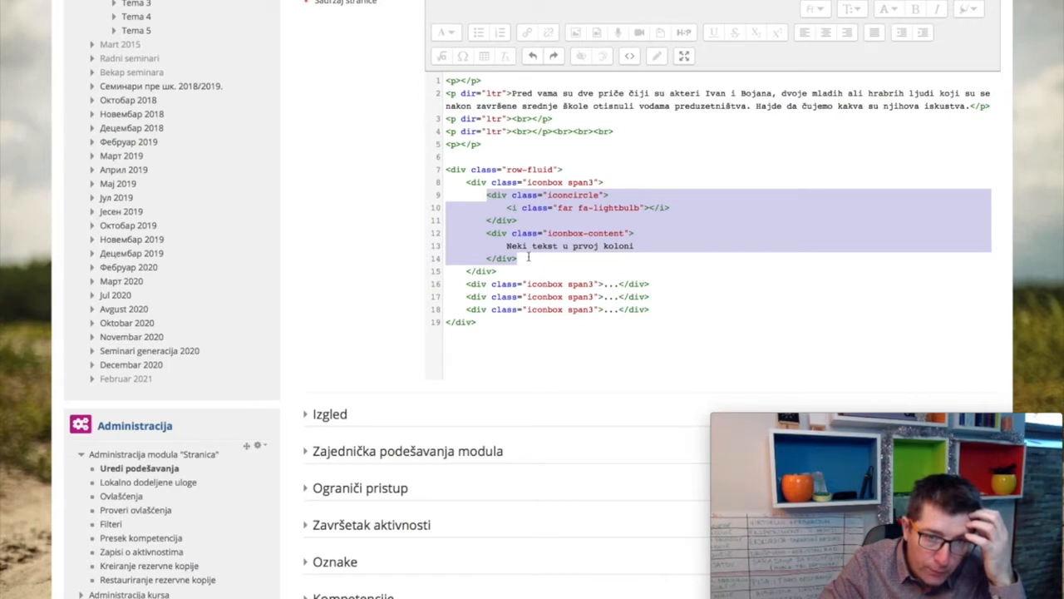
{"action": "left_click_drag", "start_coordinate": [528, 258], "coordinate": [520, 268]}
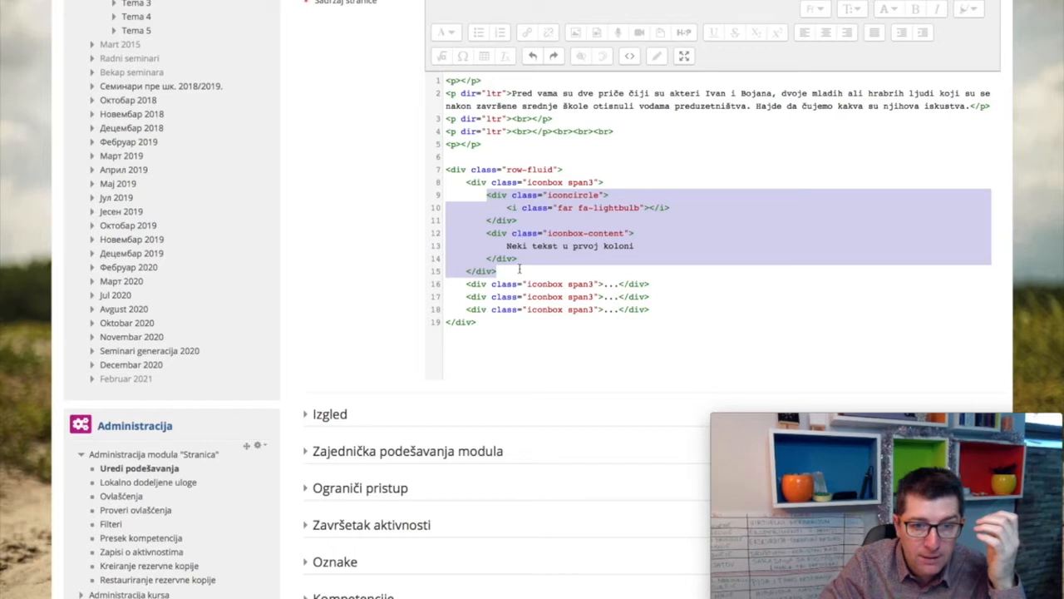
{"action": "left_click_drag", "start_coordinate": [519, 268], "coordinate": [520, 257]}
{"action": "key", "text": "ctrl+c"}
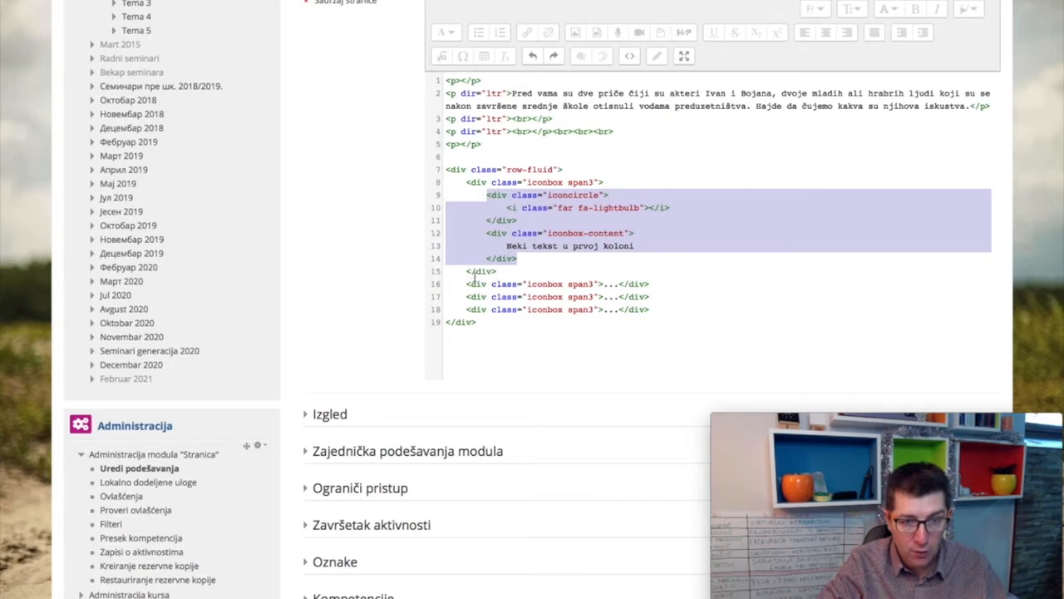
Step: Replace the second column's "..." placeholder with the copied icon box code and preview the columns
{"action": "left_click", "coordinate": [607, 283]}
{"action": "left_click", "coordinate": [573, 284]}
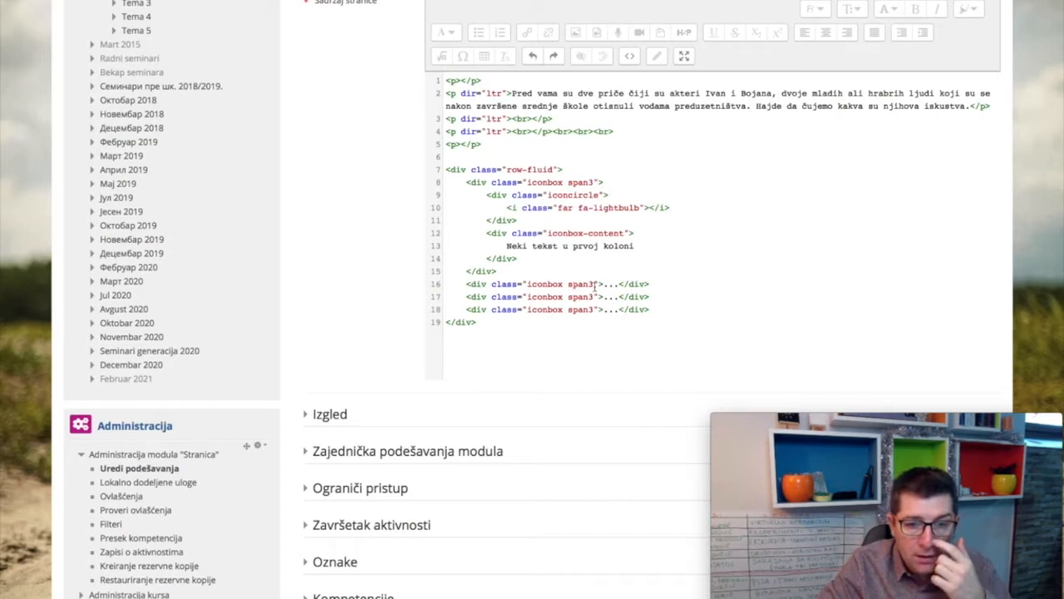
{"action": "left_click", "coordinate": [611, 283]}
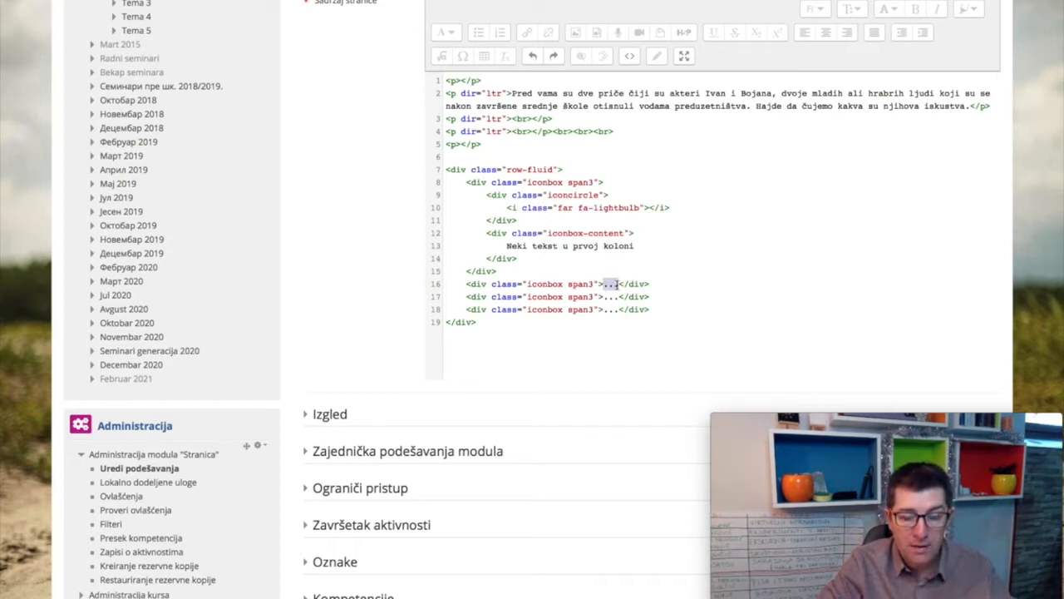
{"action": "key", "text": "ctrl+v"}
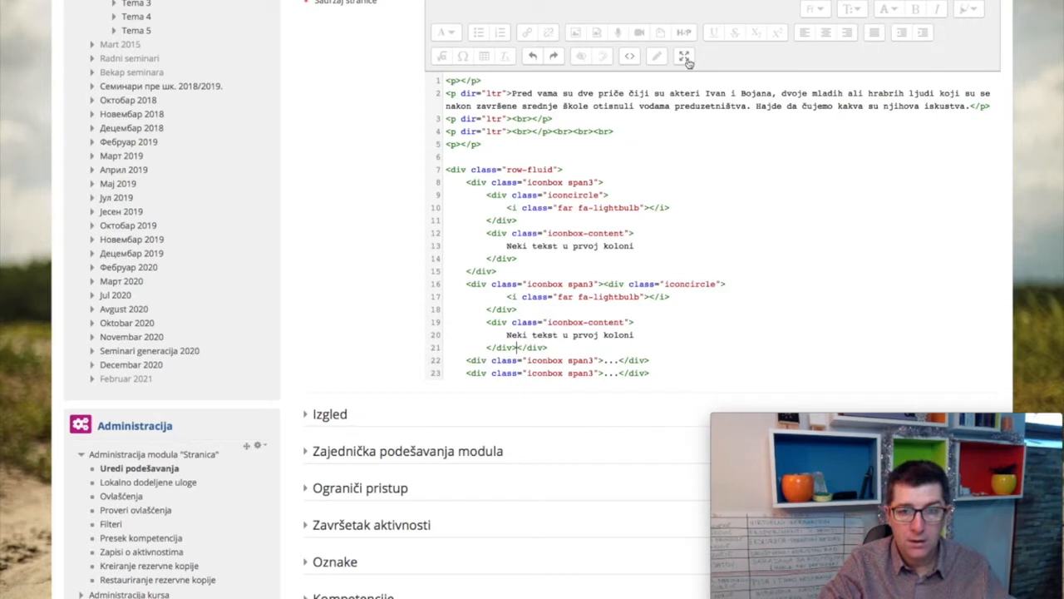
{"action": "left_click", "coordinate": [629, 55]}
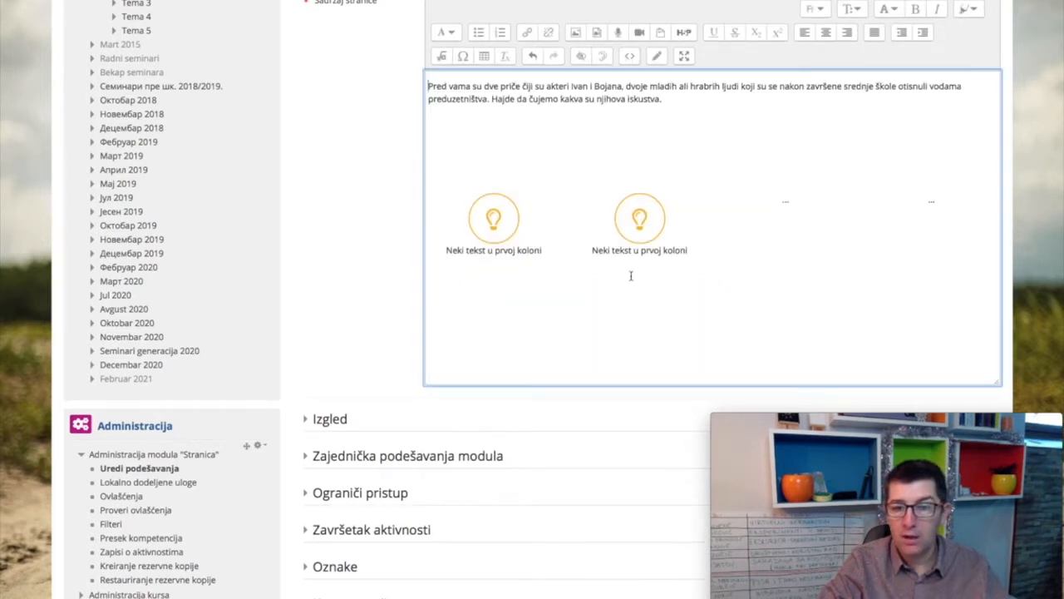
Step: Replace the third column's "..." placeholder with the copied icon box code in the HTML source
{"action": "left_click", "coordinate": [629, 56]}
{"action": "scroll", "coordinate": [636, 194], "scroll_direction": "down", "scroll_amount": 1}
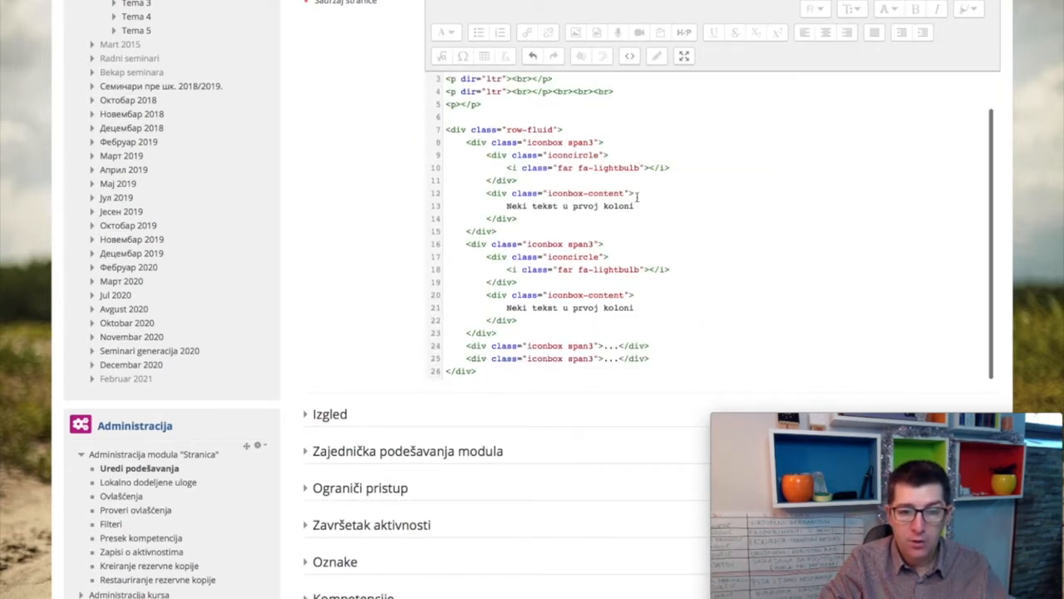
{"action": "scroll", "coordinate": [636, 198], "scroll_direction": "down", "scroll_amount": 2}
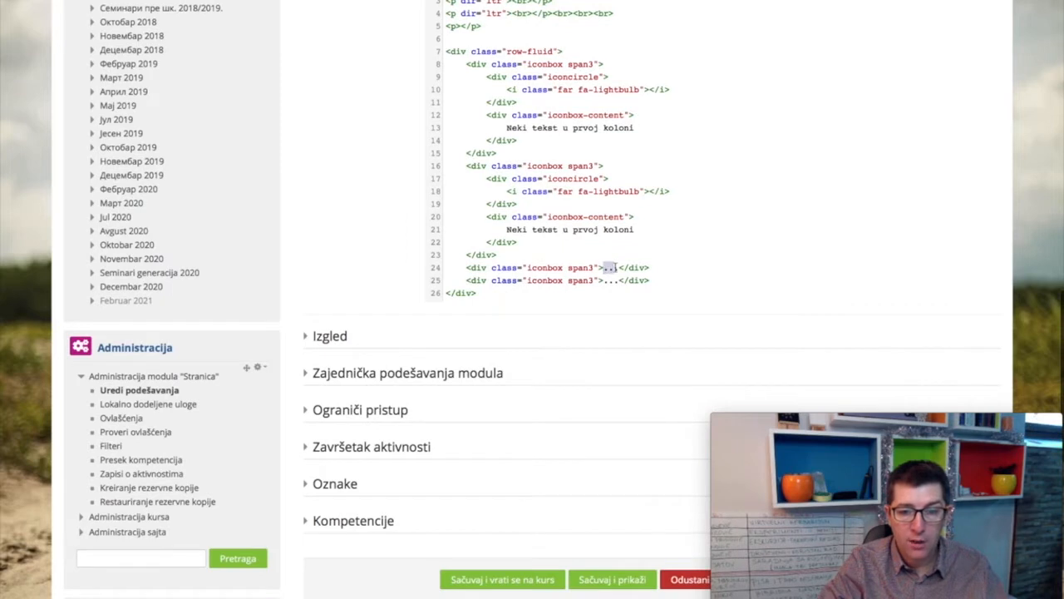
{"action": "key", "text": "ctrl+v"}
Step: Replace the fourth column's "..." placeholder with the same icon box code and preview all the columns
{"action": "scroll", "coordinate": [615, 266], "scroll_direction": "down", "scroll_amount": 2}
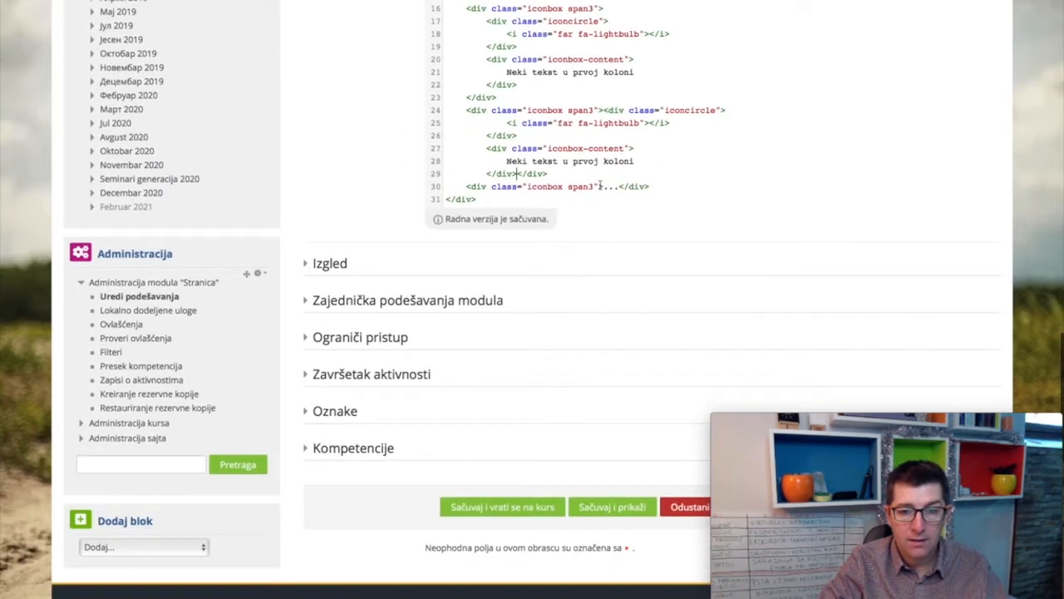
{"action": "left_click", "coordinate": [615, 186]}
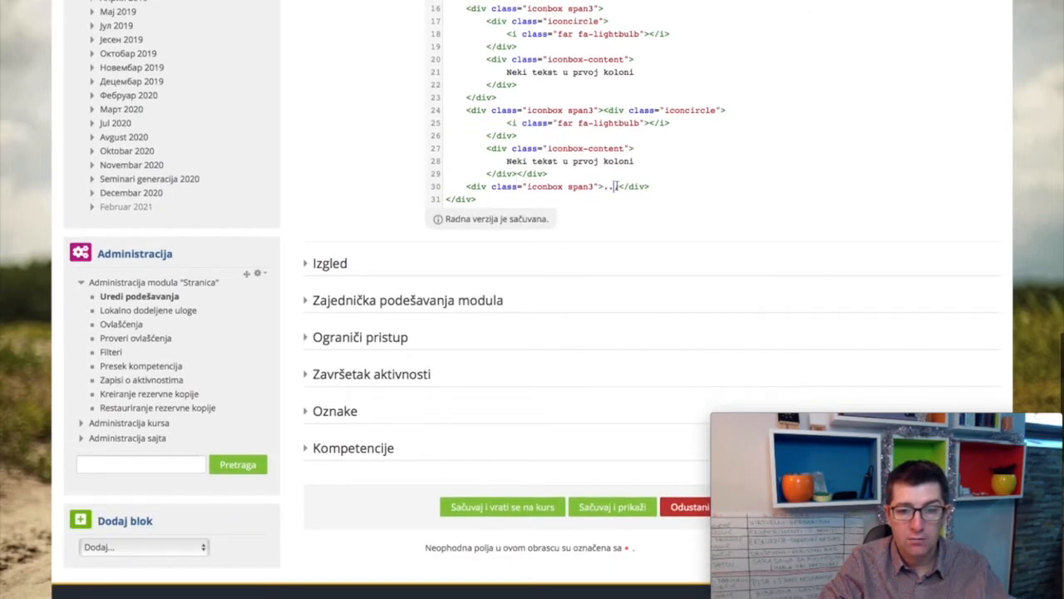
{"action": "double_click", "coordinate": [615, 186]}
{"action": "key", "text": "ctrl+v"}
{"action": "scroll", "coordinate": [640, 199], "scroll_direction": "up", "scroll_amount": 3}
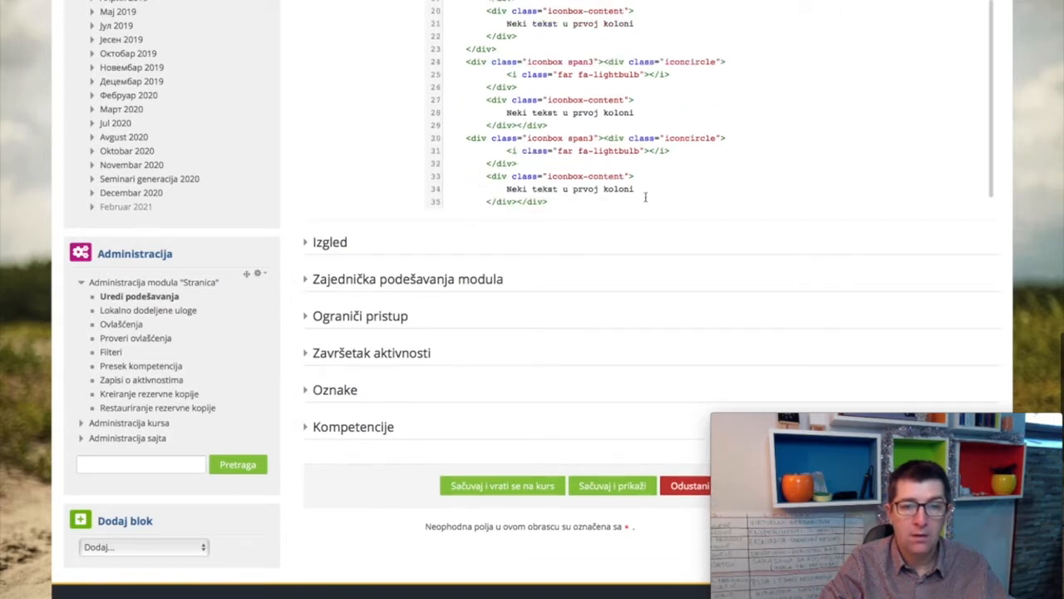
{"action": "scroll", "coordinate": [640, 199], "scroll_direction": "up", "scroll_amount": 5}
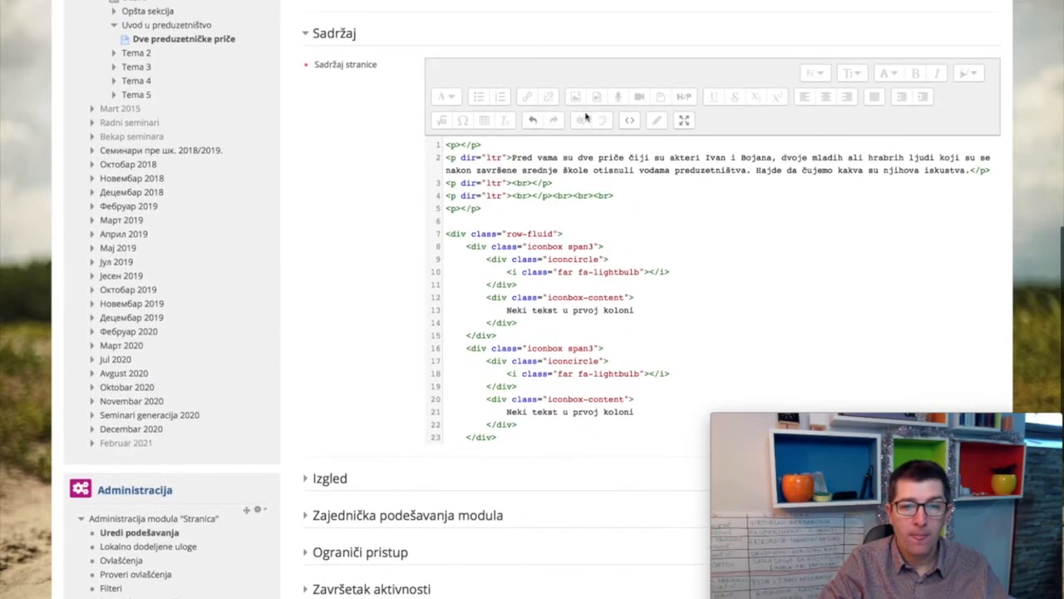
{"action": "left_click", "coordinate": [630, 122]}
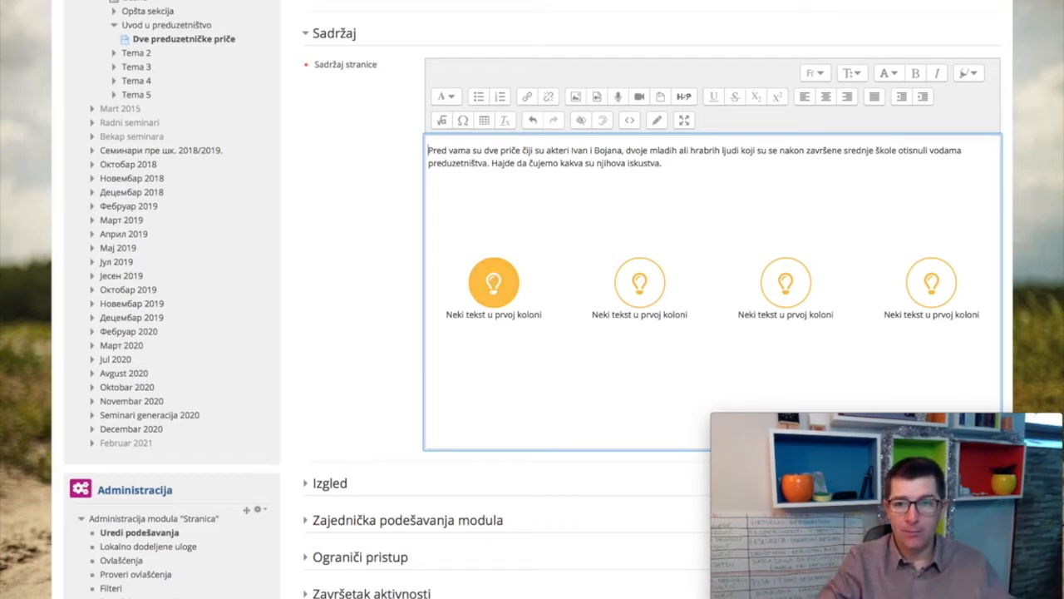
Step: Search the web for "awesome font" in a new browser tab and open the Font Awesome website
{"action": "key", "text": "super+t"}
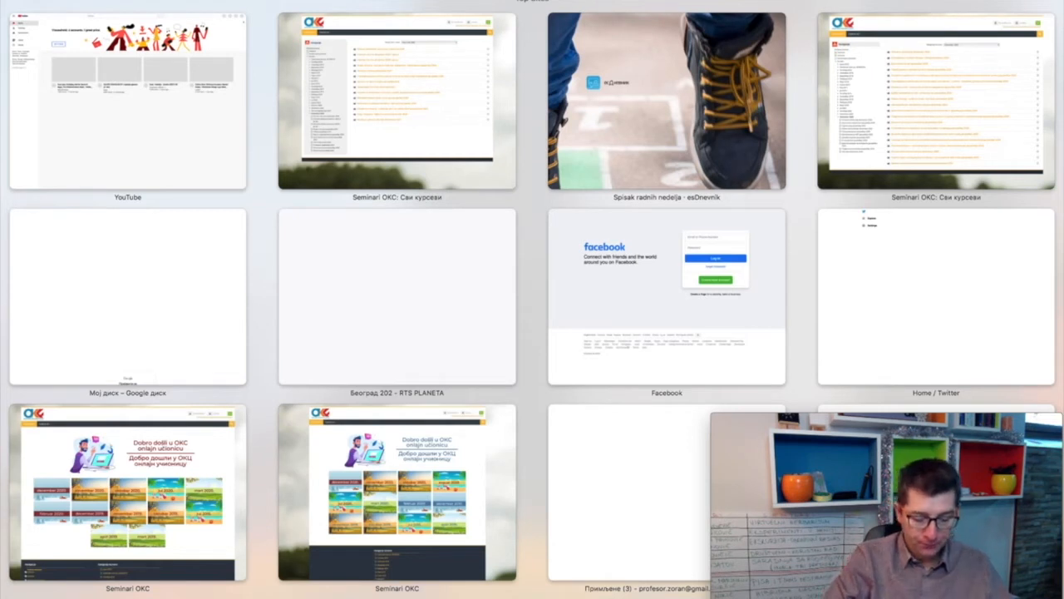
{"action": "type", "text": "awesome"}
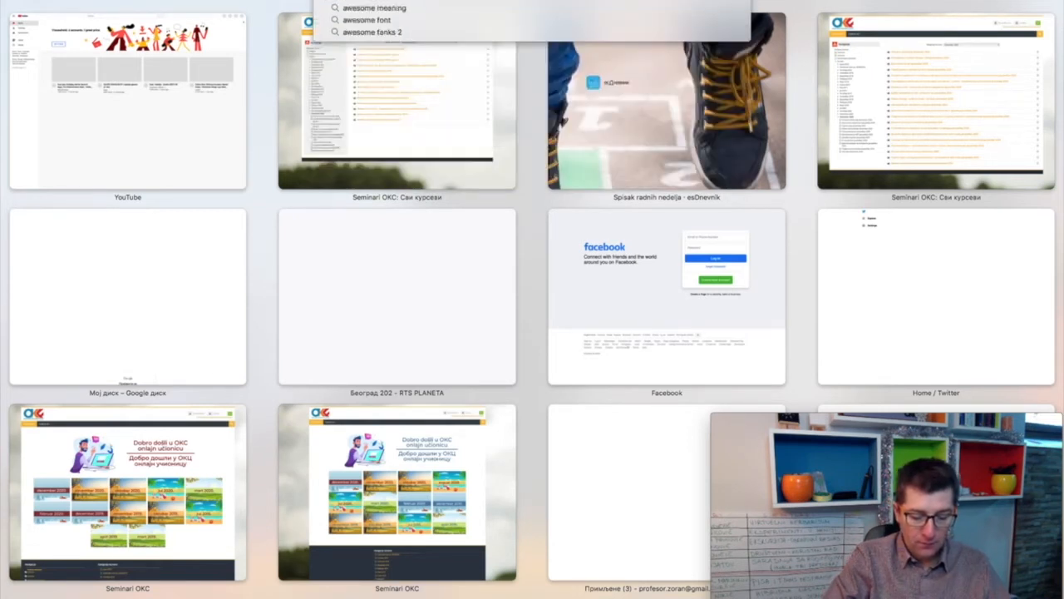
{"action": "type", "text": " font"}
{"action": "key", "text": "Return"}
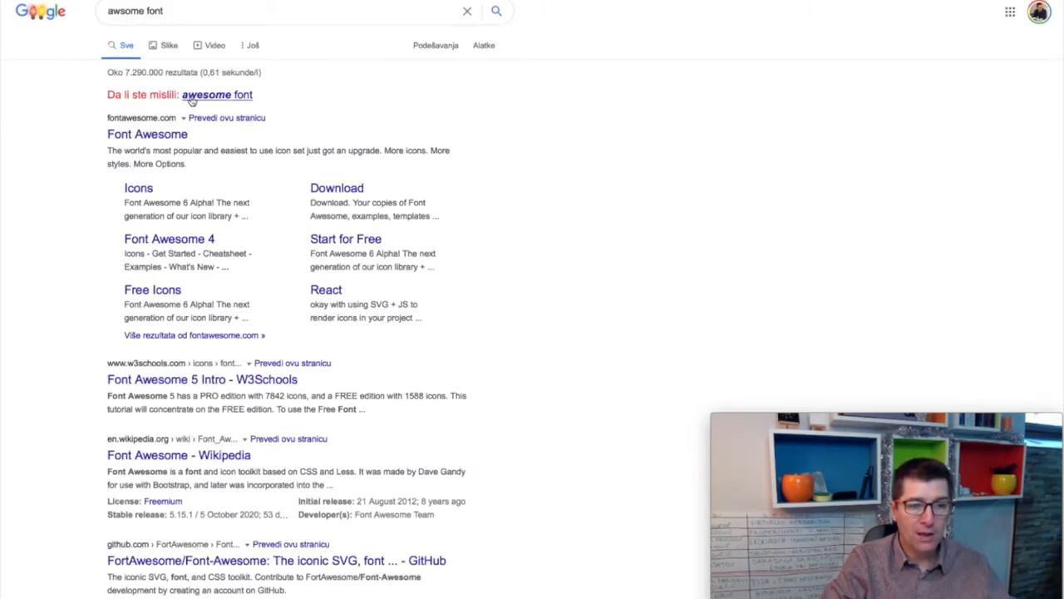
{"action": "left_click", "coordinate": [227, 98]}
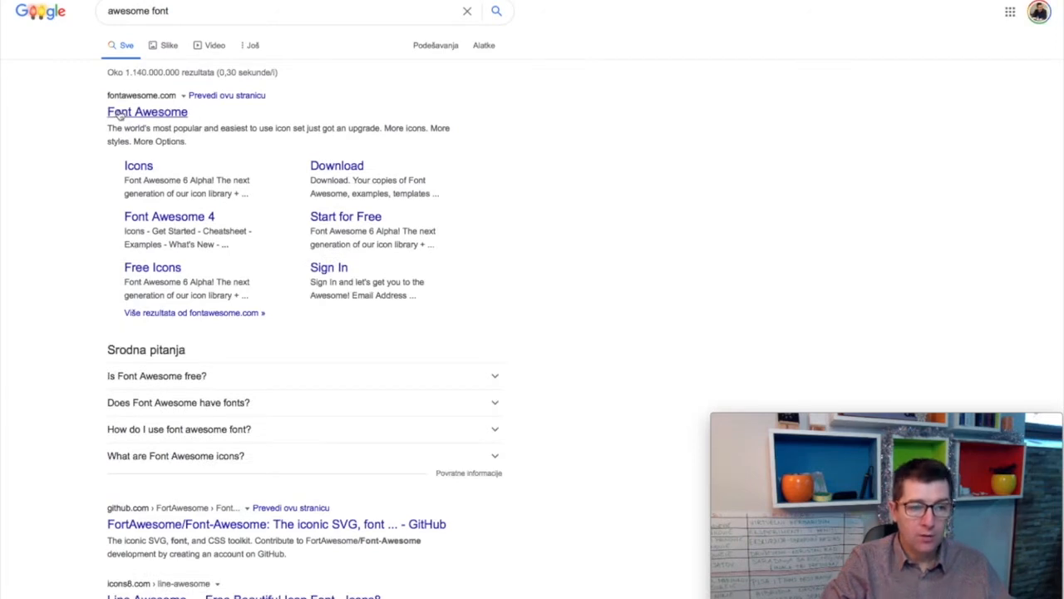
{"action": "left_click", "coordinate": [158, 117]}
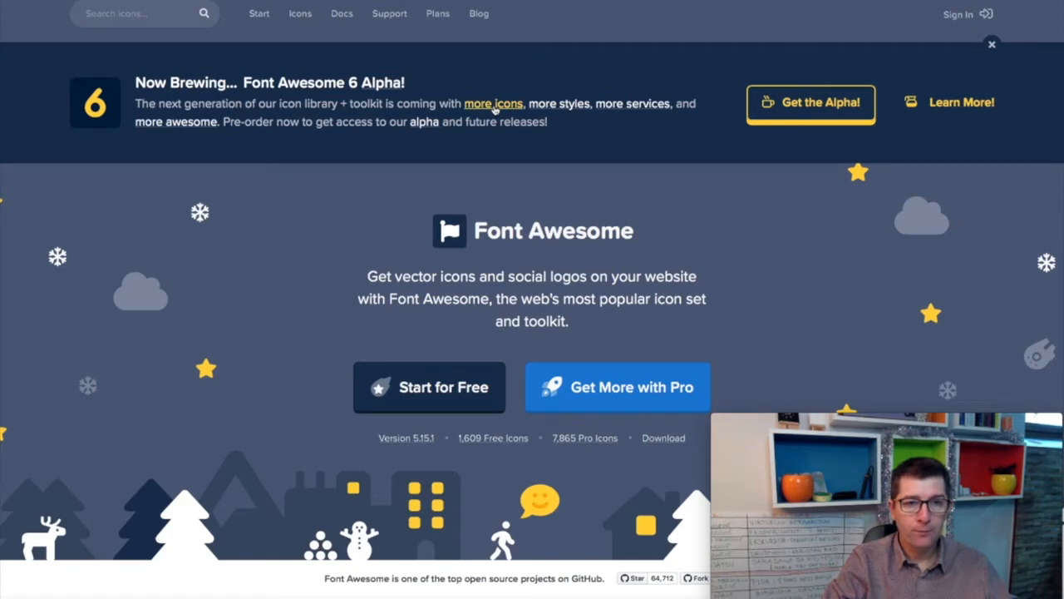
Step: Browse Font Awesome's full icon library and its categories, comparing the icons with the ones on the Moodle page
{"action": "left_click", "coordinate": [293, 18]}
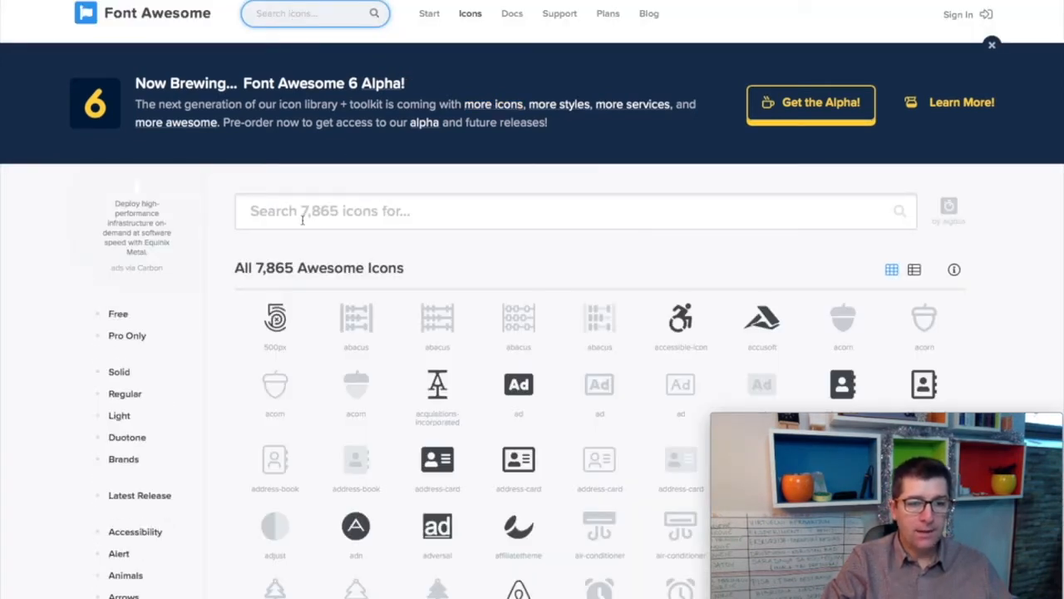
{"action": "scroll", "coordinate": [470, 225], "scroll_direction": "down", "scroll_amount": 2}
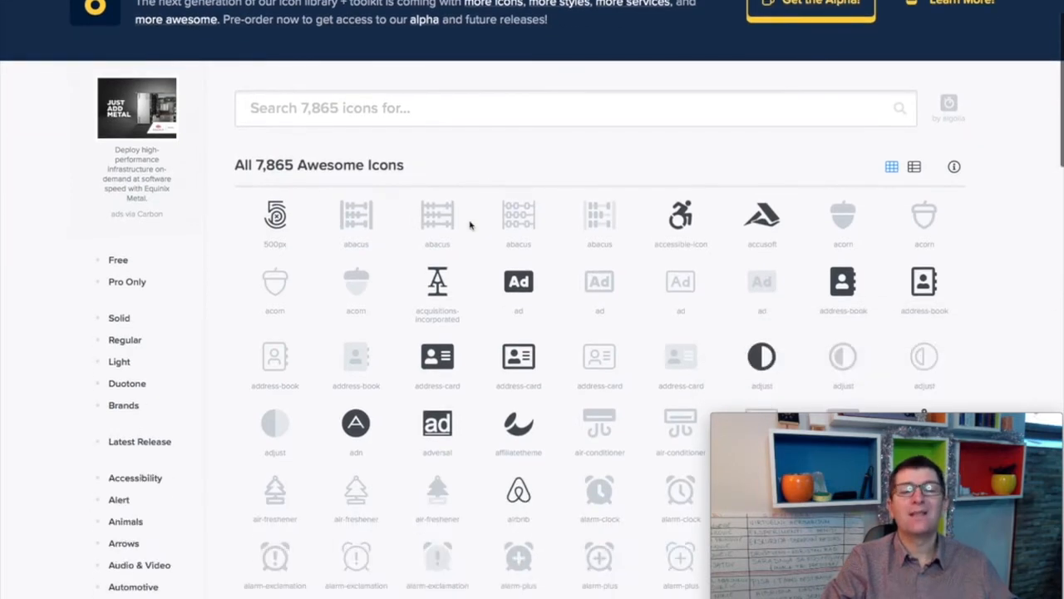
{"action": "scroll", "coordinate": [467, 225], "scroll_direction": "down", "scroll_amount": 2}
{"action": "scroll", "coordinate": [465, 224], "scroll_direction": "down", "scroll_amount": 6}
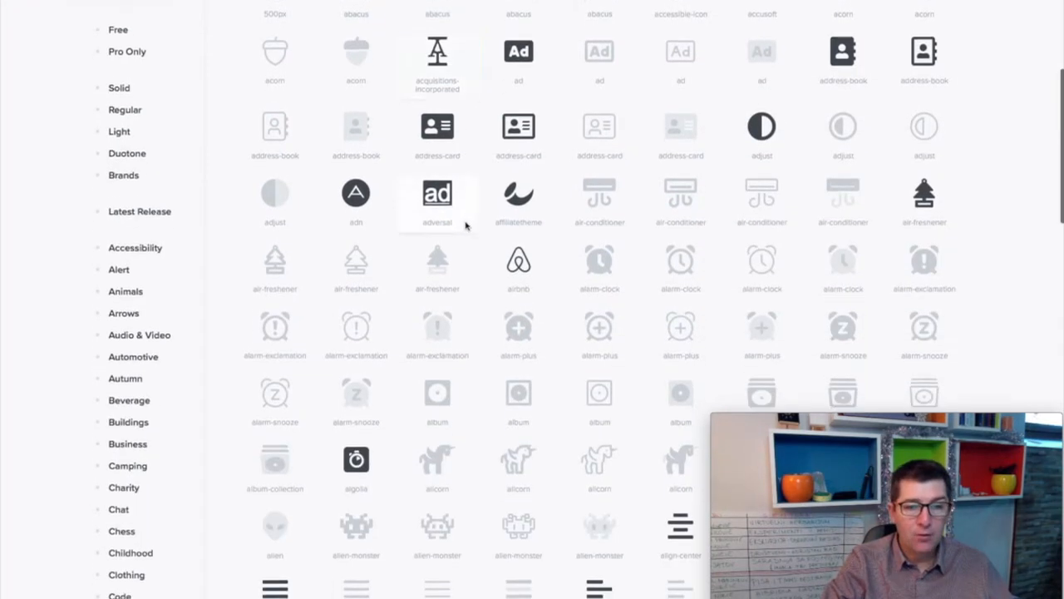
{"action": "scroll", "coordinate": [467, 225], "scroll_direction": "down", "scroll_amount": 1}
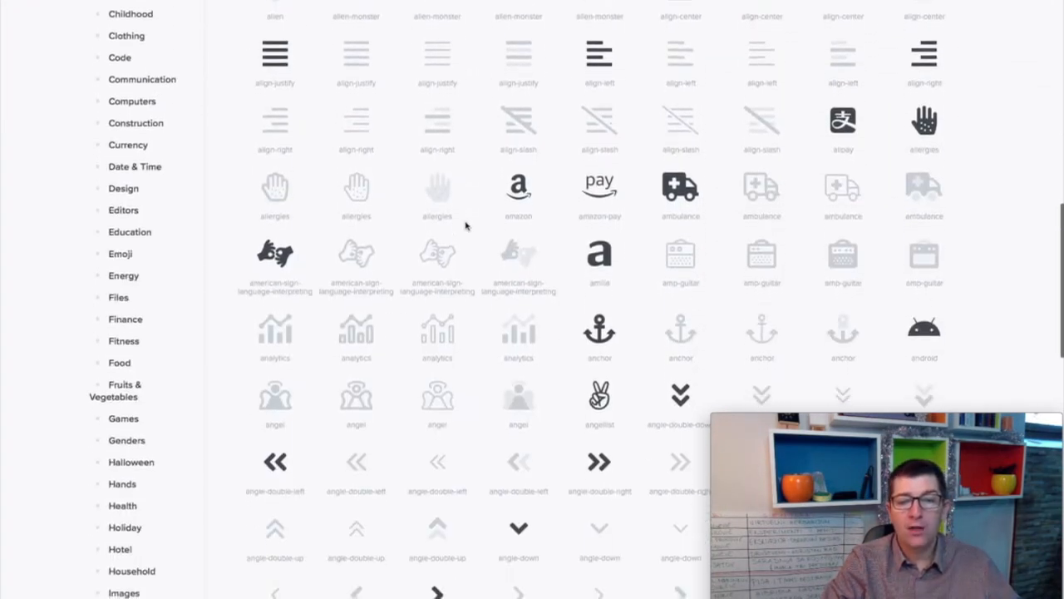
{"action": "left_click", "coordinate": [923, 1]}
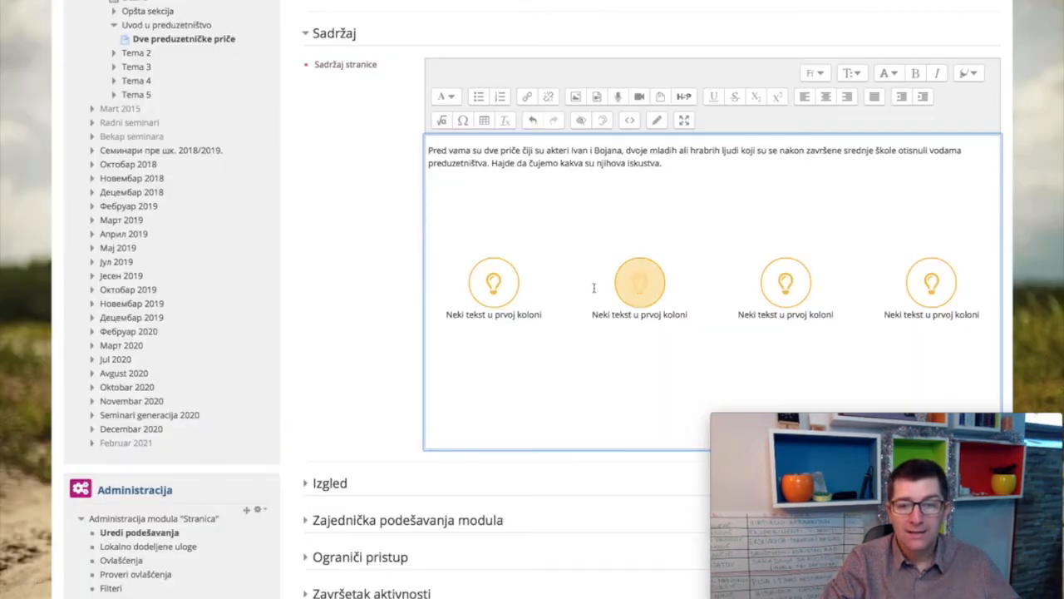
{"action": "left_click", "coordinate": [831, 2]}
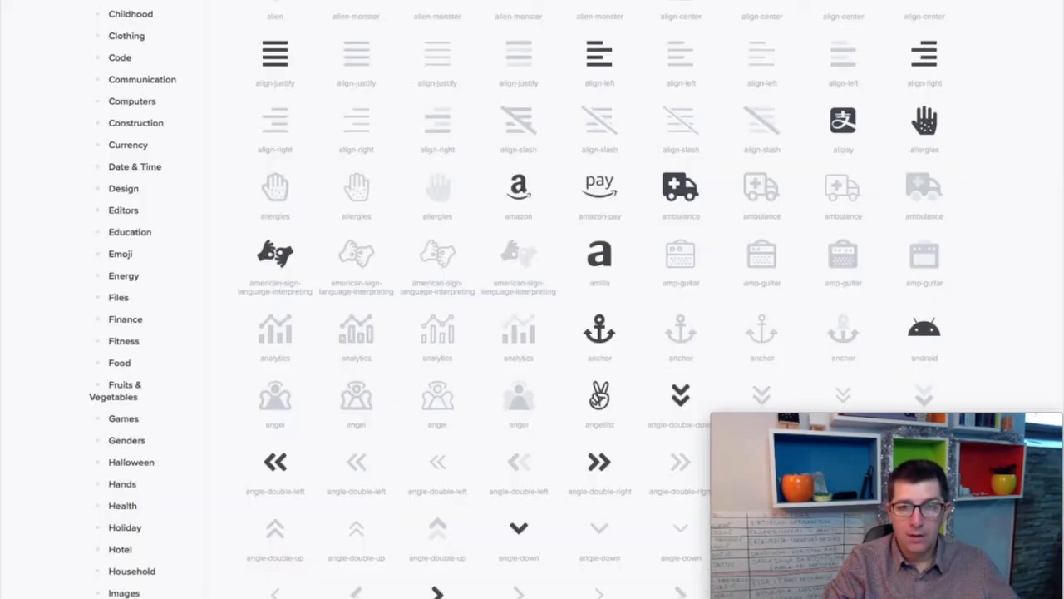
{"action": "scroll", "coordinate": [438, 302], "scroll_direction": "down", "scroll_amount": 3}
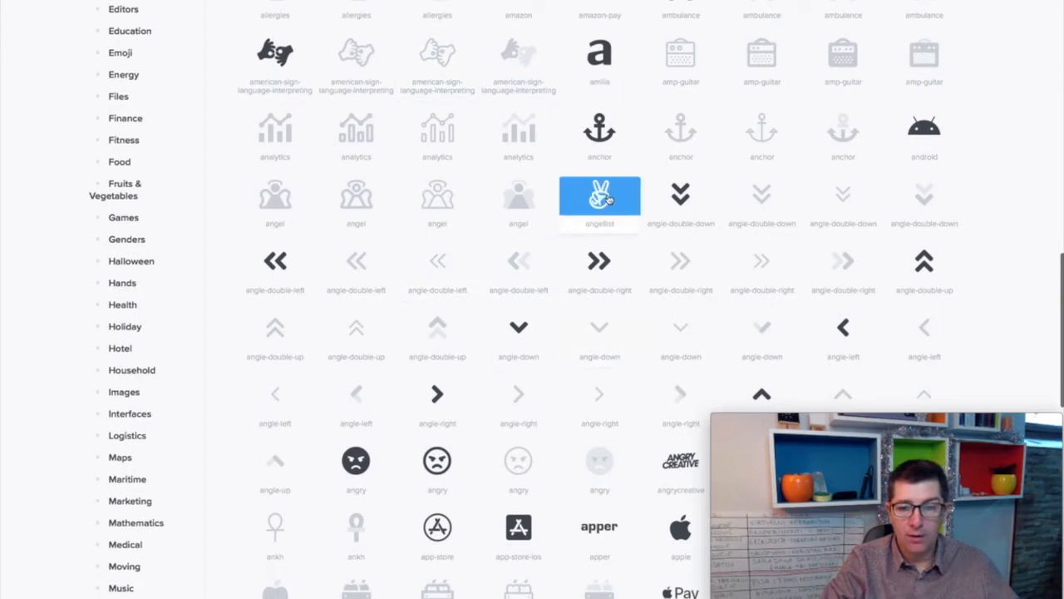
{"action": "scroll", "coordinate": [623, 238], "scroll_direction": "down", "scroll_amount": 3}
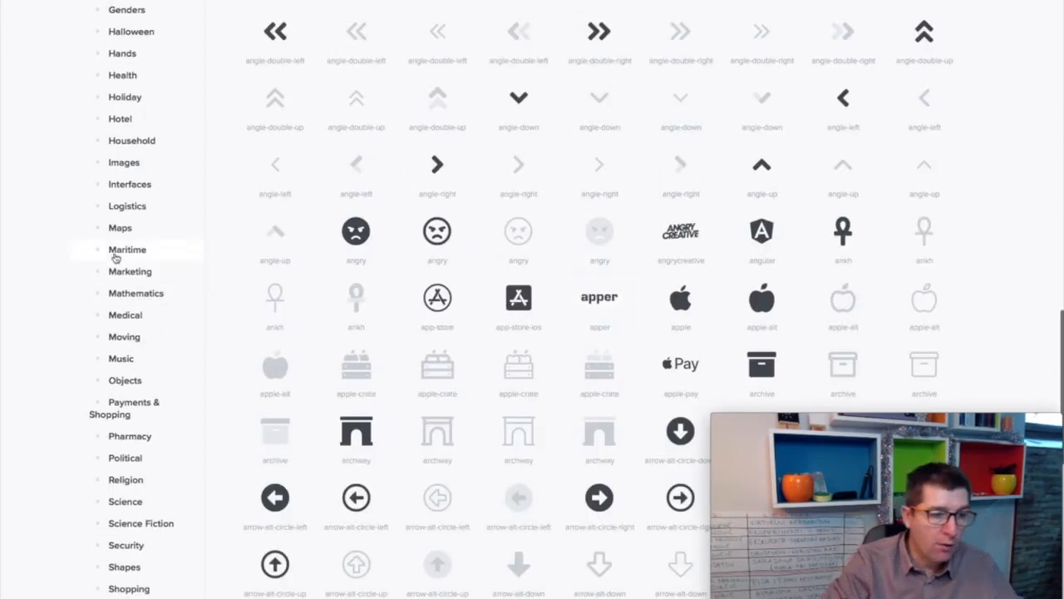
{"action": "scroll", "coordinate": [116, 250], "scroll_direction": "up", "scroll_amount": 5}
{"action": "scroll", "coordinate": [129, 244], "scroll_direction": "up", "scroll_amount": 3}
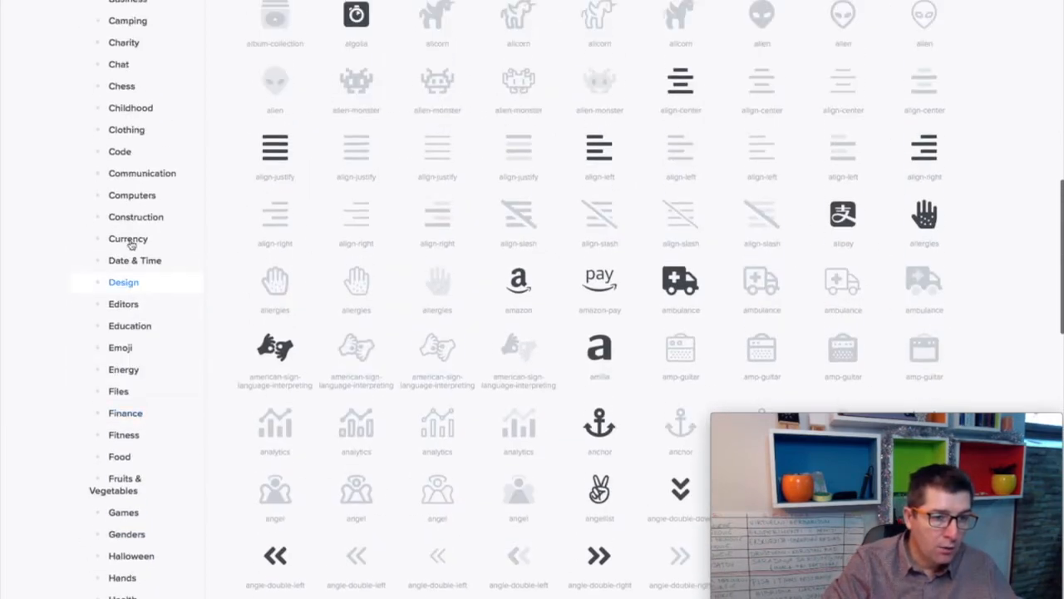
Step: Filter the Font Awesome icons by the Education category and open the laptop-code icon's details
{"action": "left_click", "coordinate": [131, 325]}
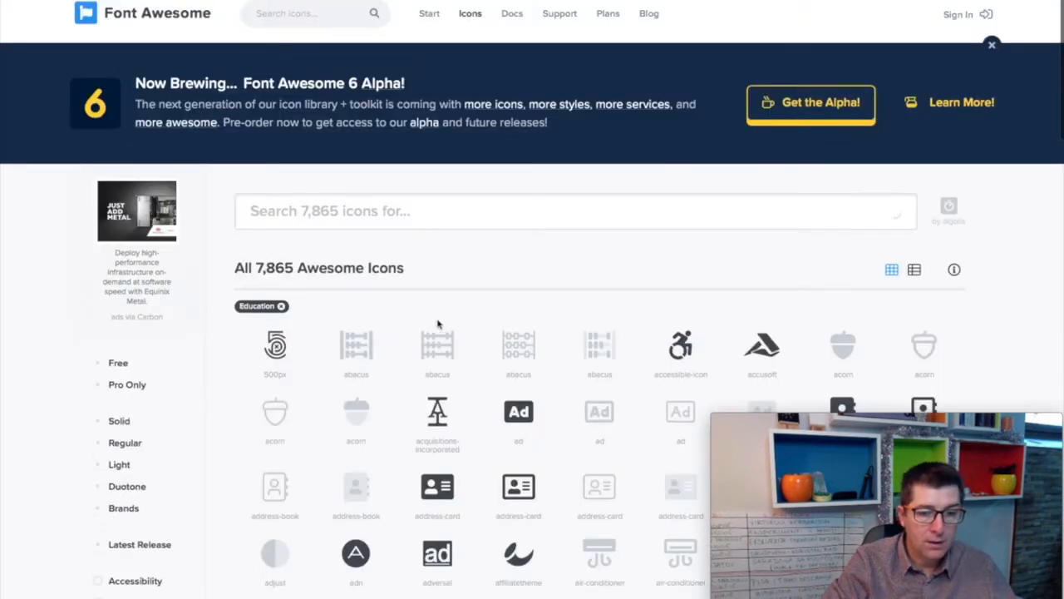
{"action": "scroll", "coordinate": [439, 324], "scroll_direction": "down", "scroll_amount": 3}
{"action": "scroll", "coordinate": [434, 323], "scroll_direction": "down", "scroll_amount": 3}
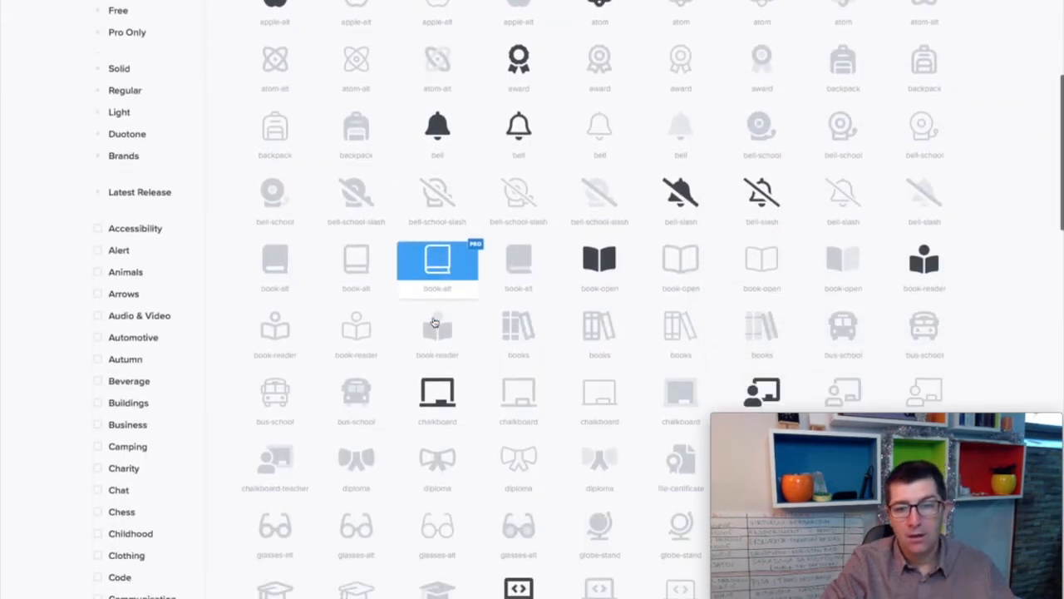
{"action": "scroll", "coordinate": [649, 316], "scroll_direction": "down", "scroll_amount": 2}
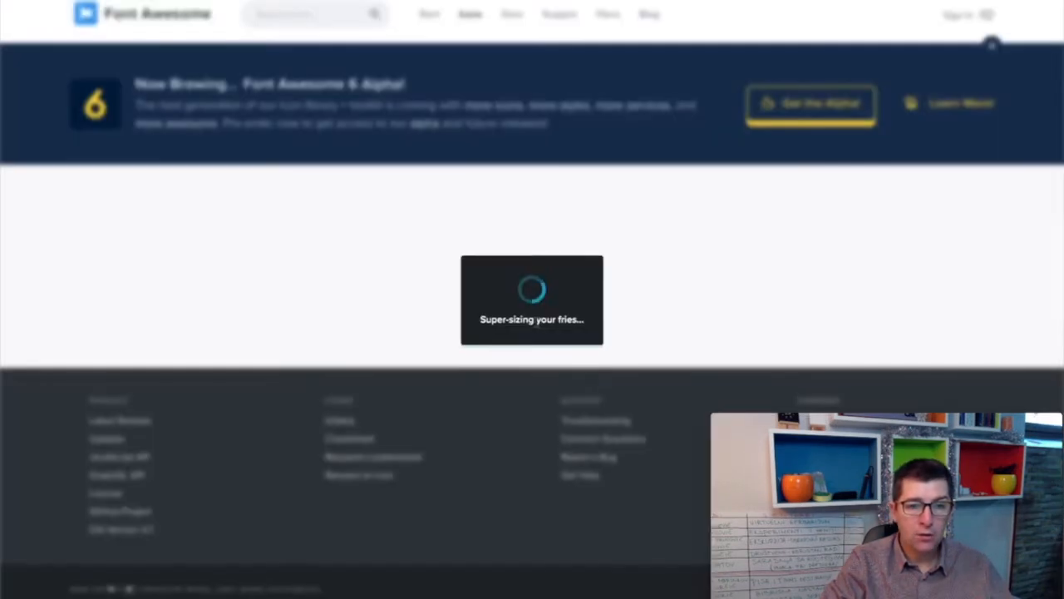
{"action": "scroll", "coordinate": [537, 327], "scroll_direction": "down", "scroll_amount": 1}
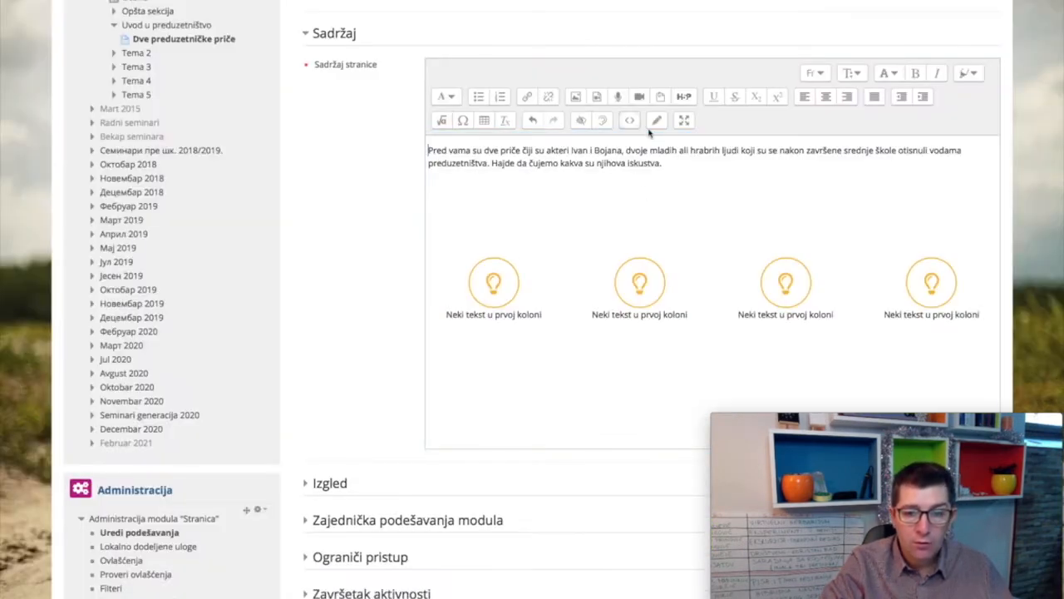
Step: Change the second column's icon class in the HTML code to "fas fa-laptop-code" and preview the page content
{"action": "left_click", "coordinate": [629, 120]}
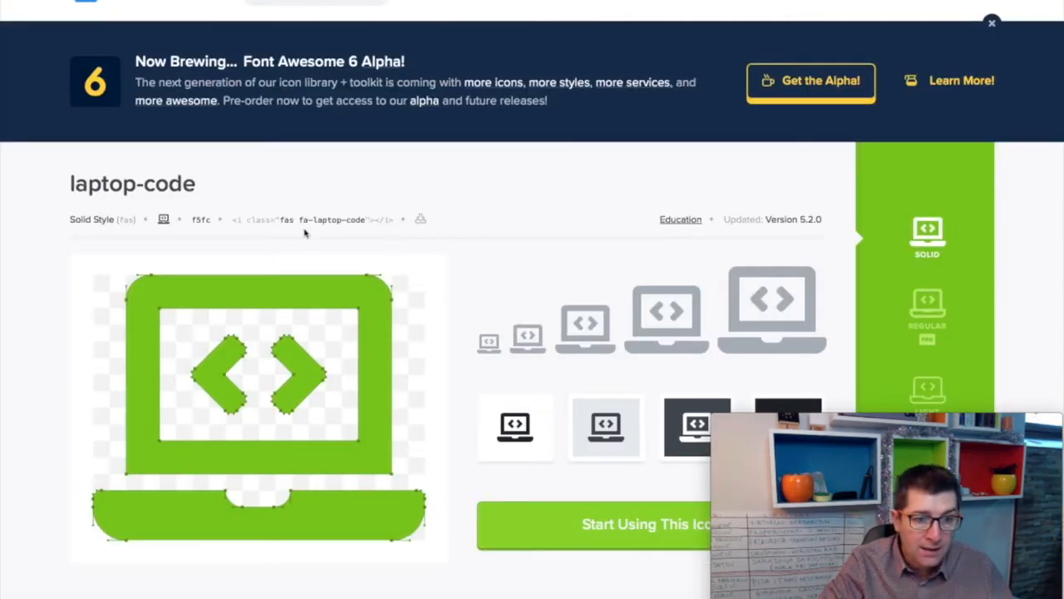
{"action": "left_click", "coordinate": [297, 230]}
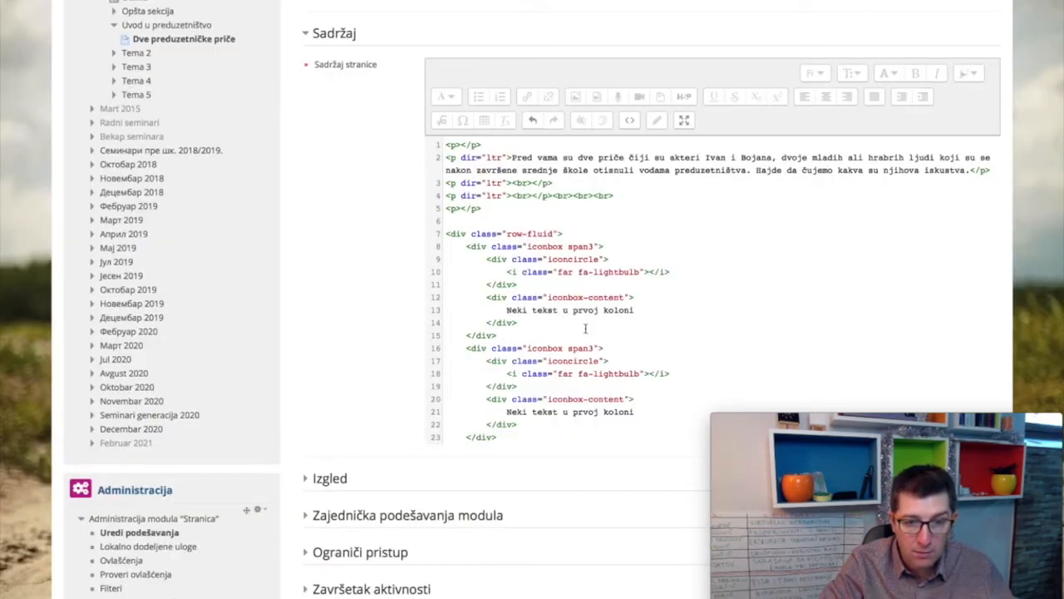
{"action": "scroll", "coordinate": [585, 329], "scroll_direction": "down", "scroll_amount": 1}
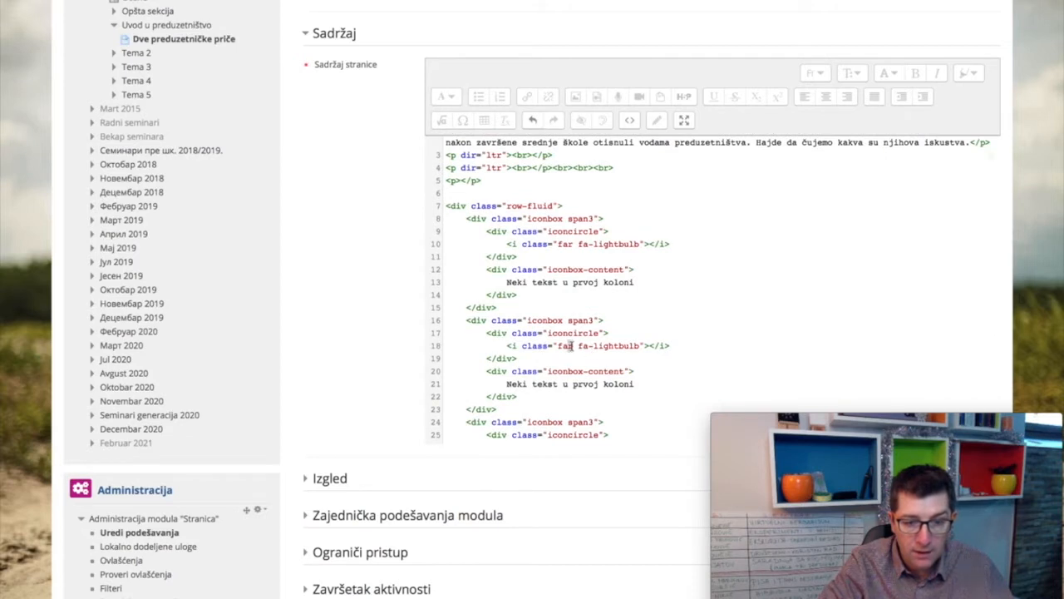
{"action": "type", "text": "s"}
{"action": "left_click_drag", "start_coordinate": [594, 345], "coordinate": [634, 346]}
{"action": "type", "text": "laptop"}
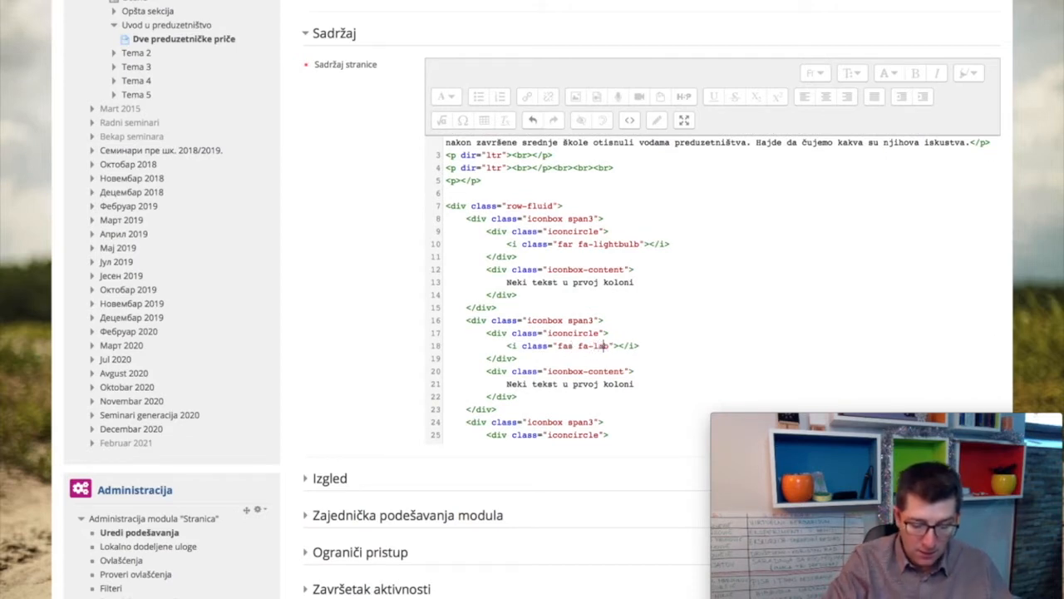
{"action": "type", "text": "-code"}
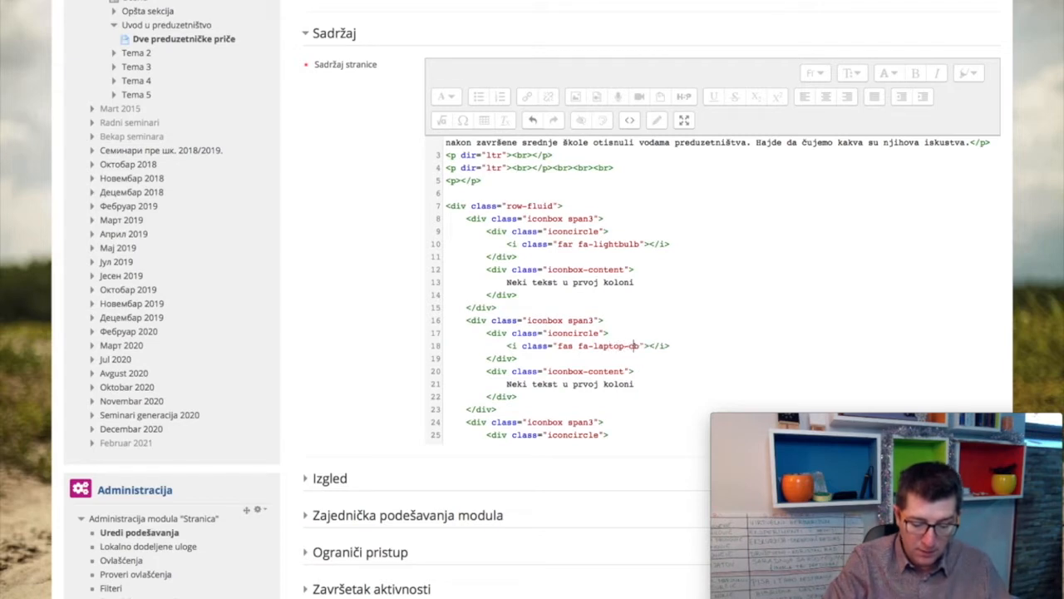
{"action": "key", "text": "Delete"}
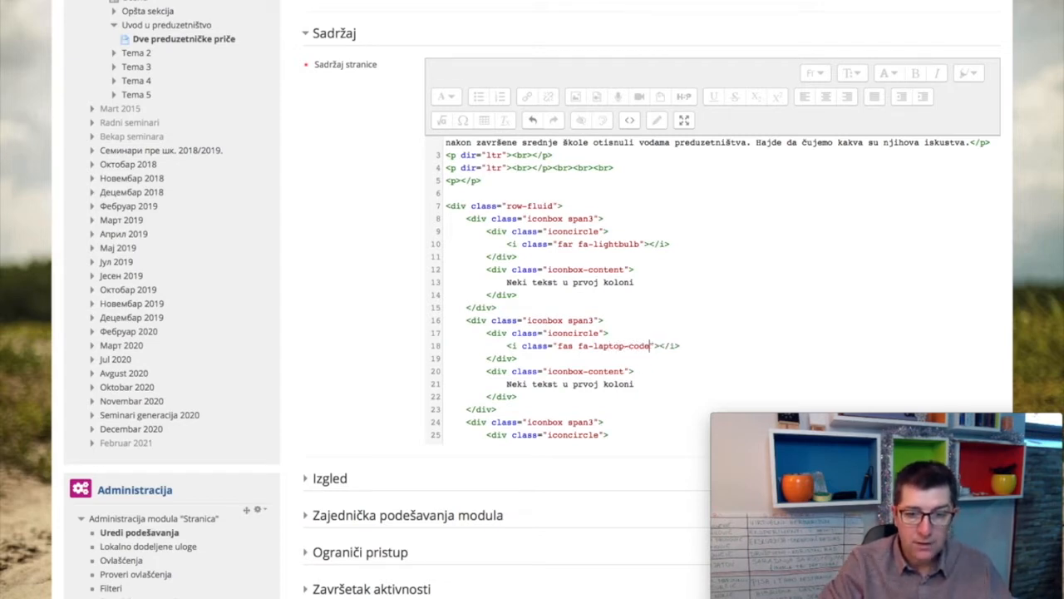
{"action": "left_click", "coordinate": [629, 119]}
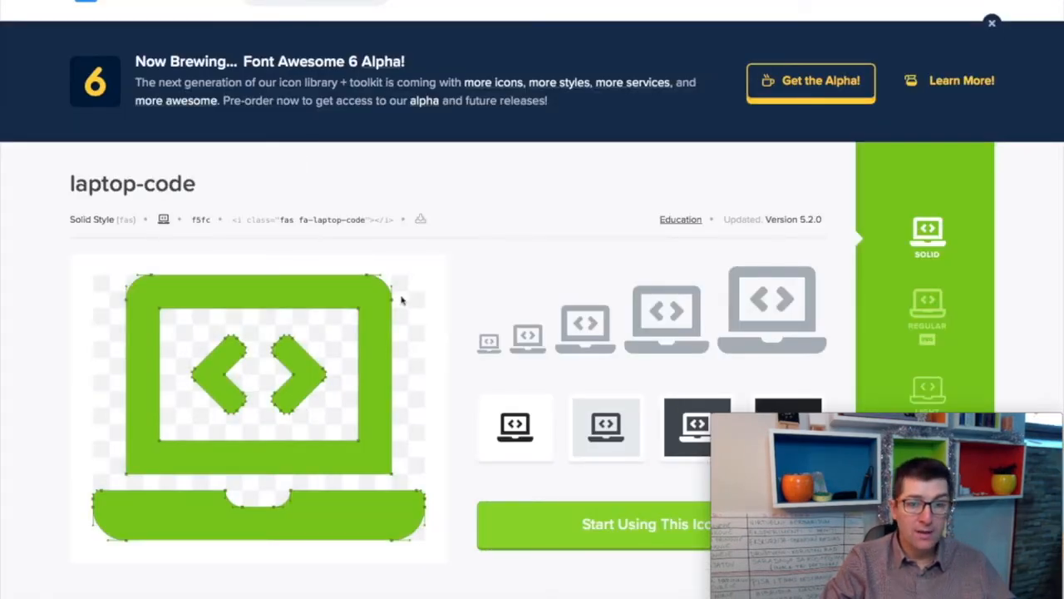
Step: Return to Font Awesome's Education category and find the name of the solid user-graduate icon
{"action": "left_click", "coordinate": [682, 221]}
{"action": "scroll", "coordinate": [637, 257], "scroll_direction": "down", "scroll_amount": 1}
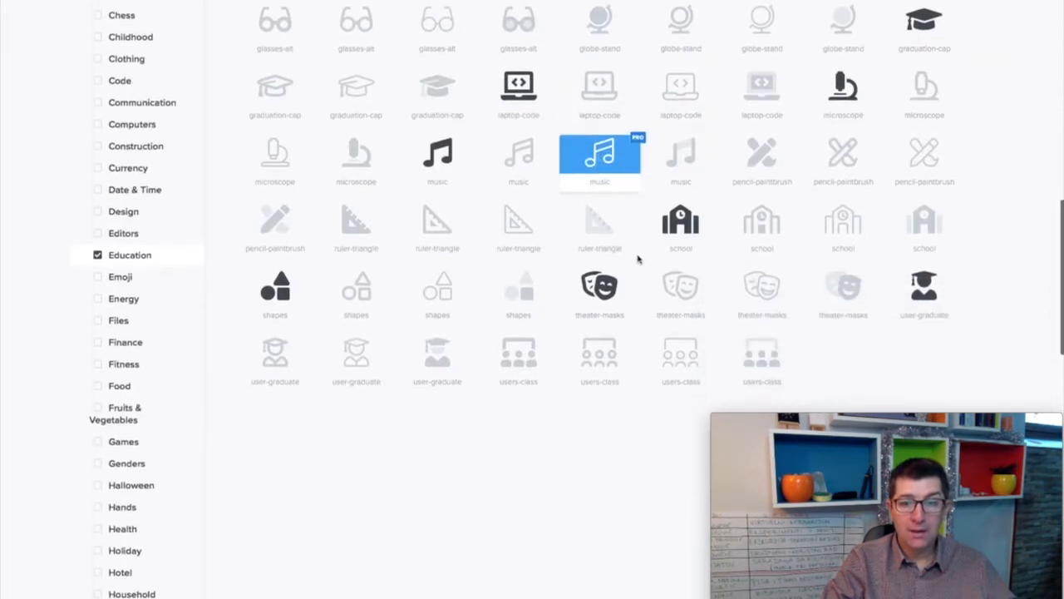
{"action": "scroll", "coordinate": [637, 333], "scroll_direction": "down", "scroll_amount": 1}
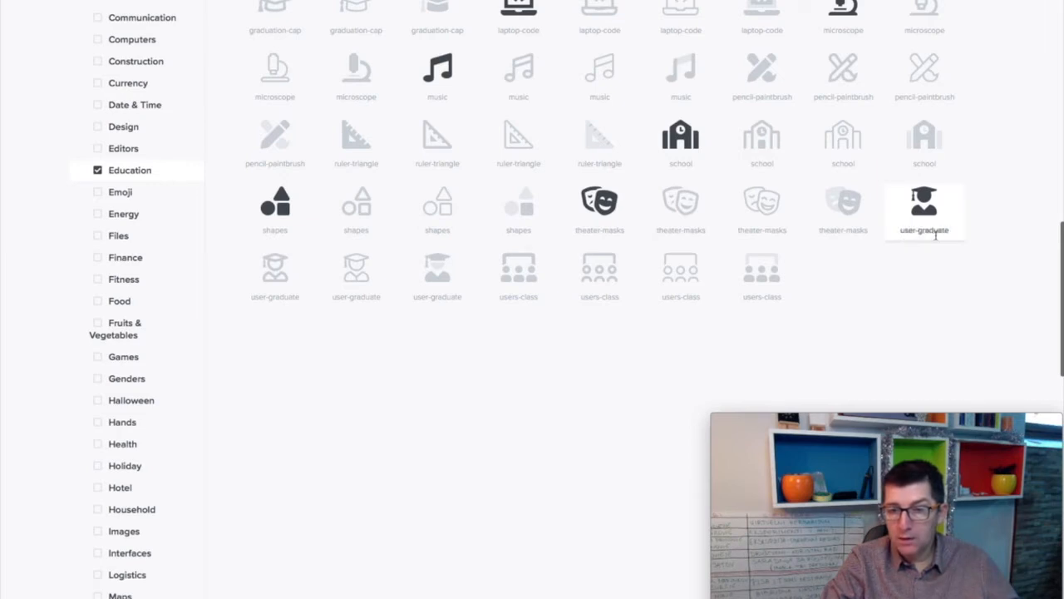
{"action": "left_click", "coordinate": [923, 225]}
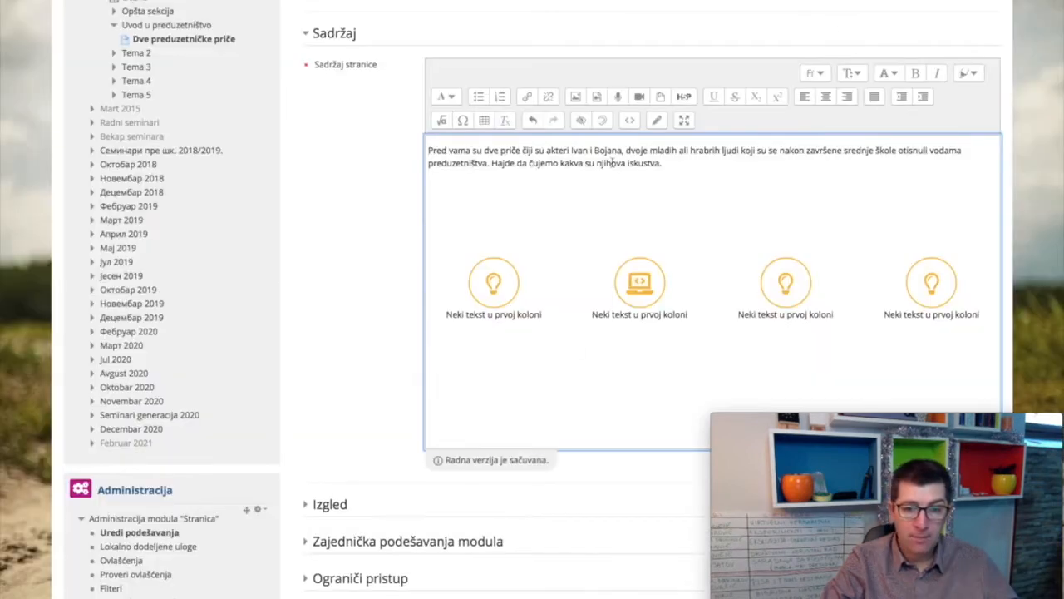
Step: Replace the third column's lightbulb icon name in the HTML code with "user-graduate" and preview the columns
{"action": "left_click", "coordinate": [629, 120]}
{"action": "scroll", "coordinate": [647, 359], "scroll_direction": "down", "scroll_amount": 3}
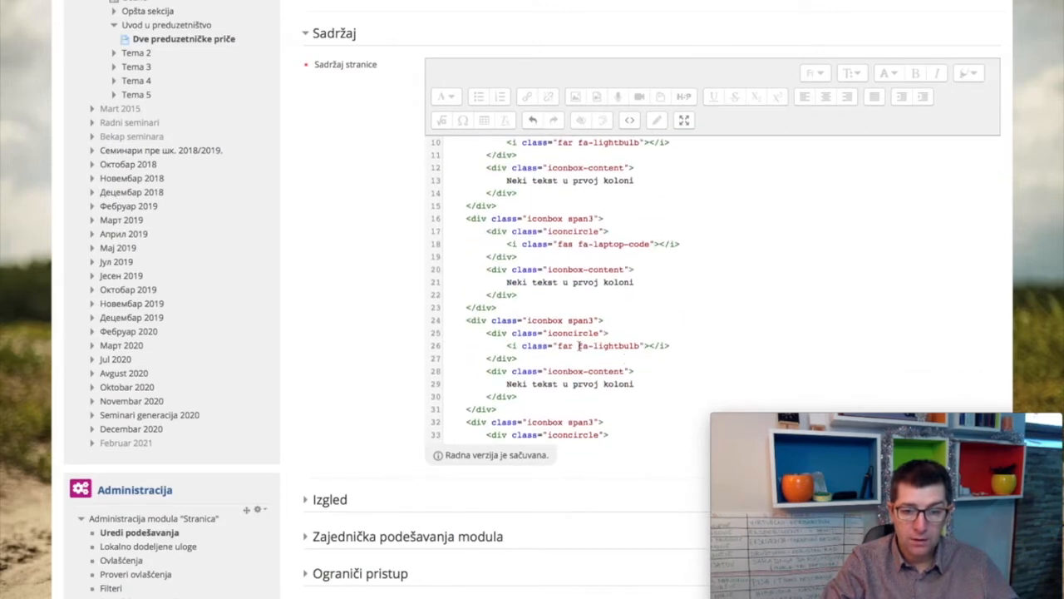
{"action": "left_click_drag", "start_coordinate": [592, 346], "coordinate": [639, 346]}
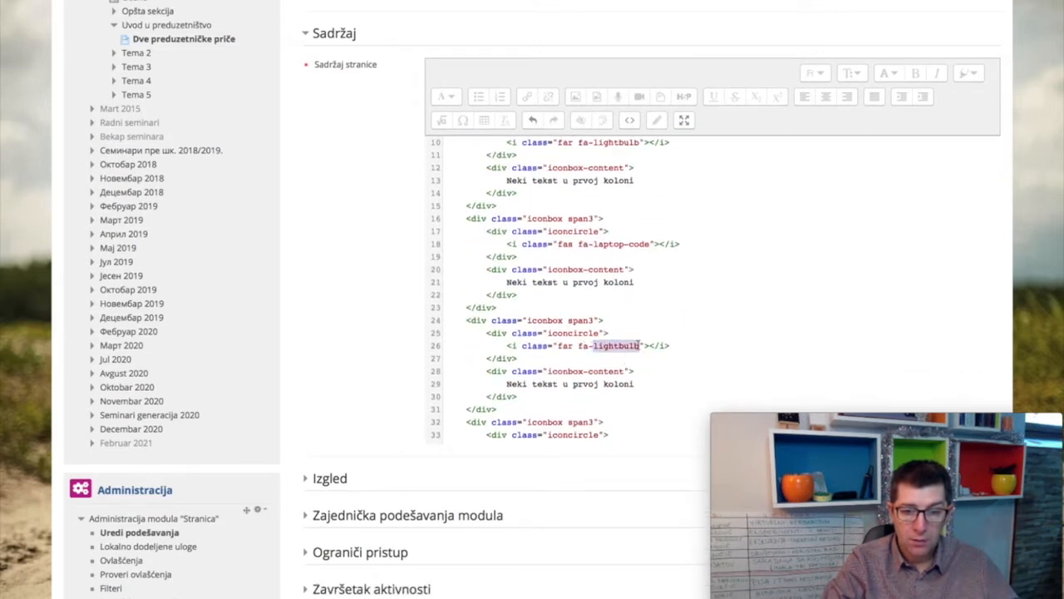
{"action": "type", "text": "user-g"}
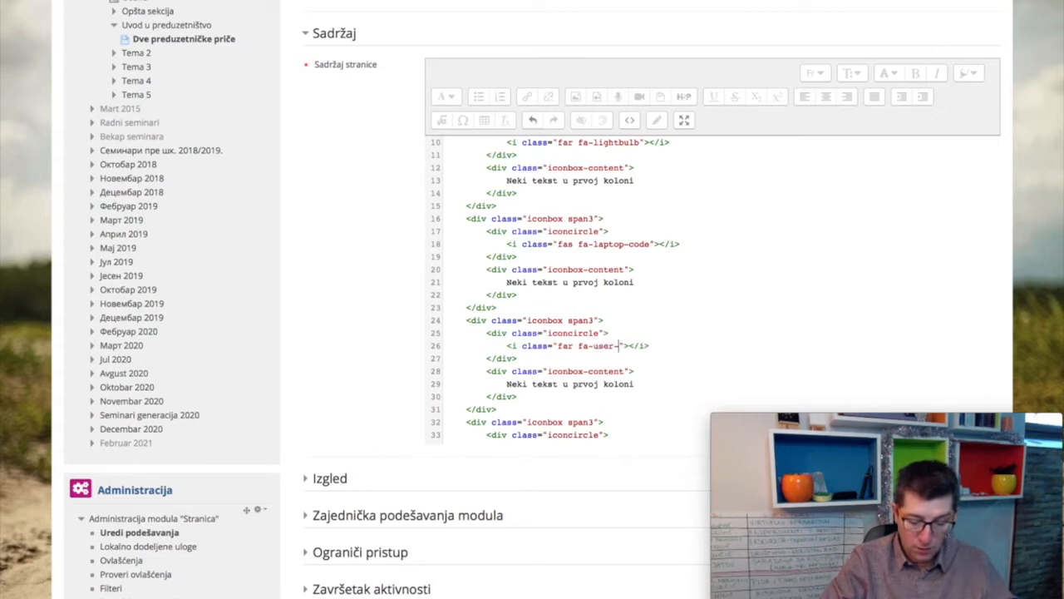
{"action": "type", "text": "raduate"}
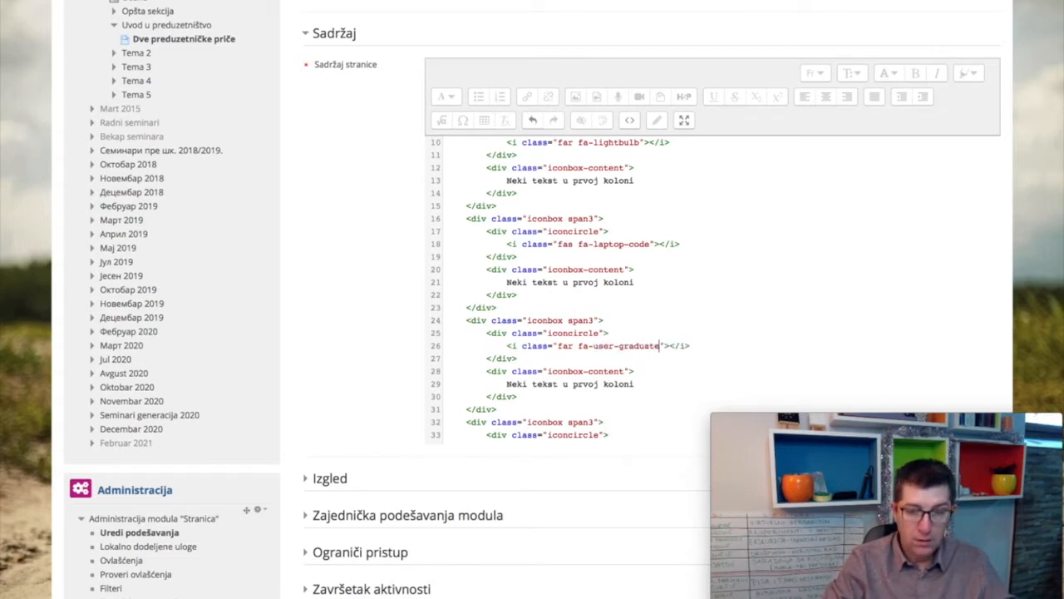
{"action": "left_click", "coordinate": [630, 120]}
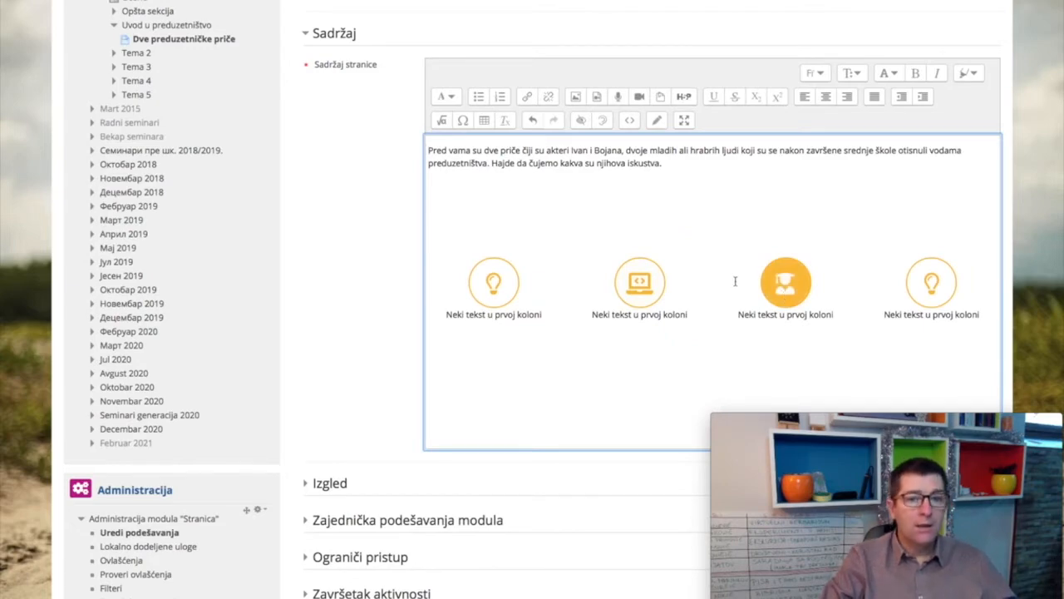
Step: Look over the Font Awesome Education icons again
{"action": "scroll", "coordinate": [740, 281], "scroll_direction": "down", "scroll_amount": 1}
{"action": "left_click", "coordinate": [1024, 2]}
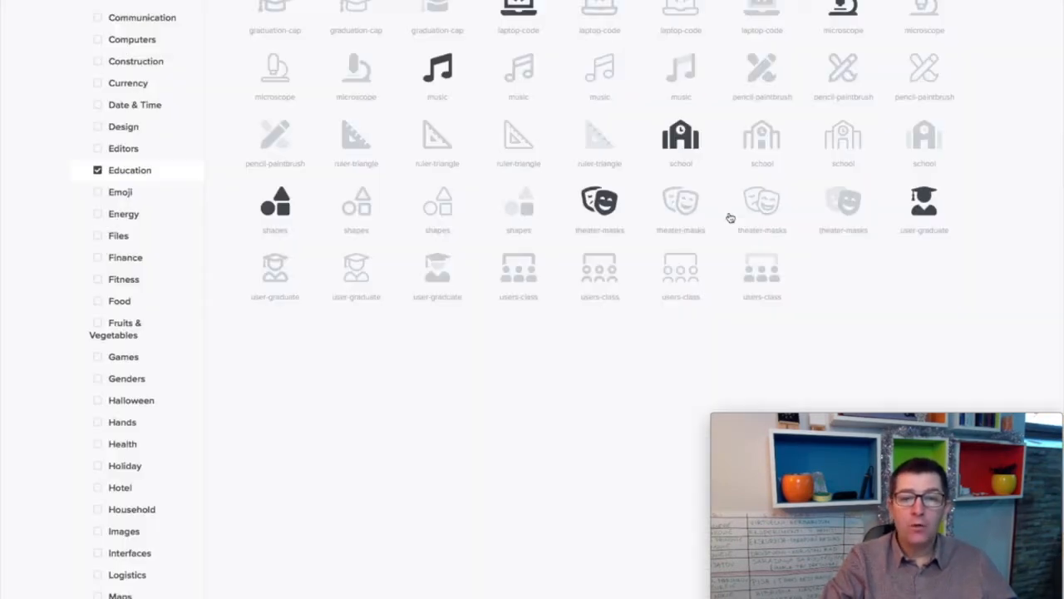
{"action": "scroll", "coordinate": [740, 218], "scroll_direction": "up", "scroll_amount": 15}
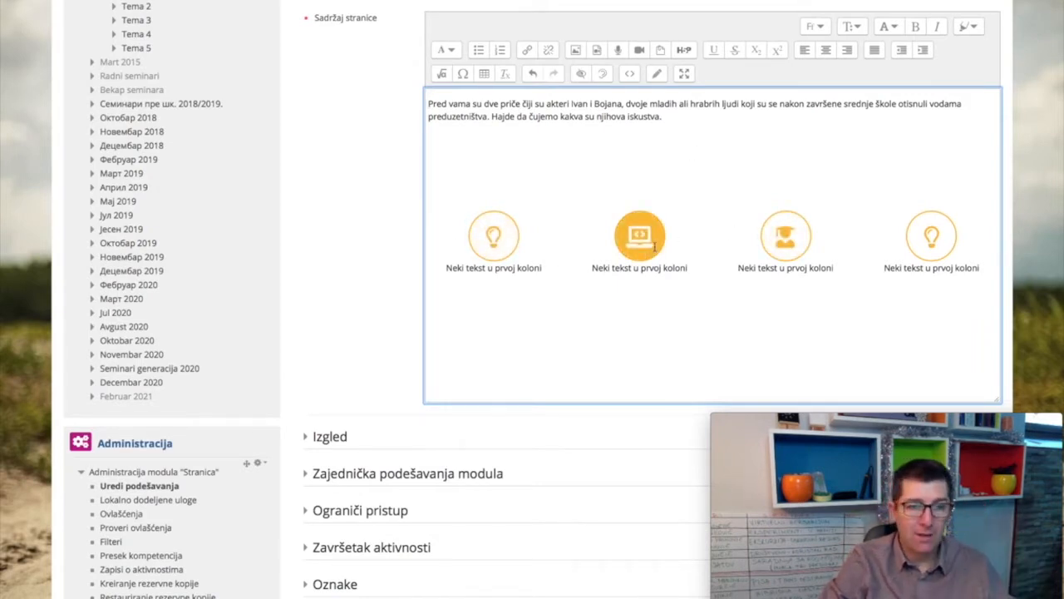
Step: Show the page's HTML code and read the Theme Lambda support e-mail in Gmail about changing icon box colors
{"action": "left_click", "coordinate": [629, 74]}
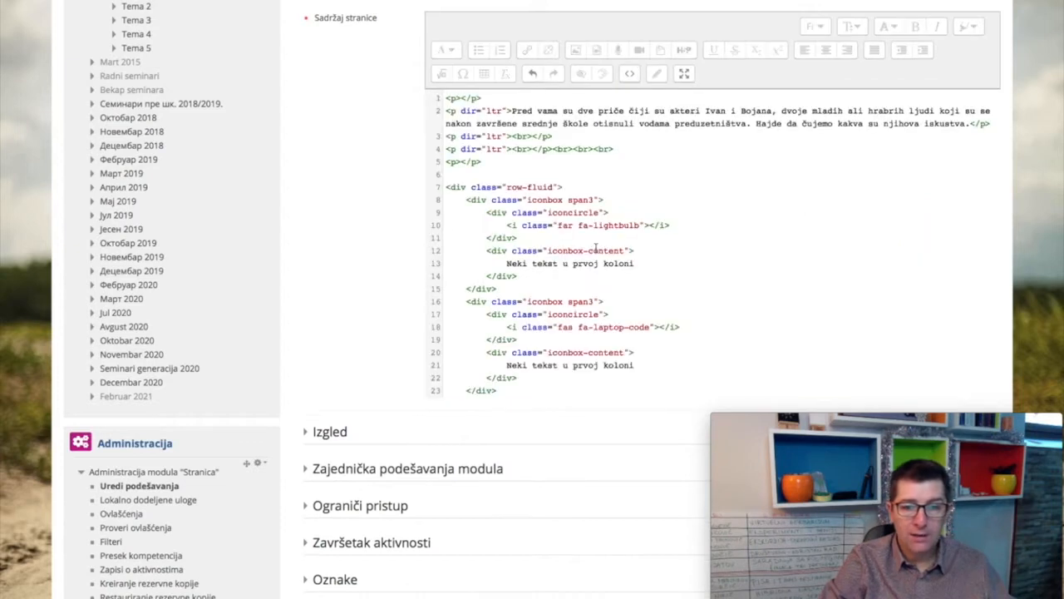
{"action": "scroll", "coordinate": [595, 246], "scroll_direction": "down", "scroll_amount": 3}
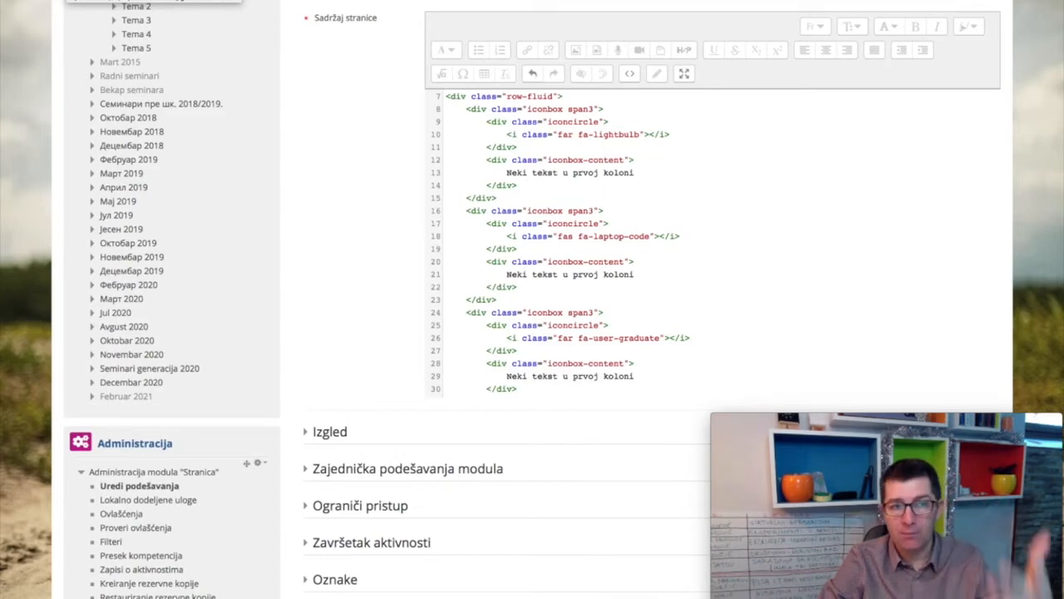
{"action": "left_click", "coordinate": [113, 0]}
{"action": "scroll", "coordinate": [362, 226], "scroll_direction": "up", "scroll_amount": 2}
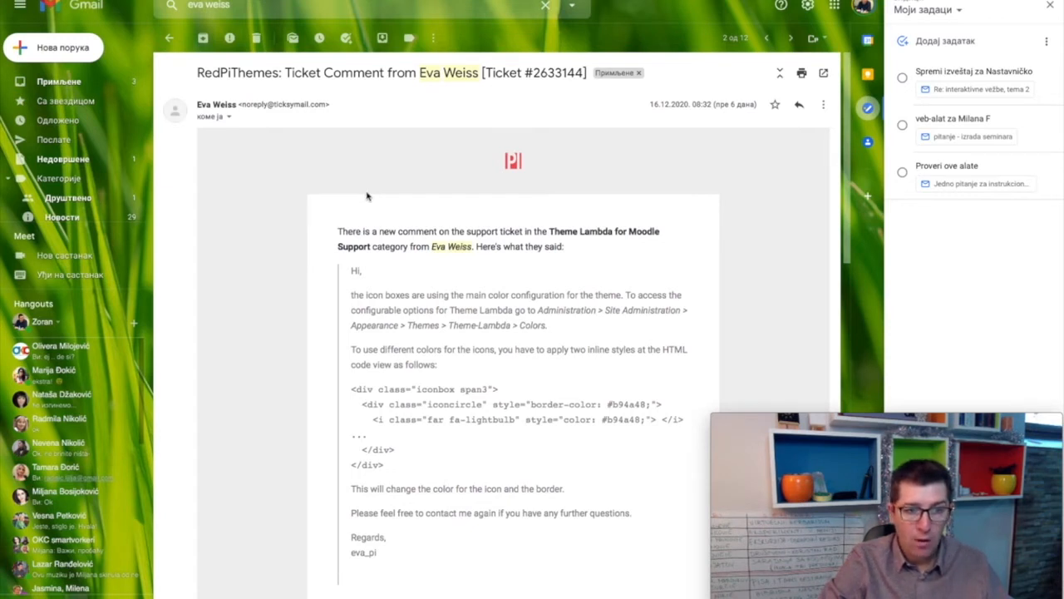
{"action": "scroll", "coordinate": [367, 197], "scroll_direction": "down", "scroll_amount": 3}
{"action": "scroll", "coordinate": [490, 187], "scroll_direction": "down", "scroll_amount": 1}
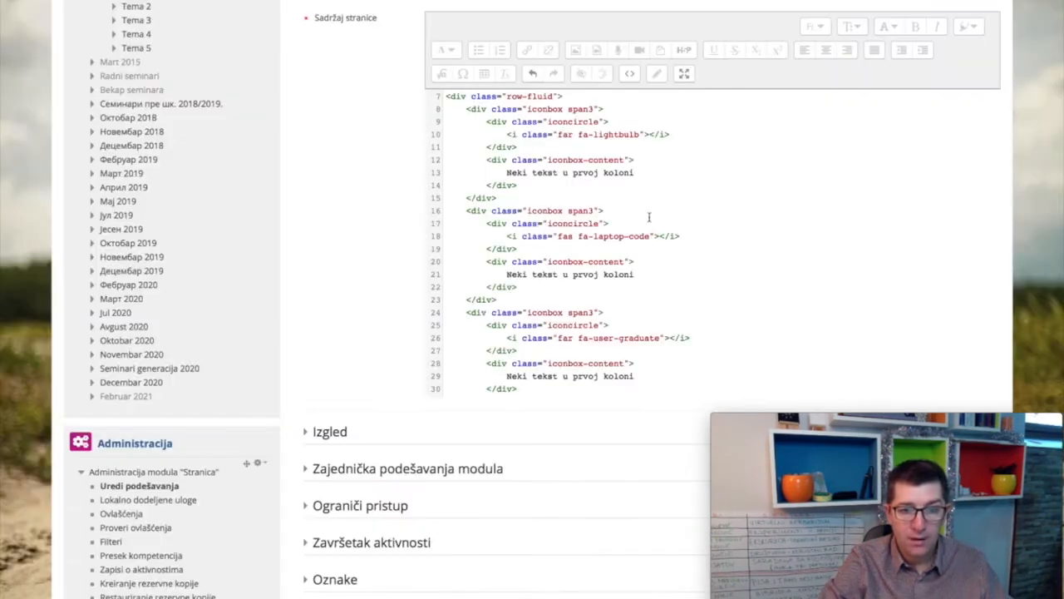
Step: Copy style="border-color: #b94a48;" from the support e-mail into the first column's iconcircle div in Moodle and preview it
{"action": "scroll", "coordinate": [590, 203], "scroll_direction": "up", "scroll_amount": 3}
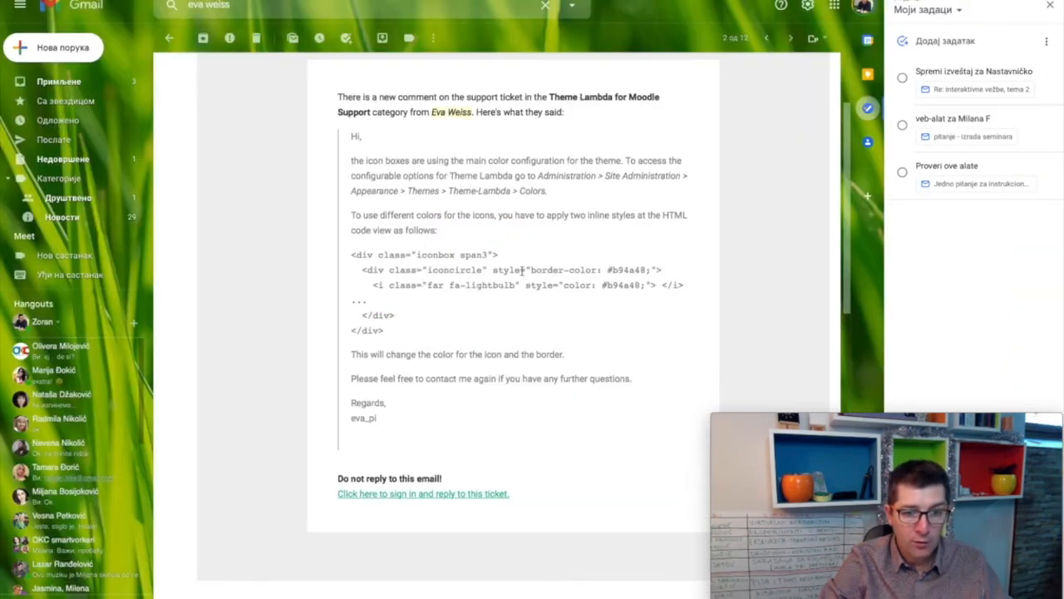
{"action": "left_click_drag", "start_coordinate": [492, 269], "coordinate": [657, 274]}
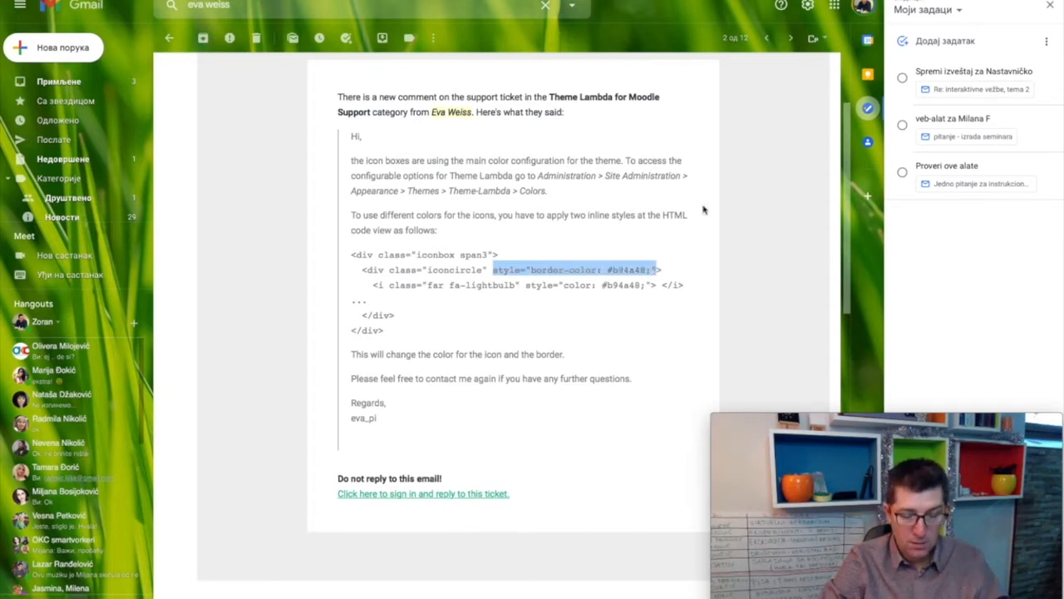
{"action": "left_click", "coordinate": [632, 1]}
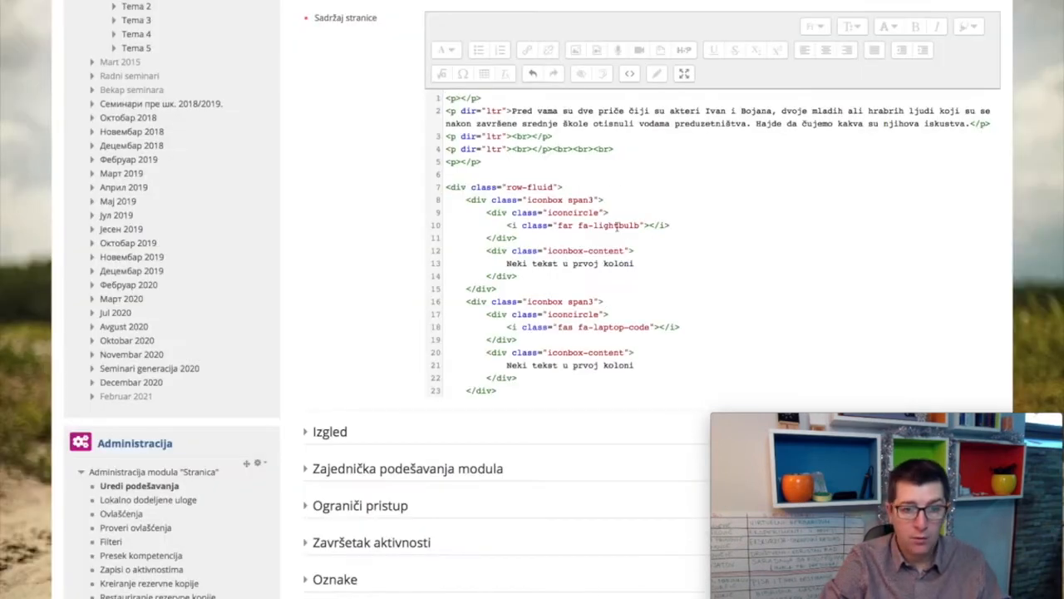
{"action": "type", "text": "style=\"border-color: #b94a48;\""}
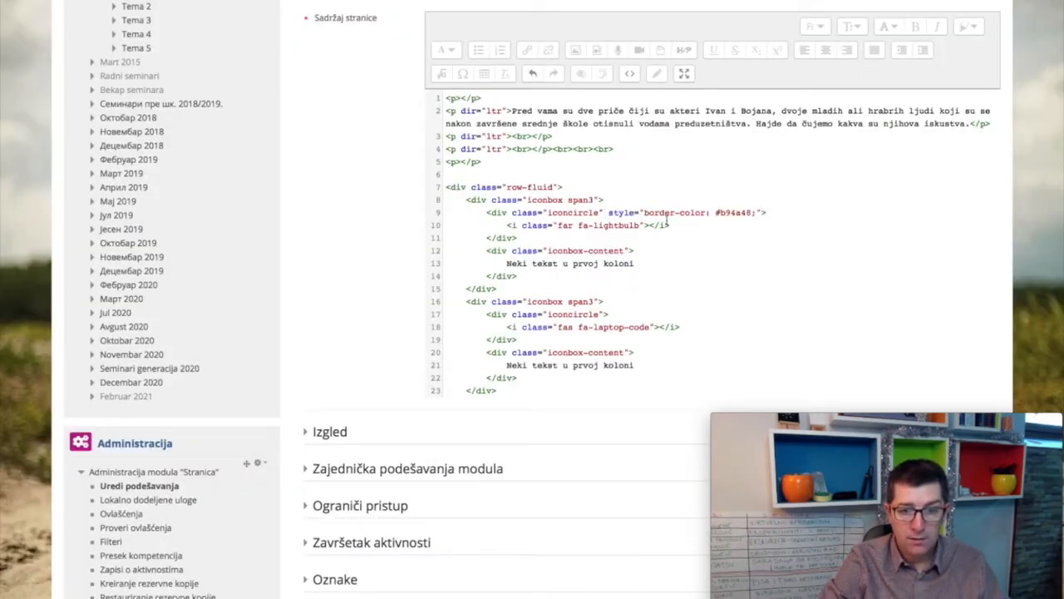
{"action": "left_click", "coordinate": [629, 73]}
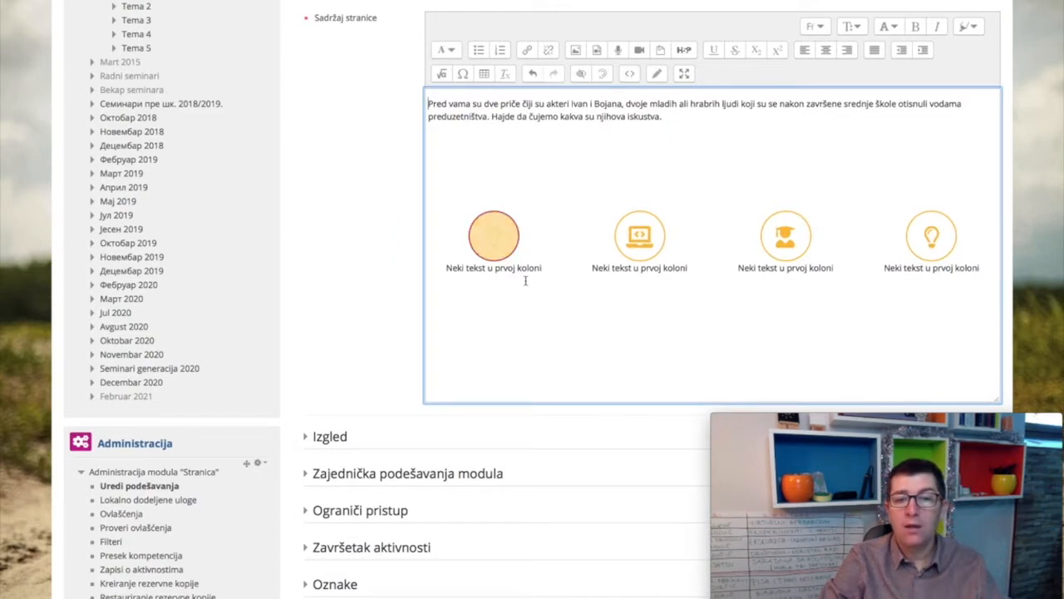
Step: Set the first icon circle's border color to #336699 in the HTML code and preview it
{"action": "left_click", "coordinate": [630, 73]}
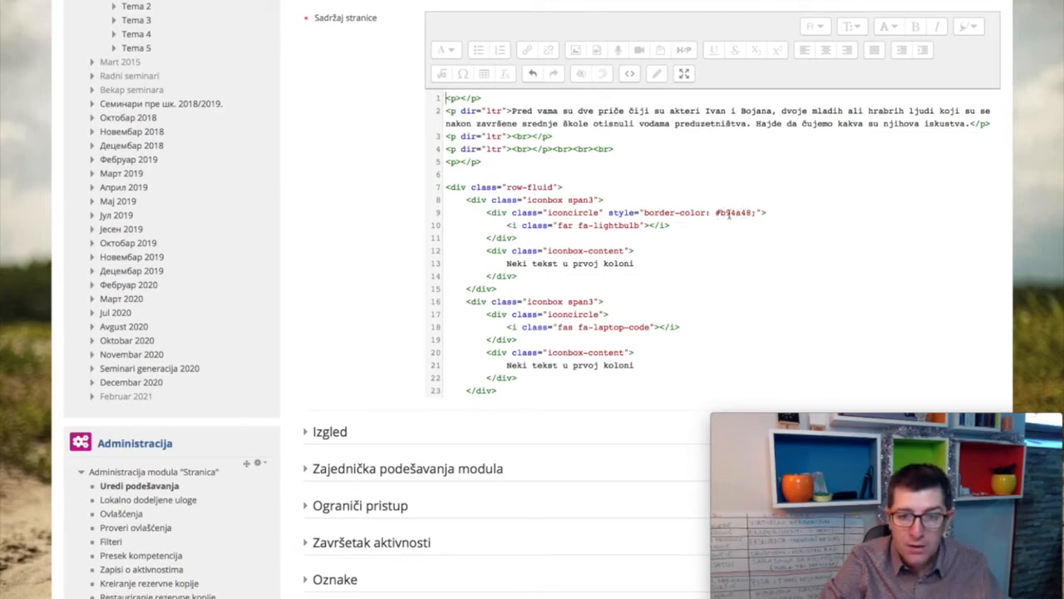
{"action": "left_click_drag", "start_coordinate": [716, 213], "coordinate": [746, 212]}
{"action": "type", "text": "#336699"}
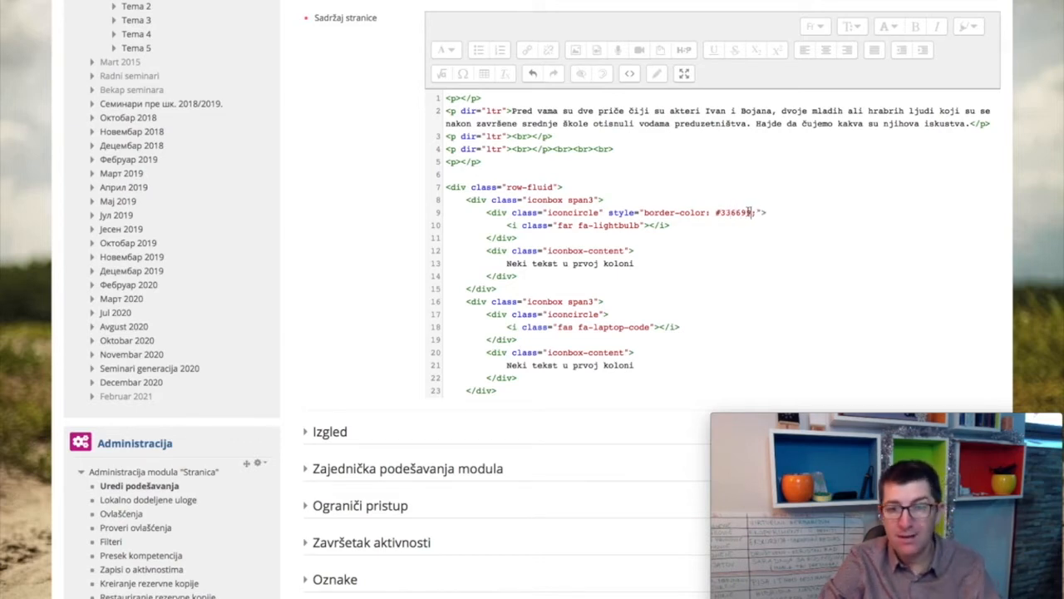
{"action": "left_click", "coordinate": [629, 73]}
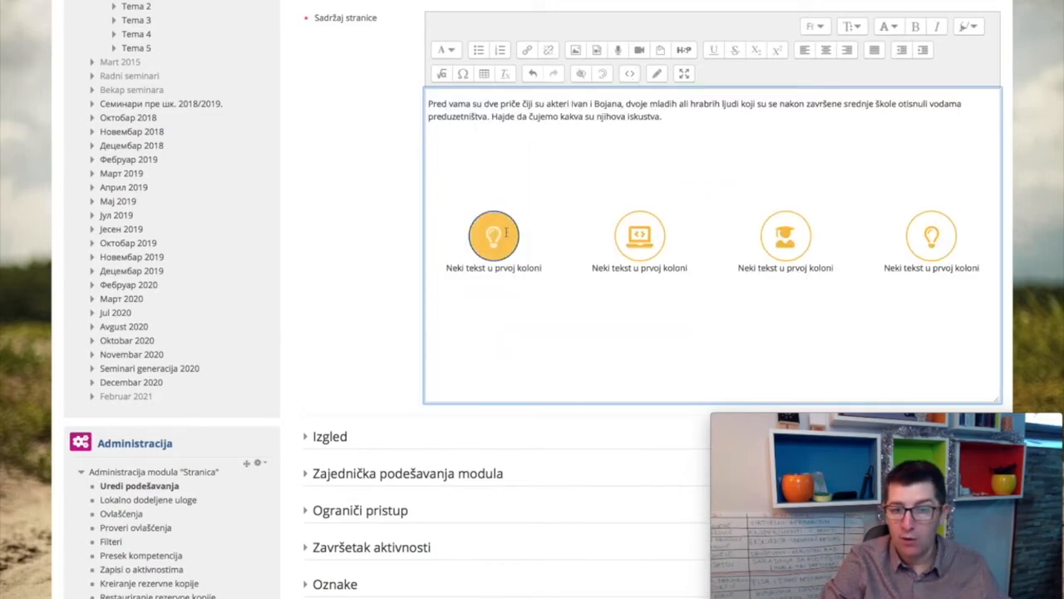
Step: Copy style="color: #b94a48;" from the support e-mail in Gmail into the first column's lightbulb icon tag in Moodle and preview it
{"action": "left_click", "coordinate": [629, 73]}
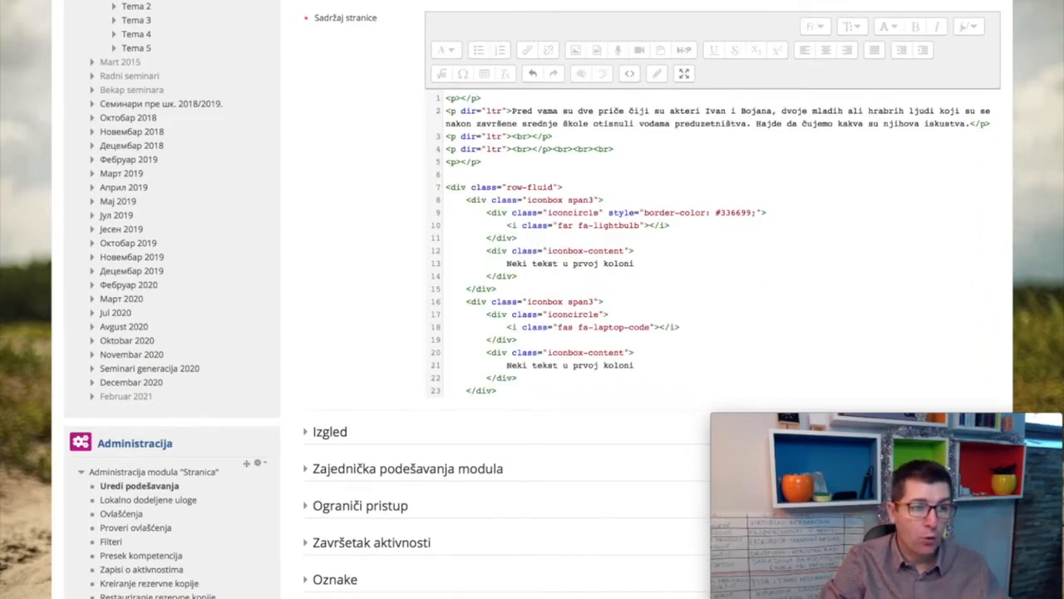
{"action": "key", "text": "alt+Tab"}
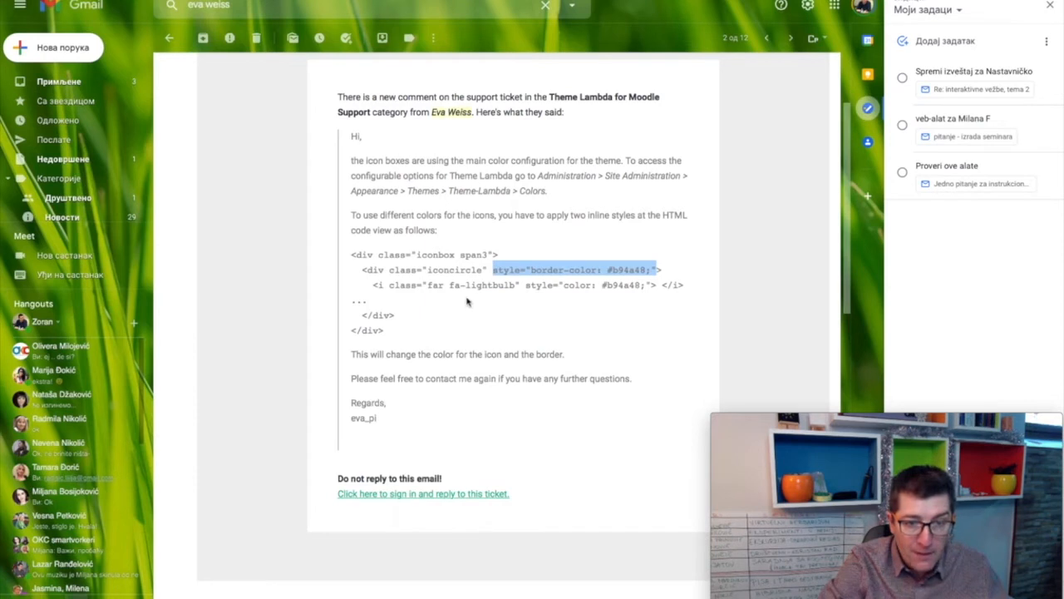
{"action": "left_click_drag", "start_coordinate": [526, 284], "coordinate": [648, 285]}
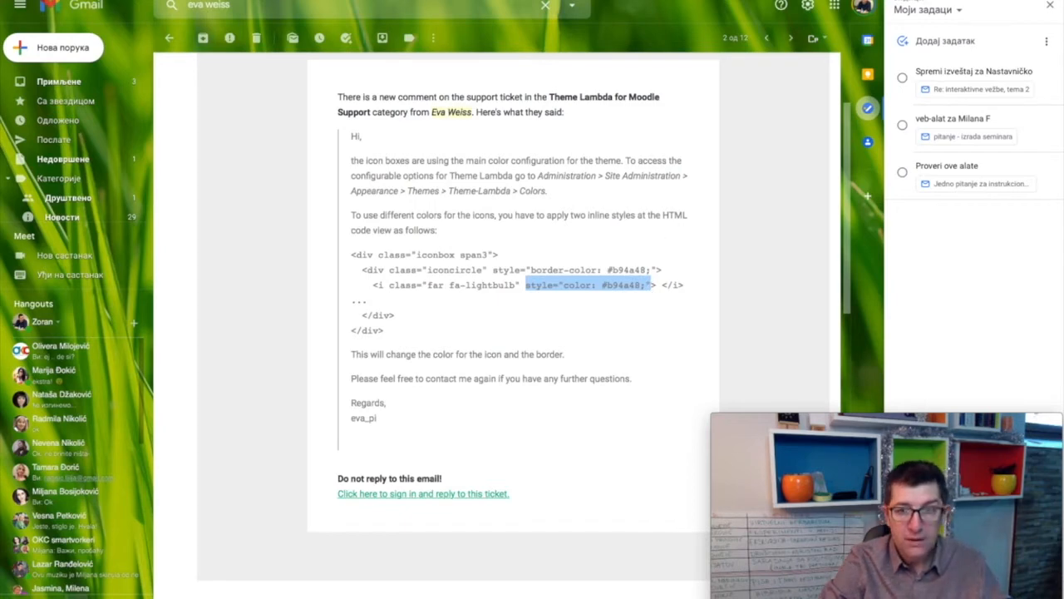
{"action": "left_click", "coordinate": [665, 1]}
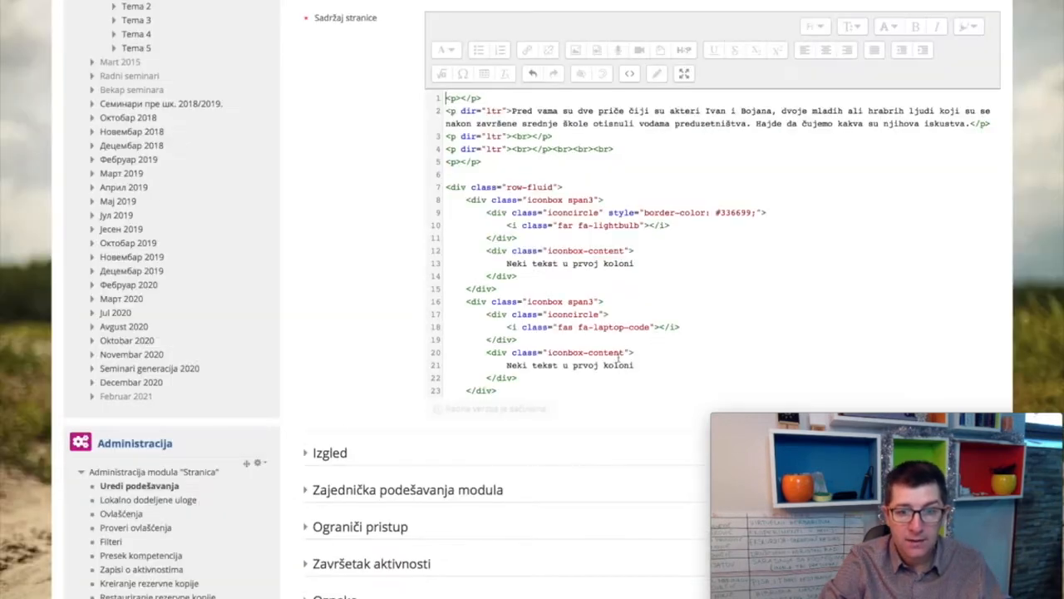
{"action": "left_click", "coordinate": [644, 225]}
{"action": "type", "text": "style=\"color: #b94a48;\""}
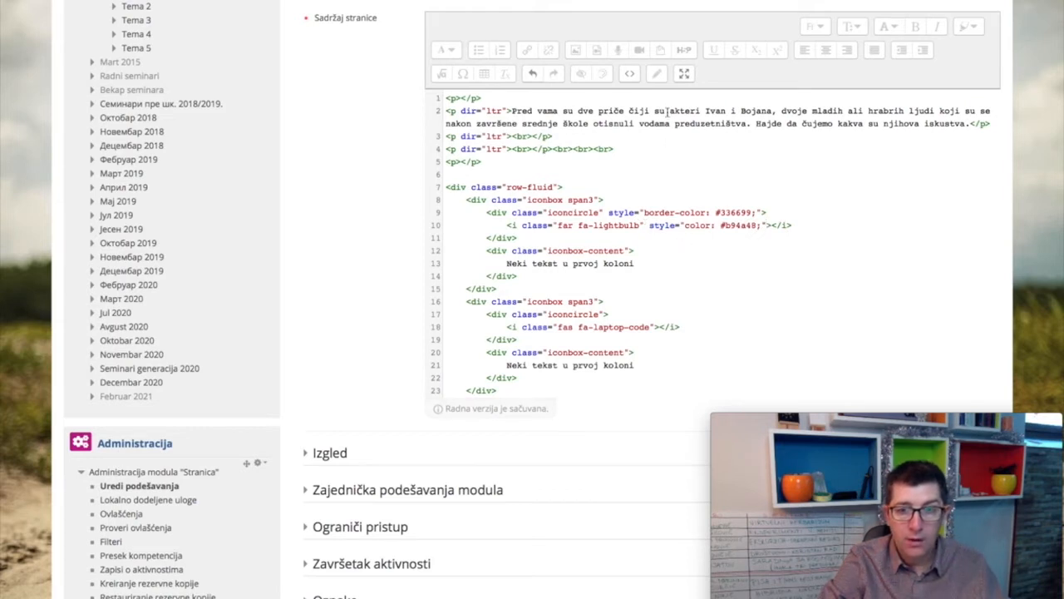
{"action": "left_click", "coordinate": [630, 76]}
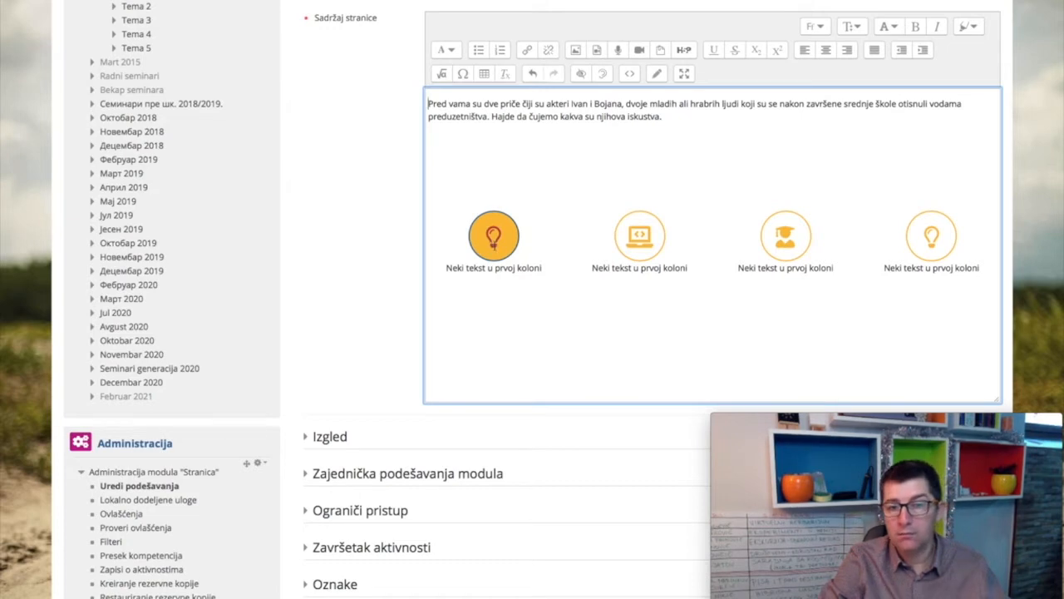
Step: Set the first column's lightbulb icon color to #336699 in the HTML code and preview it
{"action": "left_click", "coordinate": [632, 80]}
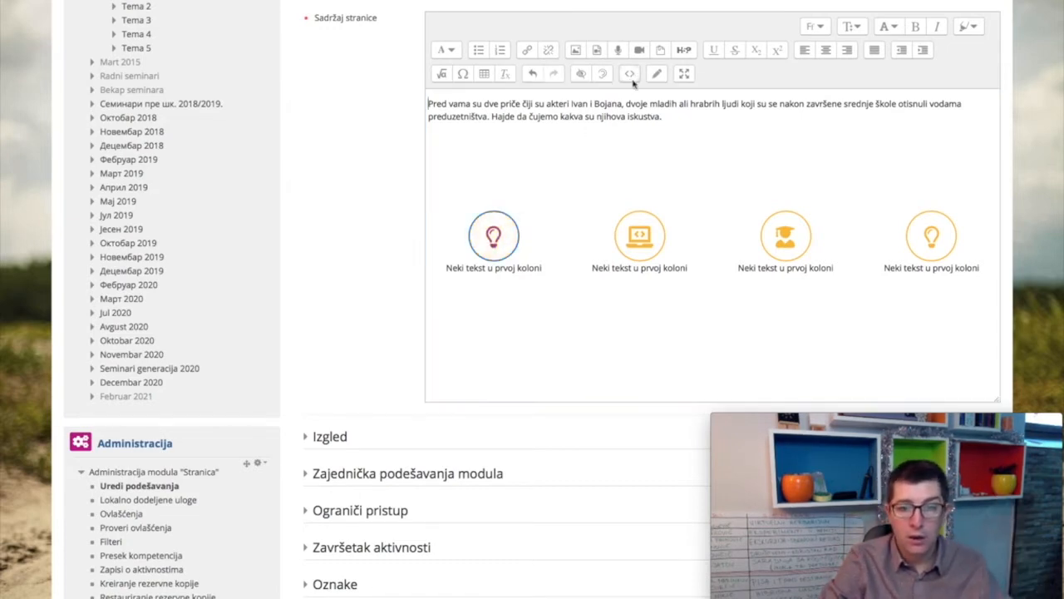
{"action": "left_click_drag", "start_coordinate": [726, 225], "coordinate": [761, 225]}
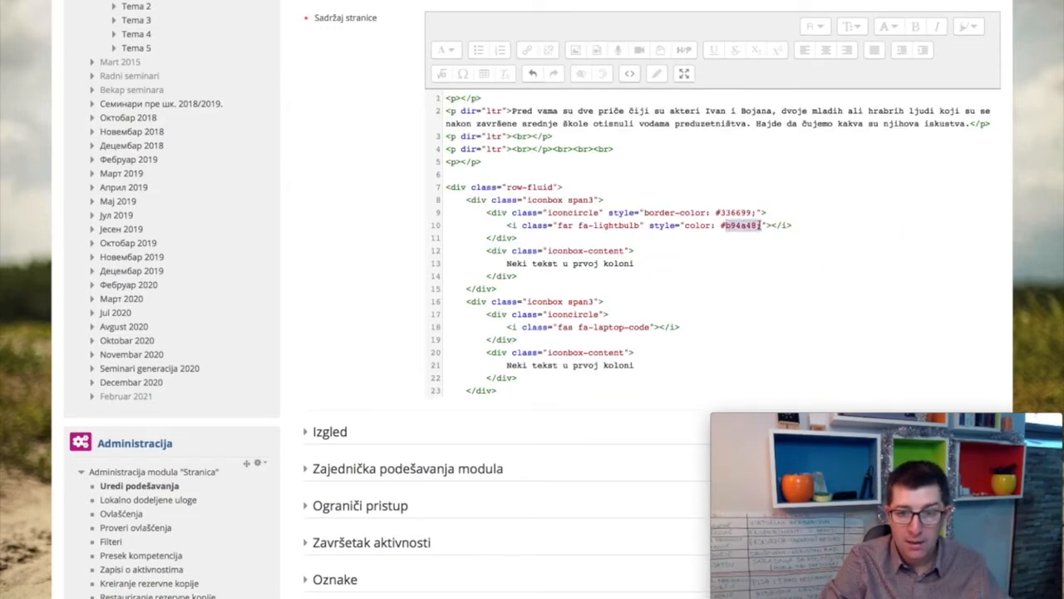
{"action": "type", "text": "#336699"}
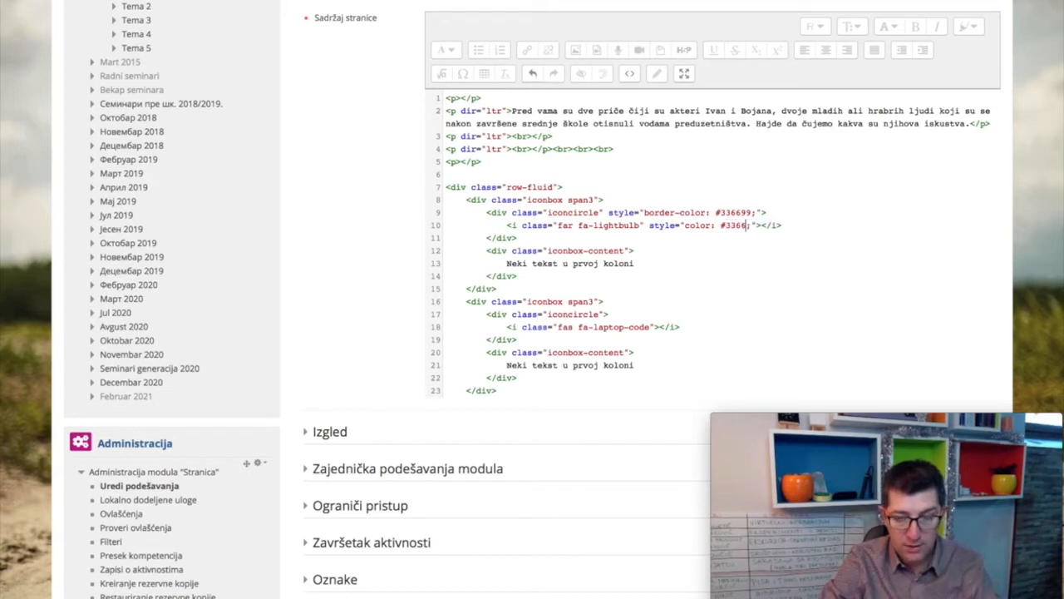
{"action": "left_click", "coordinate": [630, 76]}
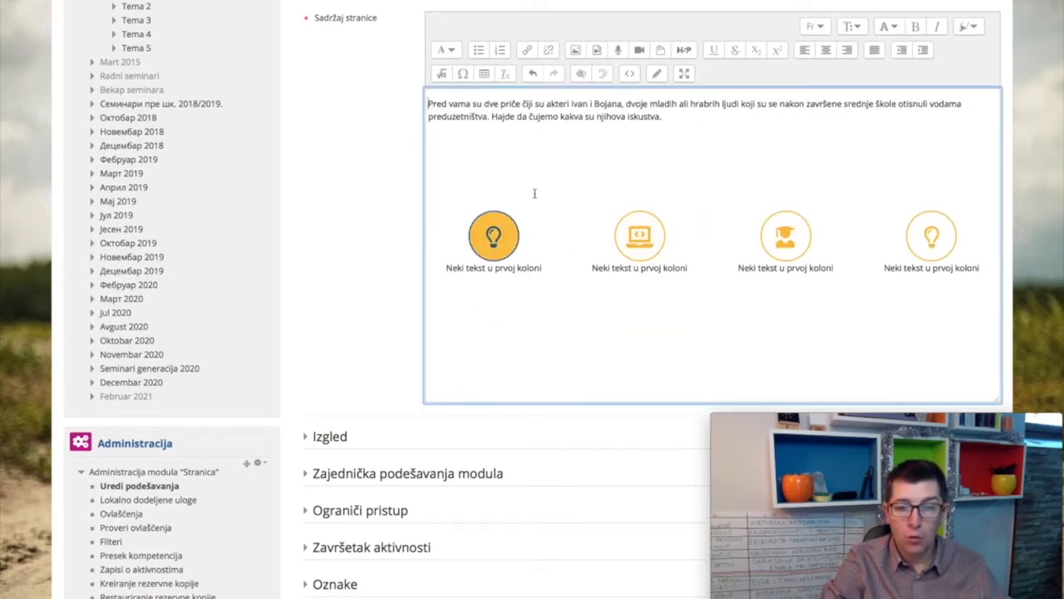
Step: Compare the first icon box's inline styles with the example in the Gmail support e-mail, and check its preview and HTML code
{"action": "left_click", "coordinate": [630, 74]}
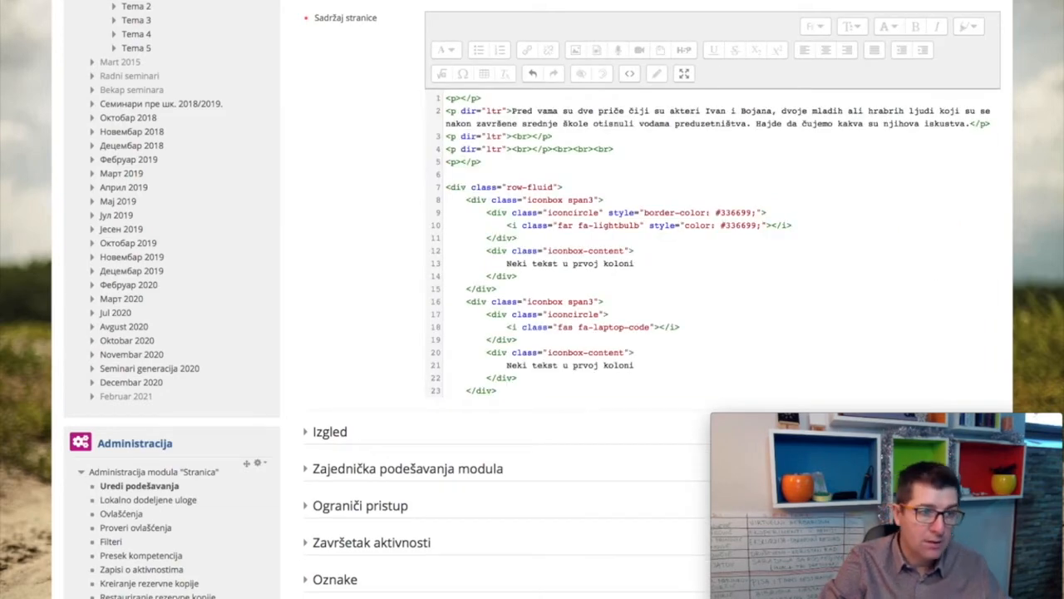
{"action": "key", "text": "ctrl+Tab"}
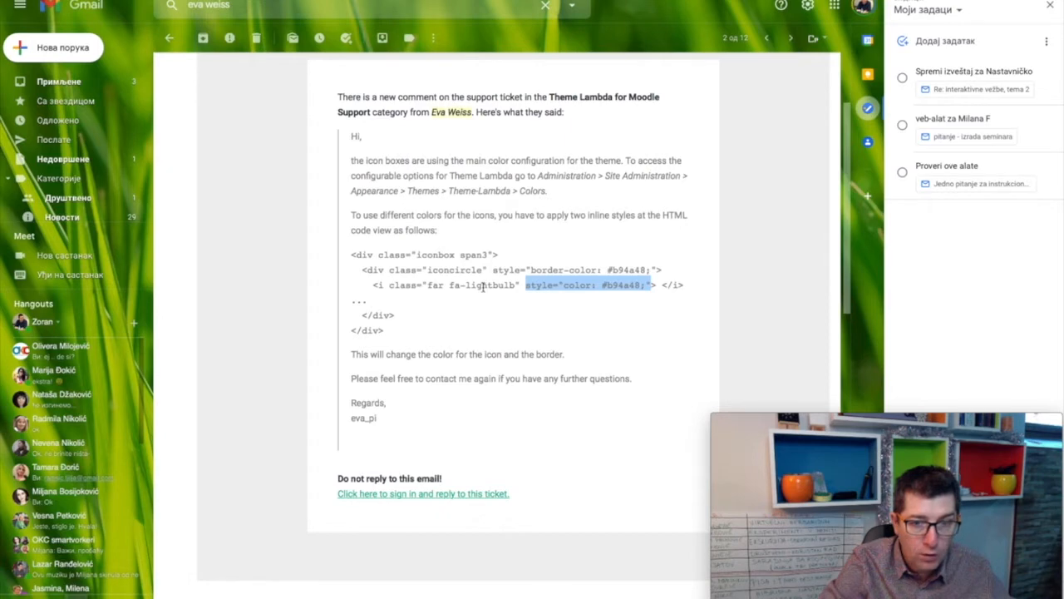
{"action": "key", "text": "ctrl+shift+Tab"}
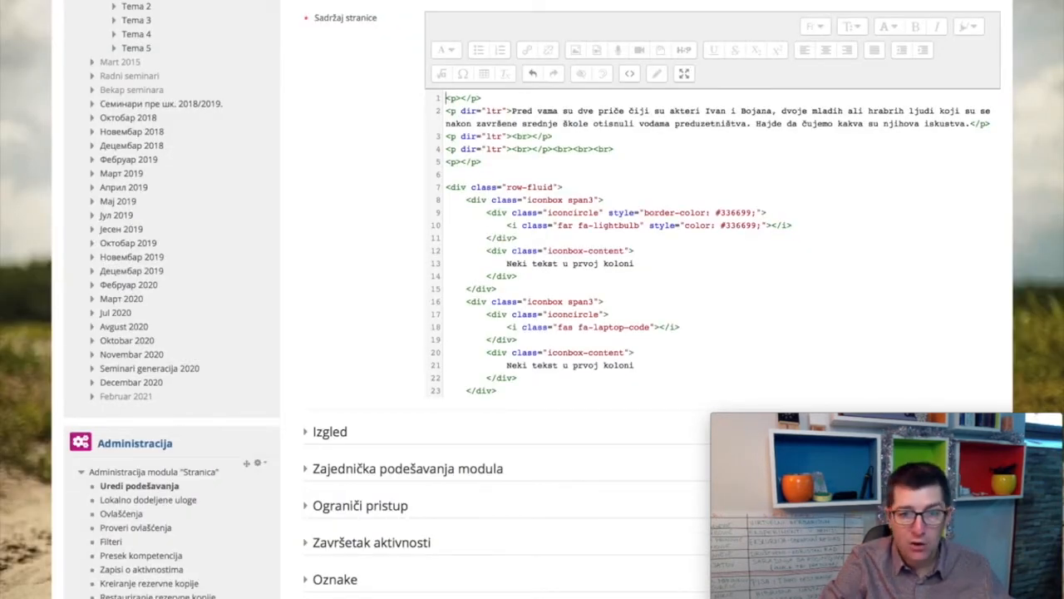
{"action": "left_click", "coordinate": [630, 75]}
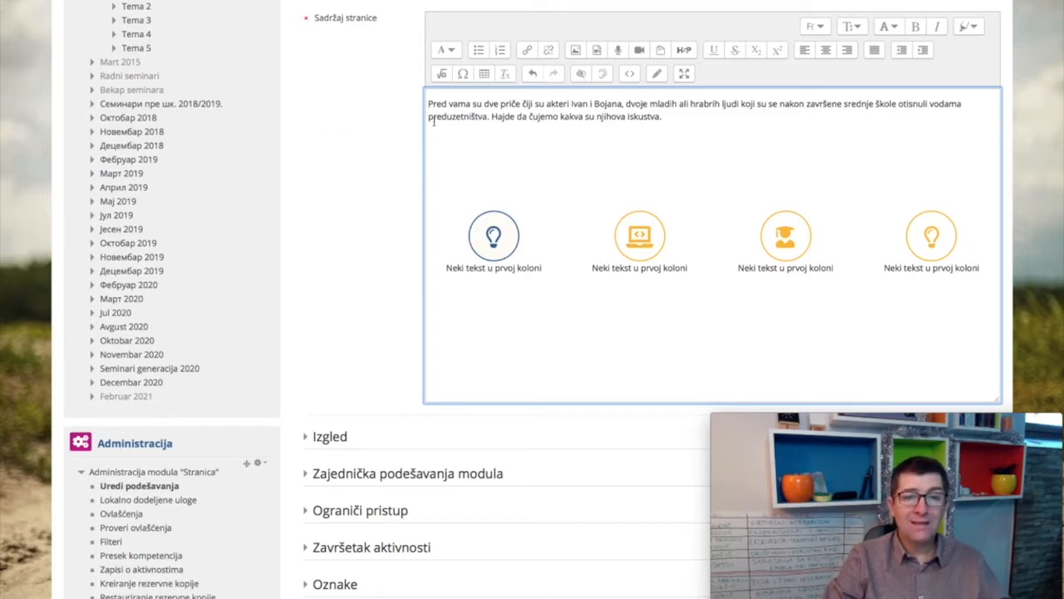
{"action": "left_click", "coordinate": [630, 75]}
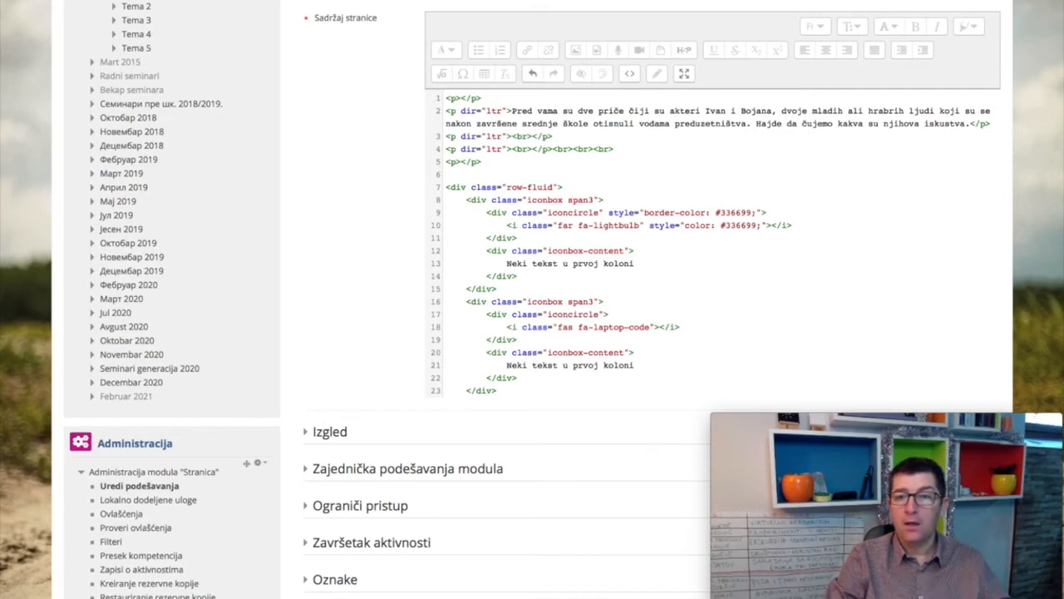
Step: Search the web for "html color codes" and open the HTML Color Codes site at htmlcolorcodes.com
{"action": "key", "text": "super+shift+backslash"}
{"action": "type", "text": "html col"}
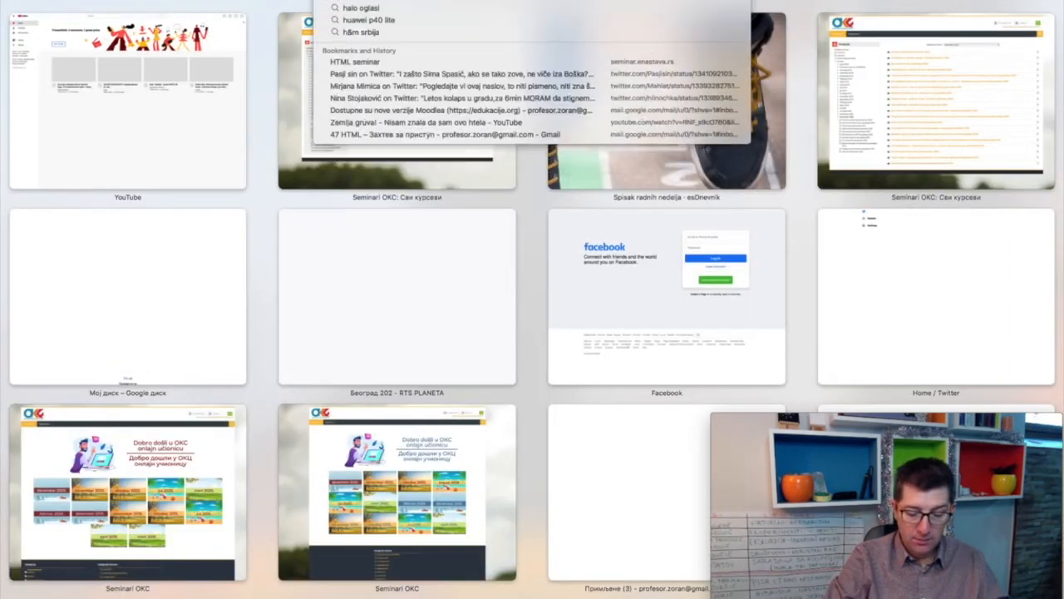
{"action": "type", "text": "or co"}
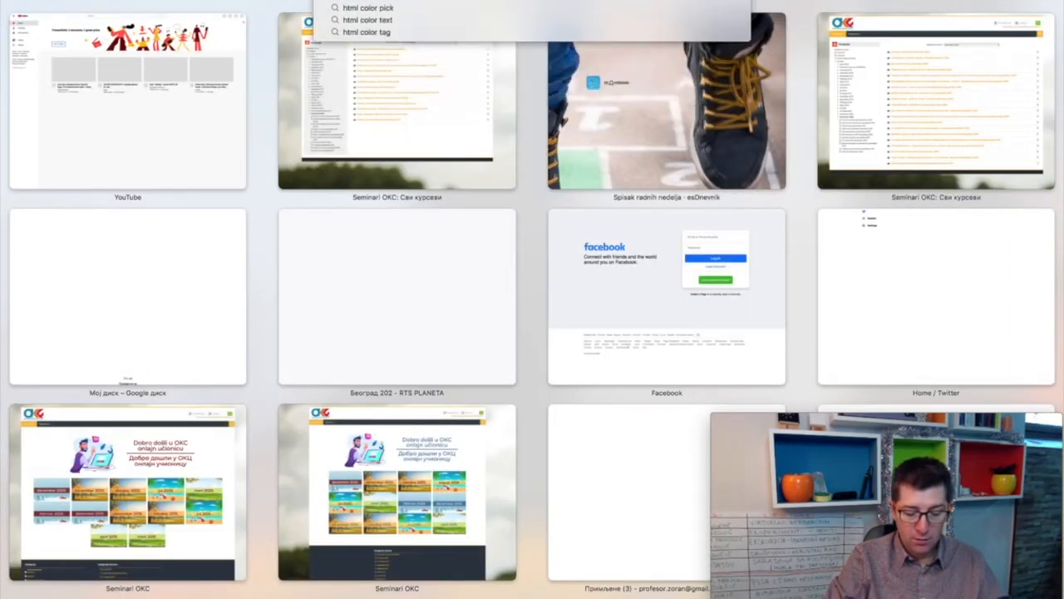
{"action": "type", "text": "des"}
{"action": "key", "text": "Return"}
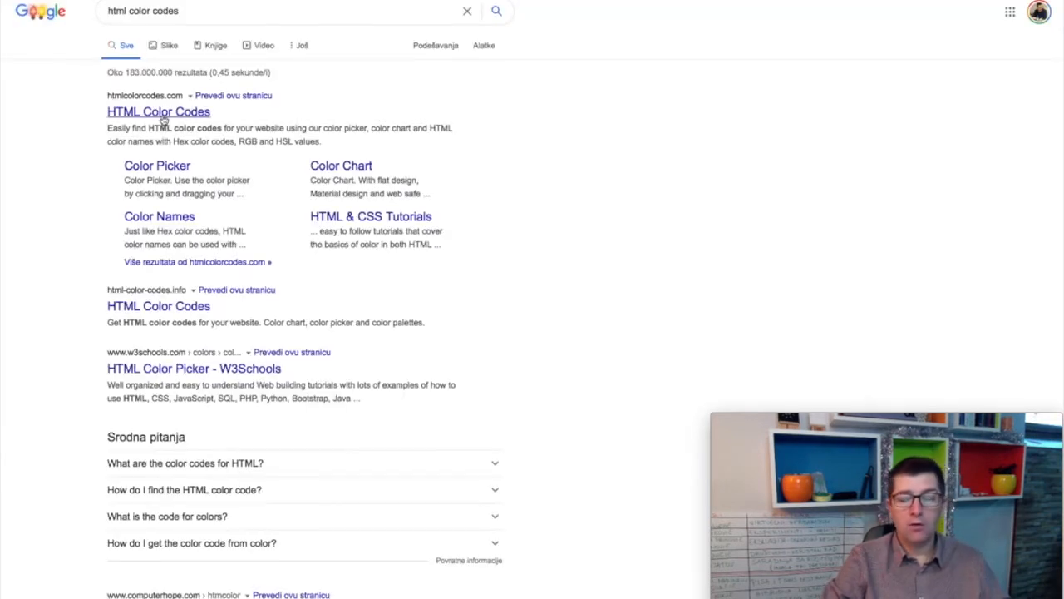
{"action": "left_click", "coordinate": [163, 119]}
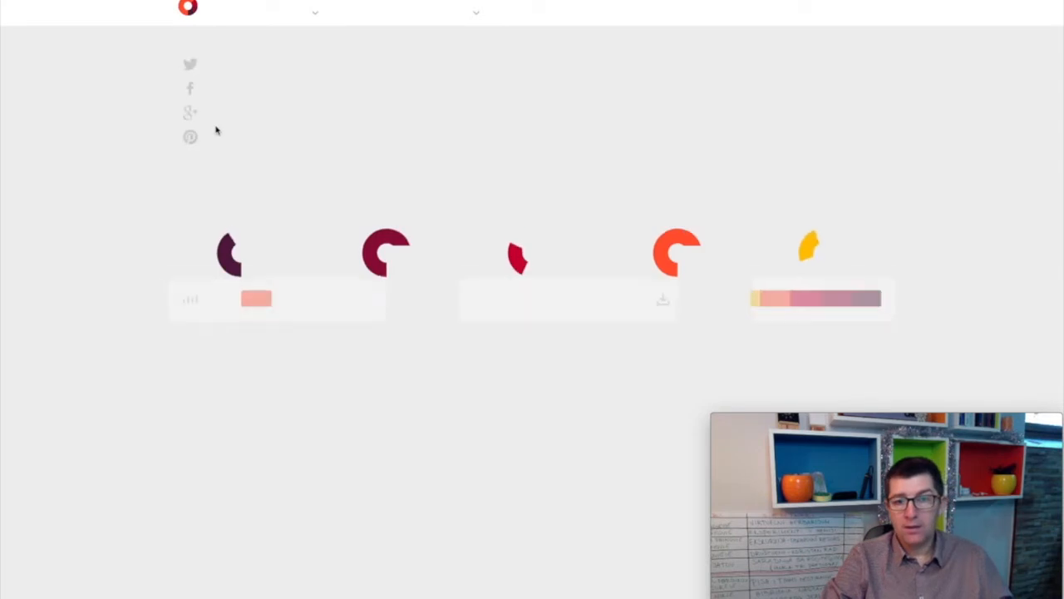
Step: Try several colors in the Color Picker by changing shade and hue, ending on the green #20A235
{"action": "scroll", "coordinate": [418, 220], "scroll_direction": "down", "scroll_amount": 2}
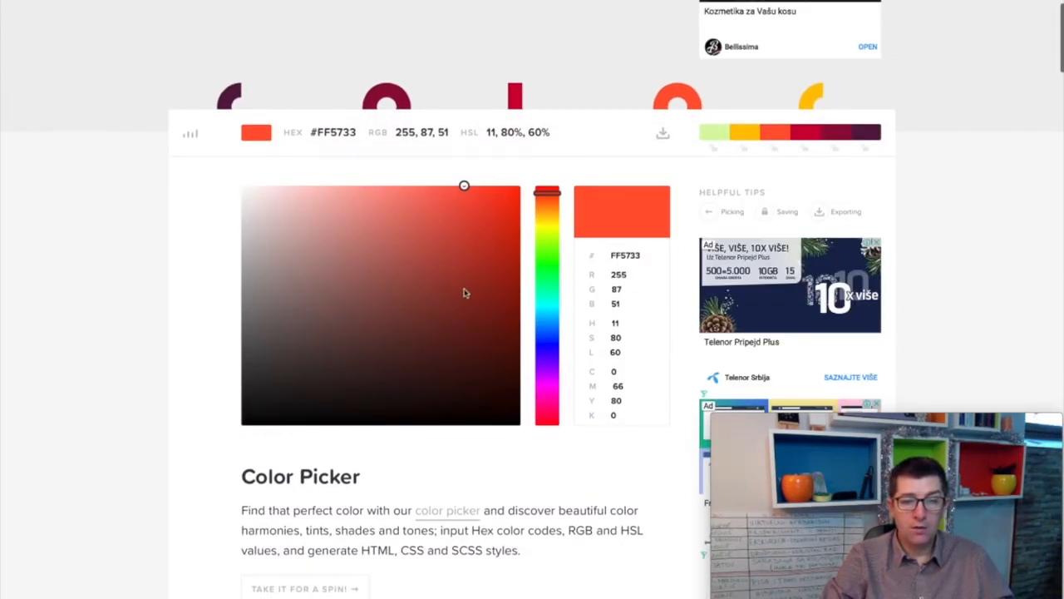
{"action": "left_click", "coordinate": [463, 289]}
{"action": "left_click", "coordinate": [444, 361]}
{"action": "left_click", "coordinate": [545, 246]}
{"action": "left_click", "coordinate": [466, 274]}
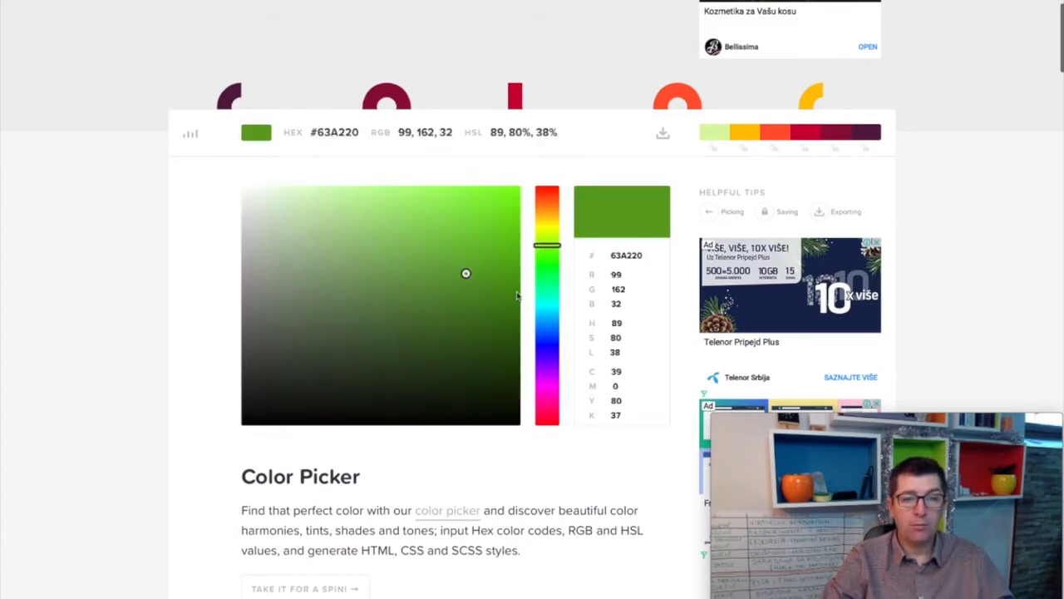
{"action": "left_click", "coordinate": [548, 273]}
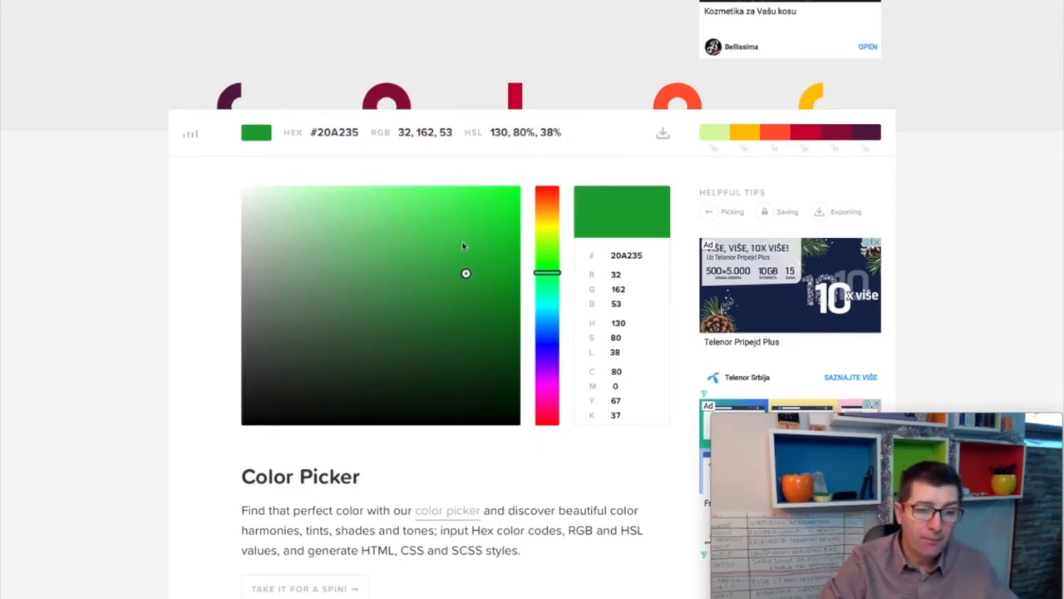
Step: Pick the green #229954 from the color chart and the light green #85E394 in the Color Picker
{"action": "scroll", "coordinate": [459, 246], "scroll_direction": "down", "scroll_amount": 5}
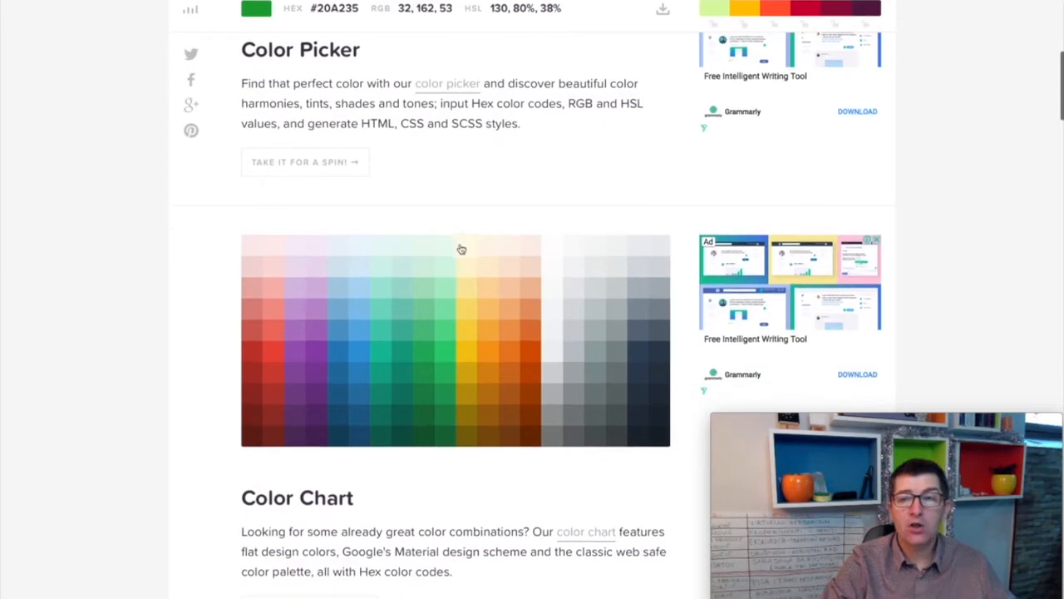
{"action": "left_click", "coordinate": [428, 370]}
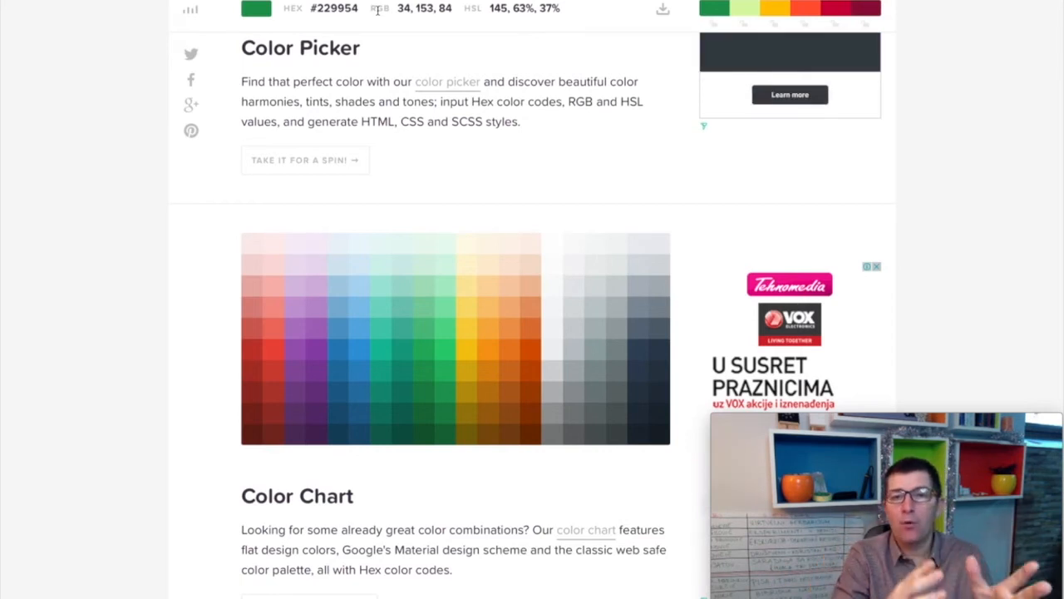
{"action": "scroll", "coordinate": [357, 125], "scroll_direction": "up", "scroll_amount": 5}
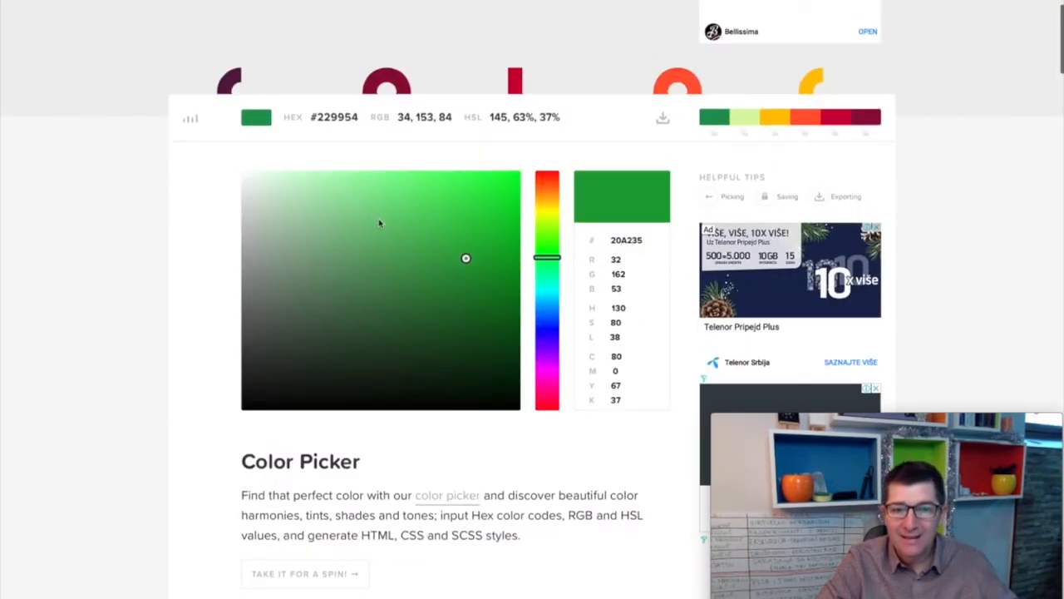
{"action": "left_click", "coordinate": [358, 197]}
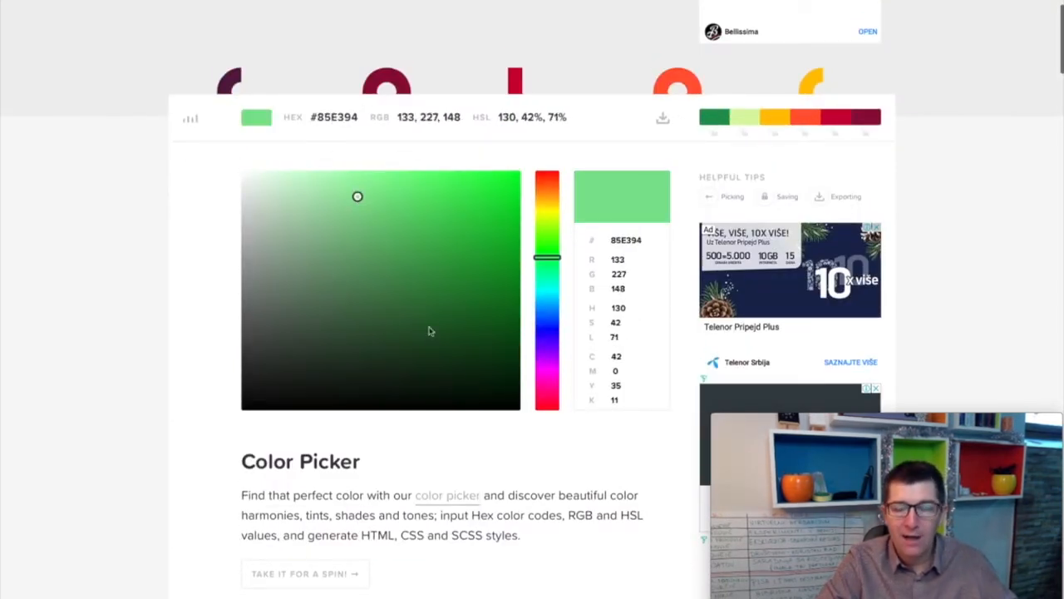
Step: Pick the blue #3498DB from the color chart
{"action": "scroll", "coordinate": [435, 345], "scroll_direction": "down", "scroll_amount": 4}
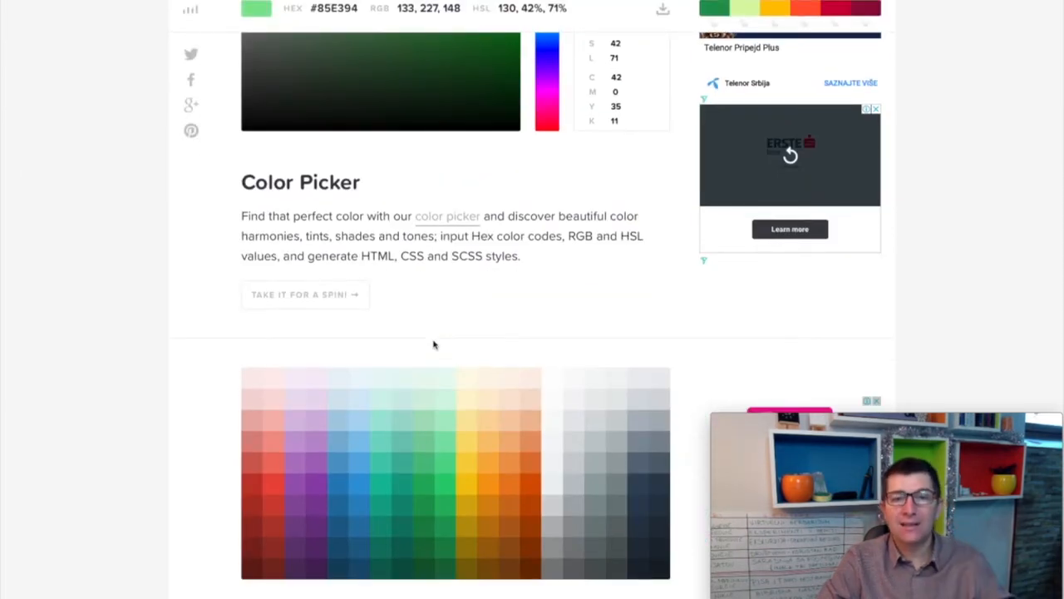
{"action": "scroll", "coordinate": [434, 344], "scroll_direction": "down", "scroll_amount": 3}
{"action": "scroll", "coordinate": [606, 264], "scroll_direction": "up", "scroll_amount": 1}
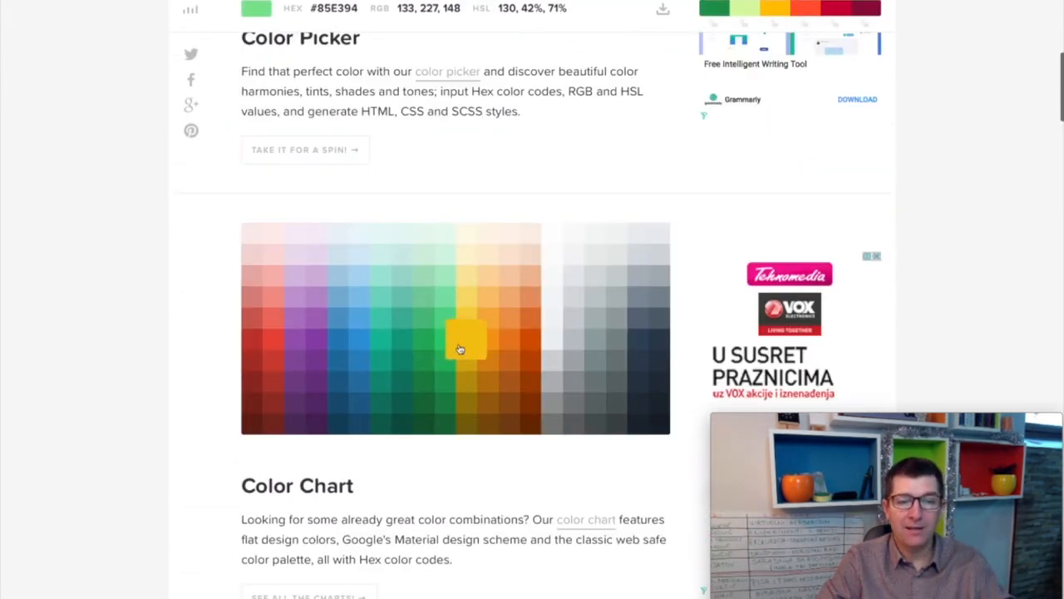
{"action": "left_click", "coordinate": [362, 356]}
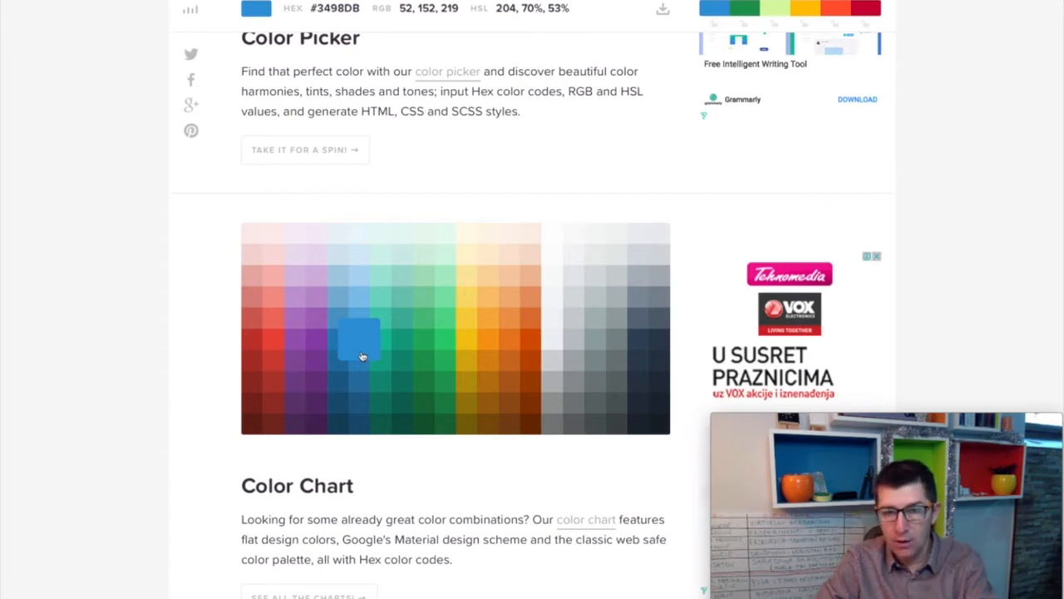
Step: Look through the Color Names, Color Library and Resources sections, and select #FF5733 from the saved color palette
{"action": "scroll", "coordinate": [363, 356], "scroll_direction": "down", "scroll_amount": 3}
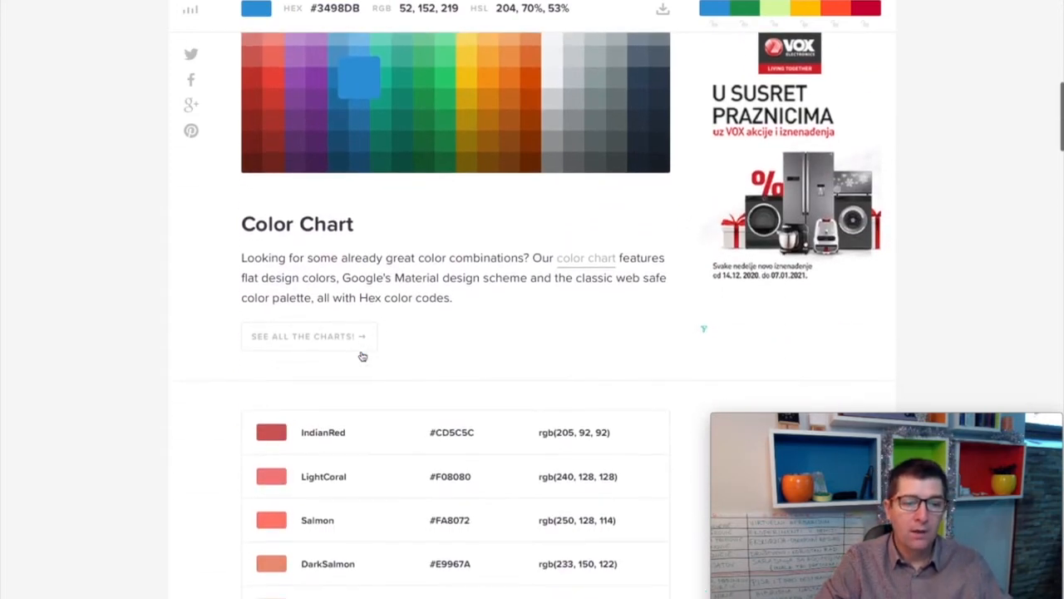
{"action": "scroll", "coordinate": [363, 356], "scroll_direction": "down", "scroll_amount": 4}
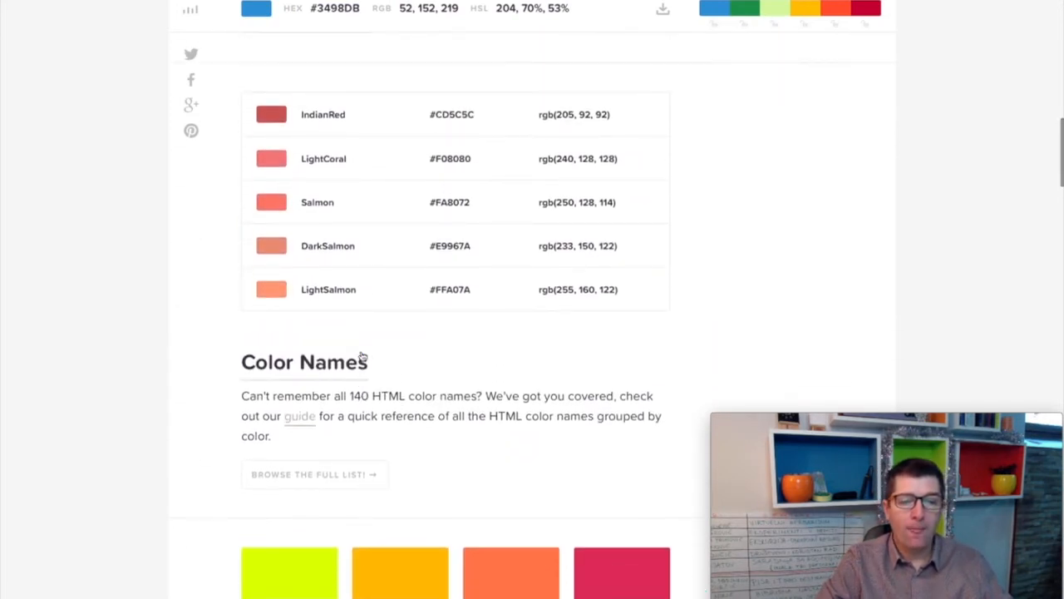
{"action": "scroll", "coordinate": [362, 356], "scroll_direction": "down", "scroll_amount": 4}
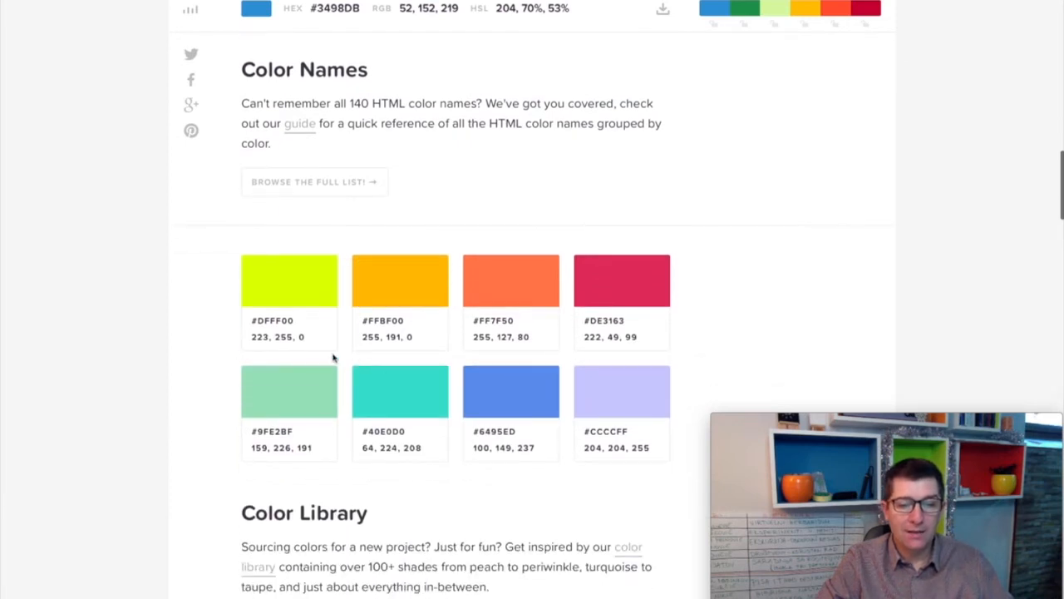
{"action": "scroll", "coordinate": [387, 322], "scroll_direction": "down", "scroll_amount": 13}
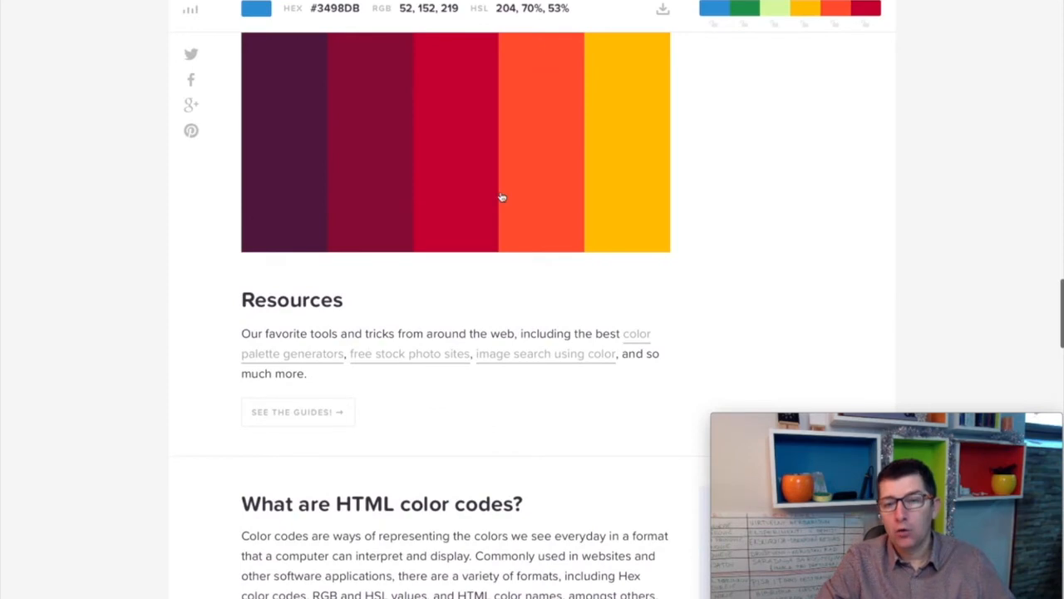
{"action": "scroll", "coordinate": [502, 197], "scroll_direction": "up", "scroll_amount": 18}
{"action": "scroll", "coordinate": [502, 197], "scroll_direction": "up", "scroll_amount": 8}
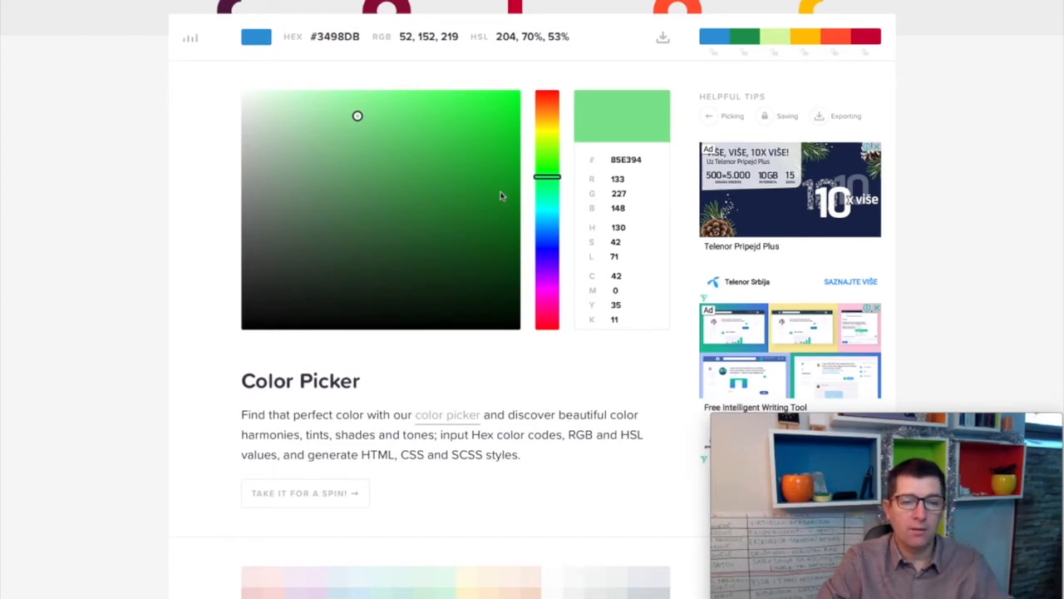
{"action": "left_click", "coordinate": [840, 41]}
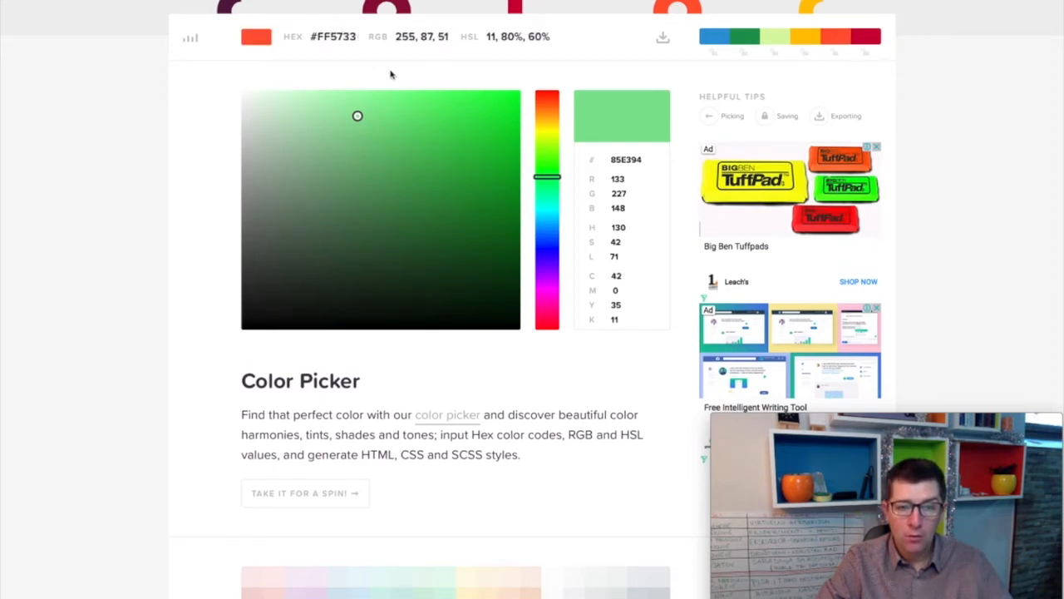
{"action": "scroll", "coordinate": [479, 125], "scroll_direction": "up", "scroll_amount": 3}
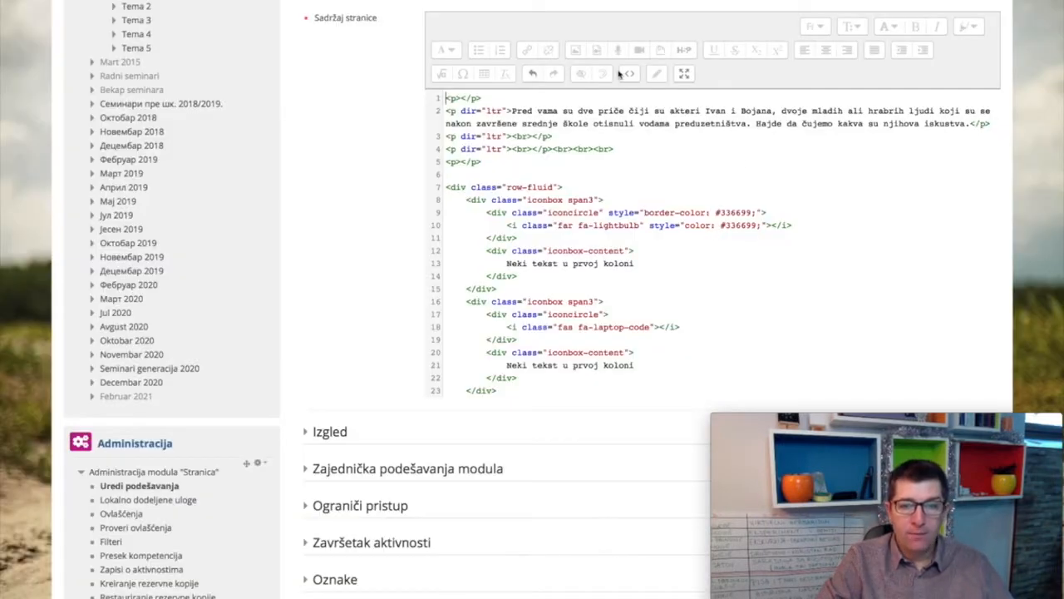
Step: Preview the icon boxes in the Moodle editor and look over the Content Boxes examples on the Theme Lambda Components page
{"action": "left_click", "coordinate": [629, 73]}
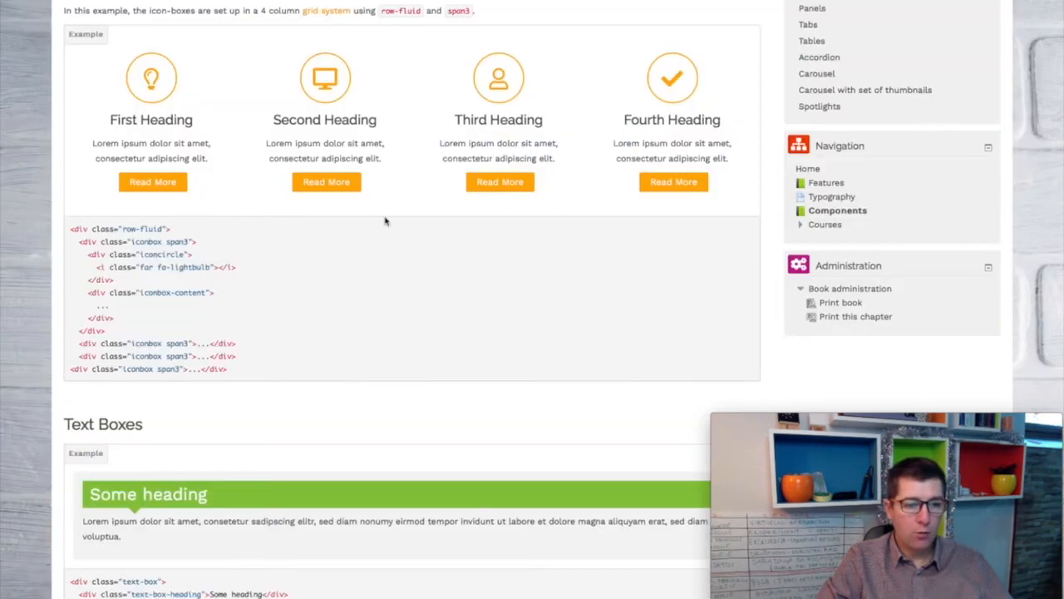
{"action": "scroll", "coordinate": [387, 219], "scroll_direction": "down", "scroll_amount": 3}
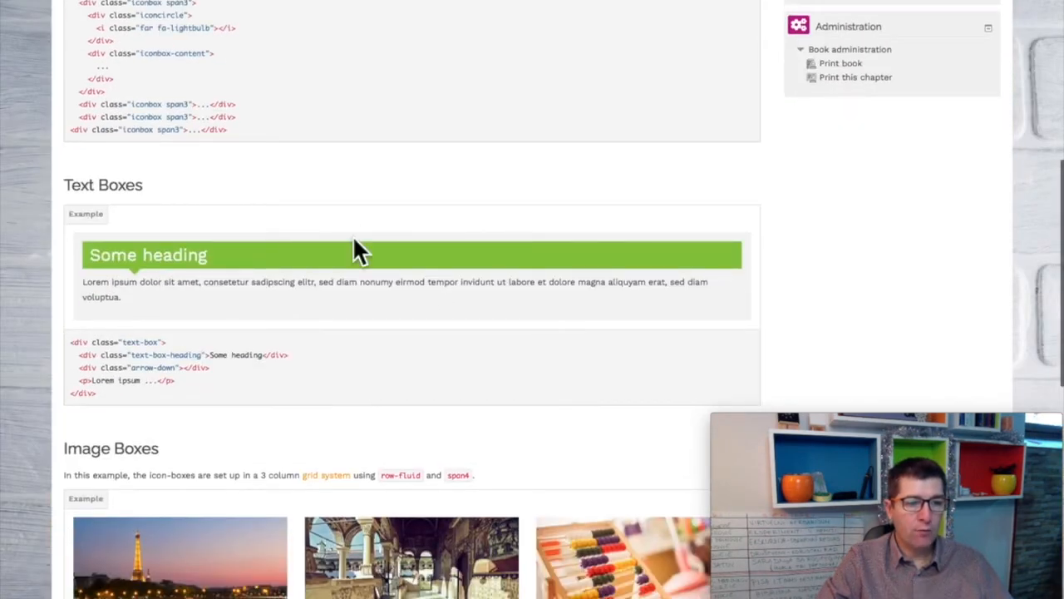
{"action": "scroll", "coordinate": [351, 256], "scroll_direction": "up", "scroll_amount": 3}
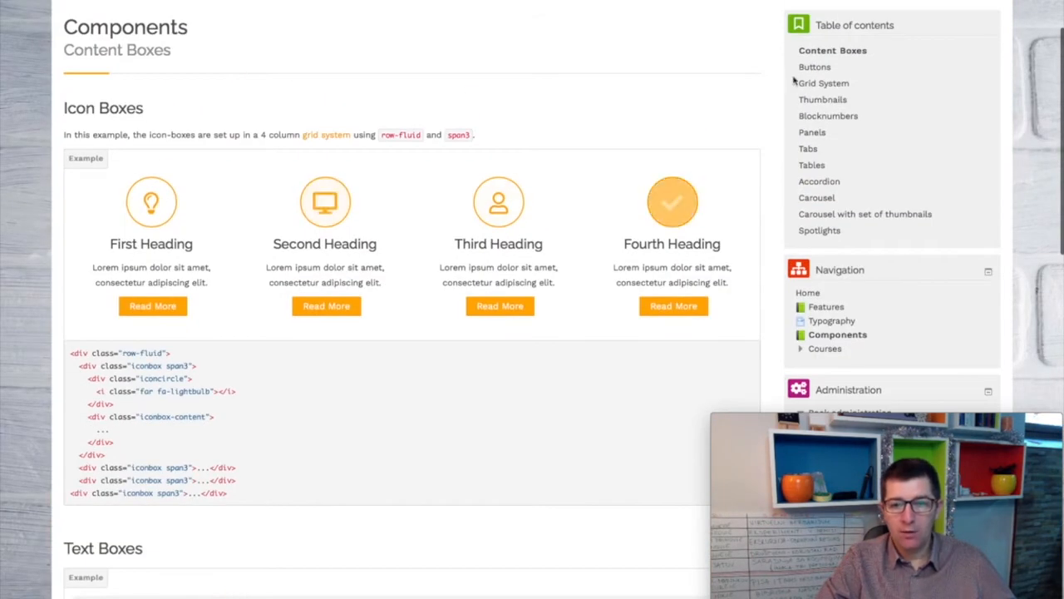
Step: Open the Panels chapter of the Components book and examine the basic example with its HTML code
{"action": "left_click", "coordinate": [813, 133]}
{"action": "scroll", "coordinate": [657, 199], "scroll_direction": "down", "scroll_amount": 4}
{"action": "scroll", "coordinate": [657, 199], "scroll_direction": "up", "scroll_amount": 3}
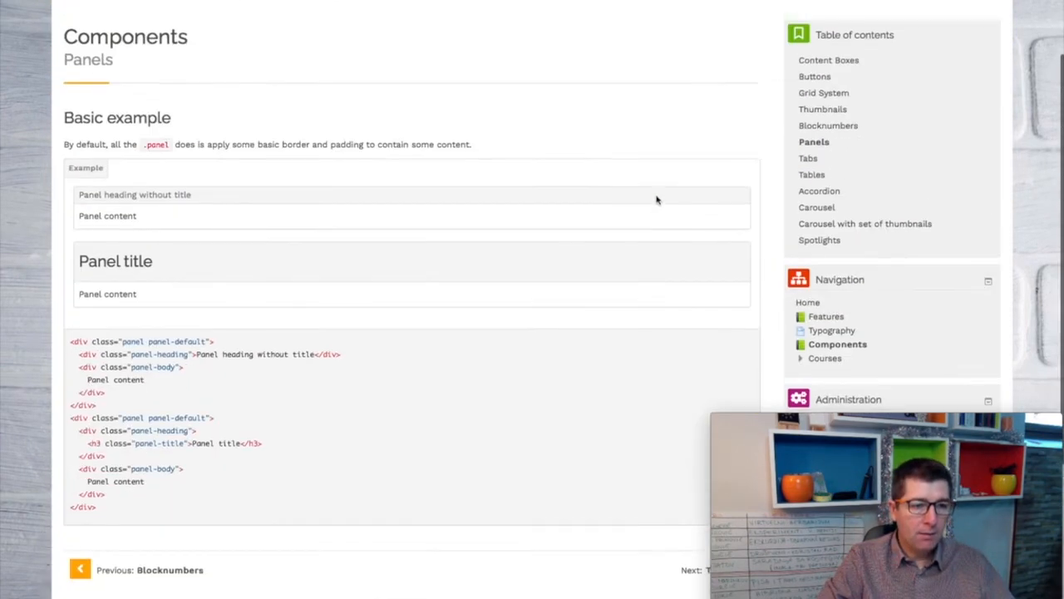
{"action": "scroll", "coordinate": [657, 199], "scroll_direction": "down", "scroll_amount": 1}
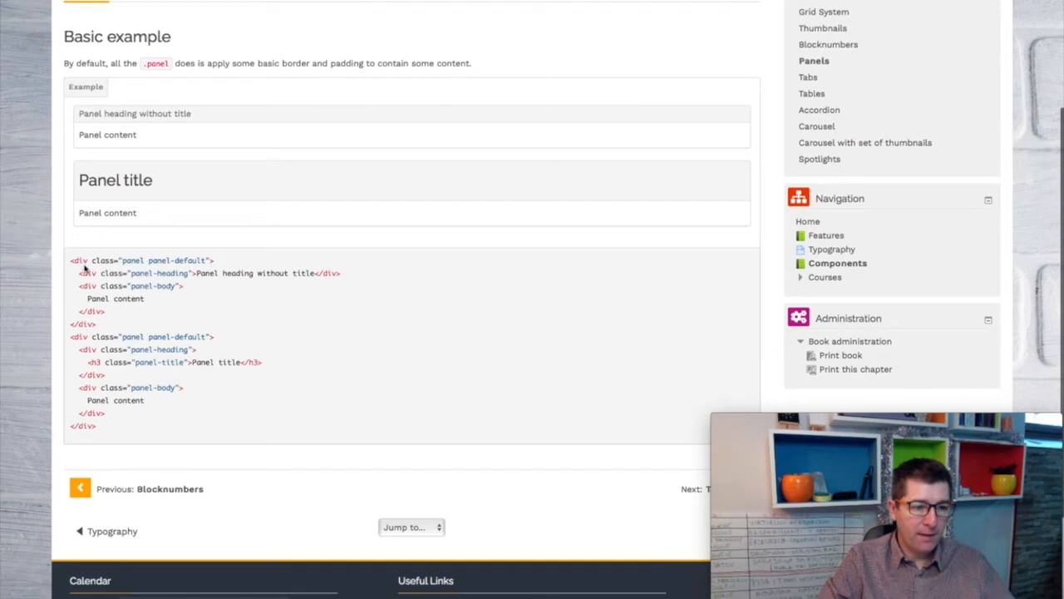
Step: Copy the basic panel example's HTML code and paste it below the icon boxes in the Moodle page's HTML source
{"action": "left_click_drag", "start_coordinate": [71, 262], "coordinate": [123, 419]}
{"action": "key", "text": "ctrl+c"}
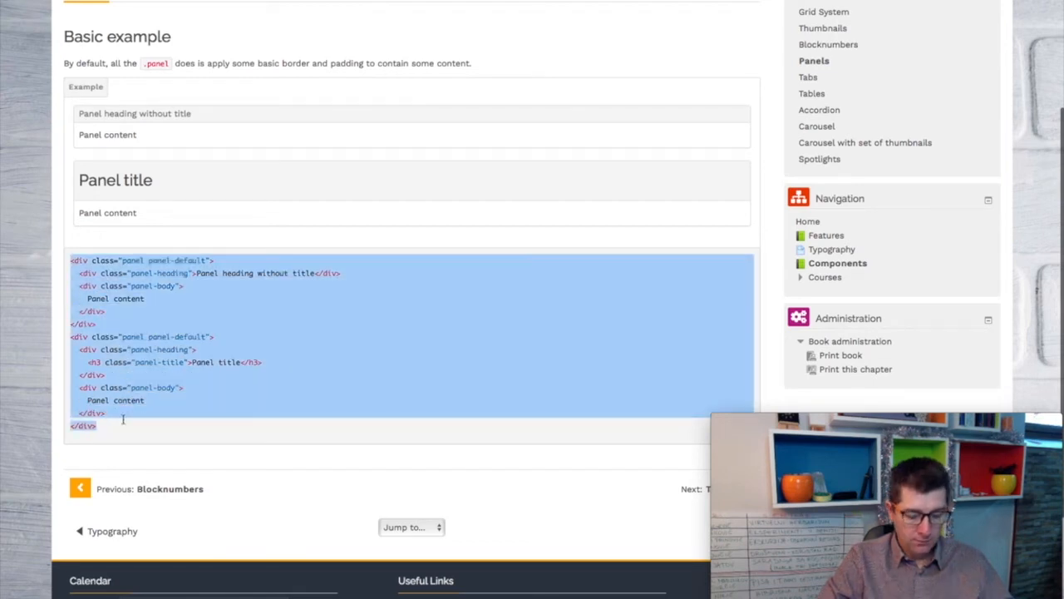
{"action": "left_click", "coordinate": [761, 5]}
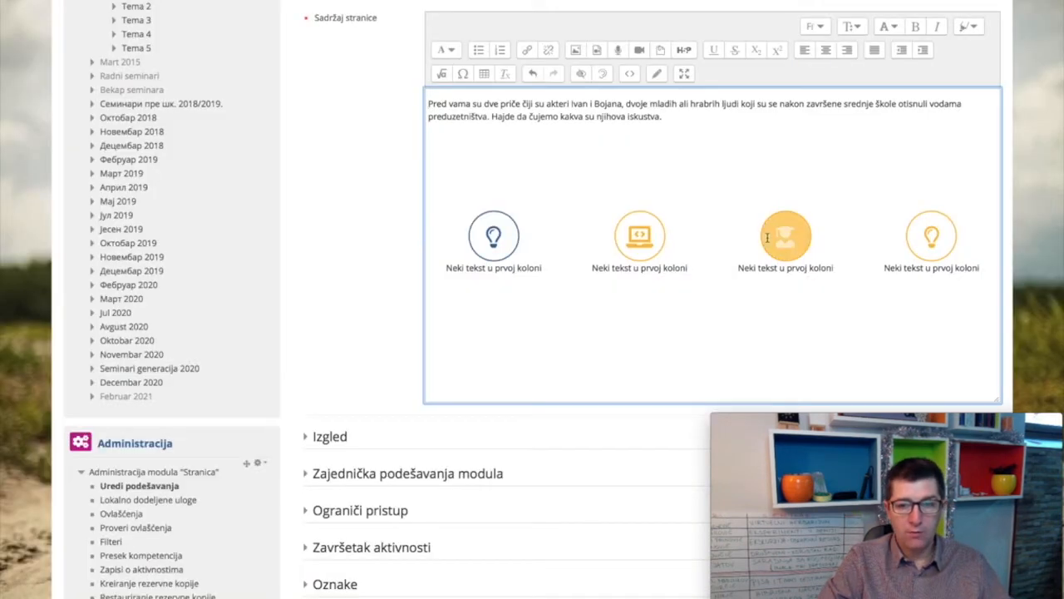
{"action": "left_click", "coordinate": [629, 74]}
{"action": "scroll", "coordinate": [640, 260], "scroll_direction": "down", "scroll_amount": 5}
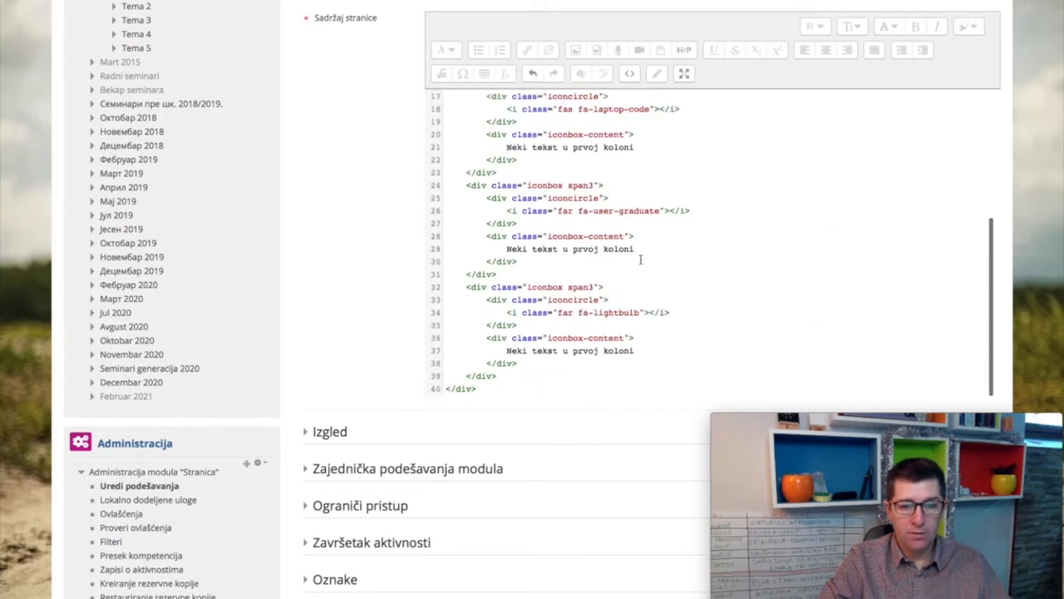
{"action": "left_click", "coordinate": [480, 271]}
{"action": "key", "text": "ctrl+v"}
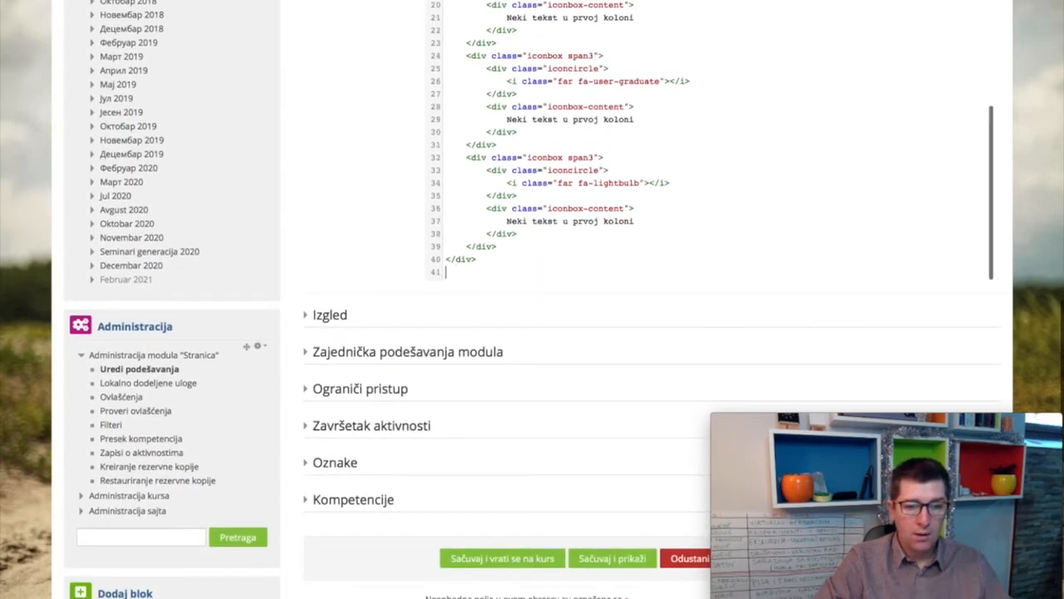
Step: Review the icon box and panel markup in the HTML source, and preview the page content in the visual editor
{"action": "scroll", "coordinate": [515, 226], "scroll_direction": "up", "scroll_amount": 1}
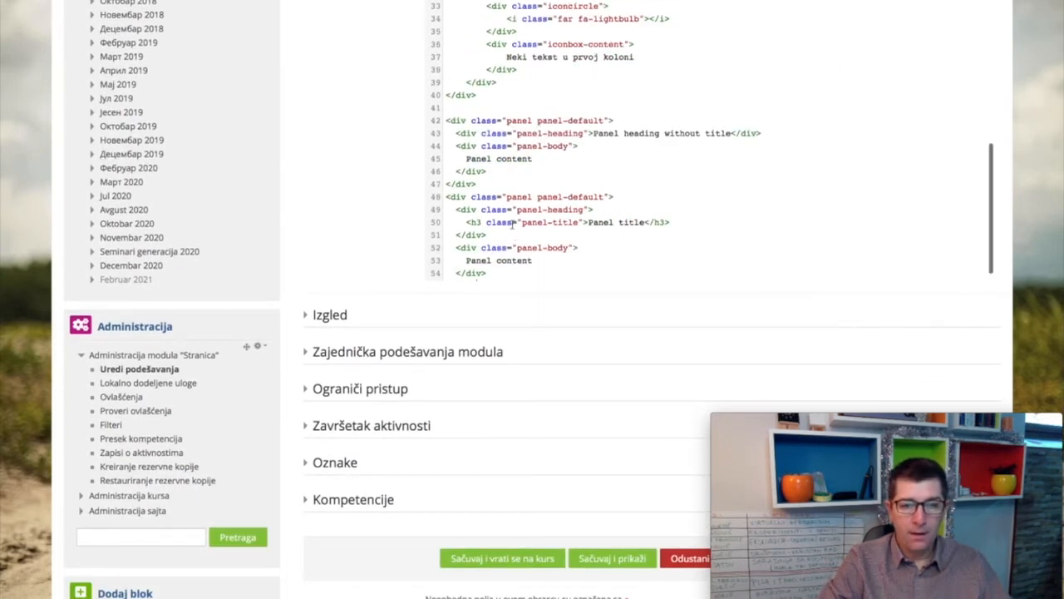
{"action": "scroll", "coordinate": [372, 230], "scroll_direction": "up", "scroll_amount": 3}
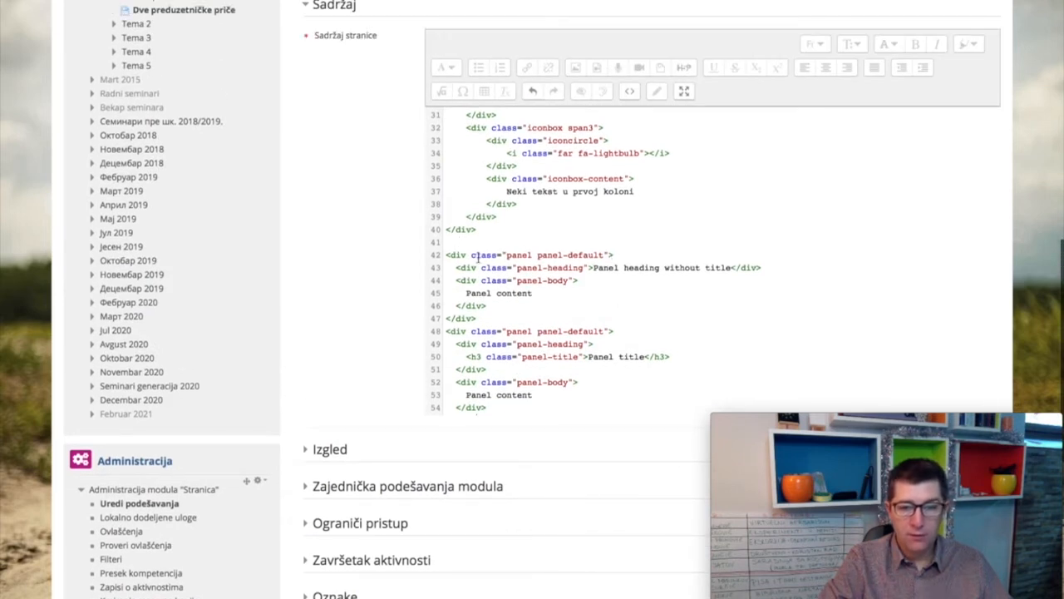
{"action": "scroll", "coordinate": [551, 255], "scroll_direction": "up", "scroll_amount": 5}
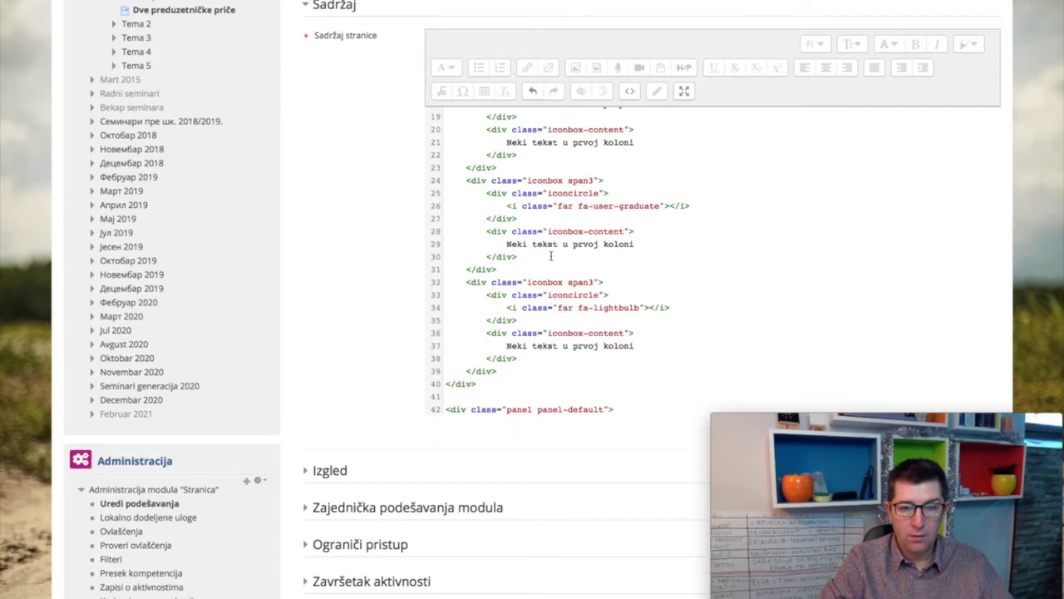
{"action": "scroll", "coordinate": [551, 162], "scroll_direction": "up", "scroll_amount": 5}
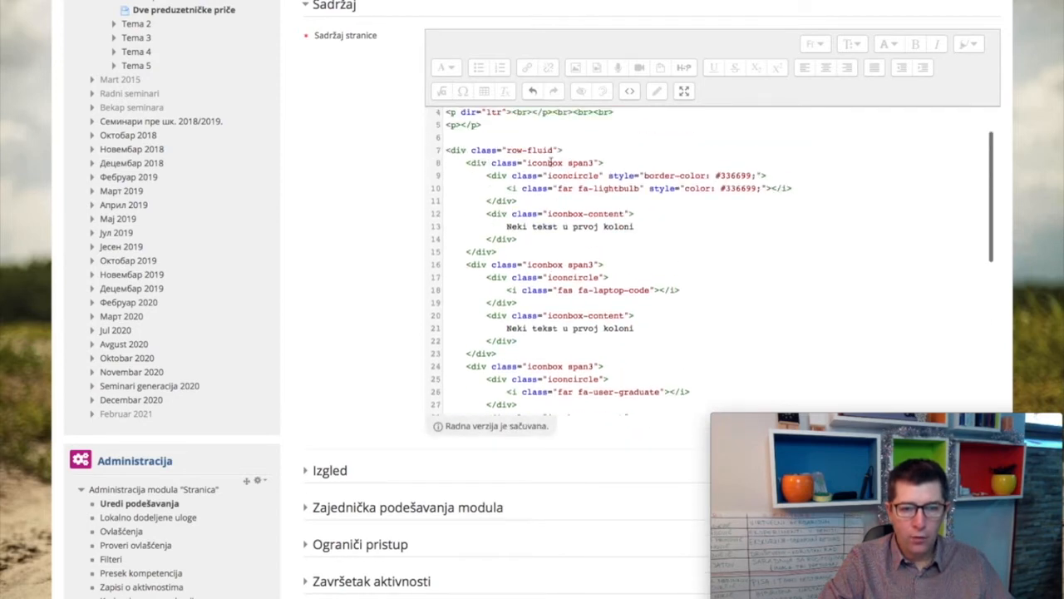
{"action": "scroll", "coordinate": [528, 149], "scroll_direction": "down", "scroll_amount": 10}
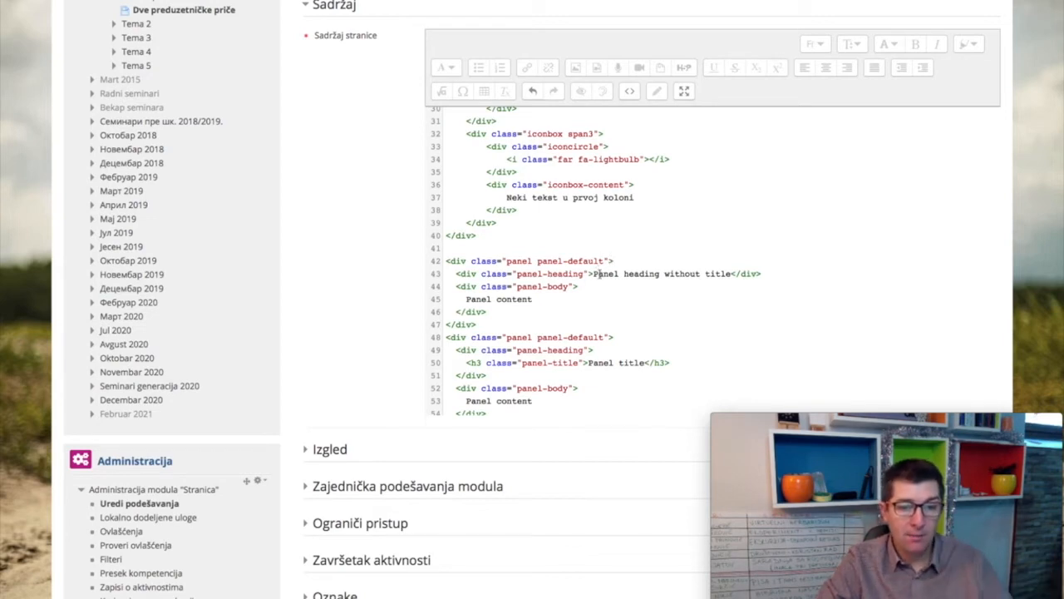
{"action": "left_click", "coordinate": [629, 91]}
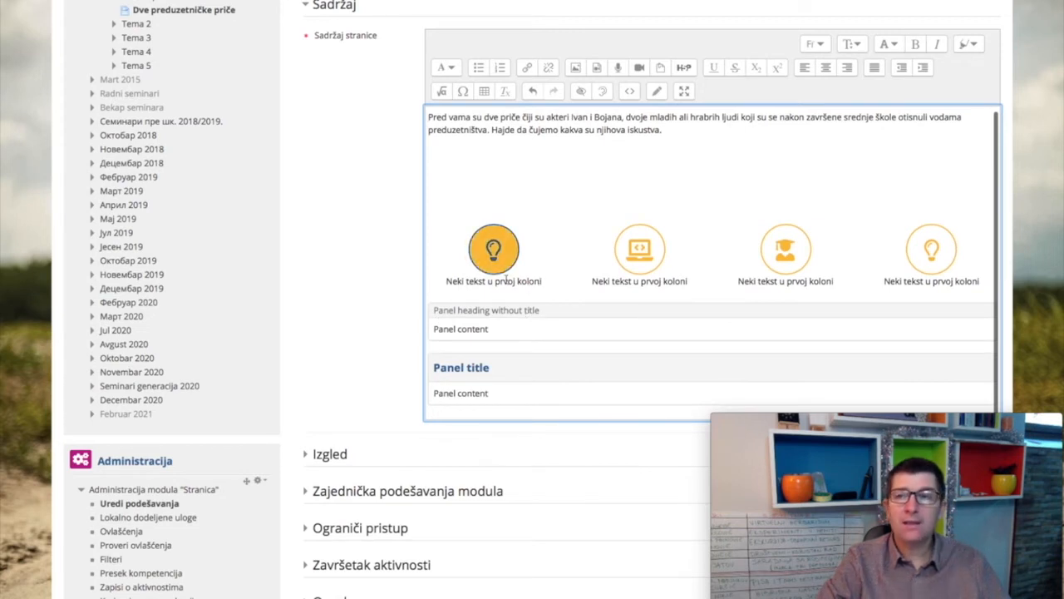
Step: Replace the first panel's heading with "Podnaslov ..." and its content with "Neki tekst i autorskog gugl dokumenta"
{"action": "left_click_drag", "start_coordinate": [540, 310], "coordinate": [434, 309]}
{"action": "type", "text": "Podni"}
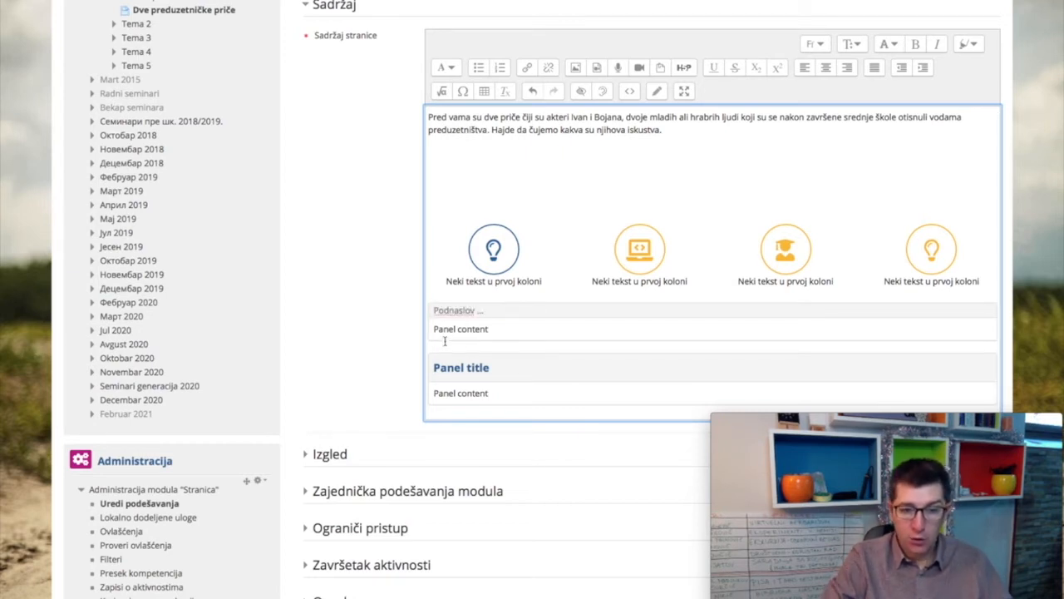
{"action": "left_click_drag", "start_coordinate": [498, 331], "coordinate": [431, 330]}
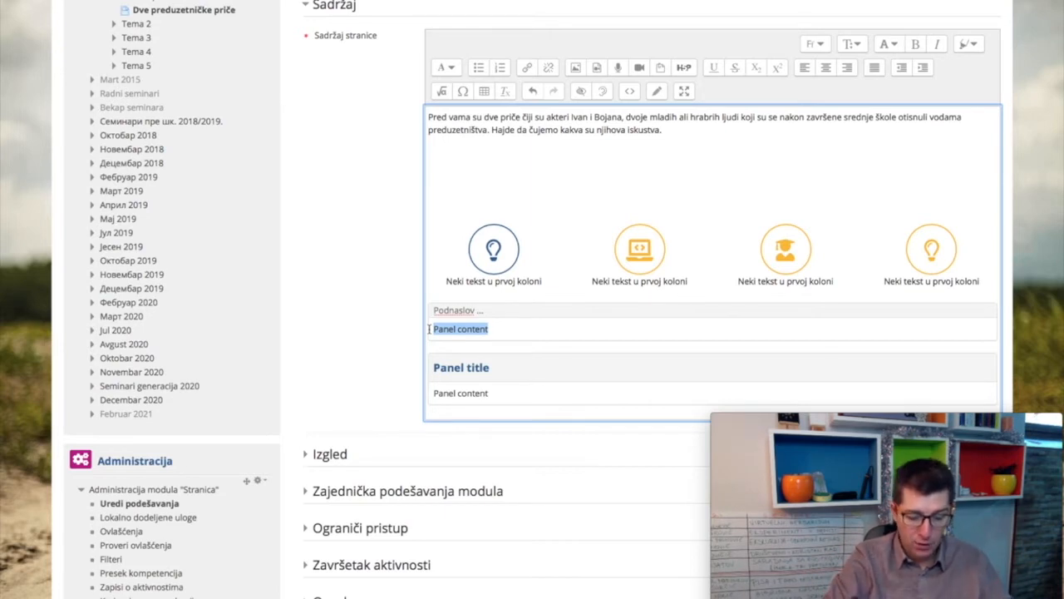
{"action": "type", "text": "Neki tekst i autorsko gugl"}
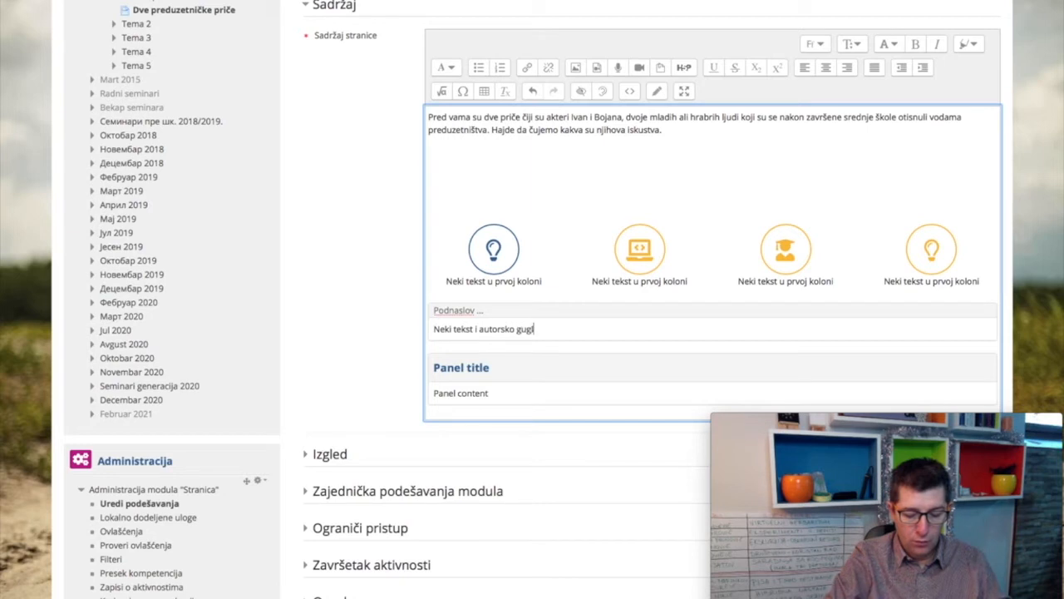
{"action": "type", "text": " dokumenta"}
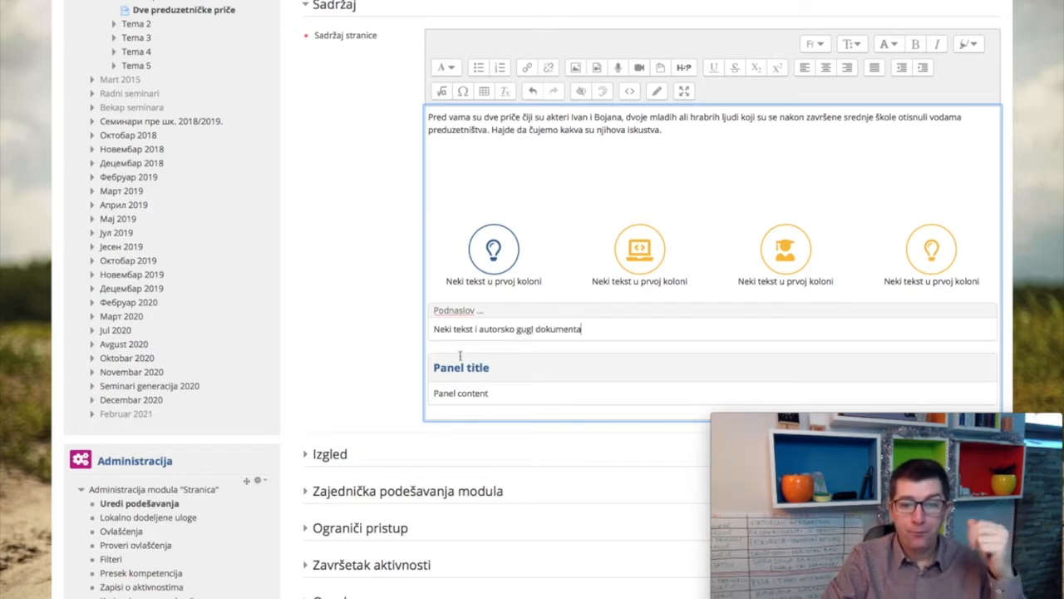
{"action": "left_click", "coordinate": [514, 329]}
{"action": "type", "text": "g"}
{"action": "scroll", "coordinate": [515, 330], "scroll_direction": "down", "scroll_amount": 1}
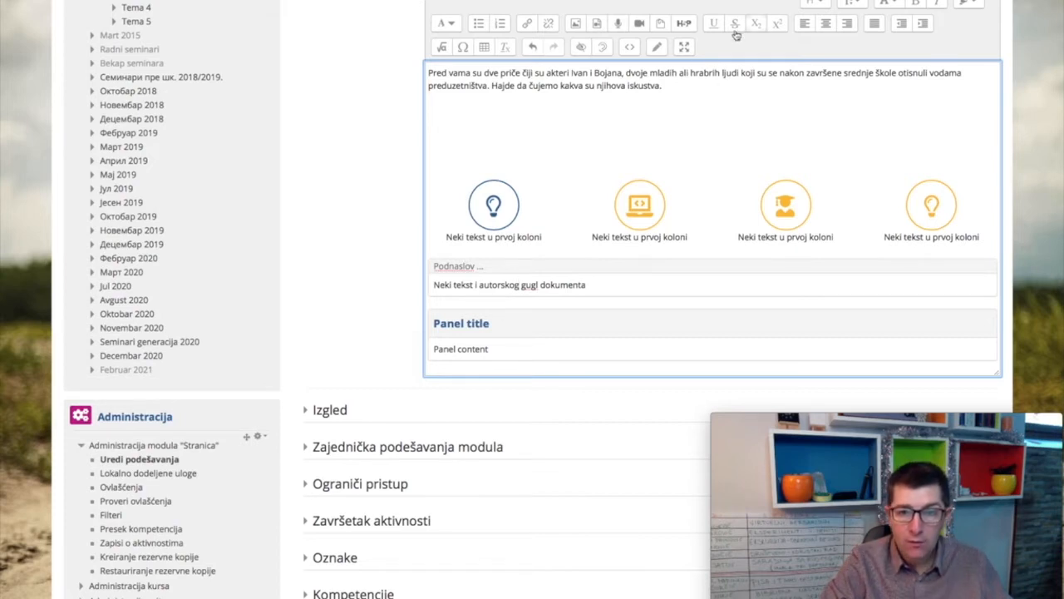
Step: Check the code of both panels in the HTML source and return to the visual view
{"action": "left_click", "coordinate": [630, 48]}
{"action": "scroll", "coordinate": [596, 214], "scroll_direction": "down", "scroll_amount": 3}
{"action": "scroll", "coordinate": [597, 214], "scroll_direction": "down", "scroll_amount": 5}
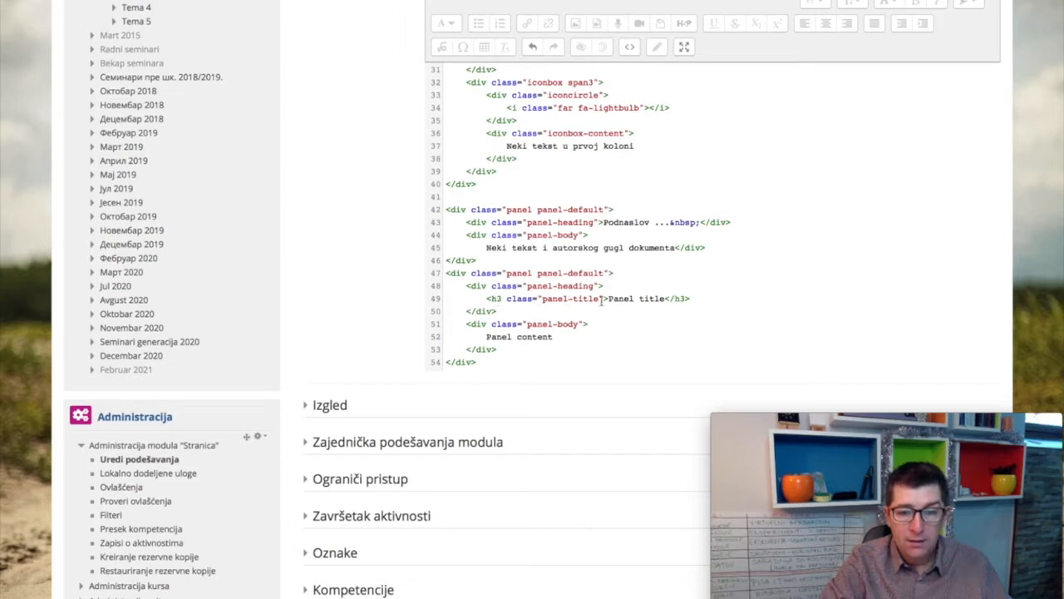
{"action": "left_click", "coordinate": [630, 48]}
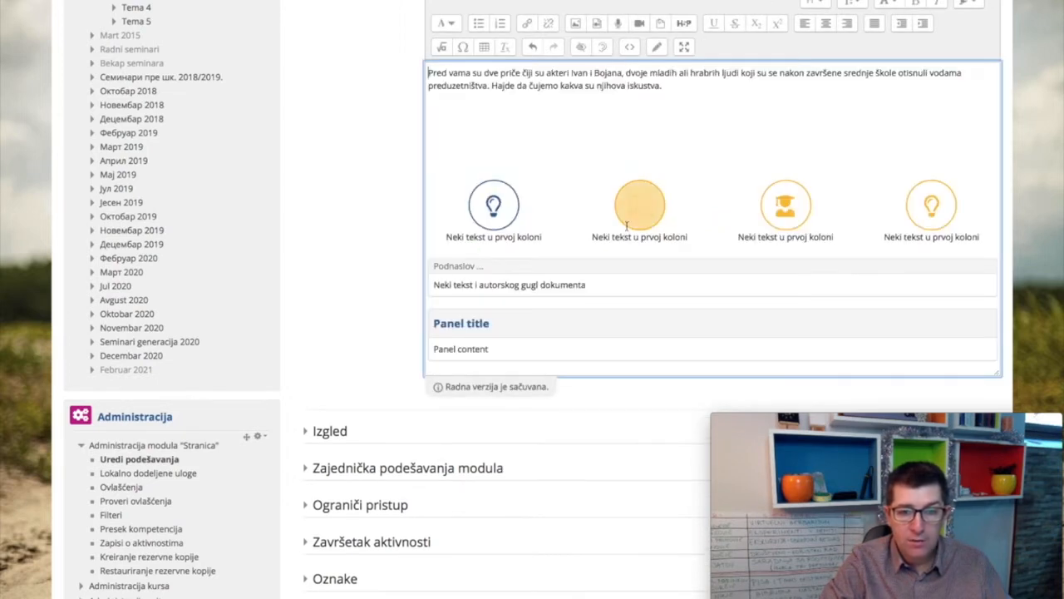
Step: Color the second panel's "Panel title" text orange
{"action": "left_click_drag", "start_coordinate": [433, 324], "coordinate": [504, 323]}
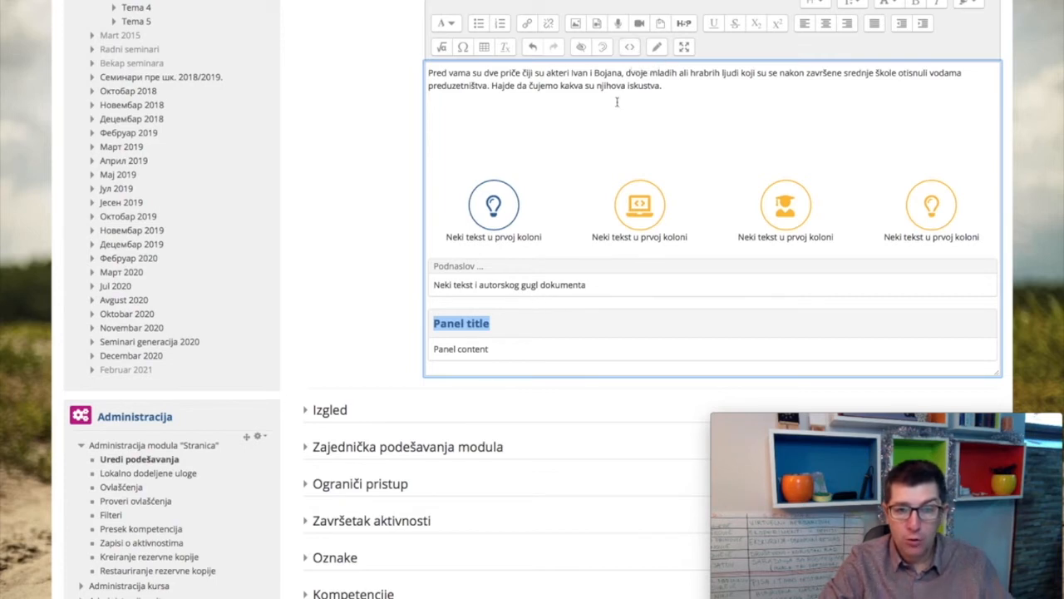
{"action": "left_click", "coordinate": [451, 23]}
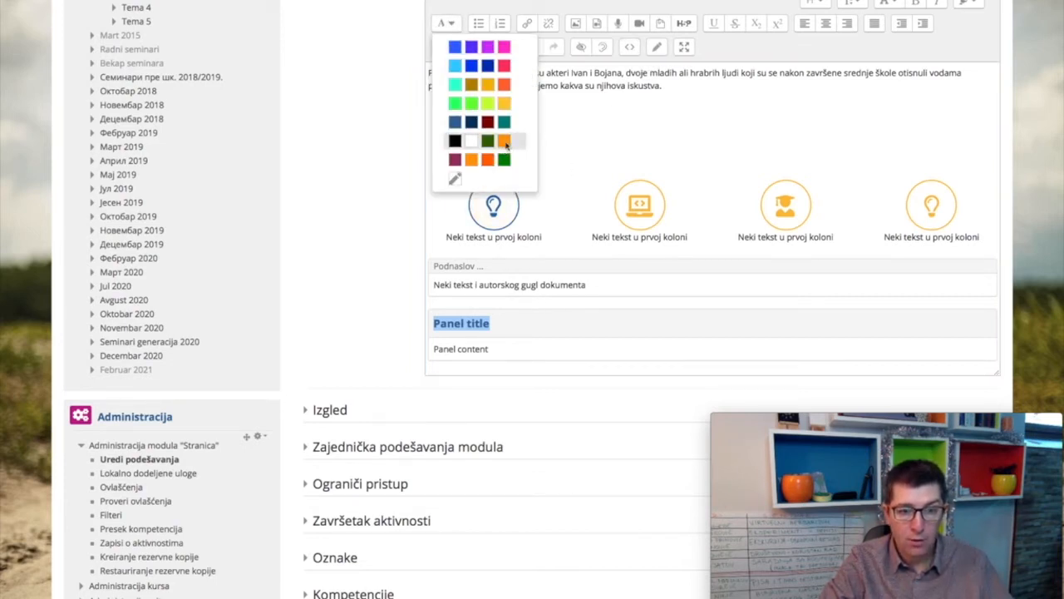
{"action": "left_click", "coordinate": [505, 144]}
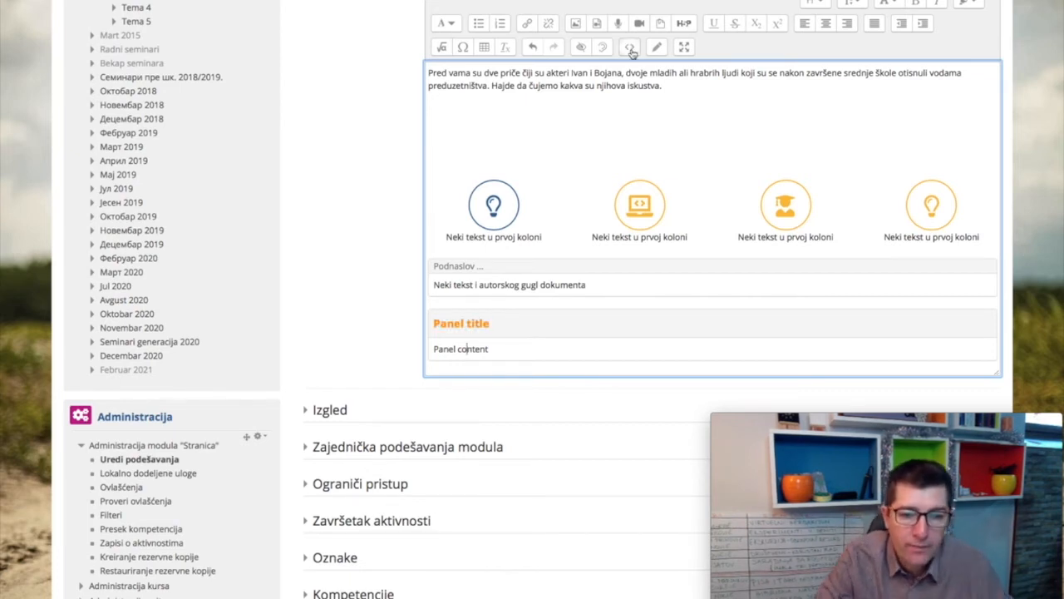
Step: Examine how the title's font color is written in the HTML source, and return to the visual view
{"action": "left_click", "coordinate": [630, 48]}
{"action": "scroll", "coordinate": [670, 237], "scroll_direction": "down", "scroll_amount": 3}
{"action": "scroll", "coordinate": [665, 243], "scroll_direction": "down", "scroll_amount": 4}
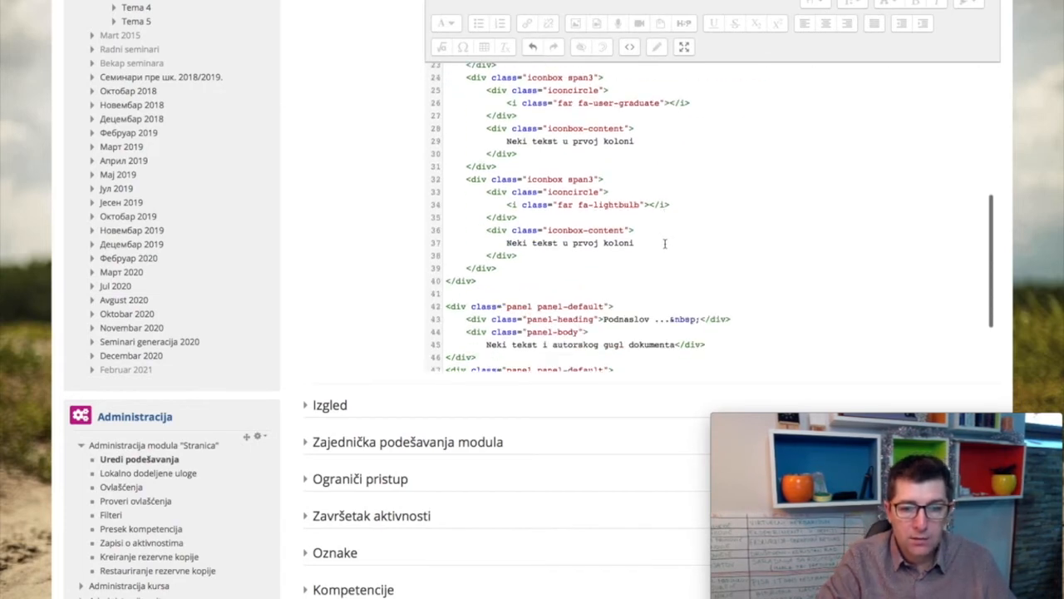
{"action": "scroll", "coordinate": [650, 246], "scroll_direction": "down", "scroll_amount": 1}
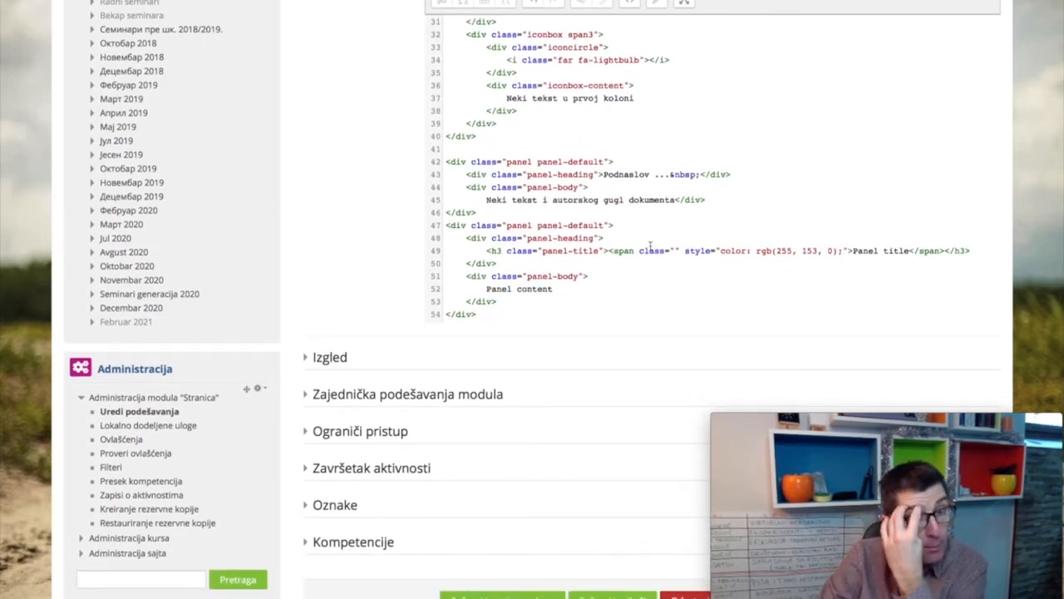
{"action": "left_click", "coordinate": [629, 5]}
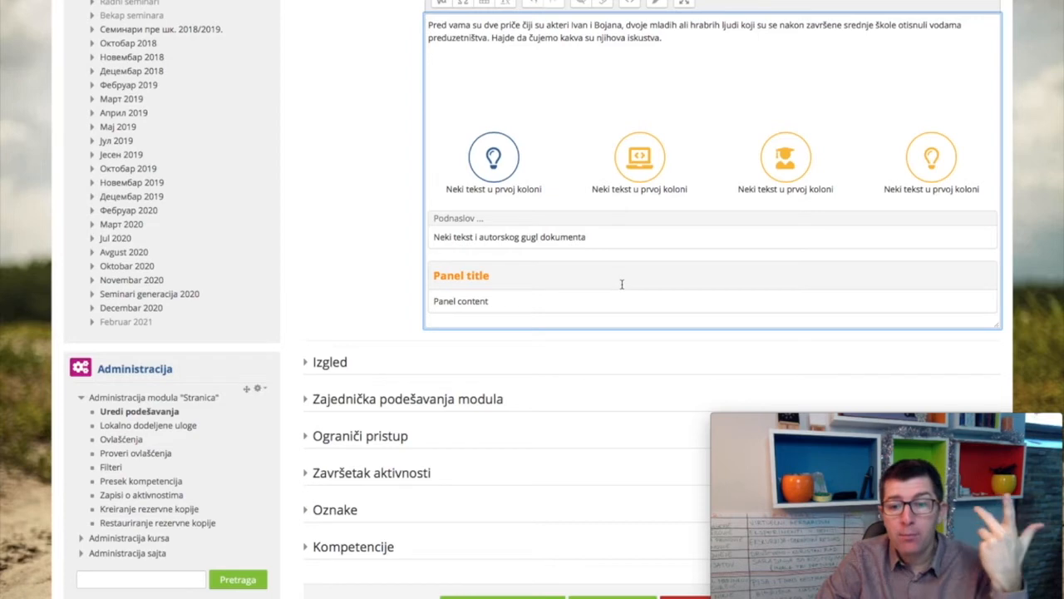
Step: Add an inline style attribute with the background-color property to the second panel's panel-heading div in the HTML source
{"action": "left_click", "coordinate": [630, 3]}
{"action": "scroll", "coordinate": [617, 224], "scroll_direction": "down", "scroll_amount": 2}
{"action": "scroll", "coordinate": [617, 228], "scroll_direction": "down", "scroll_amount": 4}
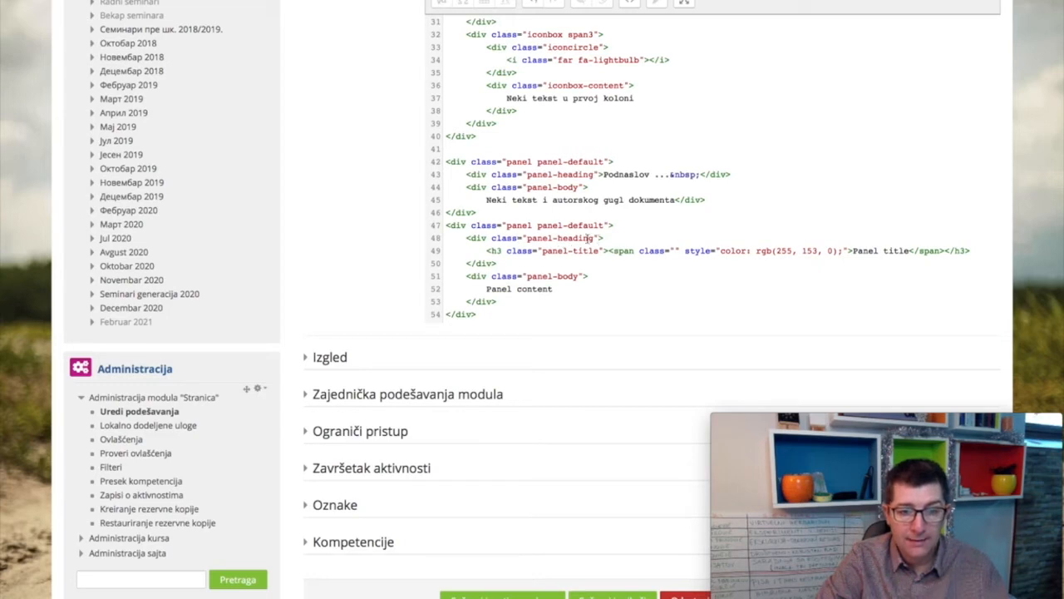
{"action": "left_click", "coordinate": [715, 239]}
{"action": "type", "text": "style="}
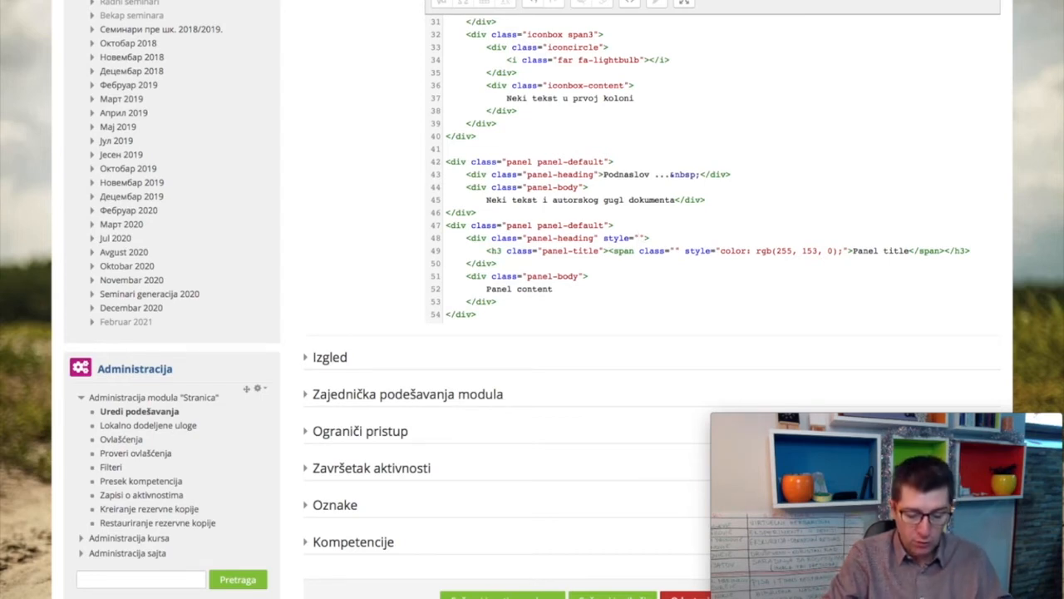
{"action": "type", "text": "backgr"}
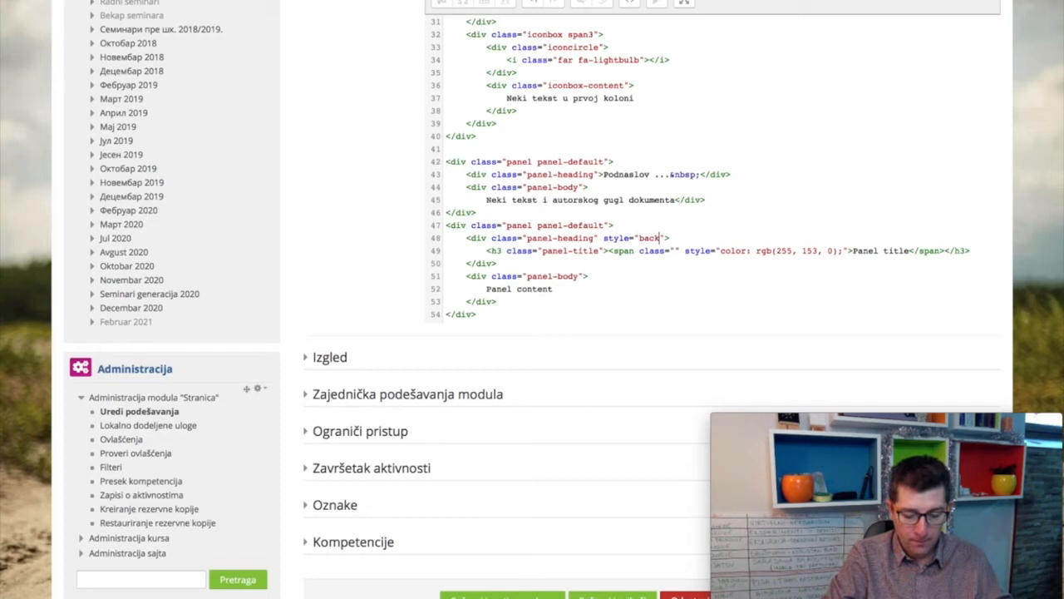
{"action": "type", "text": "ound-color"}
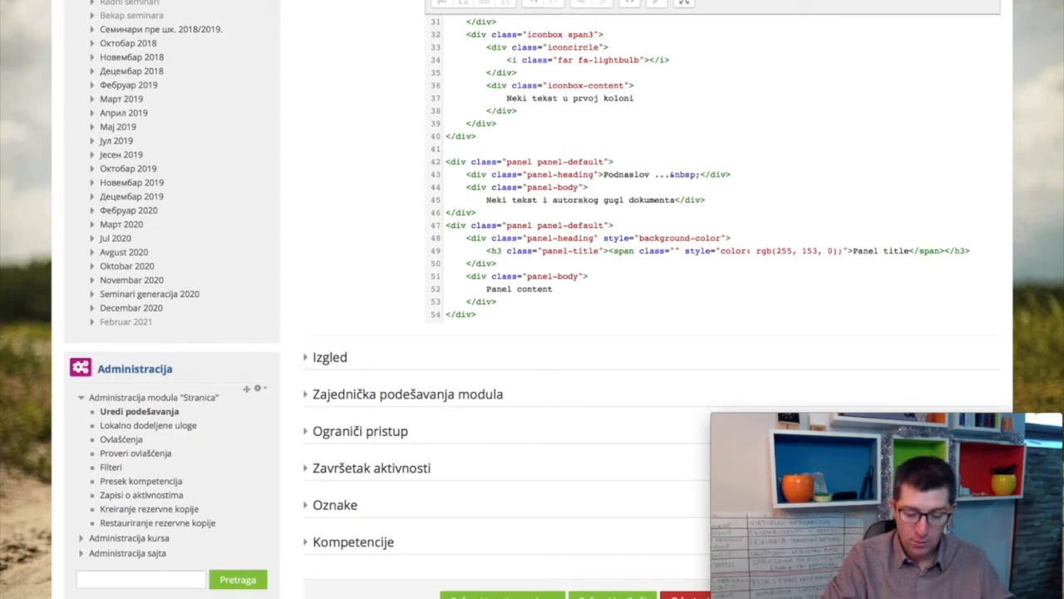
{"action": "type", "text": ":"}
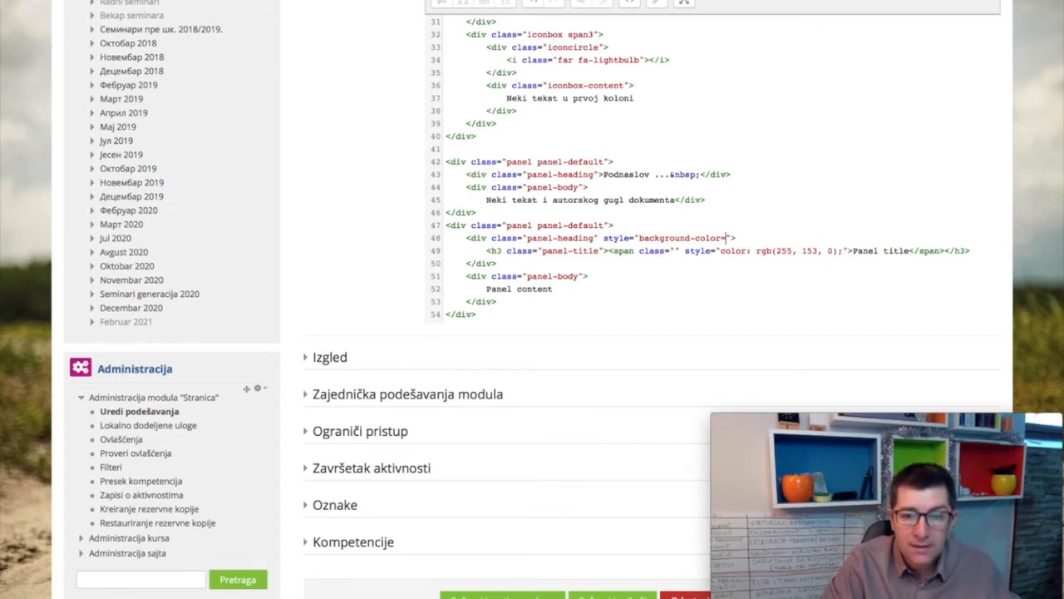
{"action": "key", "text": "BackSpace"}
{"action": "type", "text": ":"}
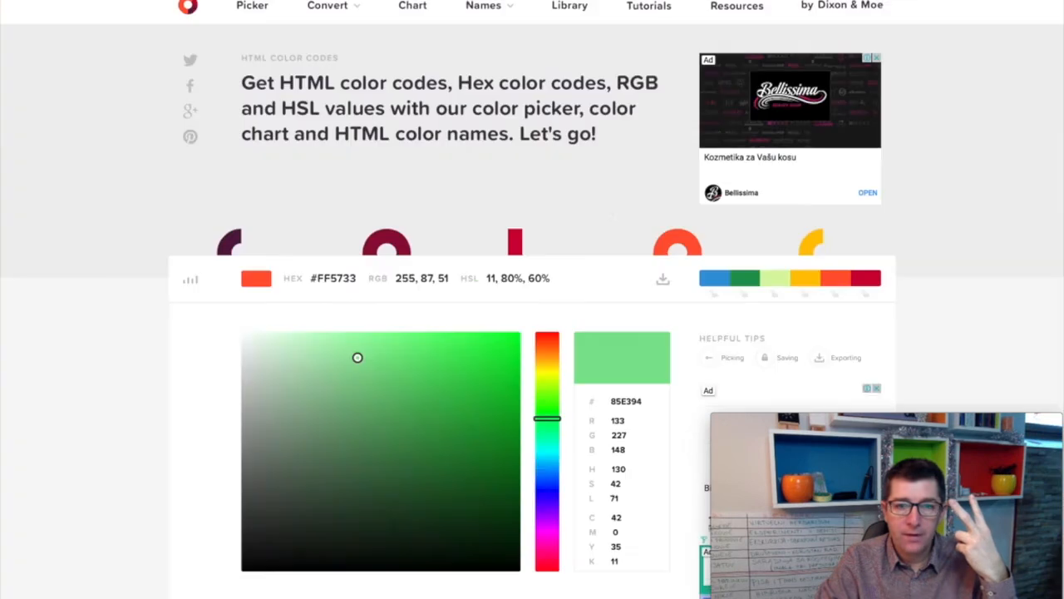
Step: Consult the HTML color codes page, set the second panel heading's background color to #336699, and preview the result in the Moodle editor
{"action": "scroll", "coordinate": [499, 202], "scroll_direction": "down", "scroll_amount": 1}
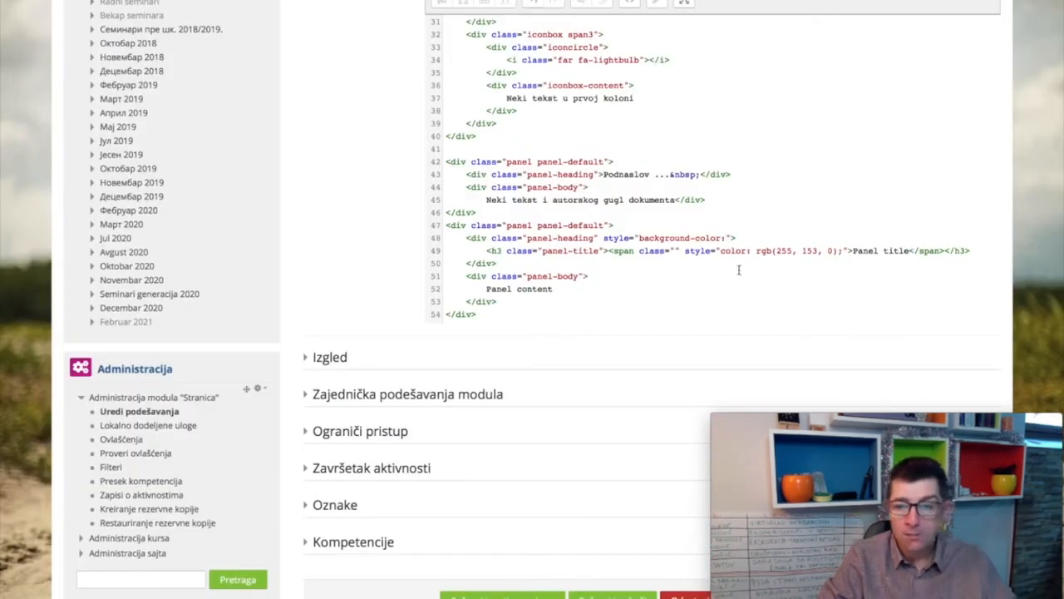
{"action": "type", "text": "#"}
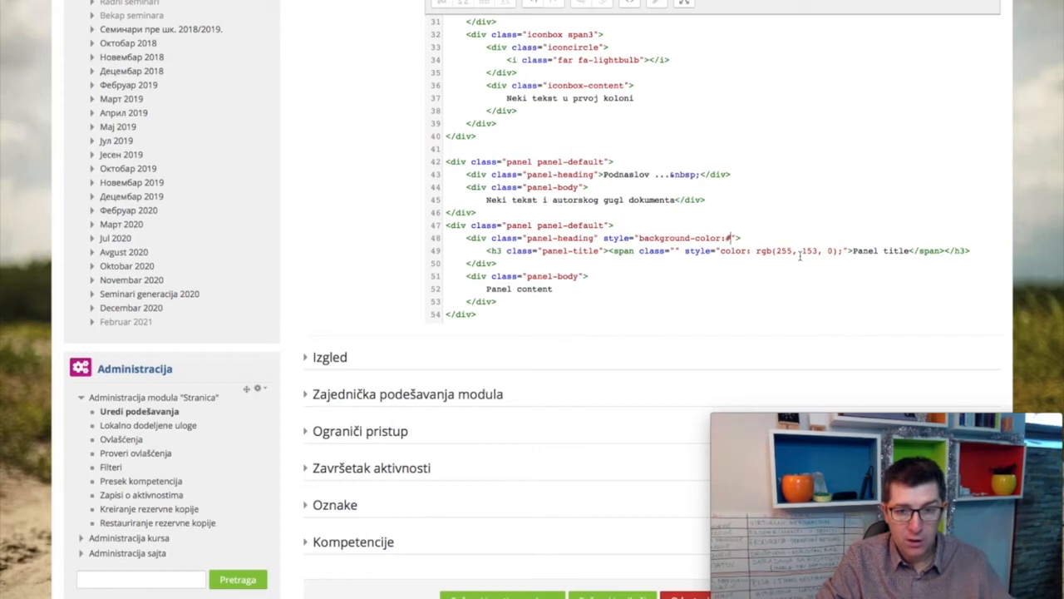
{"action": "type", "text": "336699"}
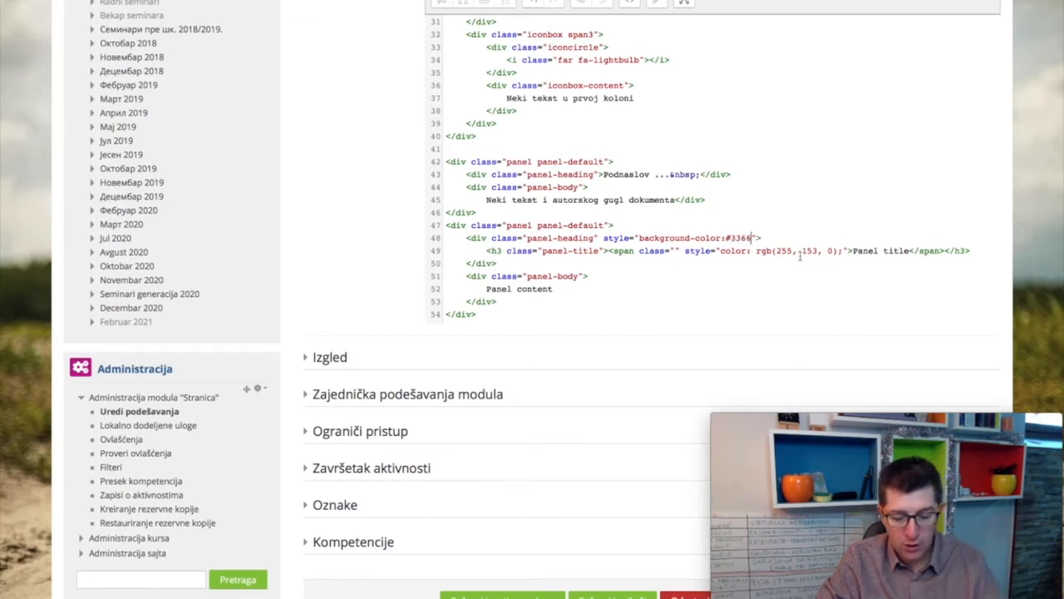
{"action": "left_click", "coordinate": [632, 4]}
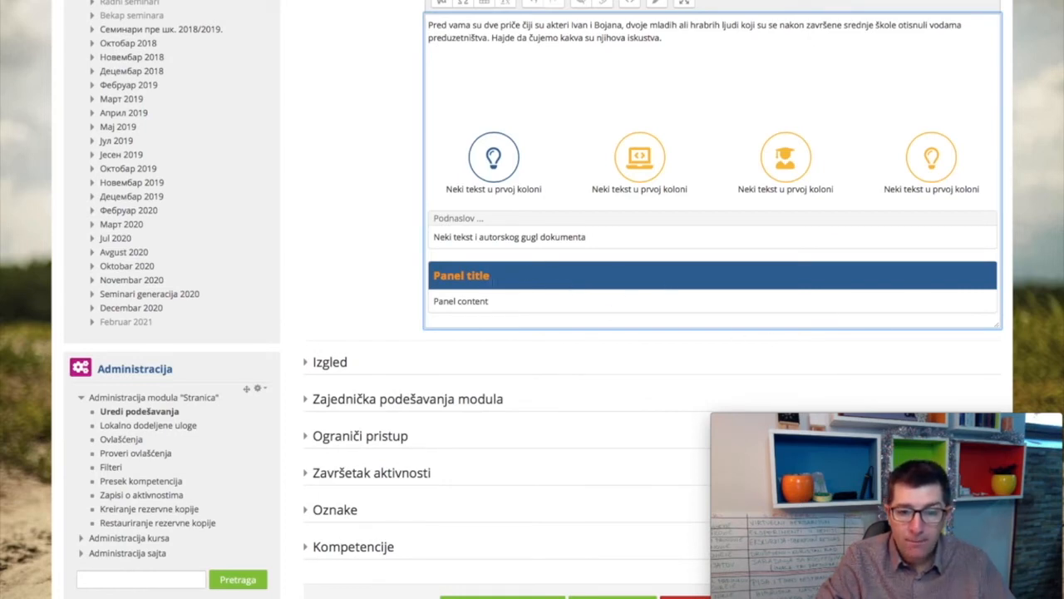
Step: Move the #336699 background-color style from the second panel's panel-heading div to its panel-title h3 in the HTML source, and preview it
{"action": "left_click", "coordinate": [632, 5]}
{"action": "scroll", "coordinate": [658, 274], "scroll_direction": "down", "scroll_amount": 2}
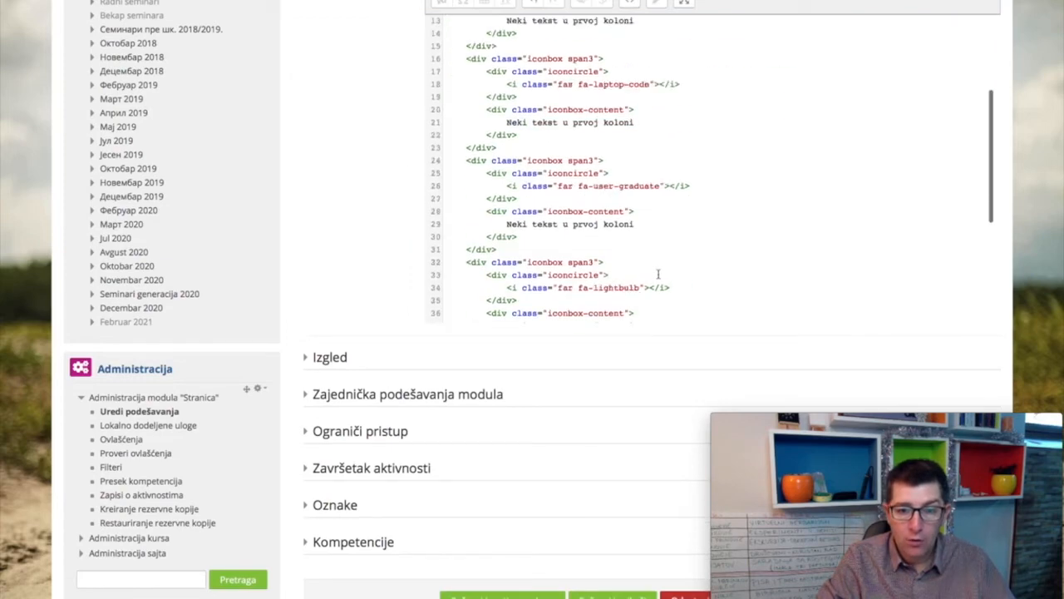
{"action": "scroll", "coordinate": [659, 274], "scroll_direction": "down", "scroll_amount": 5}
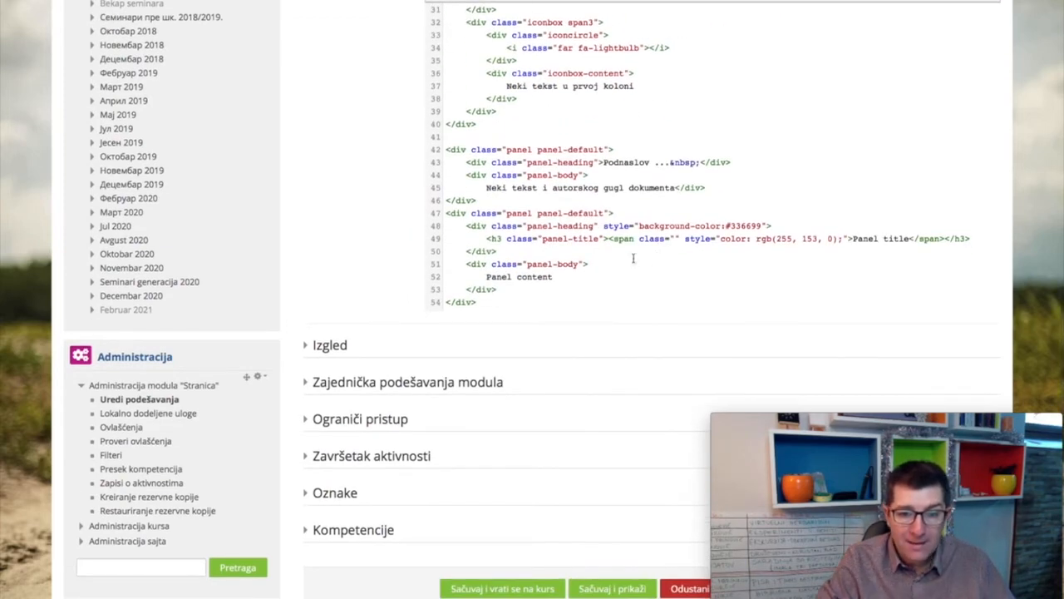
{"action": "left_click_drag", "start_coordinate": [604, 226], "coordinate": [766, 221]}
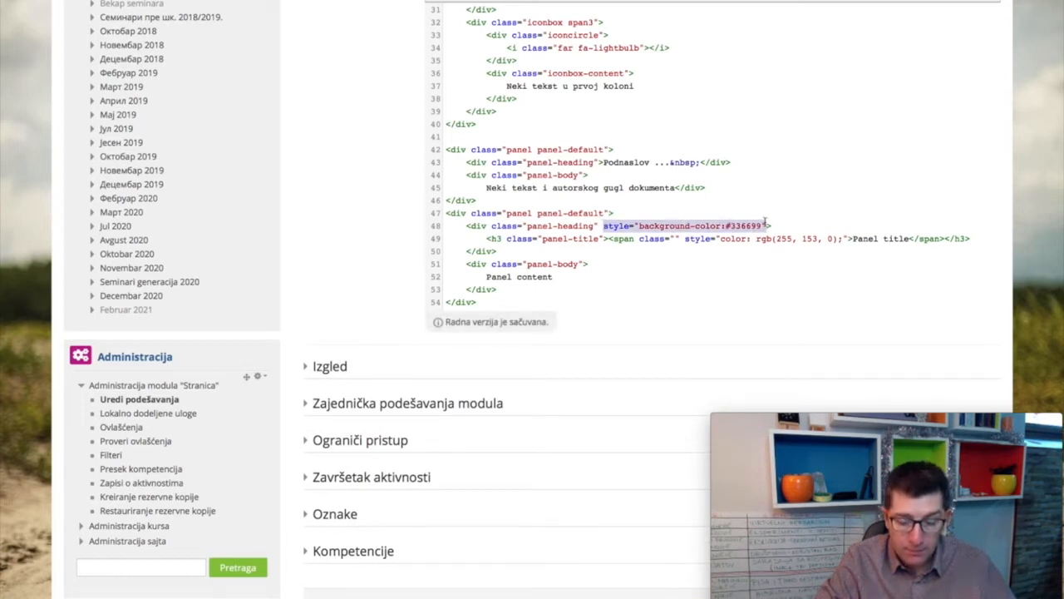
{"action": "key", "text": "BackSpace"}
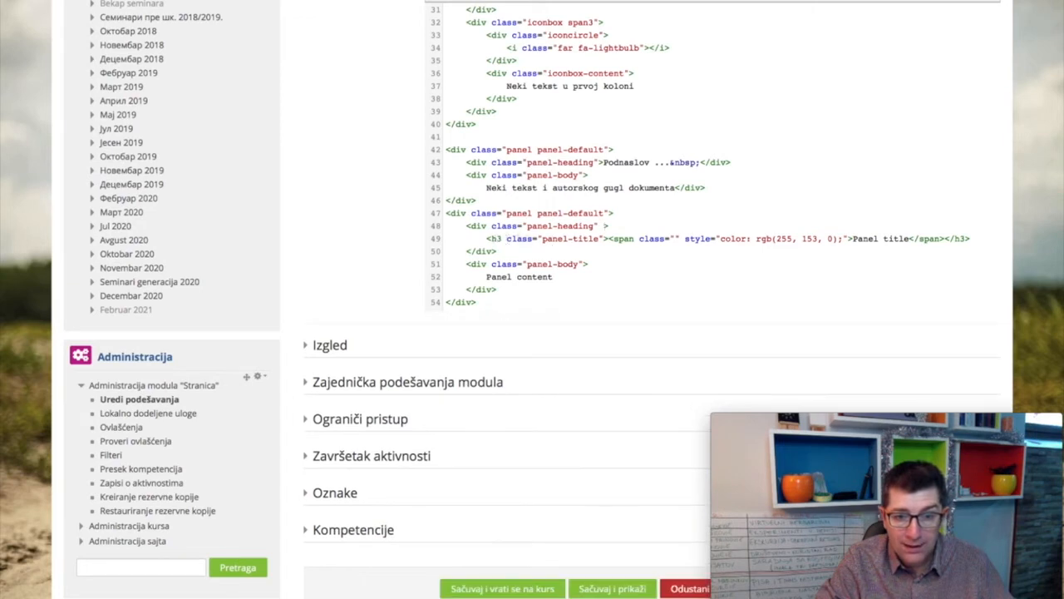
{"action": "left_click", "coordinate": [602, 239]}
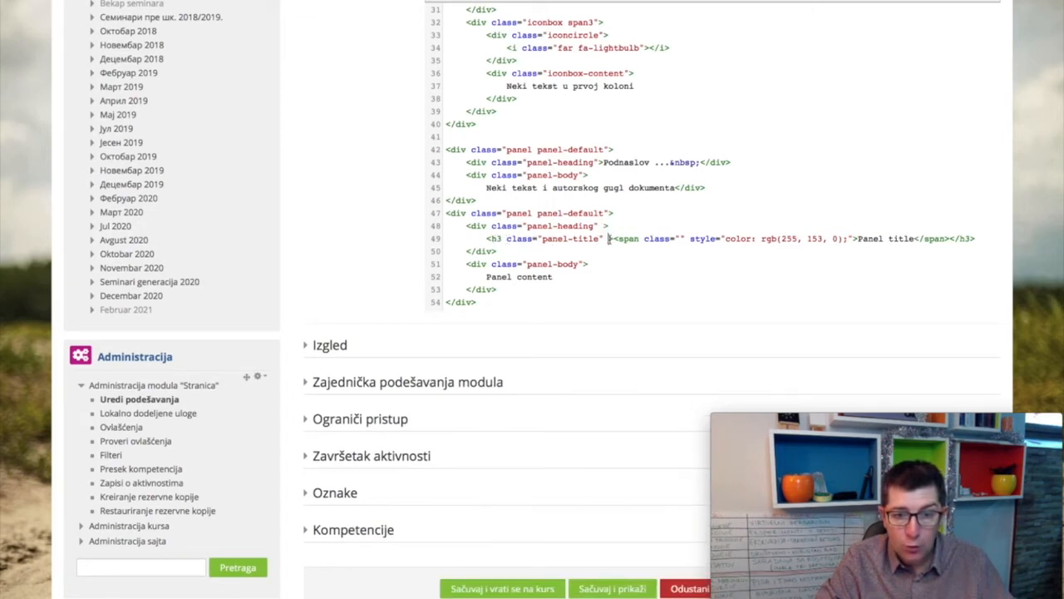
{"action": "type", "text": "style=\"background-color:#336699\""}
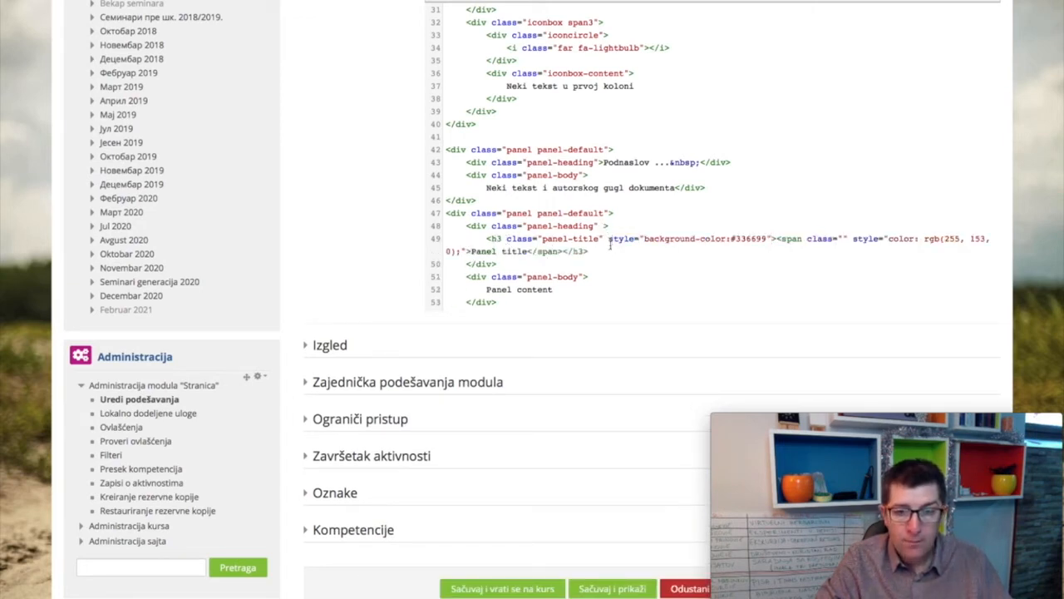
{"action": "left_click", "coordinate": [636, 1]}
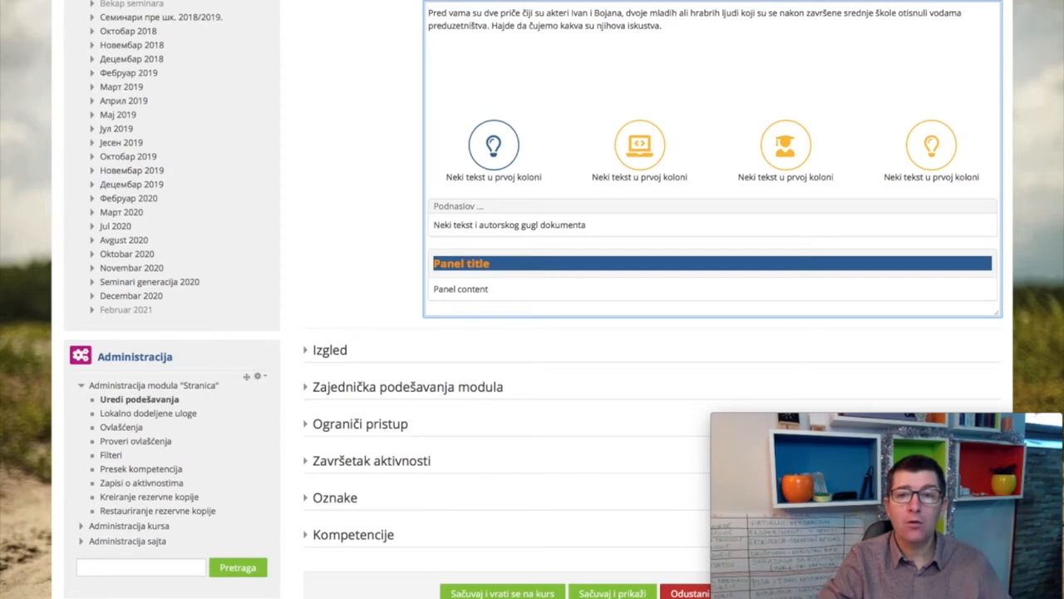
Step: Move the #336699 background-color style back from the h3 to the second panel's panel-heading div, and preview the panel in the visual view
{"action": "left_click", "coordinate": [636, 1]}
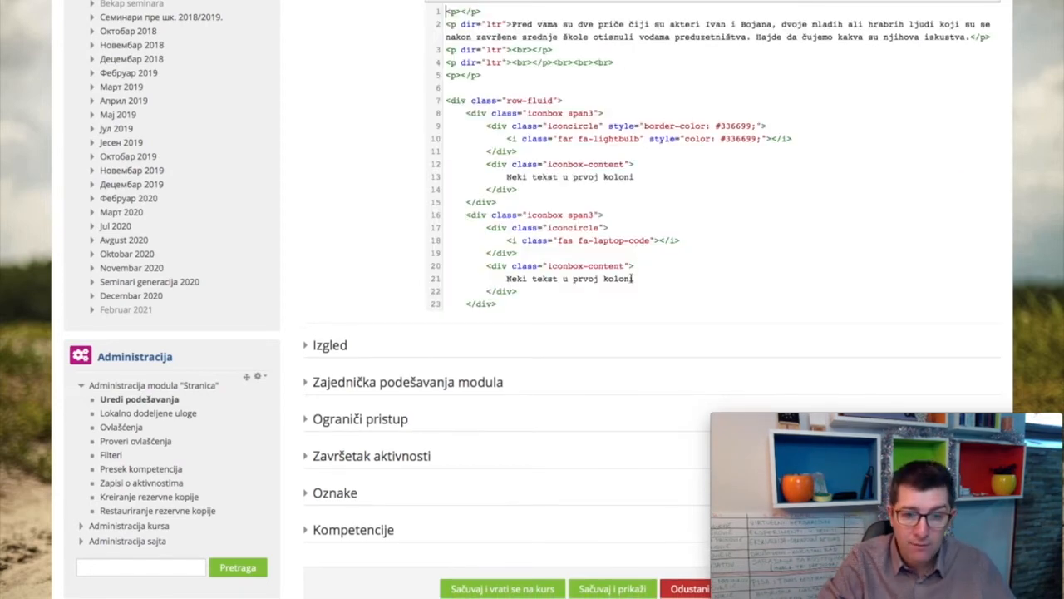
{"action": "scroll", "coordinate": [625, 271], "scroll_direction": "down", "scroll_amount": 2}
{"action": "scroll", "coordinate": [625, 271], "scroll_direction": "down", "scroll_amount": 5}
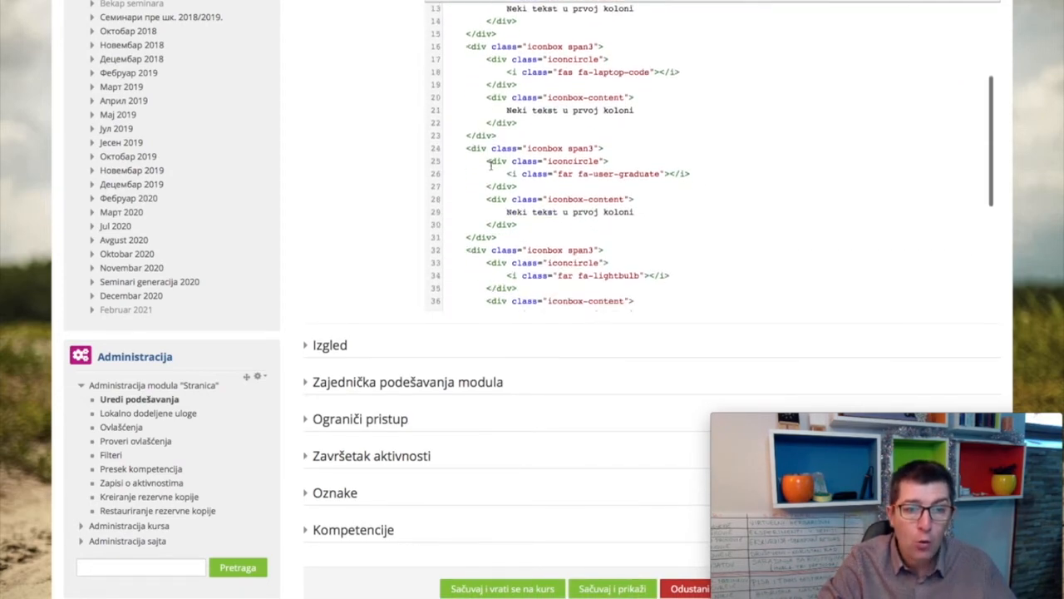
{"action": "scroll", "coordinate": [488, 160], "scroll_direction": "down", "scroll_amount": 8}
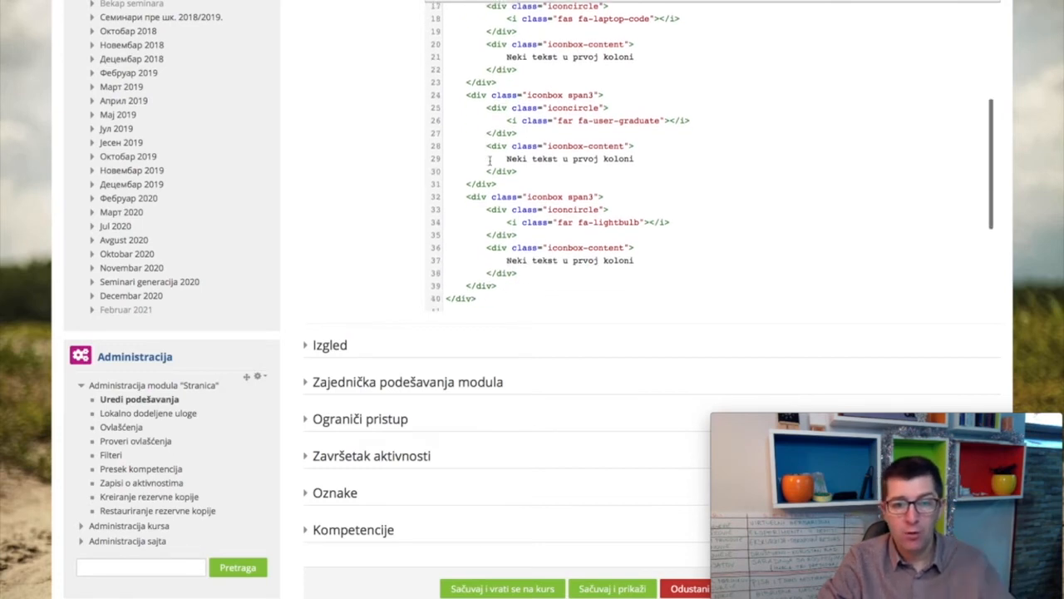
{"action": "left_click_drag", "start_coordinate": [604, 226], "coordinate": [773, 226]}
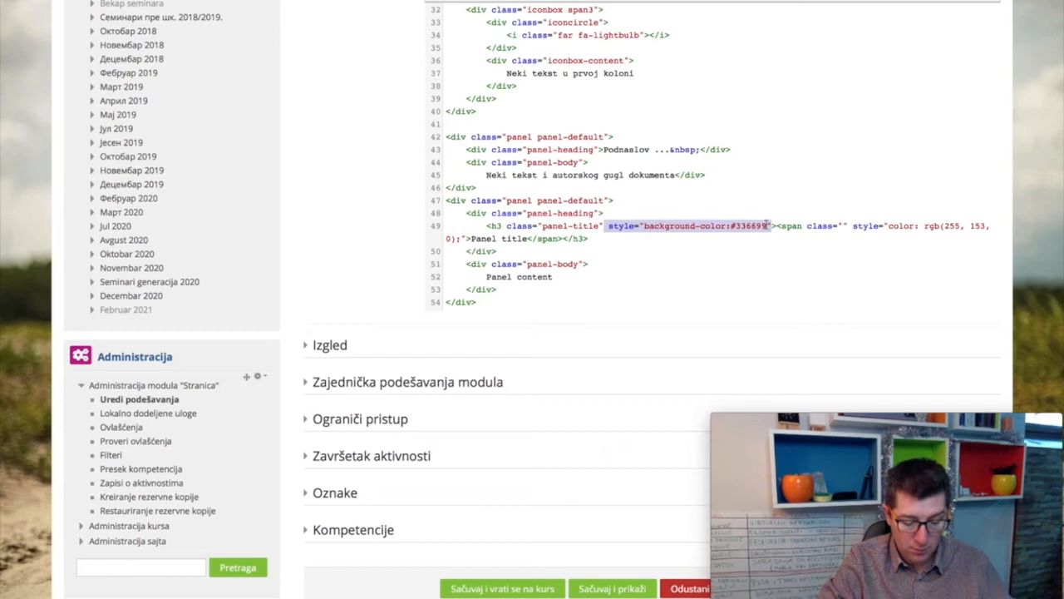
{"action": "key", "text": "ctrl+x"}
{"action": "key", "text": "Up"}
{"action": "key", "text": "Left"}
{"action": "key", "text": "ctrl+v"}
{"action": "left_click", "coordinate": [631, 1]}
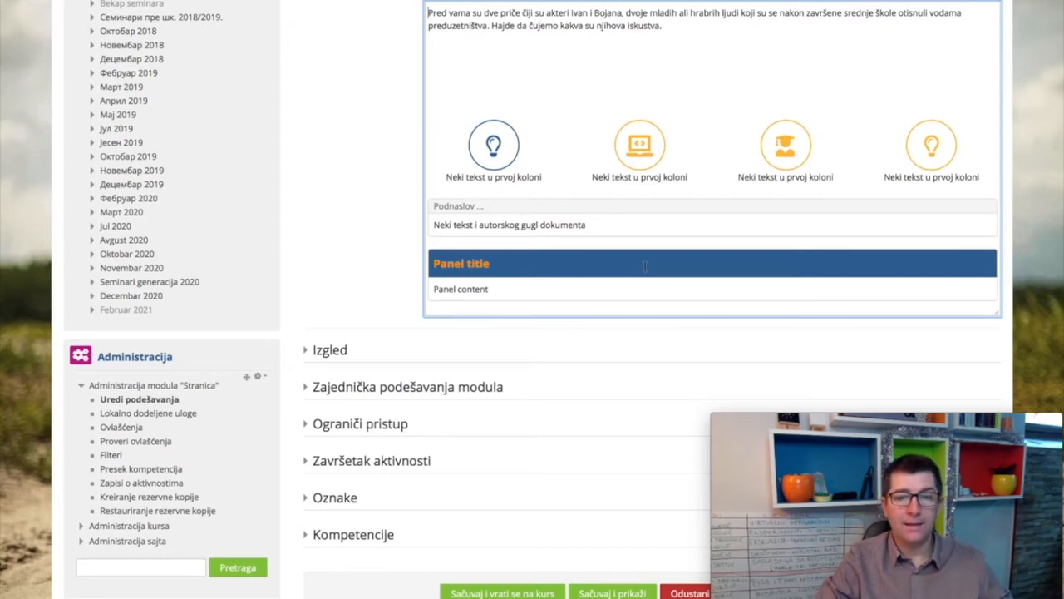
Step: Save and display the page, check its icon boxes and panels, and turn off editing mode
{"action": "scroll", "coordinate": [644, 266], "scroll_direction": "down", "scroll_amount": 1}
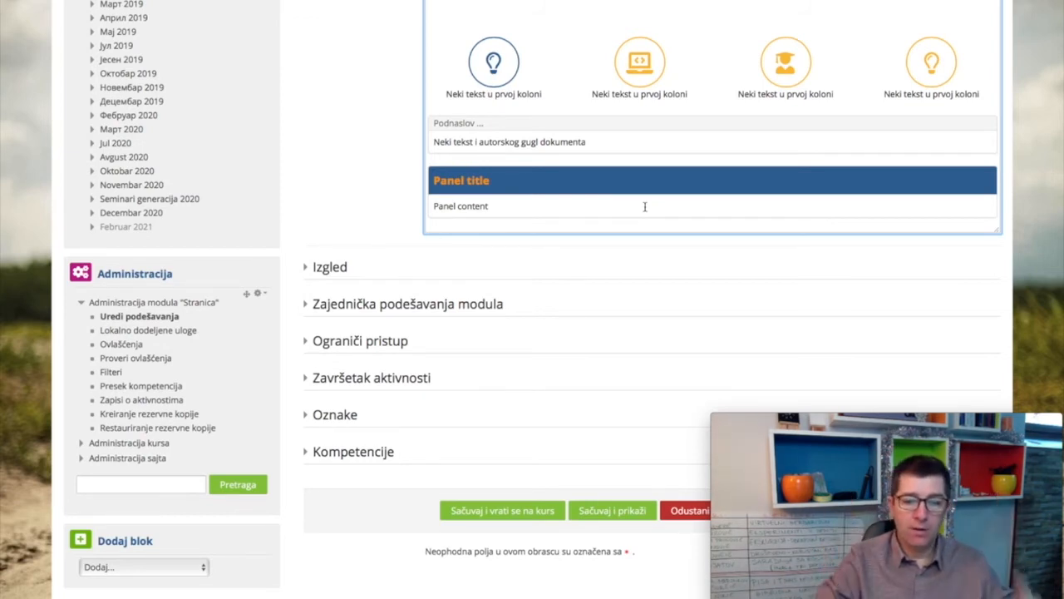
{"action": "left_click", "coordinate": [599, 516]}
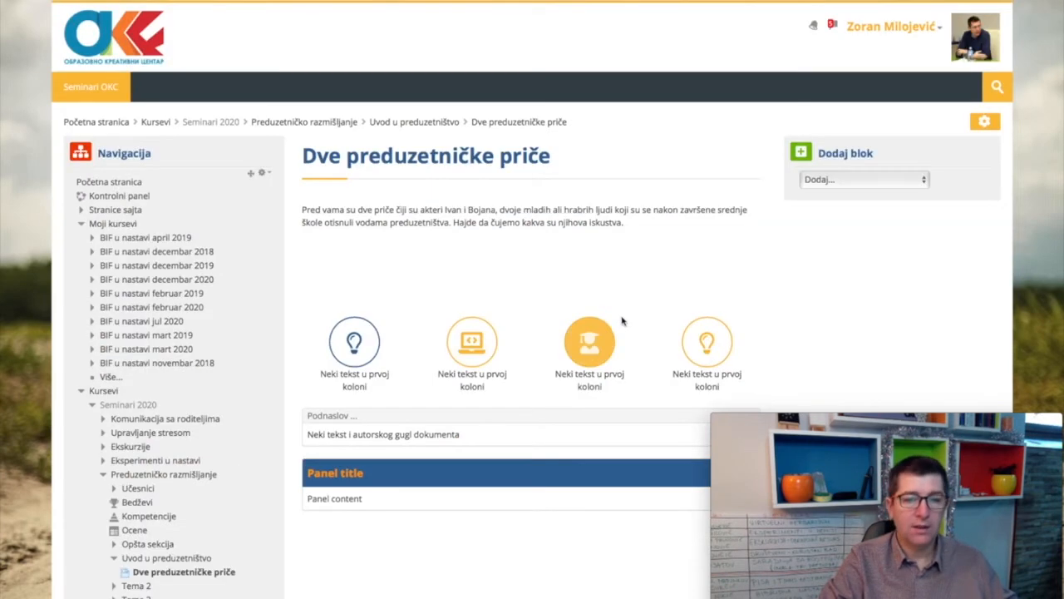
{"action": "scroll", "coordinate": [623, 320], "scroll_direction": "down", "scroll_amount": 3}
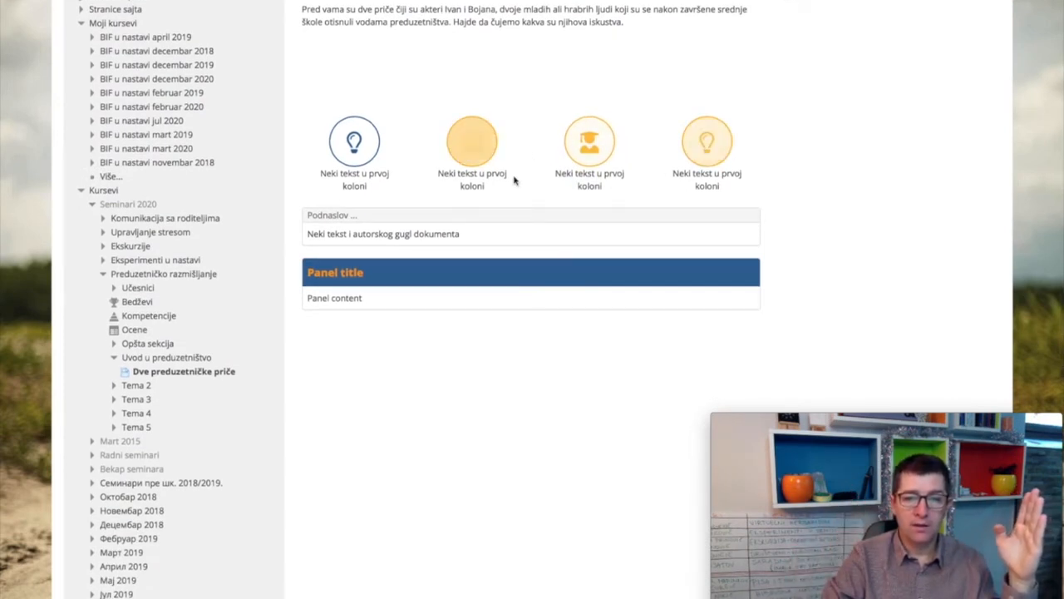
{"action": "scroll", "coordinate": [513, 178], "scroll_direction": "up", "scroll_amount": 3}
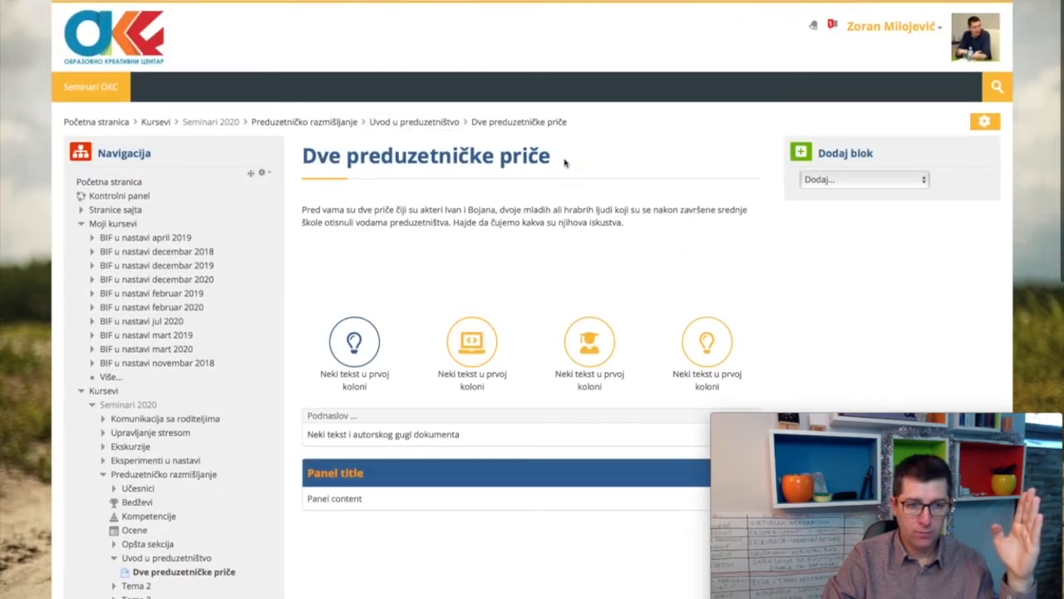
{"action": "left_click", "coordinate": [984, 122]}
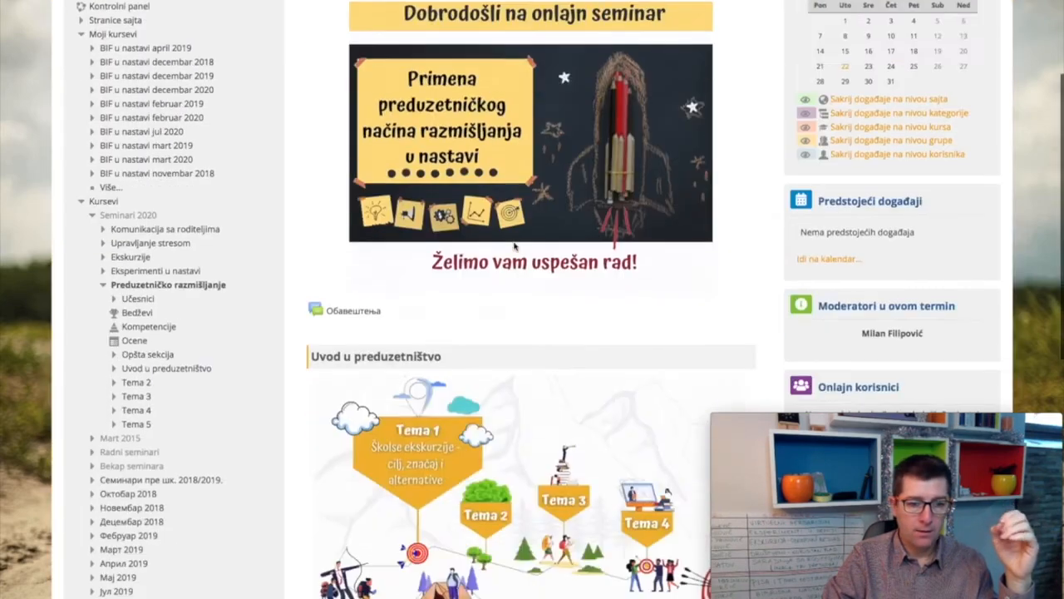
{"action": "scroll", "coordinate": [514, 246], "scroll_direction": "down", "scroll_amount": 6}
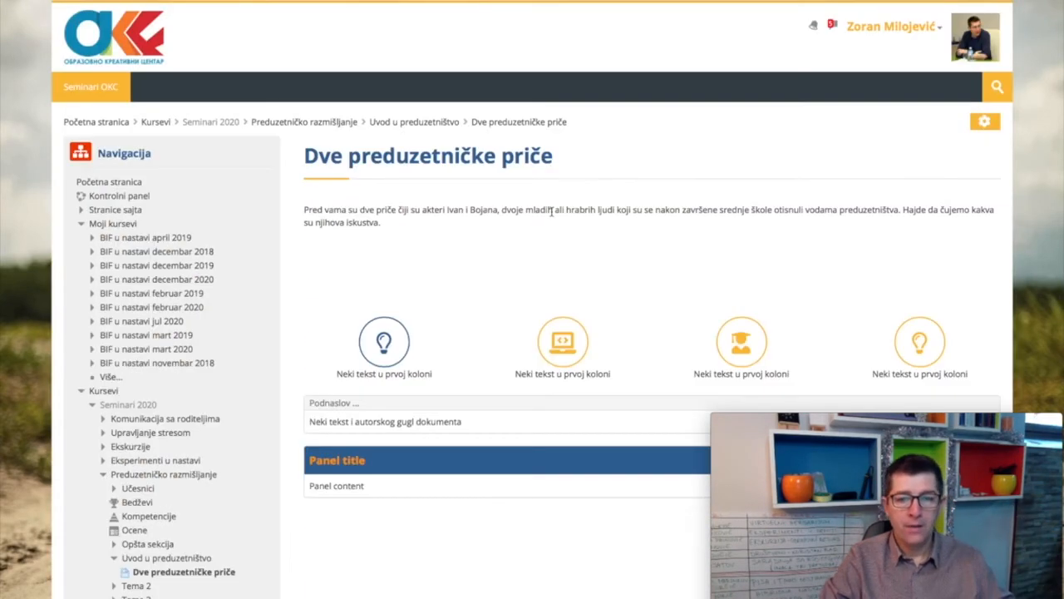
Step: Switch to the Lambda theme's Components documentation and open the Grid System chapter
{"action": "scroll", "coordinate": [551, 214], "scroll_direction": "down", "scroll_amount": 5}
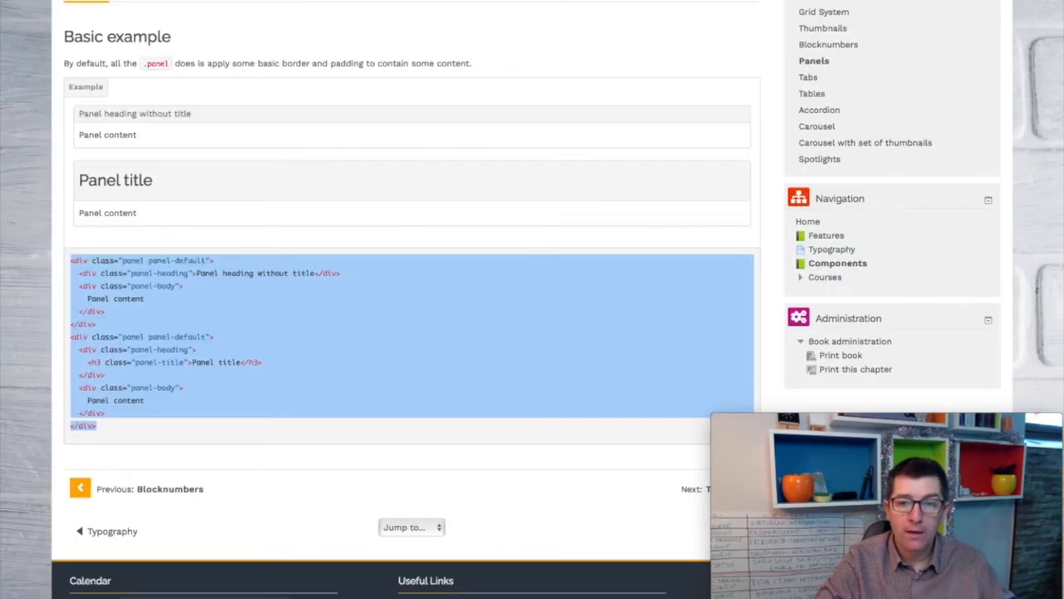
{"action": "scroll", "coordinate": [657, 95], "scroll_direction": "up", "scroll_amount": 5}
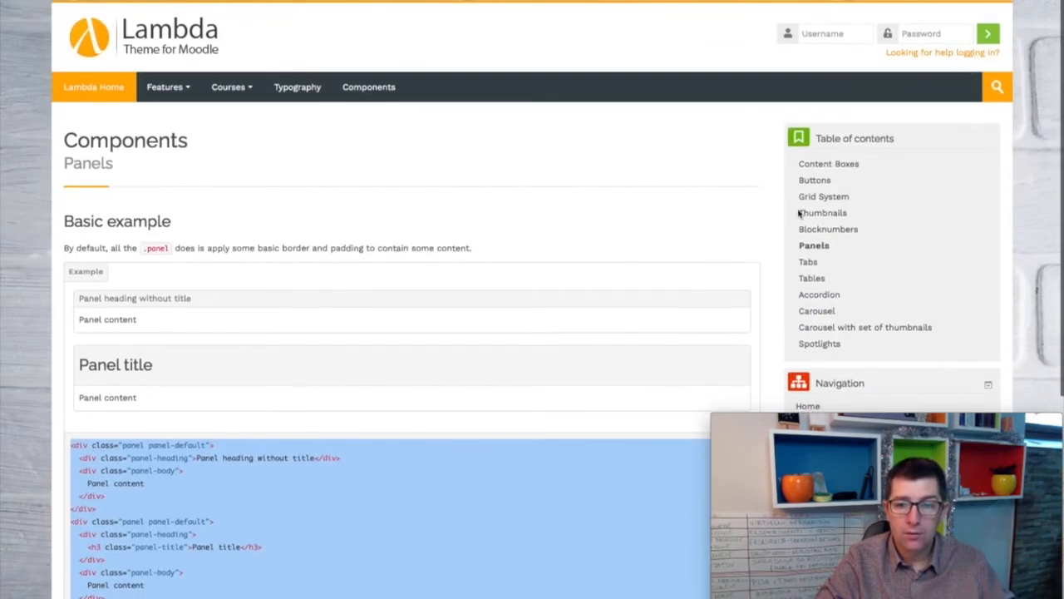
{"action": "left_click", "coordinate": [813, 203]}
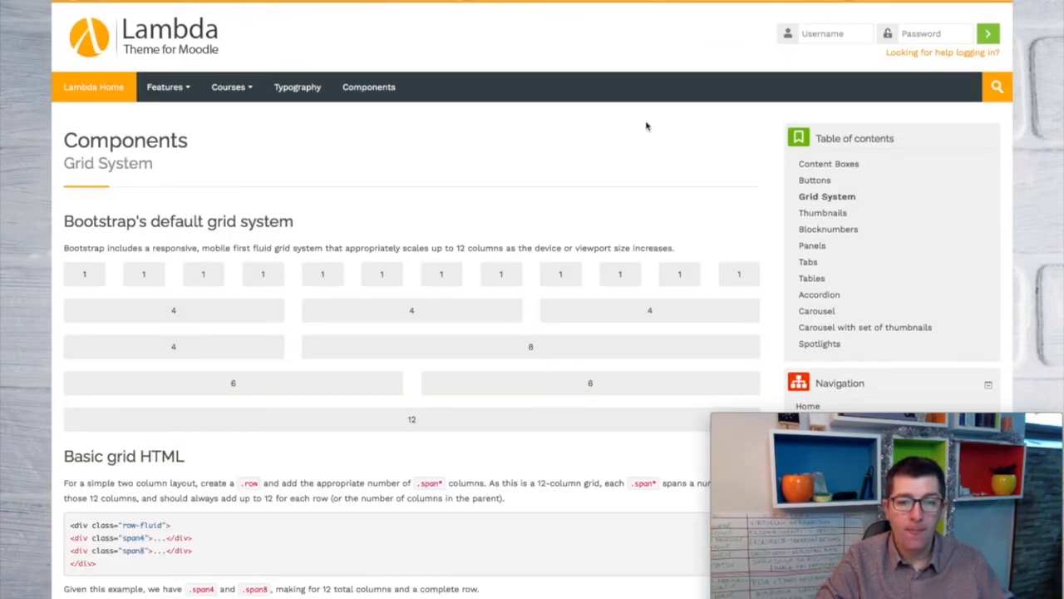
{"action": "scroll", "coordinate": [496, 207], "scroll_direction": "down", "scroll_amount": 1}
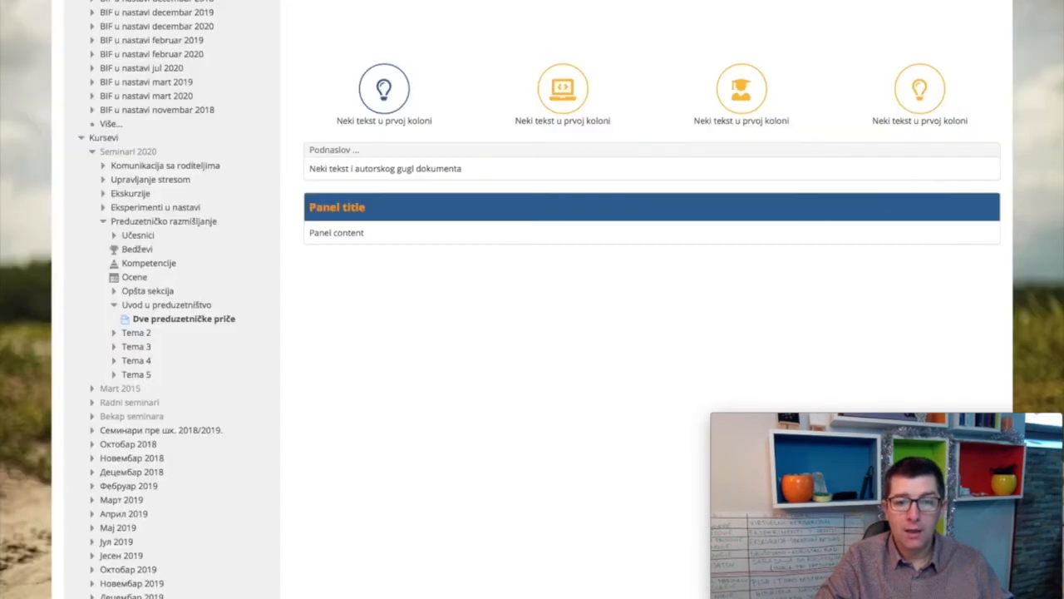
Step: Open the settings of the page "Dve preduzetničke priče" in Moodle and show the end of its content's HTML source
{"action": "scroll", "coordinate": [146, 360], "scroll_direction": "down", "scroll_amount": 5}
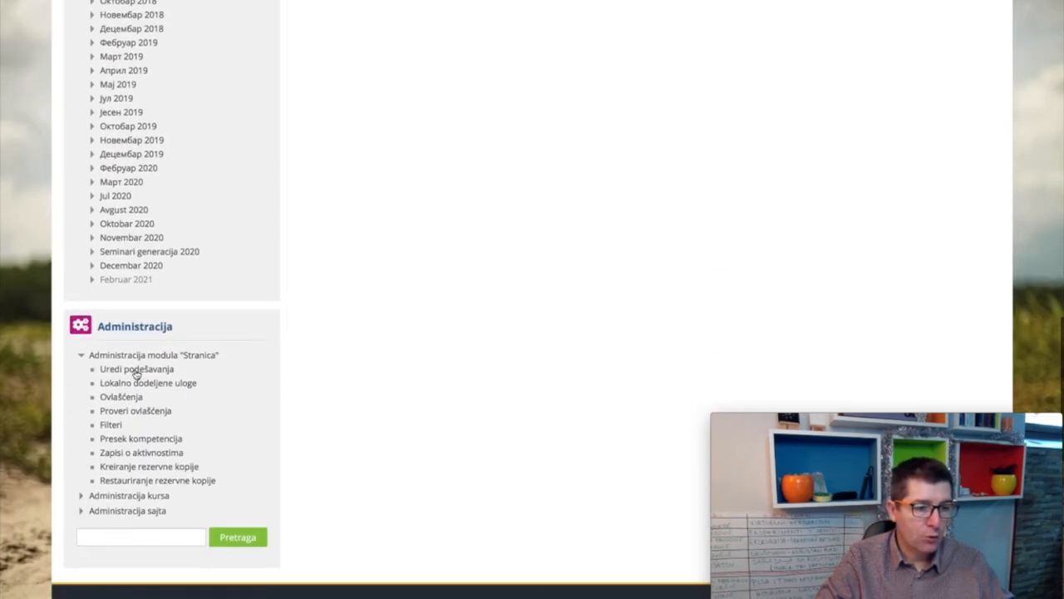
{"action": "left_click", "coordinate": [136, 374]}
{"action": "scroll", "coordinate": [366, 359], "scroll_direction": "down", "scroll_amount": 7}
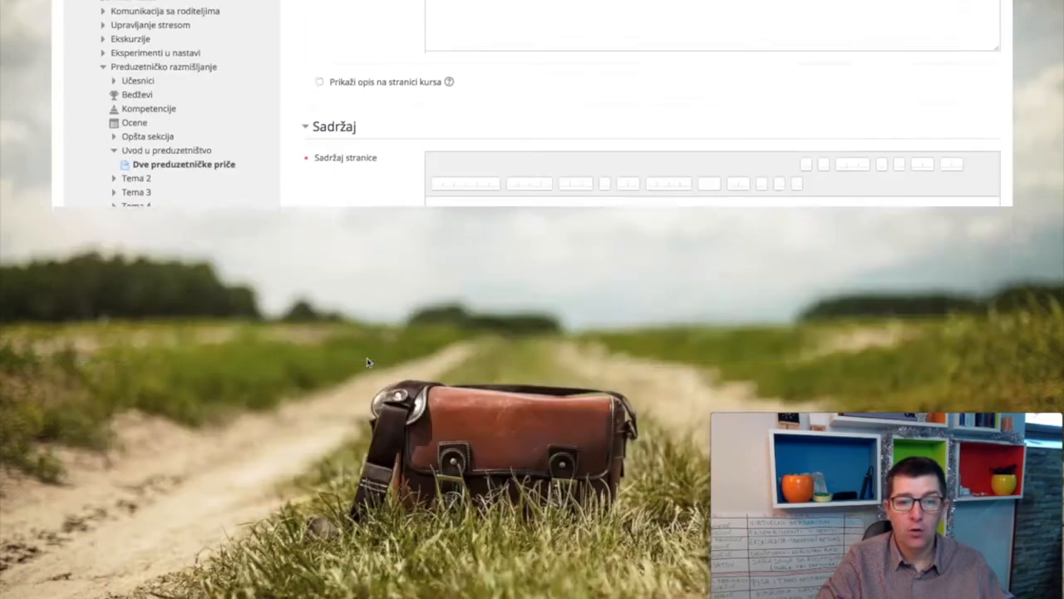
{"action": "scroll", "coordinate": [507, 218], "scroll_direction": "down", "scroll_amount": 3}
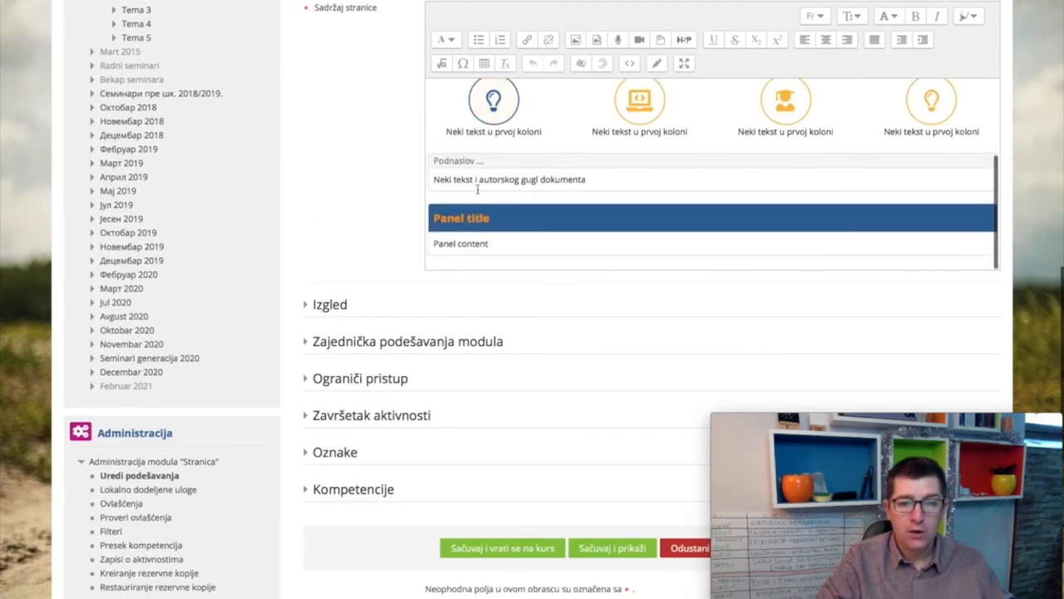
{"action": "scroll", "coordinate": [345, 227], "scroll_direction": "up", "scroll_amount": 1}
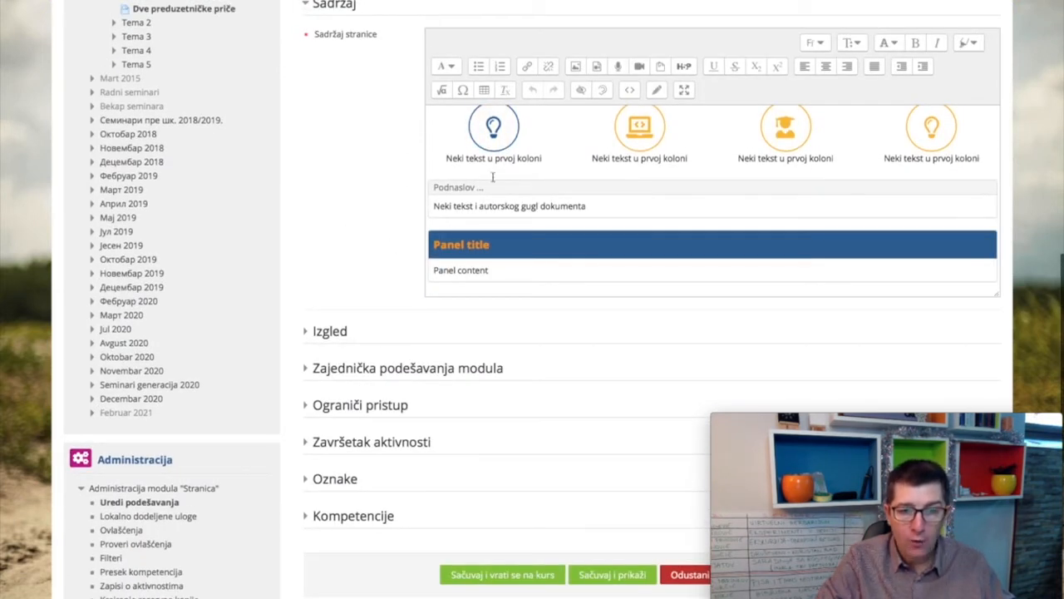
{"action": "left_click", "coordinate": [629, 90]}
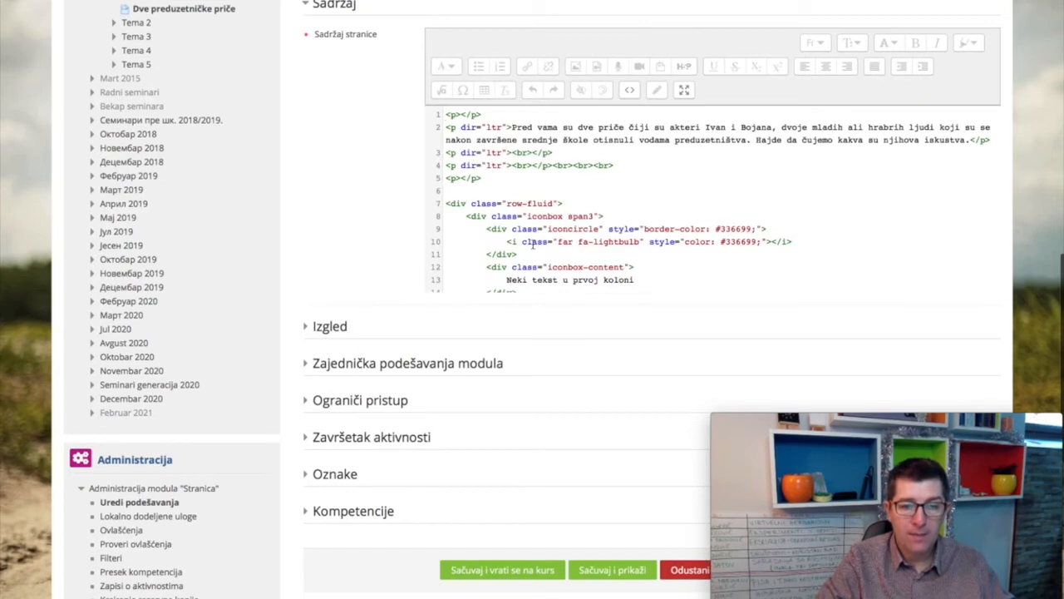
{"action": "scroll", "coordinate": [533, 242], "scroll_direction": "down", "scroll_amount": 10}
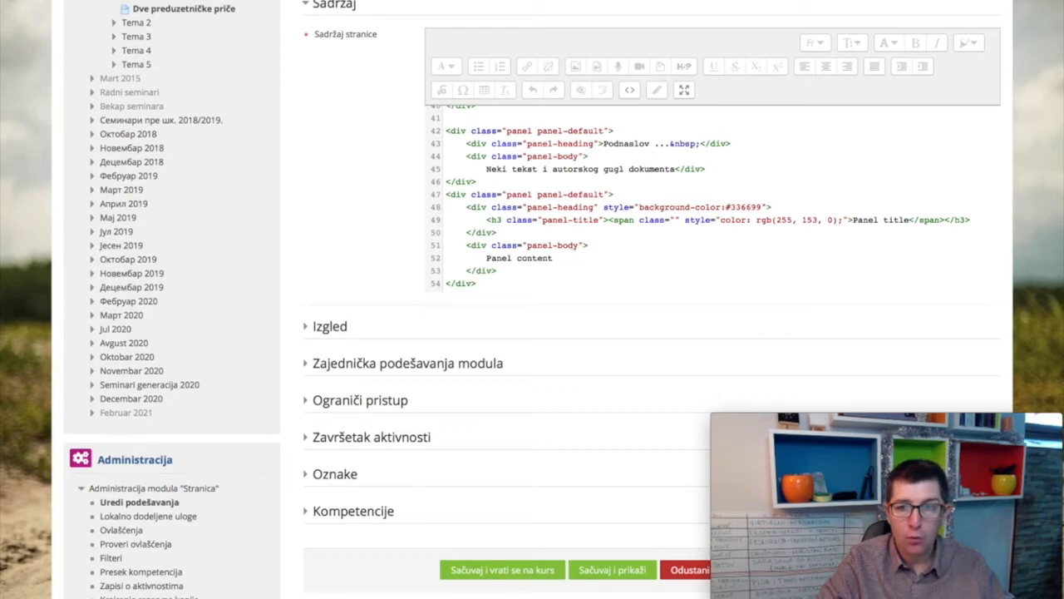
Step: Copy the Basic grid HTML code with the row-fluid, span4 and span8 divs from the Lambda Grid System page
{"action": "key", "text": "ctrl+Tab"}
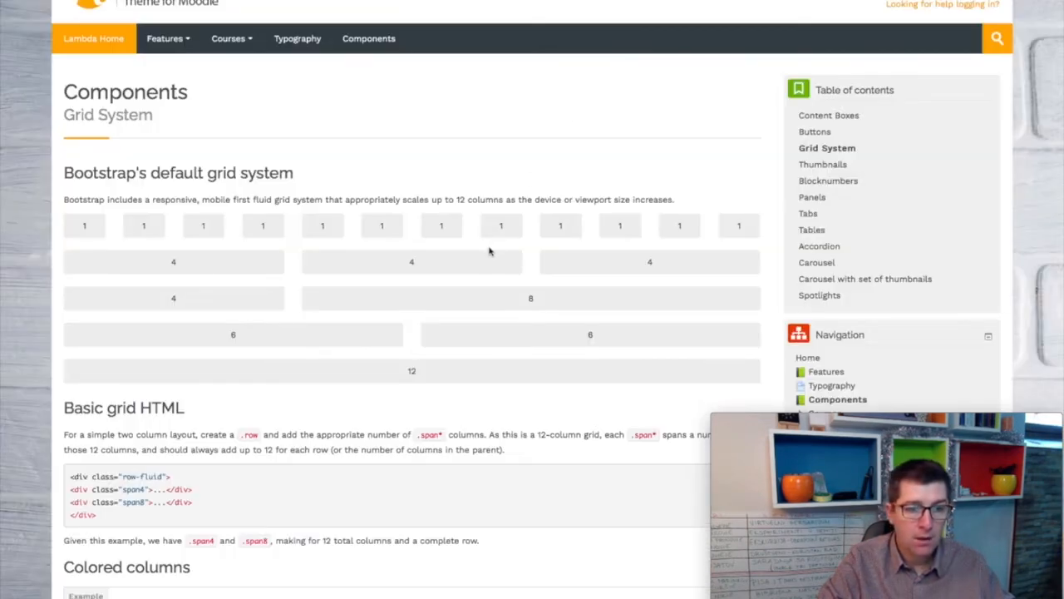
{"action": "scroll", "coordinate": [380, 230], "scroll_direction": "down", "scroll_amount": 3}
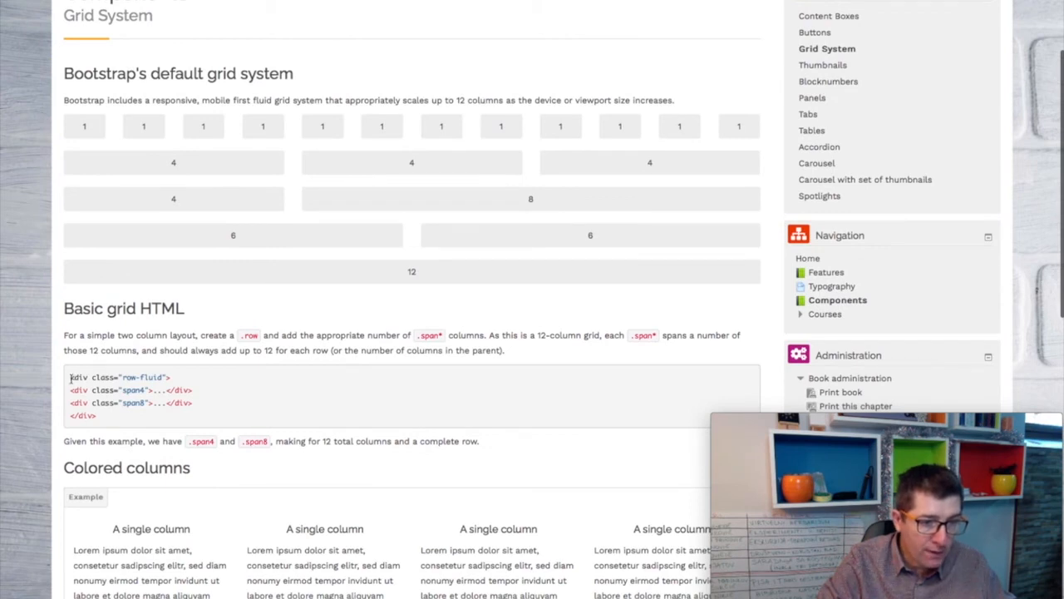
{"action": "left_click_drag", "start_coordinate": [71, 378], "coordinate": [192, 411]}
{"action": "key", "text": "super+c"}
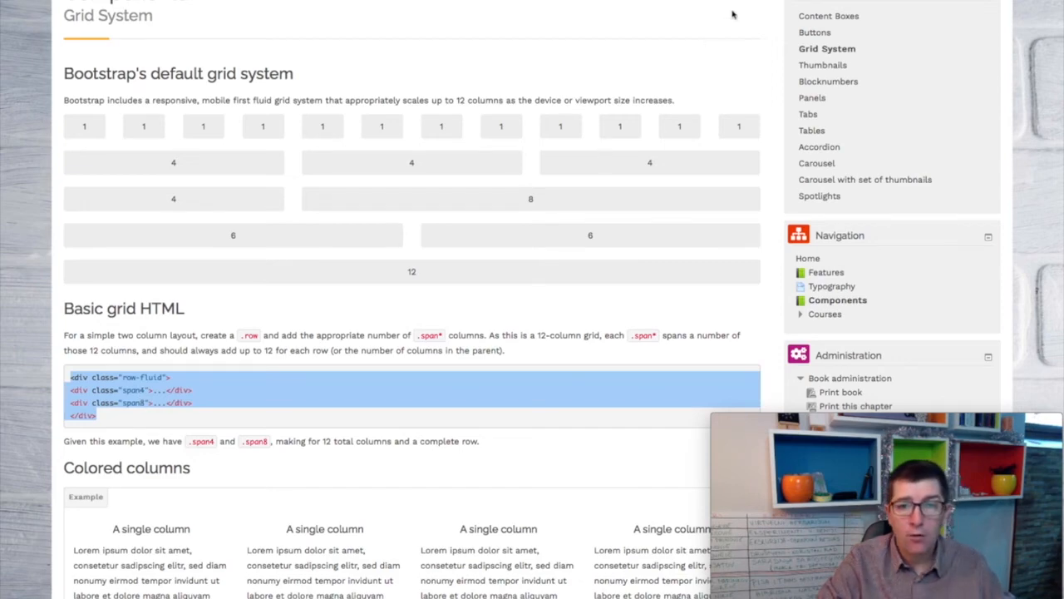
Step: Paste the copied row-fluid grid code between the two panels in the HTML source of the Moodle page
{"action": "left_click", "coordinate": [632, 2]}
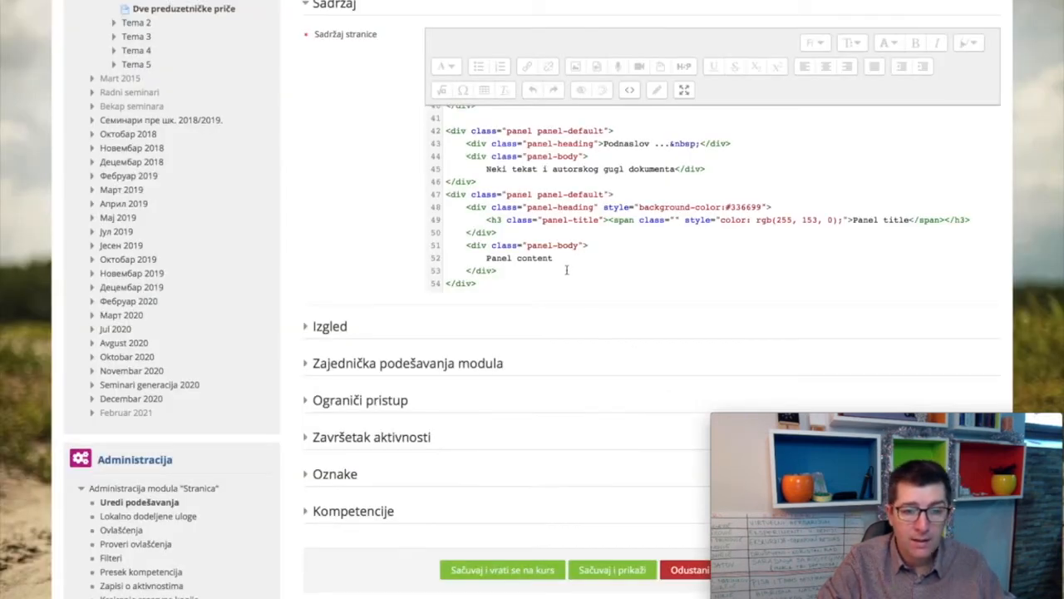
{"action": "scroll", "coordinate": [567, 269], "scroll_direction": "up", "scroll_amount": 3}
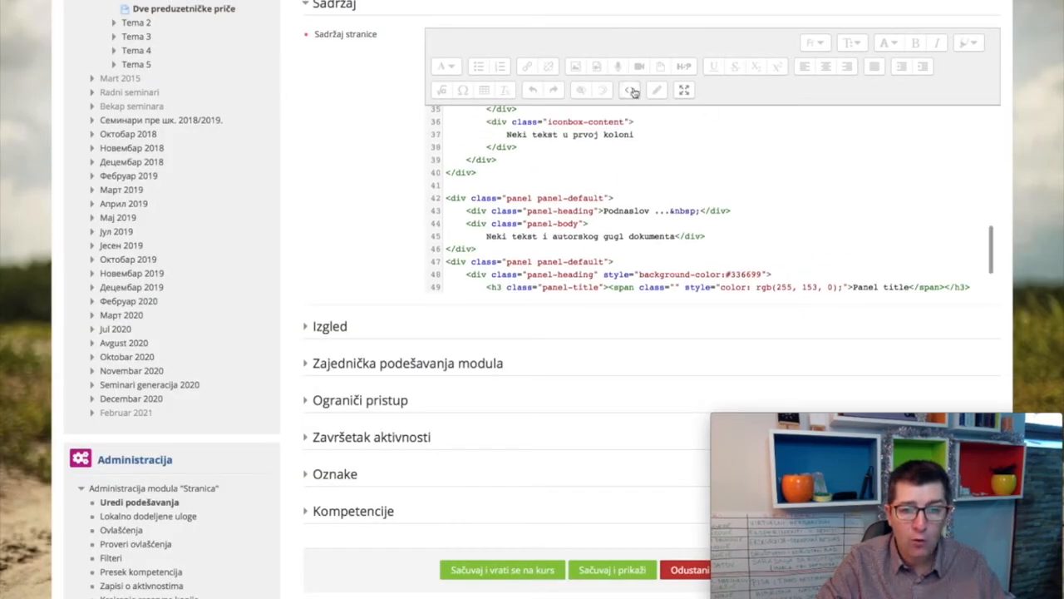
{"action": "left_click", "coordinate": [630, 89]}
{"action": "scroll", "coordinate": [515, 286], "scroll_direction": "down", "scroll_amount": 3}
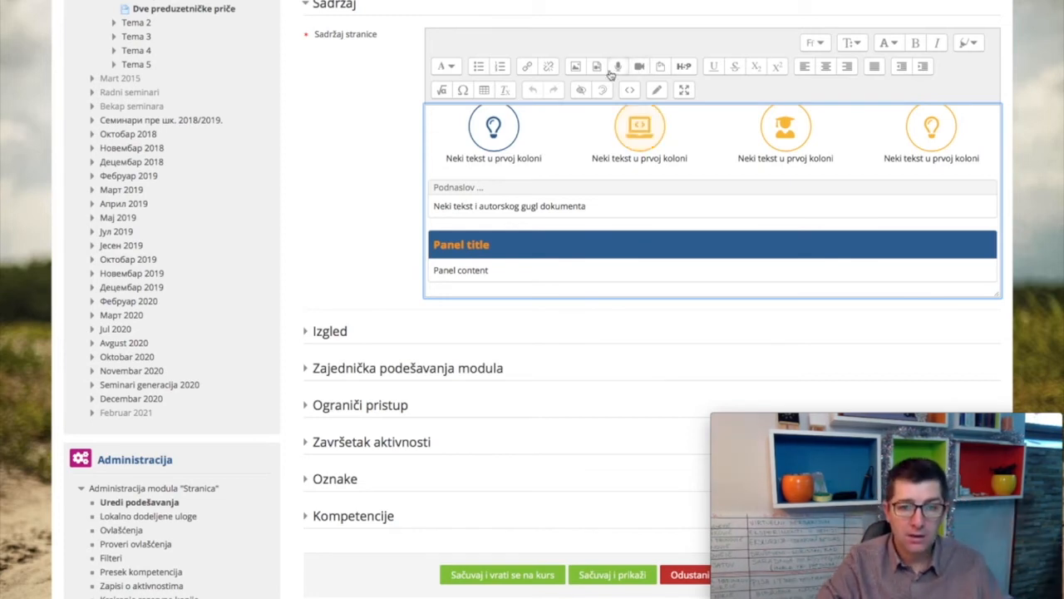
{"action": "left_click", "coordinate": [631, 90]}
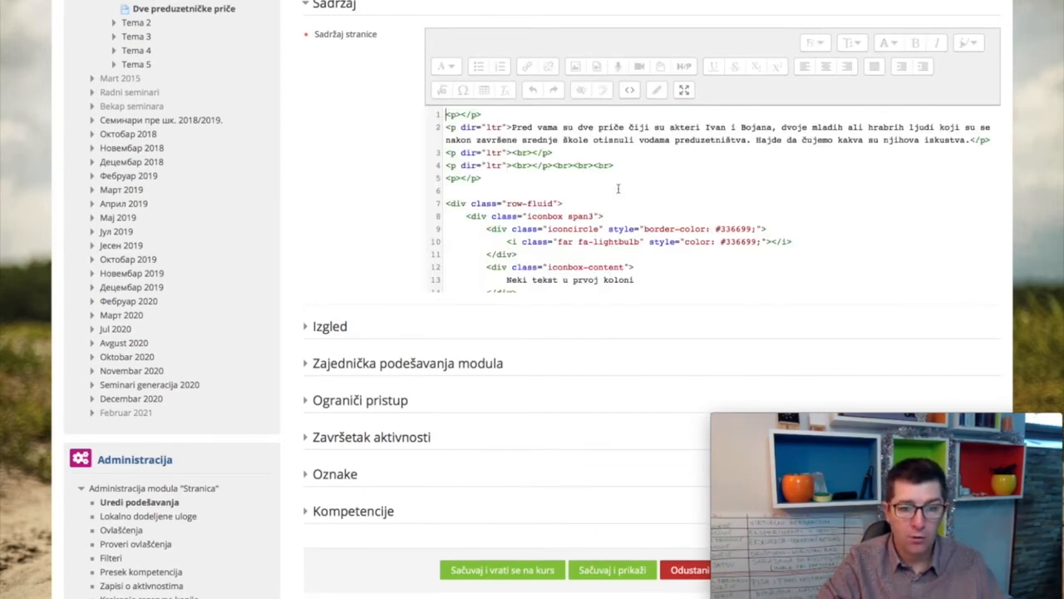
{"action": "scroll", "coordinate": [573, 217], "scroll_direction": "down", "scroll_amount": 6}
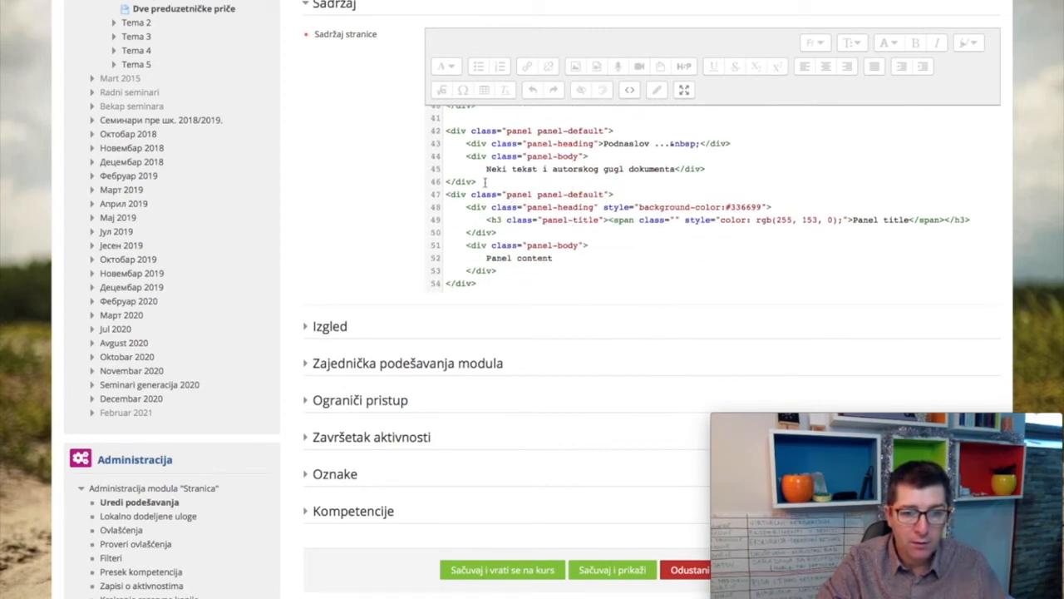
{"action": "key", "text": "Return"}
{"action": "key", "text": "super+v"}
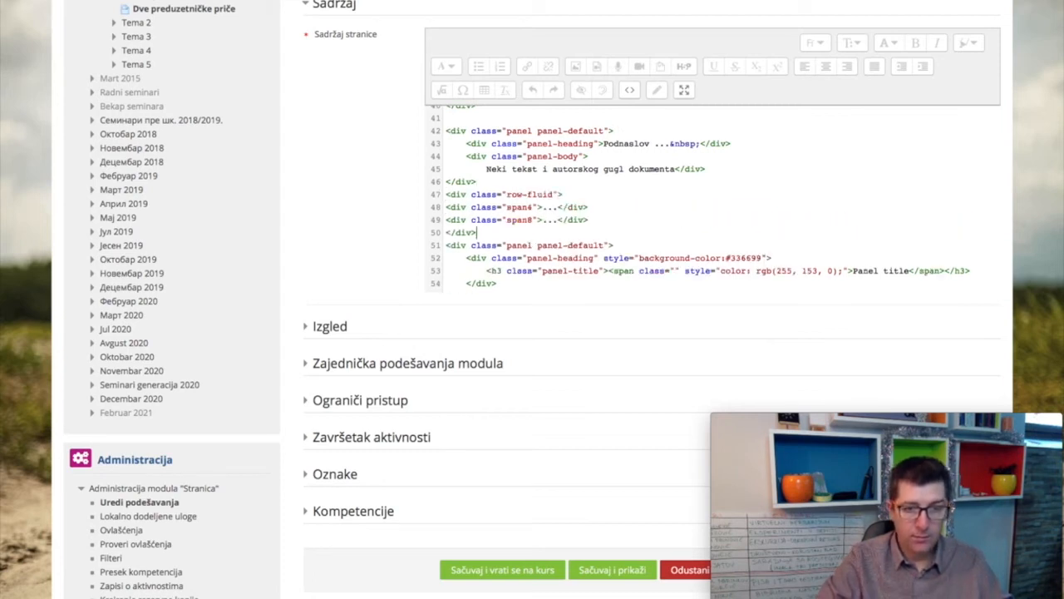
Step: Move the code of the blue "Panel title" panel into the span4 column, replacing its dots, and preview the content
{"action": "scroll", "coordinate": [495, 204], "scroll_direction": "down", "scroll_amount": 1}
{"action": "scroll", "coordinate": [495, 204], "scroll_direction": "down", "scroll_amount": 1}
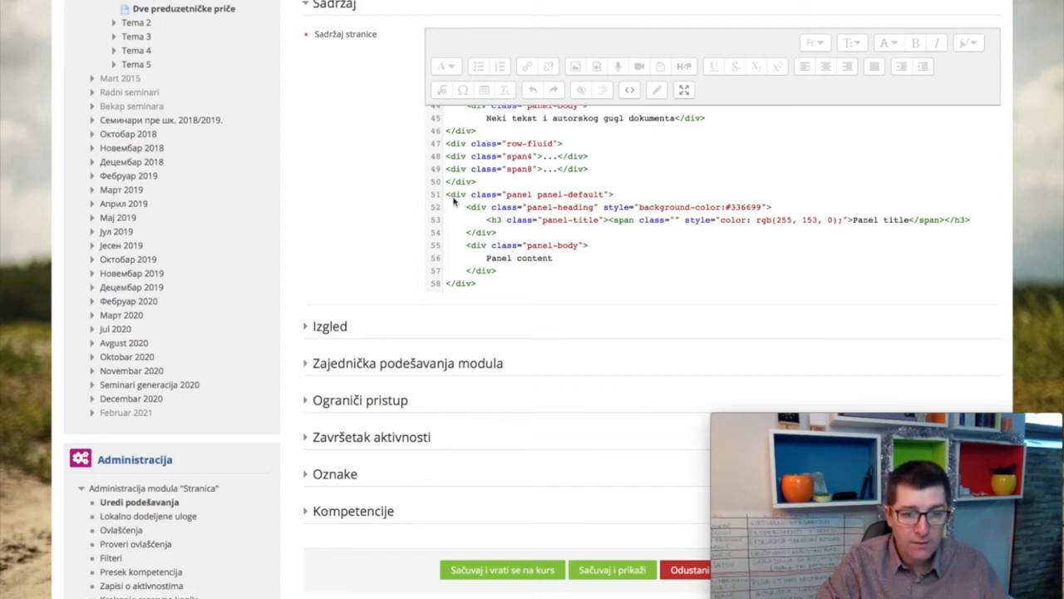
{"action": "left_click_drag", "start_coordinate": [448, 196], "coordinate": [494, 286]}
{"action": "key", "text": "ctrl+c"}
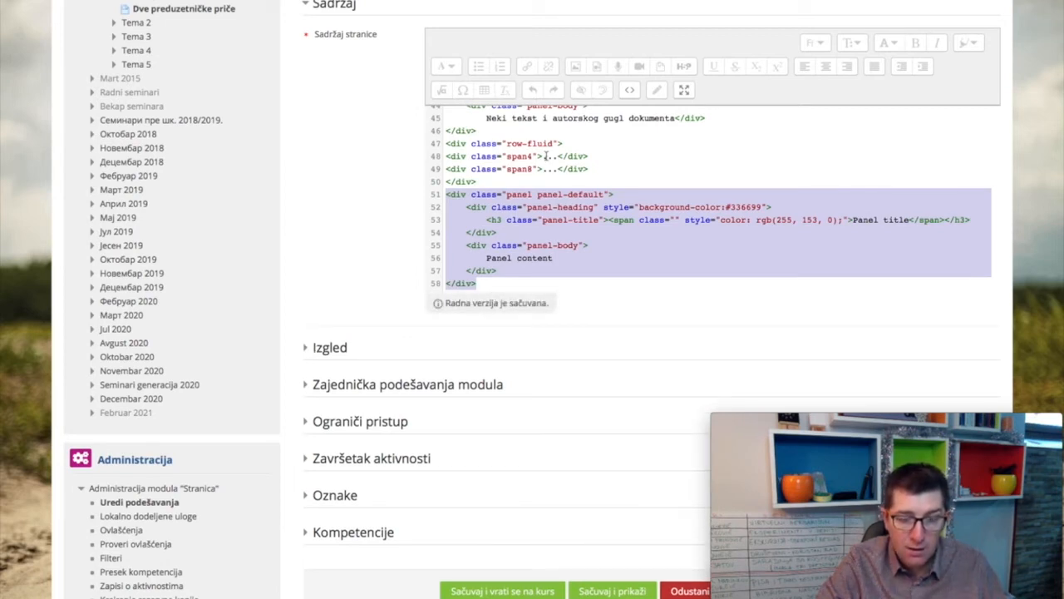
{"action": "key", "text": "BackSpace"}
{"action": "left_click_drag", "start_coordinate": [542, 245], "coordinate": [554, 245]}
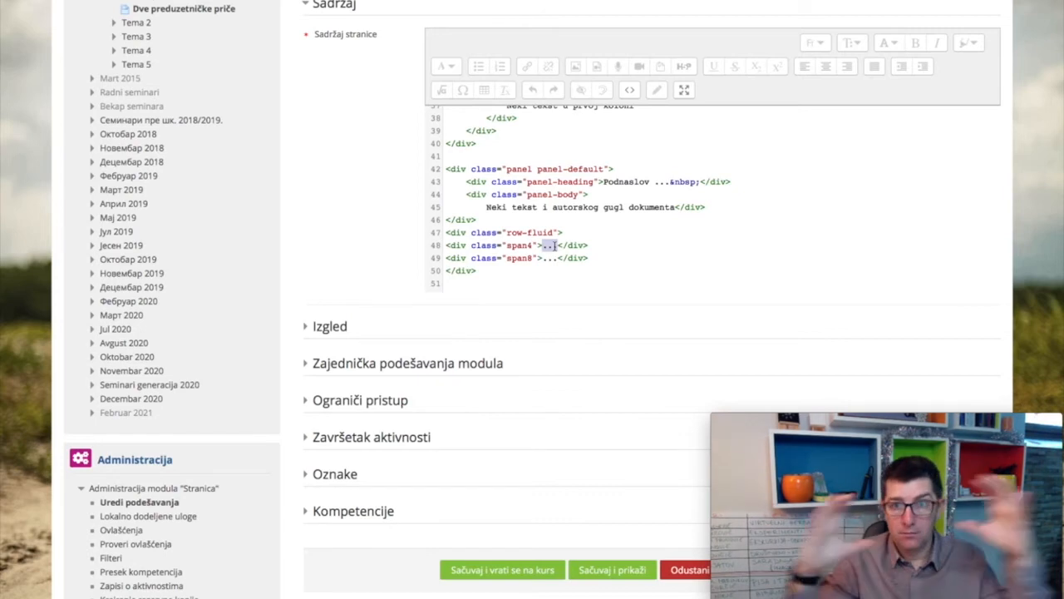
{"action": "key", "text": "ctrl+v"}
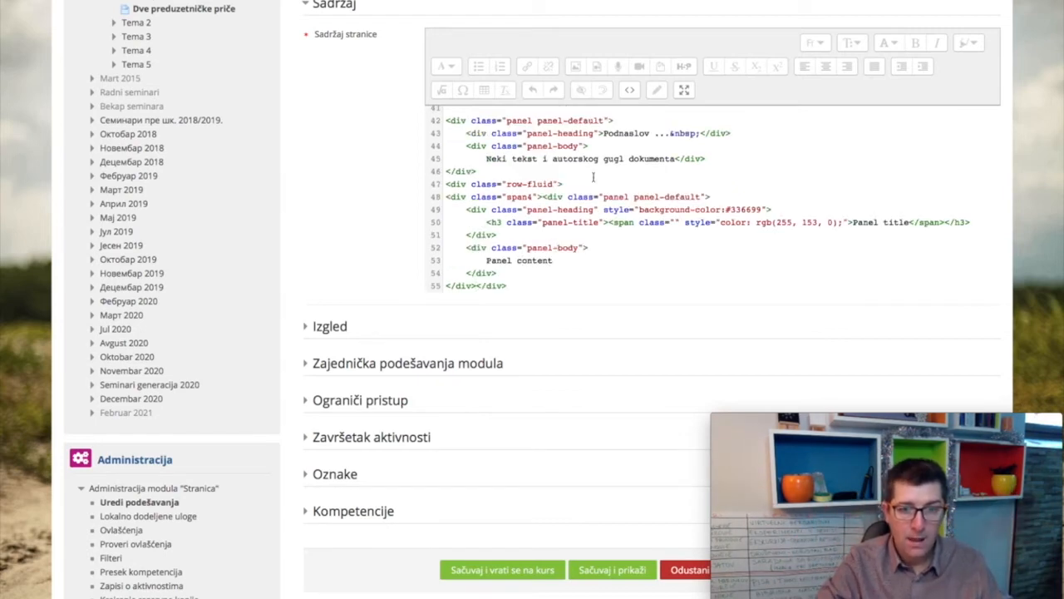
{"action": "left_click", "coordinate": [629, 90]}
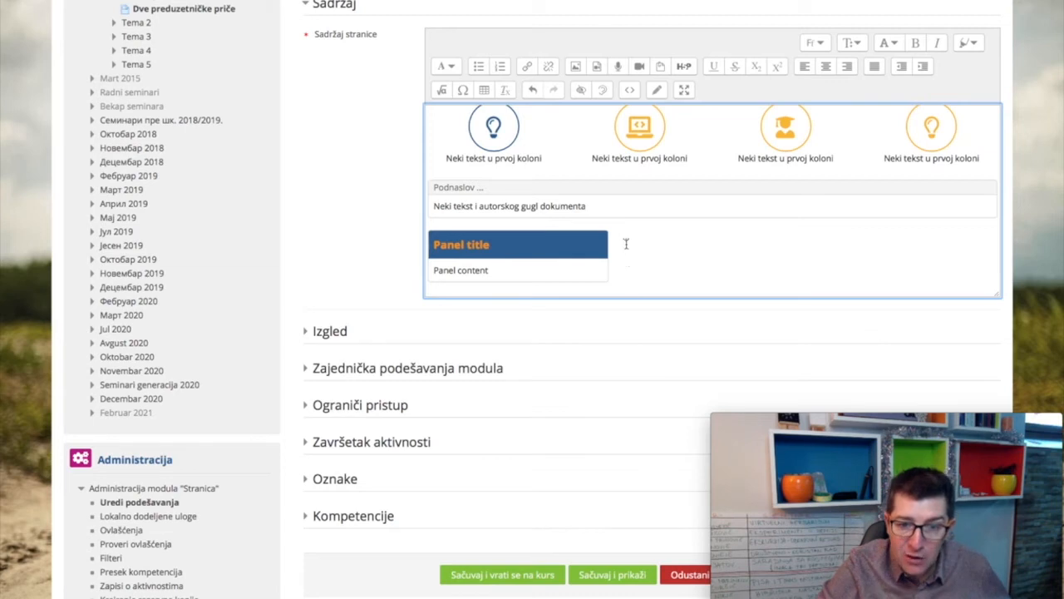
Step: Copy the "Panel title" panel code from the span4 column over the dots in the span8 column and preview the content
{"action": "left_click", "coordinate": [631, 90]}
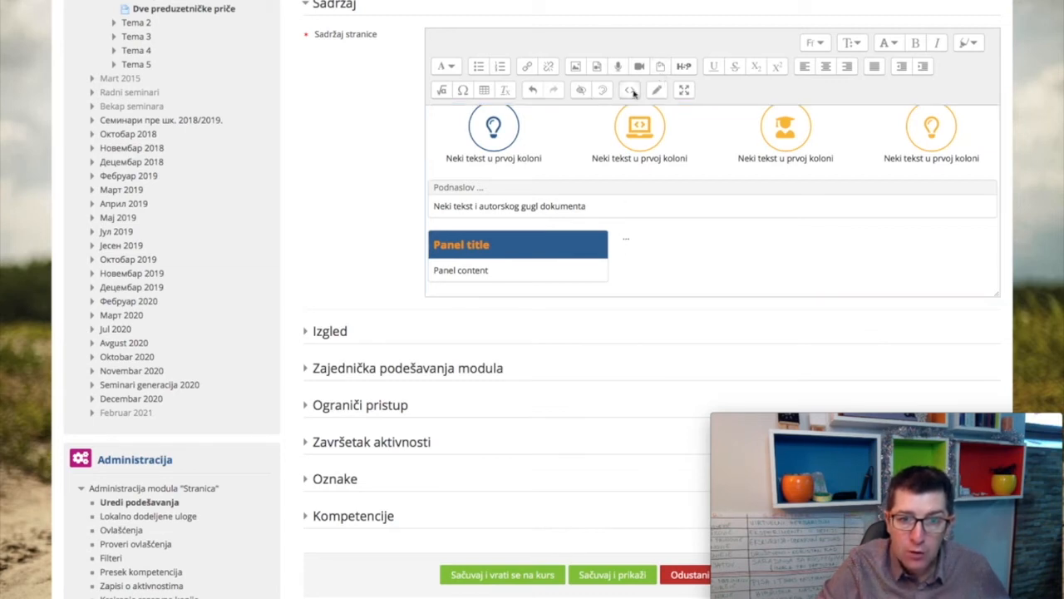
{"action": "scroll", "coordinate": [653, 215], "scroll_direction": "down", "scroll_amount": 4}
{"action": "scroll", "coordinate": [653, 215], "scroll_direction": "down", "scroll_amount": 10}
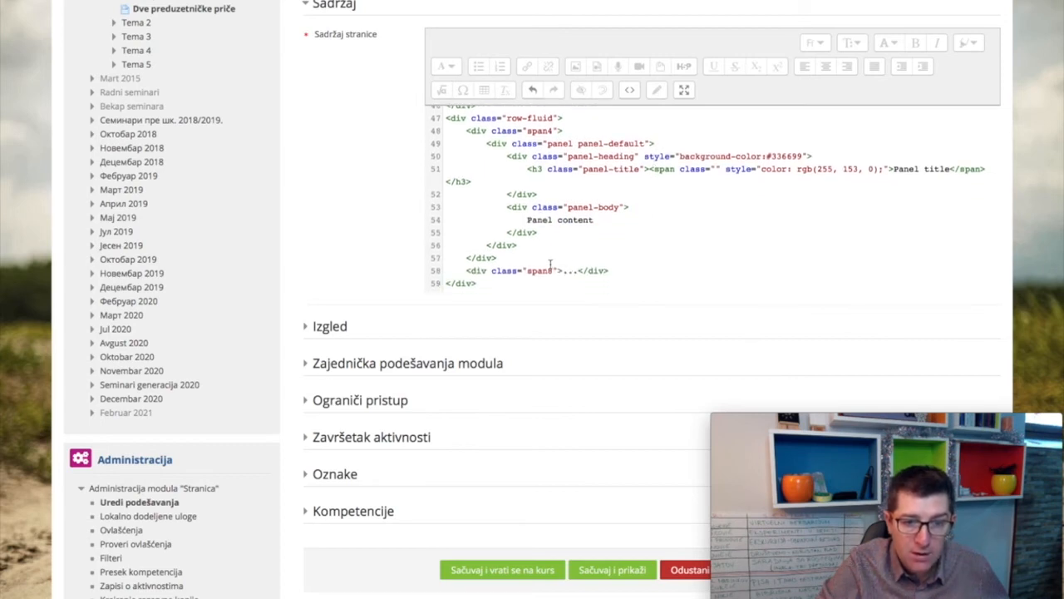
{"action": "left_click_drag", "start_coordinate": [507, 256], "coordinate": [478, 147]}
{"action": "key", "text": "ctrl+c"}
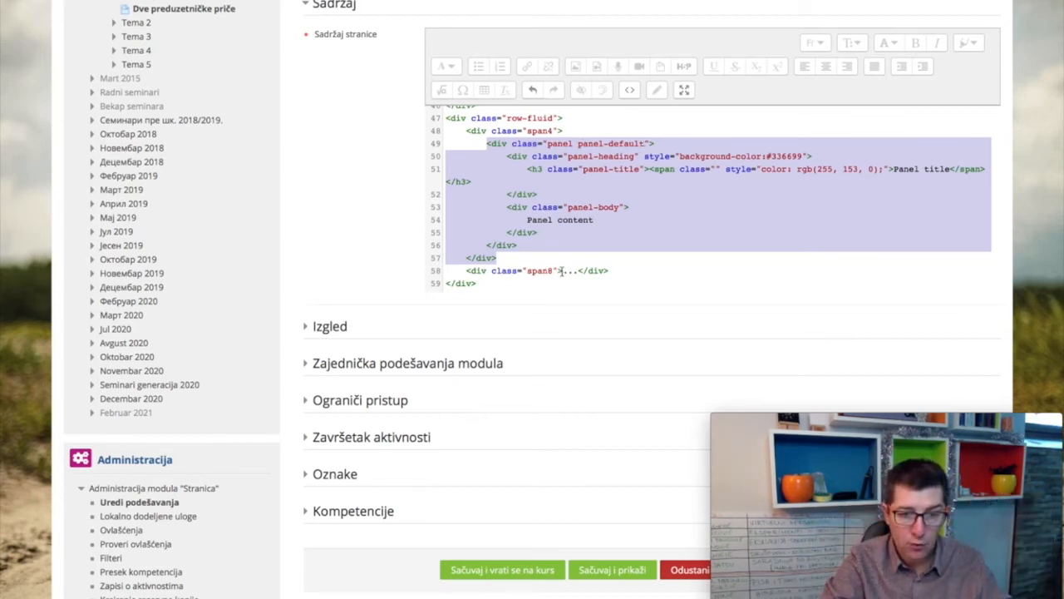
{"action": "left_click_drag", "start_coordinate": [562, 271], "coordinate": [575, 272]}
{"action": "key", "text": "ctrl+v"}
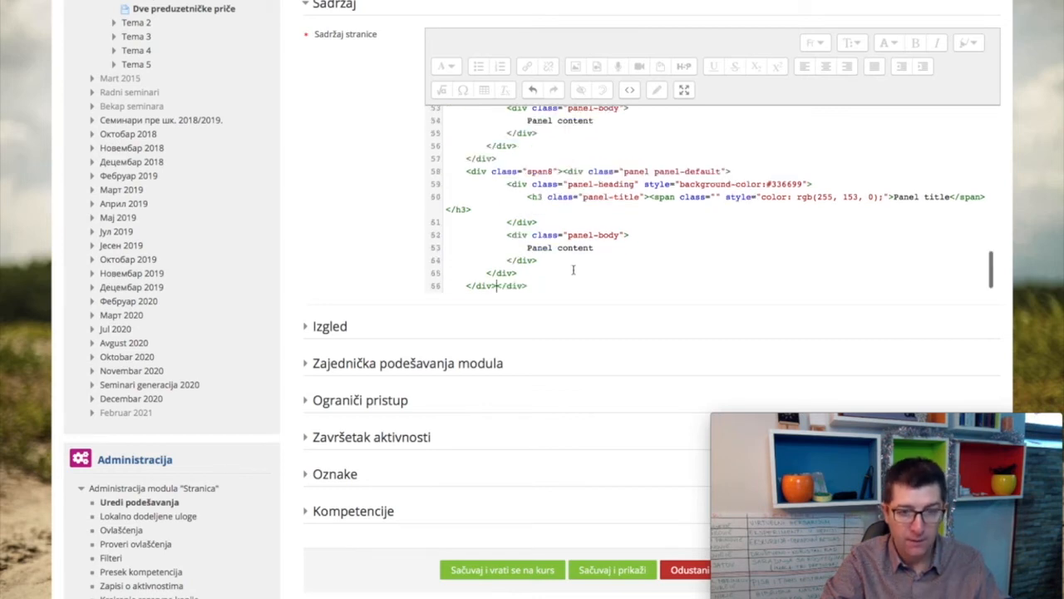
{"action": "left_click", "coordinate": [629, 89]}
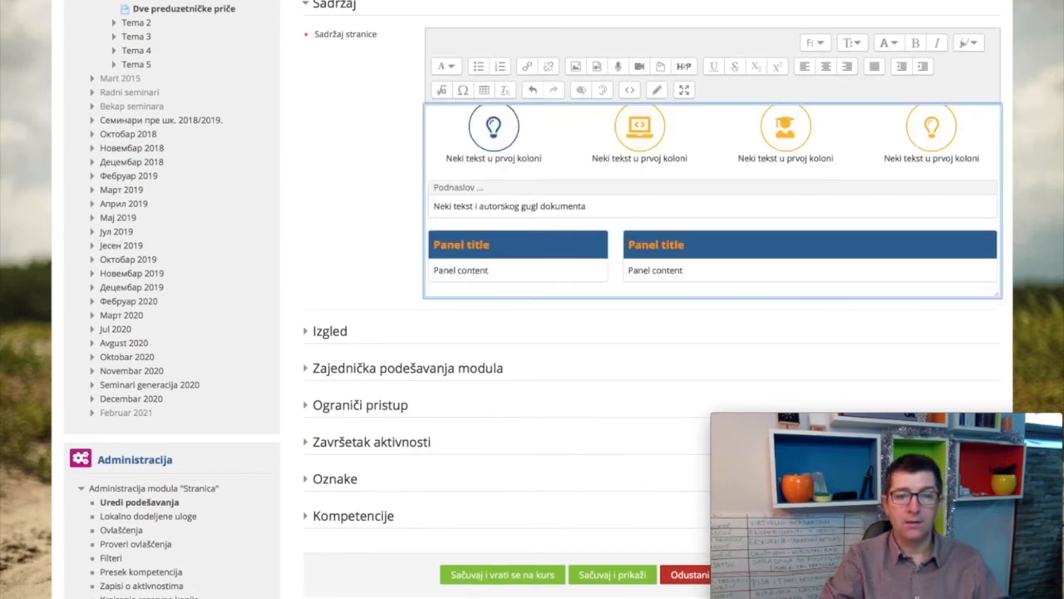
Step: Save and display the page and check the layout of the two "Panel title" panels
{"action": "left_click", "coordinate": [593, 575]}
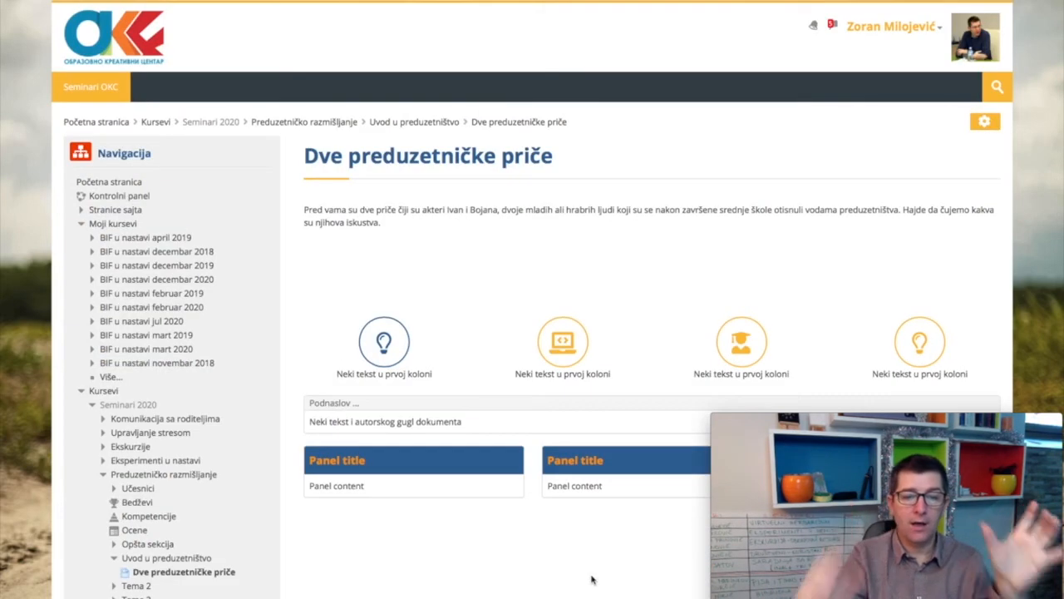
{"action": "scroll", "coordinate": [613, 440], "scroll_direction": "down", "scroll_amount": 2}
{"action": "scroll", "coordinate": [613, 435], "scroll_direction": "down", "scroll_amount": 3}
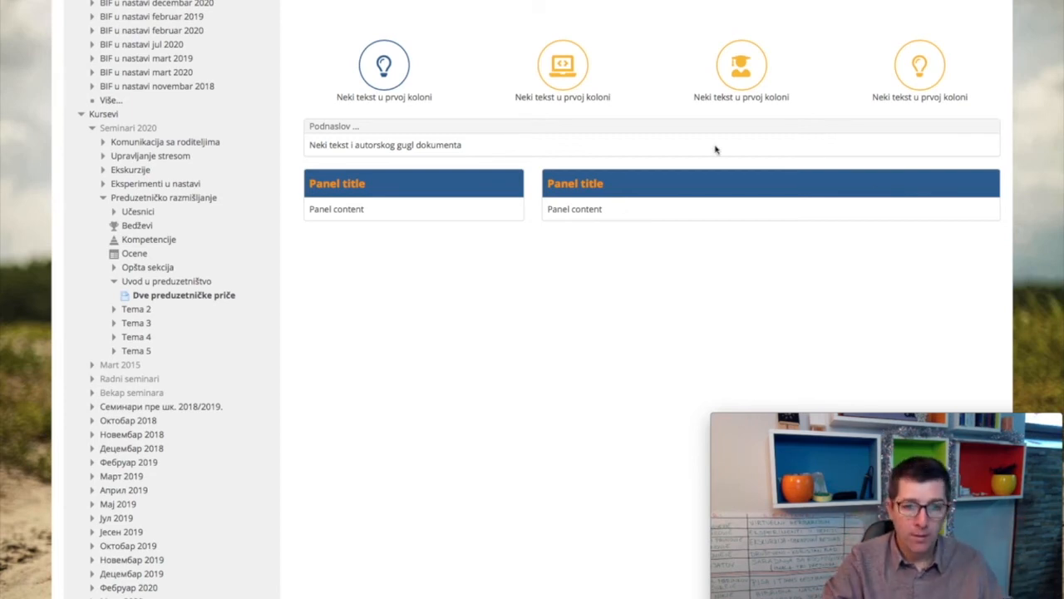
{"action": "scroll", "coordinate": [271, 288], "scroll_direction": "down", "scroll_amount": 5}
{"action": "left_click", "coordinate": [138, 370]}
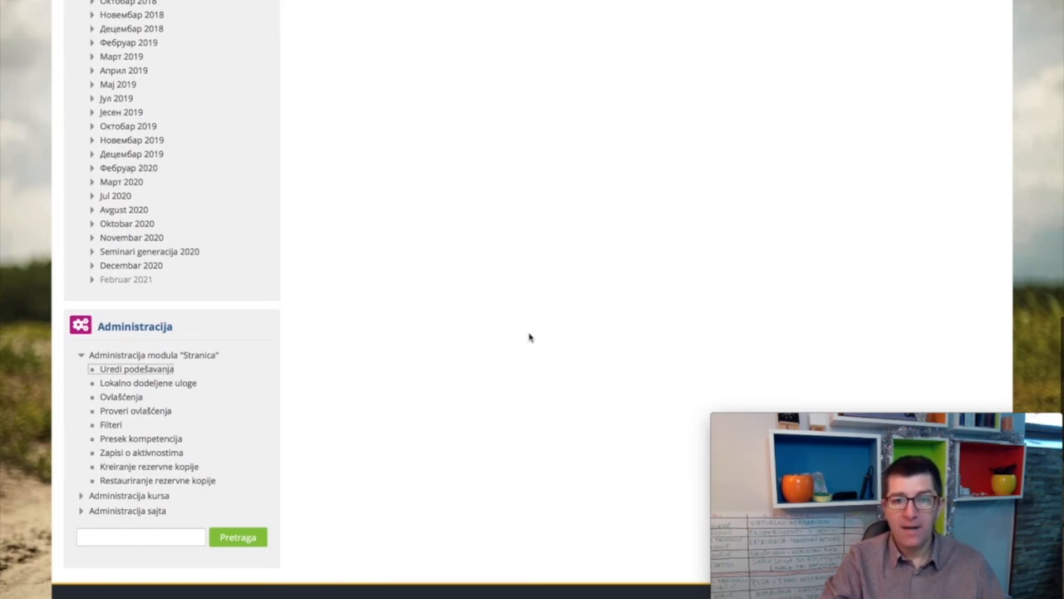
{"action": "scroll", "coordinate": [529, 338], "scroll_direction": "up", "scroll_amount": 7}
{"action": "scroll", "coordinate": [529, 337], "scroll_direction": "down", "scroll_amount": 6}
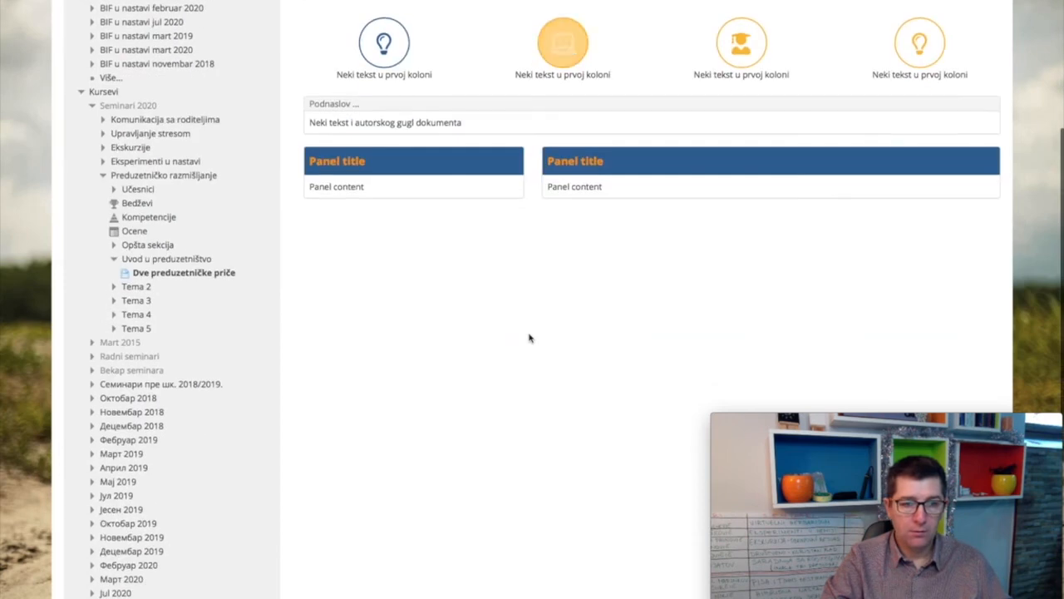
{"action": "scroll", "coordinate": [350, 334], "scroll_direction": "down", "scroll_amount": 1}
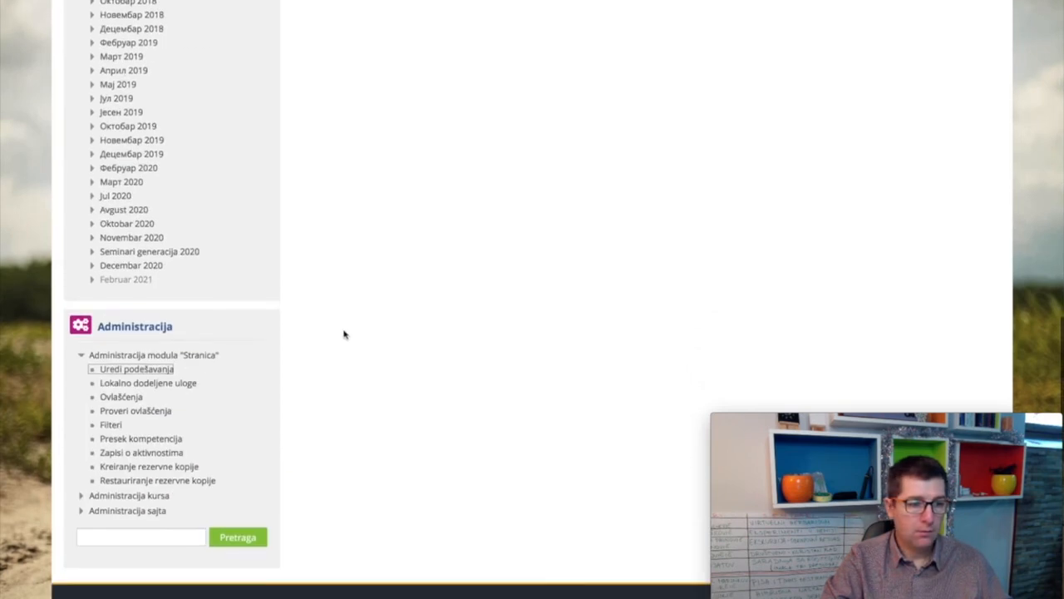
Step: Reopen the settings of the page "Dve preduzetničke priče" and show the end of its content's HTML source
{"action": "left_click", "coordinate": [156, 370]}
{"action": "scroll", "coordinate": [607, 333], "scroll_direction": "down", "scroll_amount": 5}
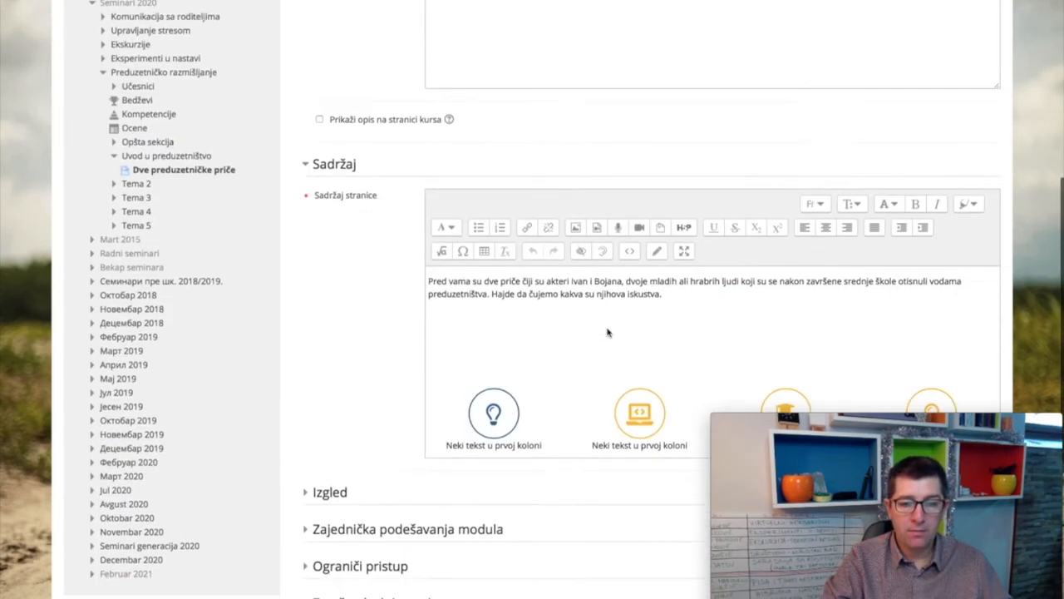
{"action": "scroll", "coordinate": [607, 333], "scroll_direction": "down", "scroll_amount": 4}
{"action": "scroll", "coordinate": [602, 195], "scroll_direction": "down", "scroll_amount": 3}
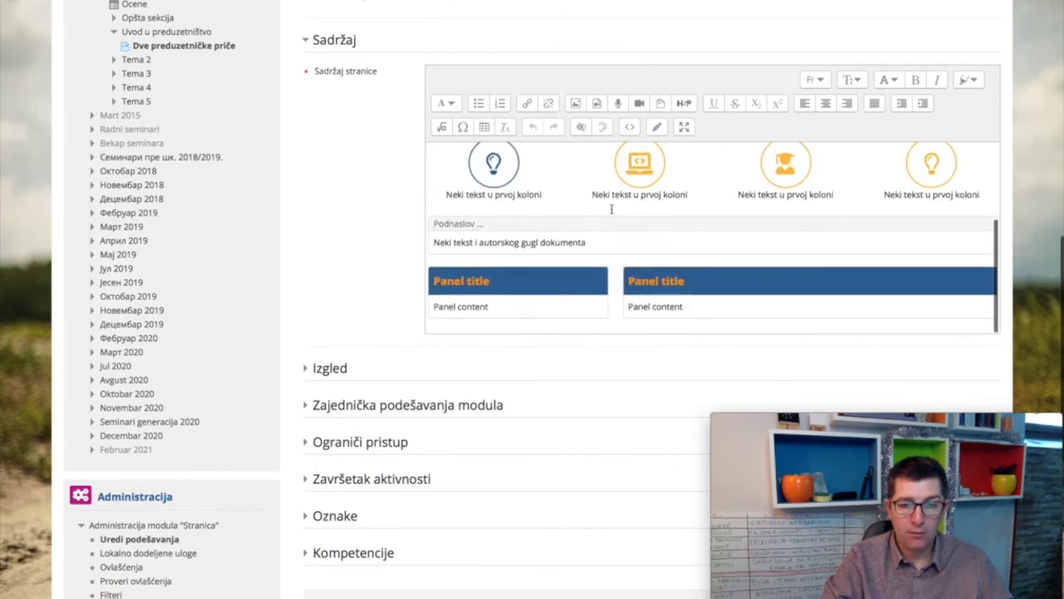
{"action": "left_click", "coordinate": [629, 126]}
{"action": "scroll", "coordinate": [593, 299], "scroll_direction": "down", "scroll_amount": 3}
{"action": "scroll", "coordinate": [593, 300], "scroll_direction": "down", "scroll_amount": 10}
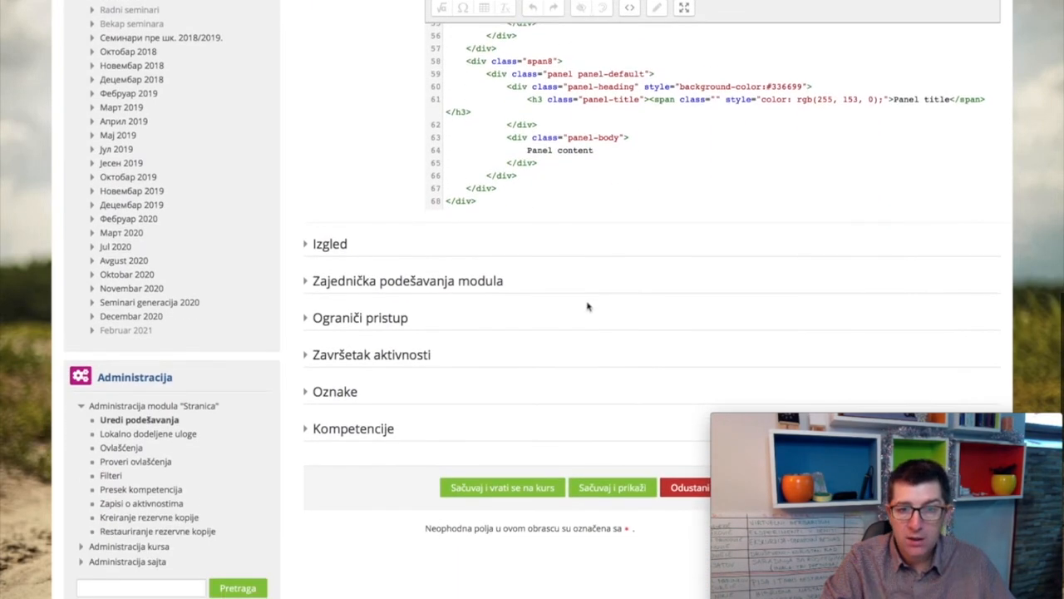
Step: Change the second panel column's class to span4 in the HTML source and preview the two panels
{"action": "scroll", "coordinate": [588, 306], "scroll_direction": "up", "scroll_amount": 2}
{"action": "scroll", "coordinate": [590, 301], "scroll_direction": "up", "scroll_amount": 4}
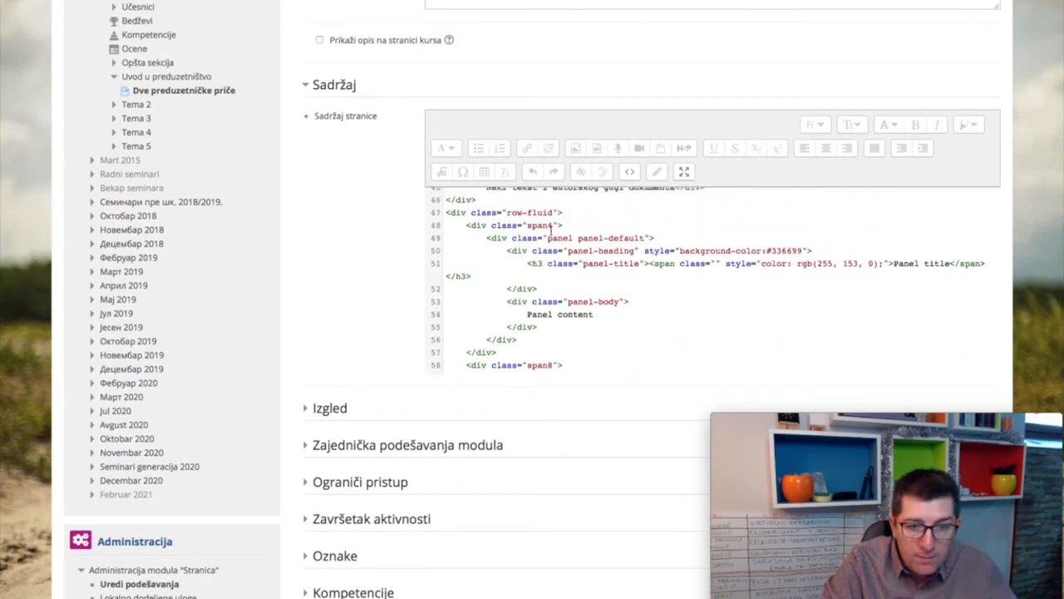
{"action": "scroll", "coordinate": [550, 226], "scroll_direction": "down", "scroll_amount": 4}
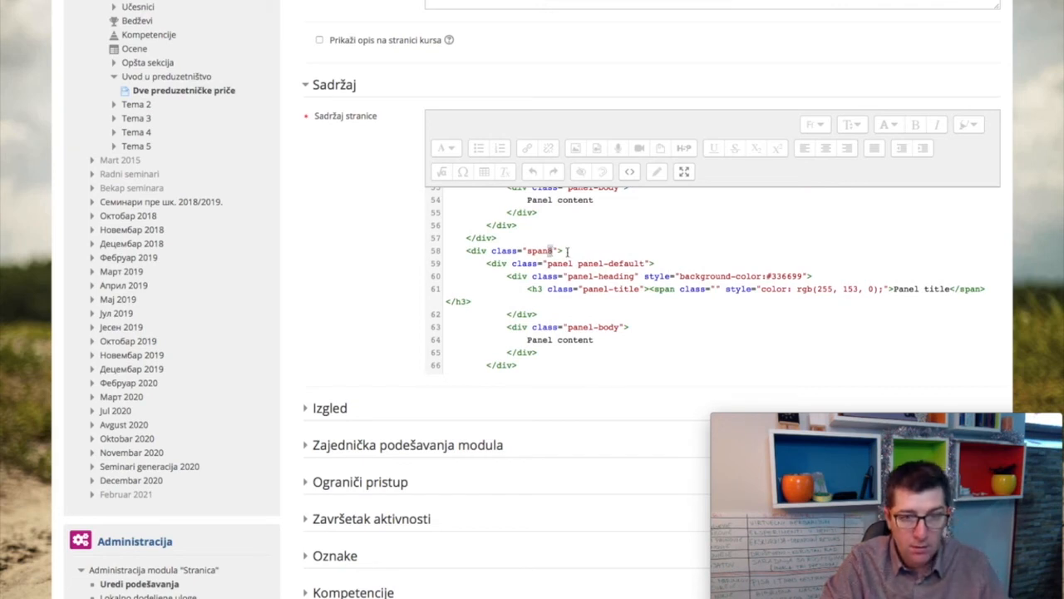
{"action": "left_click", "coordinate": [629, 172]}
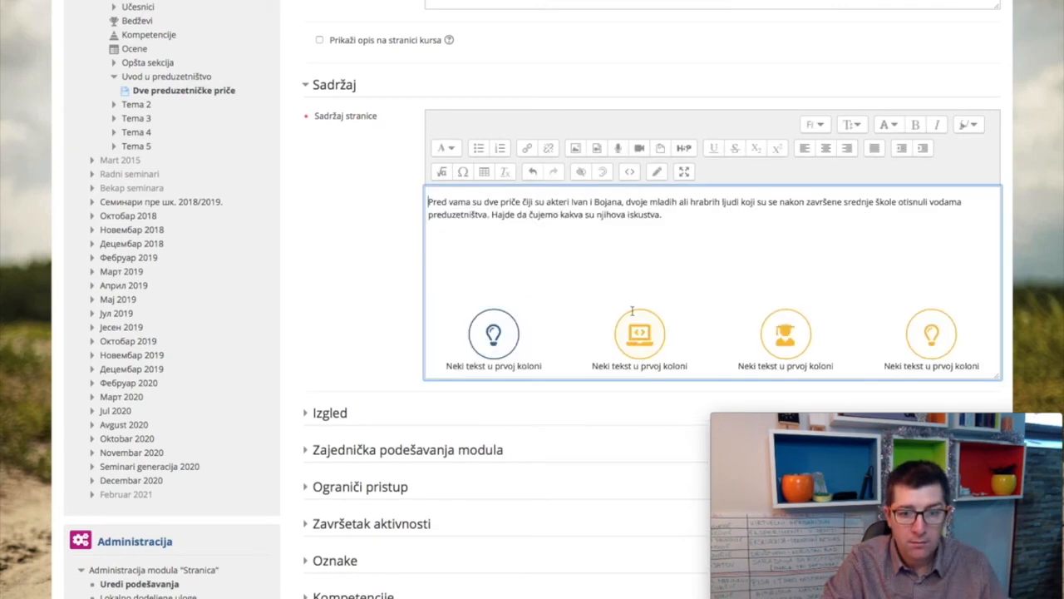
{"action": "scroll", "coordinate": [506, 350], "scroll_direction": "down", "scroll_amount": 3}
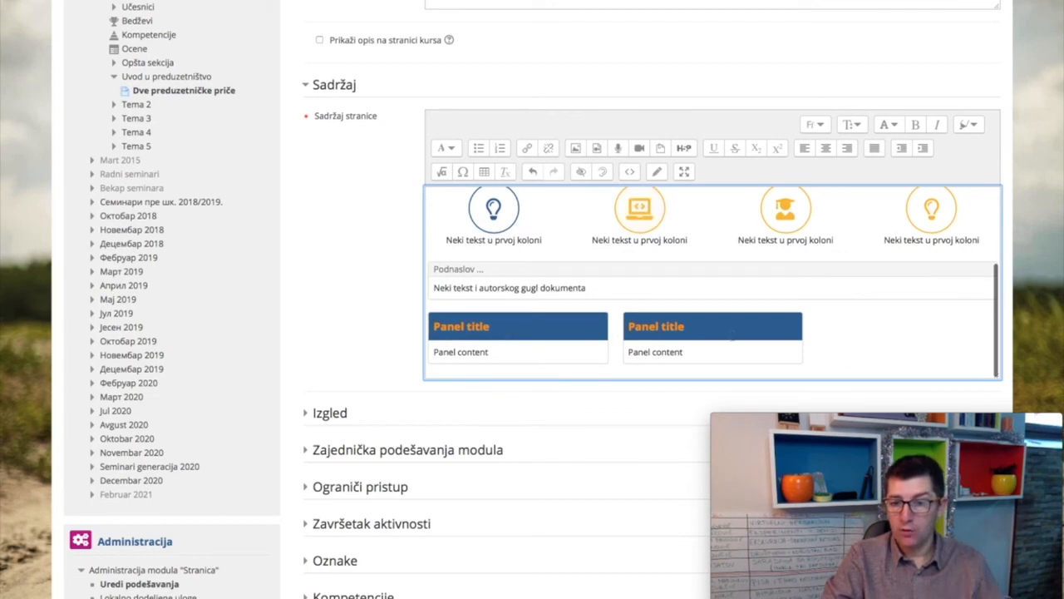
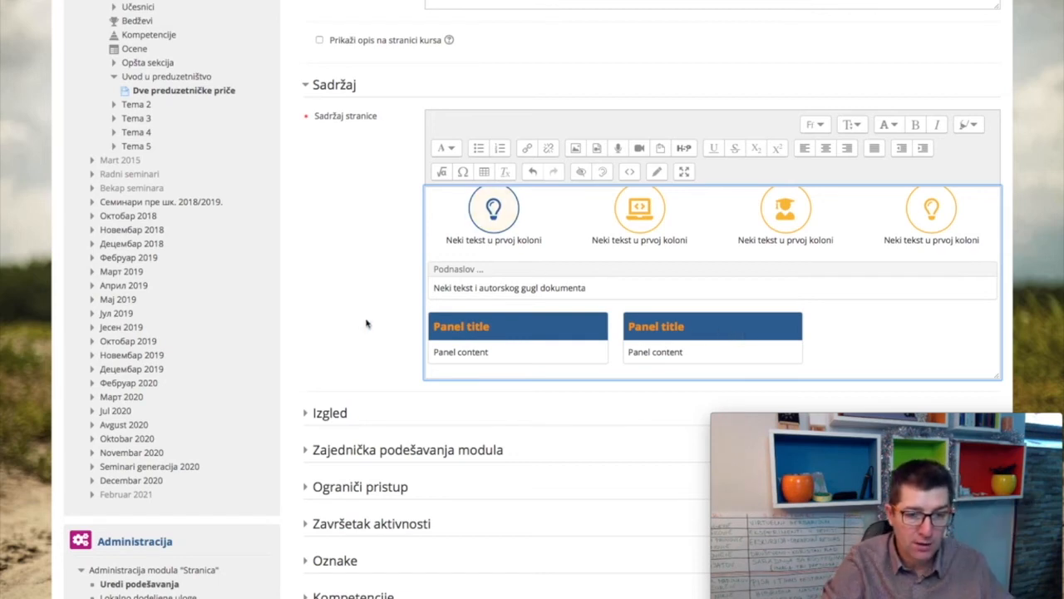
Step: Set the classes of both panel columns to span6 in the HTML source and preview the two panels
{"action": "scroll", "coordinate": [366, 323], "scroll_direction": "down", "scroll_amount": 3}
{"action": "scroll", "coordinate": [485, 275], "scroll_direction": "up", "scroll_amount": 3}
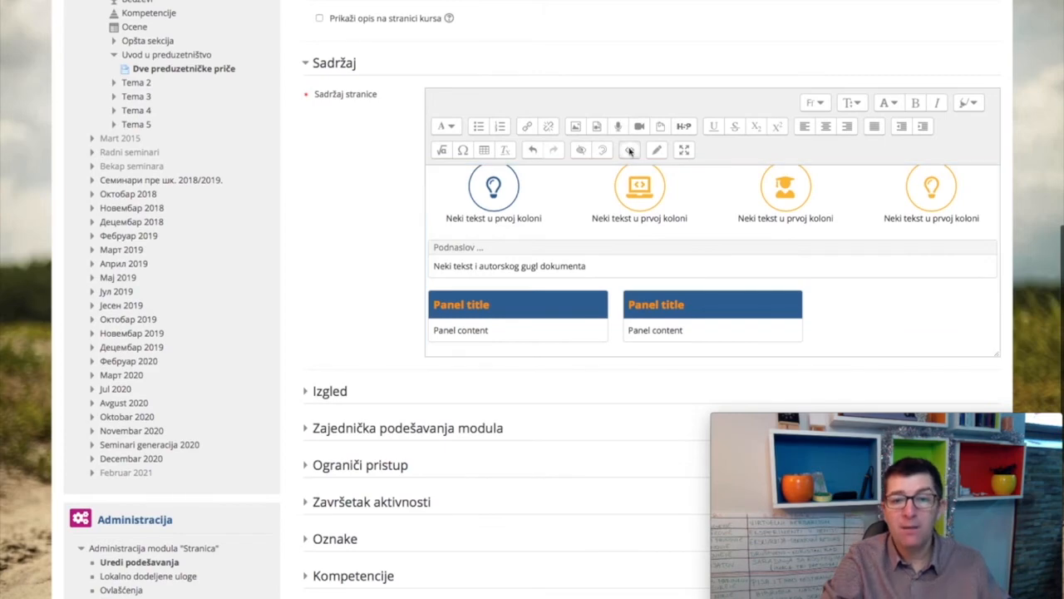
{"action": "left_click", "coordinate": [630, 151]}
{"action": "scroll", "coordinate": [605, 218], "scroll_direction": "down", "scroll_amount": 10}
{"action": "scroll", "coordinate": [605, 219], "scroll_direction": "down", "scroll_amount": 8}
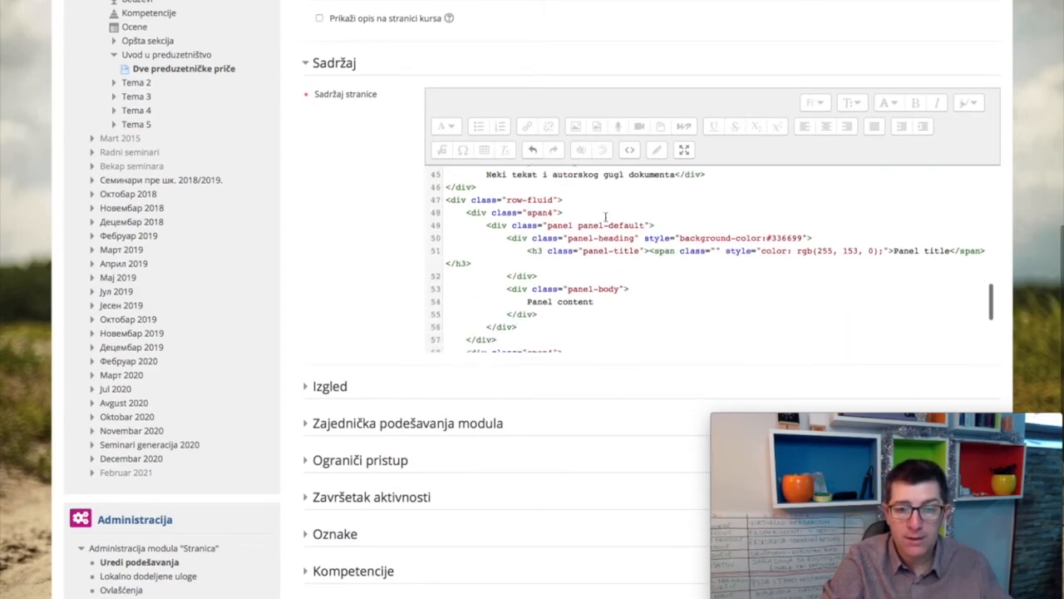
{"action": "scroll", "coordinate": [605, 217], "scroll_direction": "up", "scroll_amount": 4}
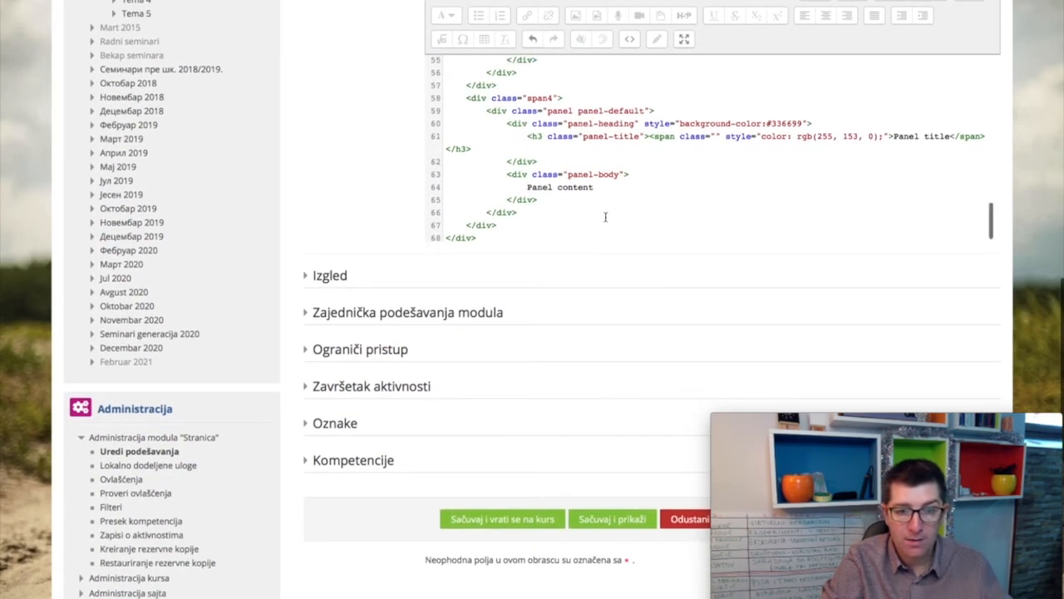
{"action": "scroll", "coordinate": [605, 217], "scroll_direction": "up", "scroll_amount": 3}
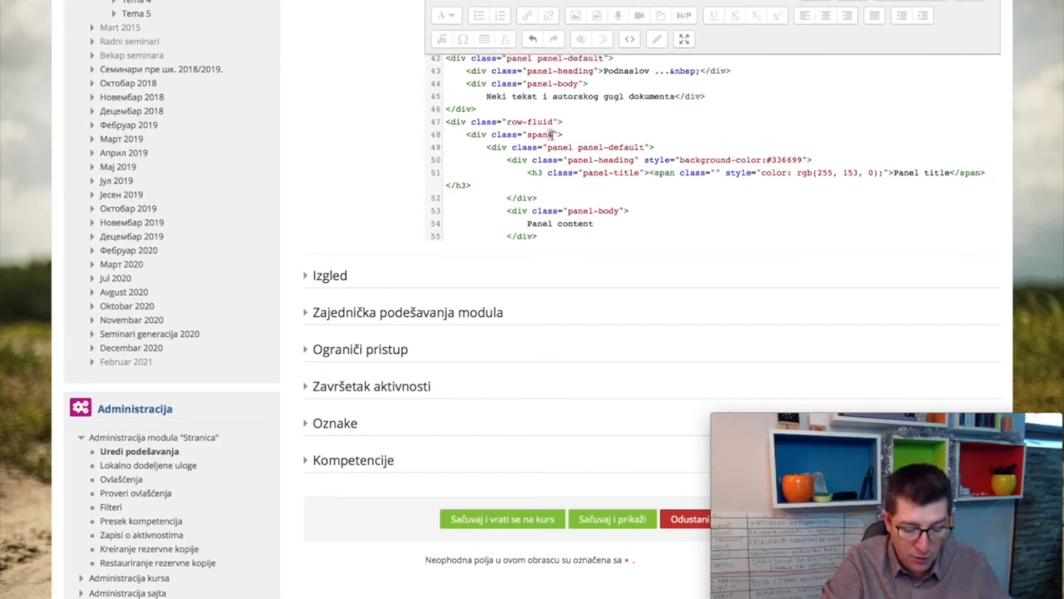
{"action": "scroll", "coordinate": [568, 145], "scroll_direction": "down", "scroll_amount": 4}
{"action": "left_click", "coordinate": [552, 138]}
{"action": "key", "text": "BackSpace"}
{"action": "type", "text": "6"}
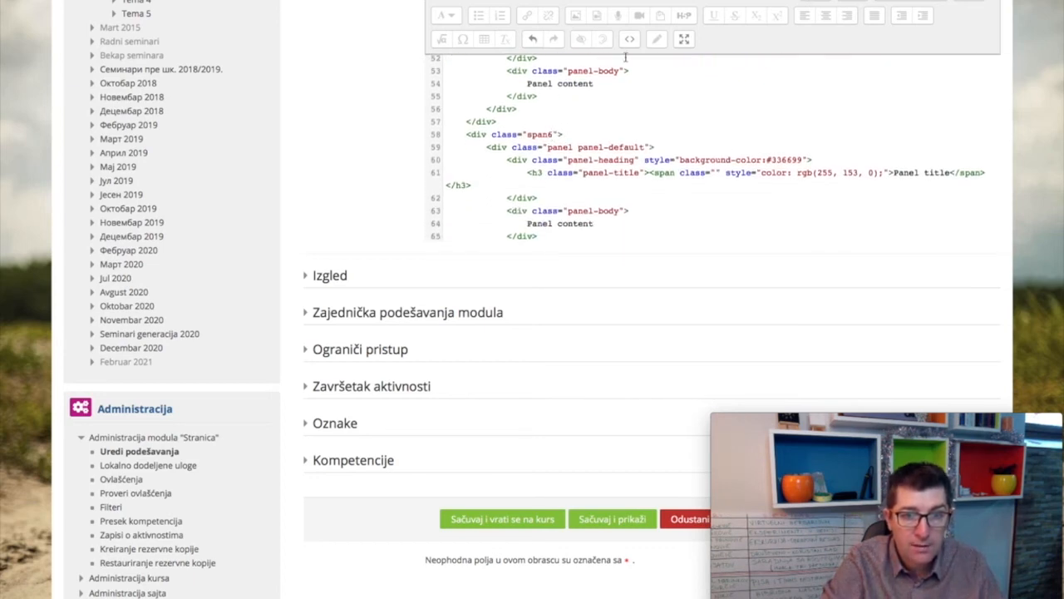
{"action": "left_click", "coordinate": [630, 40]}
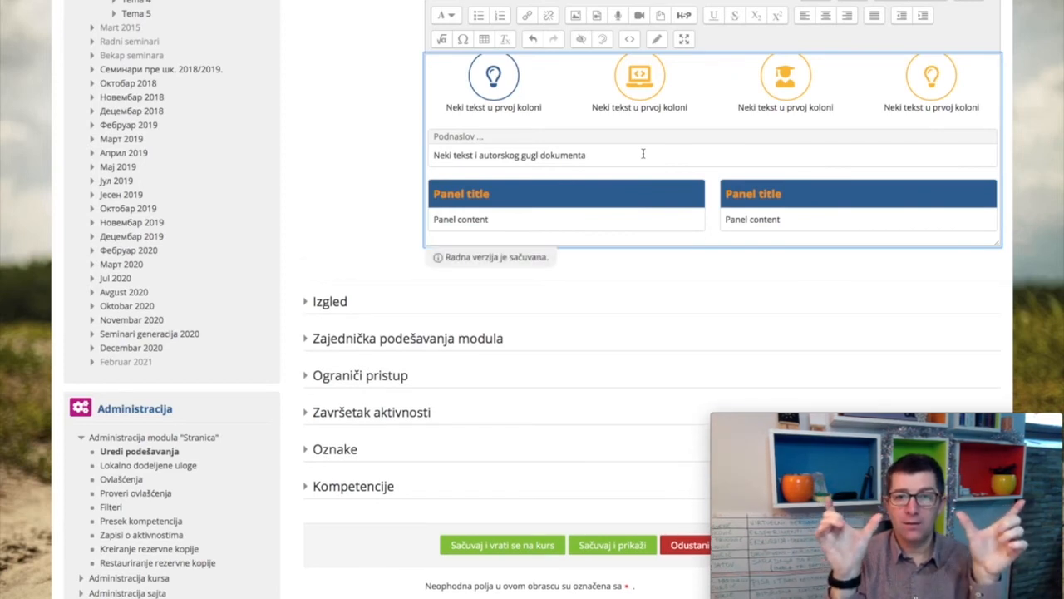
Step: Set the classes of both panel columns to span3 in the HTML source and preview the two panels
{"action": "left_click", "coordinate": [629, 39]}
{"action": "scroll", "coordinate": [592, 173], "scroll_direction": "down", "scroll_amount": 10}
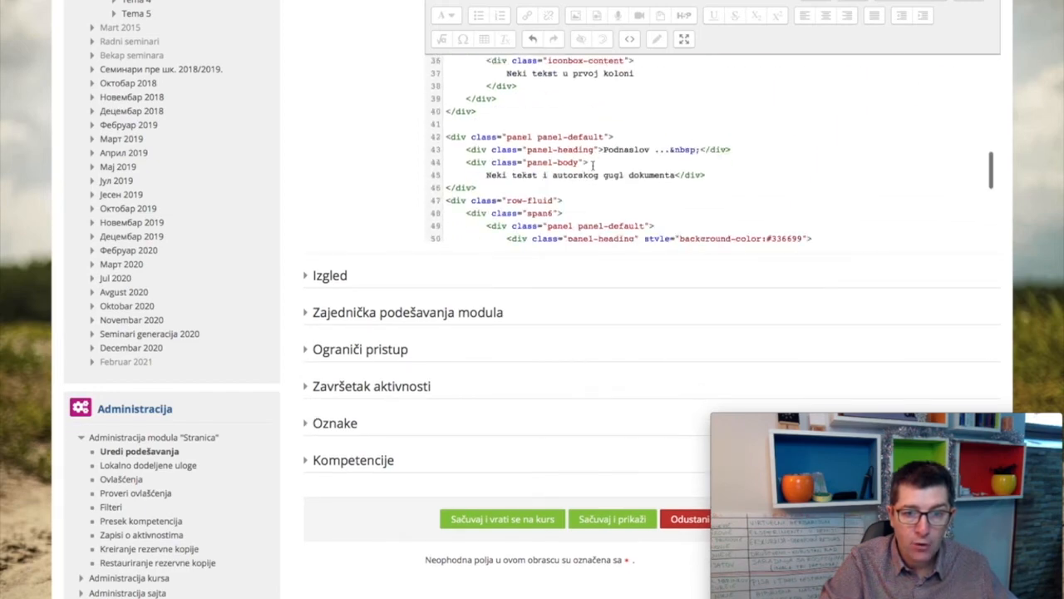
{"action": "scroll", "coordinate": [592, 166], "scroll_direction": "down", "scroll_amount": 8}
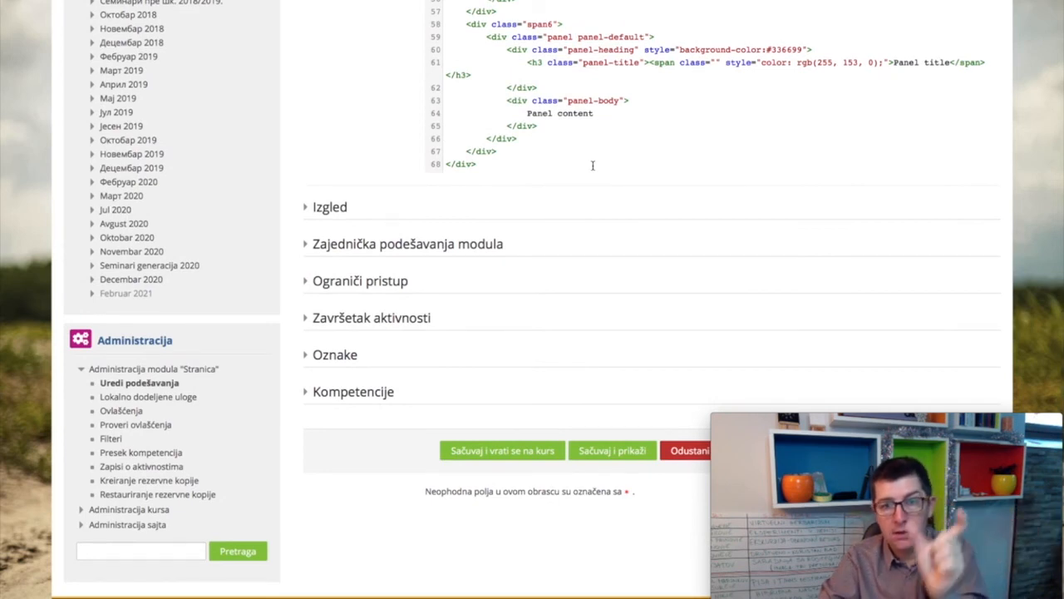
{"action": "scroll", "coordinate": [592, 166], "scroll_direction": "up", "scroll_amount": 2}
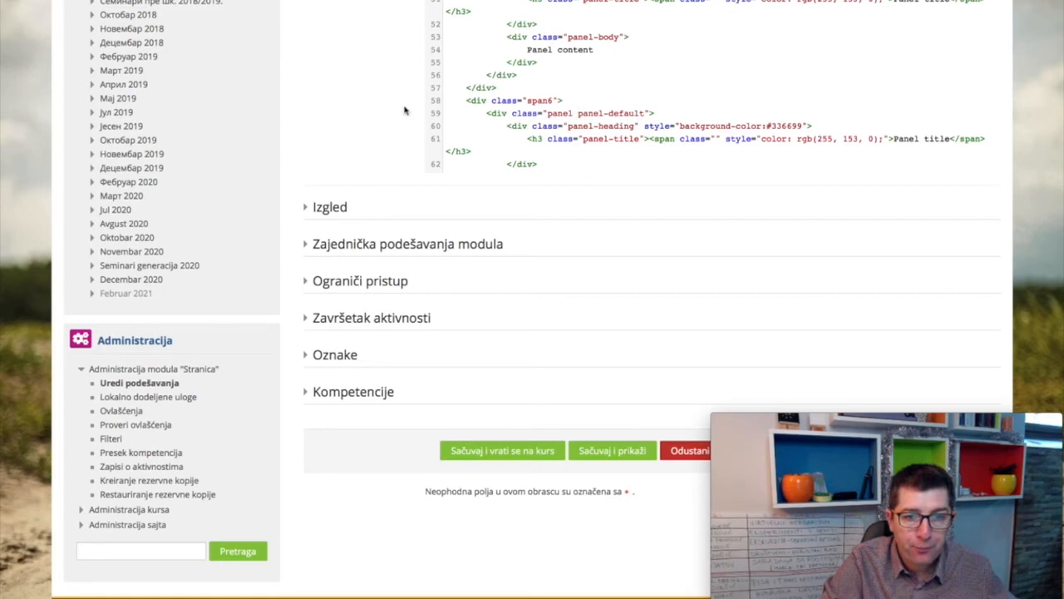
{"action": "scroll", "coordinate": [405, 110], "scroll_direction": "up", "scroll_amount": 3}
{"action": "scroll", "coordinate": [537, 229], "scroll_direction": "up", "scroll_amount": 2}
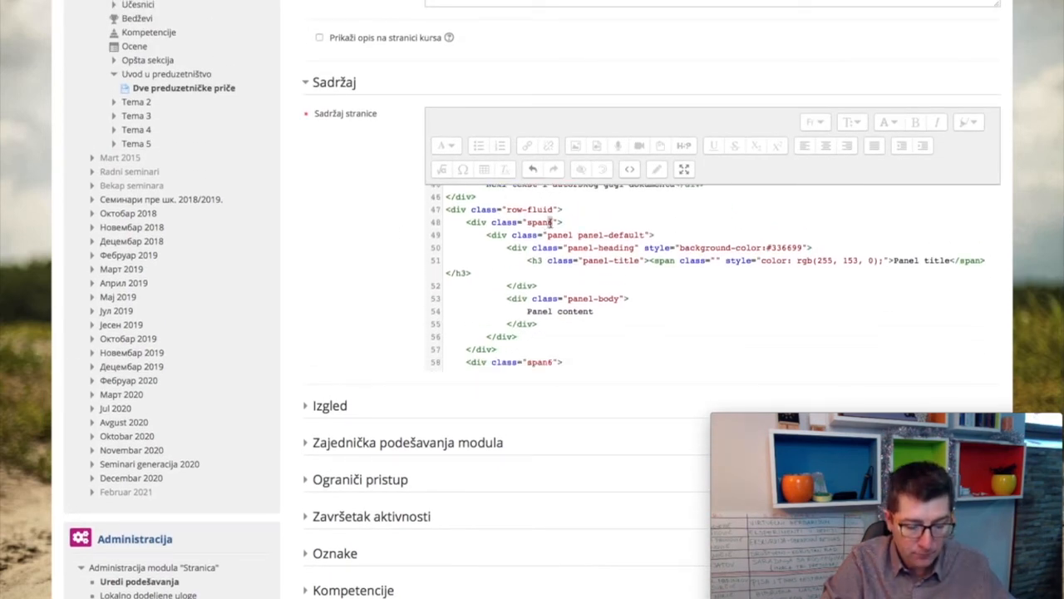
{"action": "scroll", "coordinate": [550, 223], "scroll_direction": "down", "scroll_amount": 3}
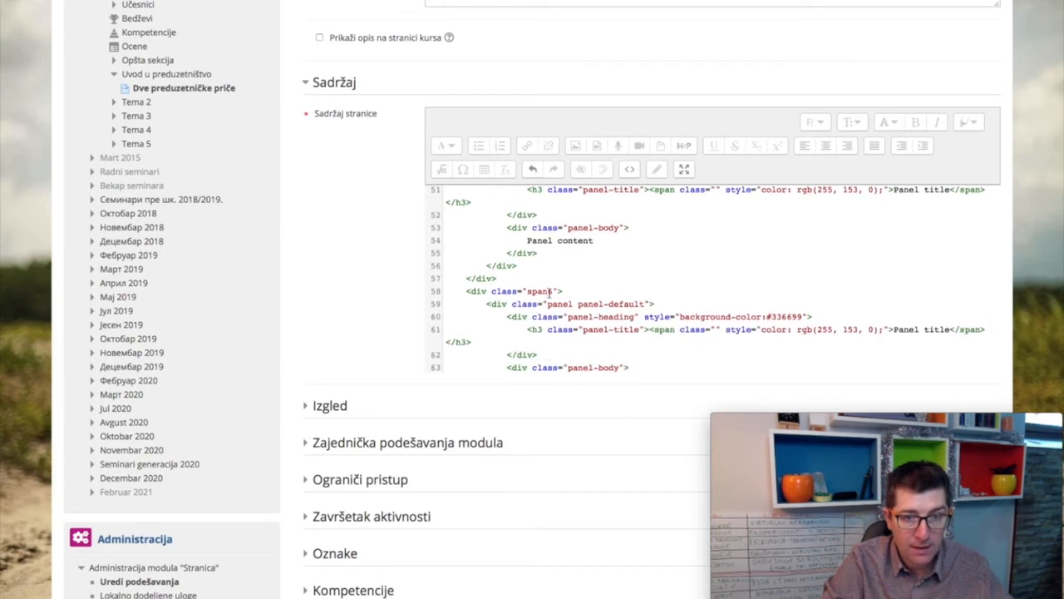
{"action": "left_click", "coordinate": [629, 169]}
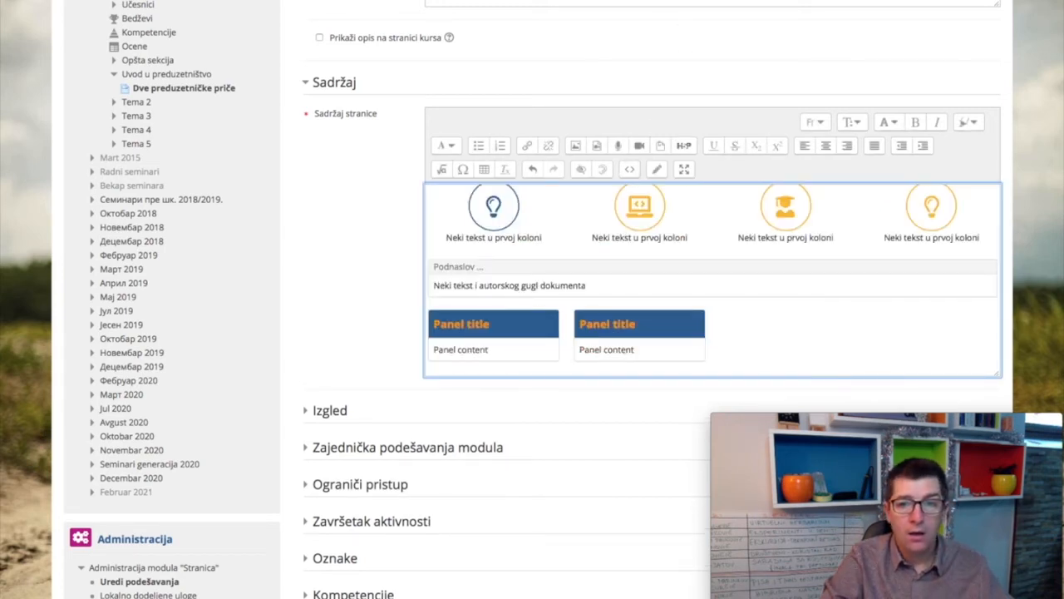
{"action": "left_click", "coordinate": [630, 170]}
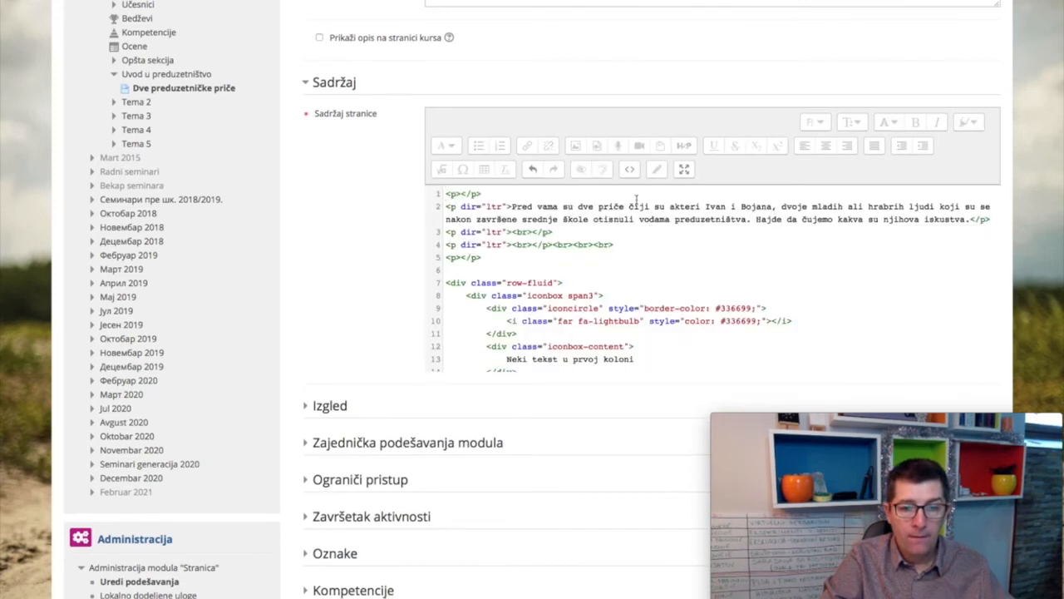
{"action": "left_click", "coordinate": [629, 170]}
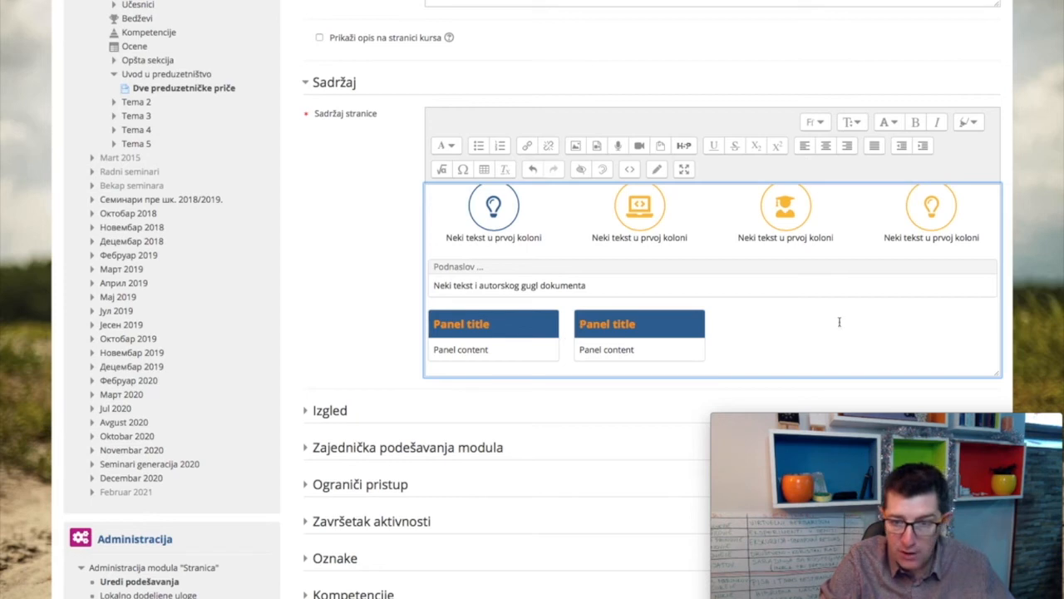
Step: Set the classes of both "Panel title" columns to span4 in the HTML source
{"action": "left_click", "coordinate": [629, 169]}
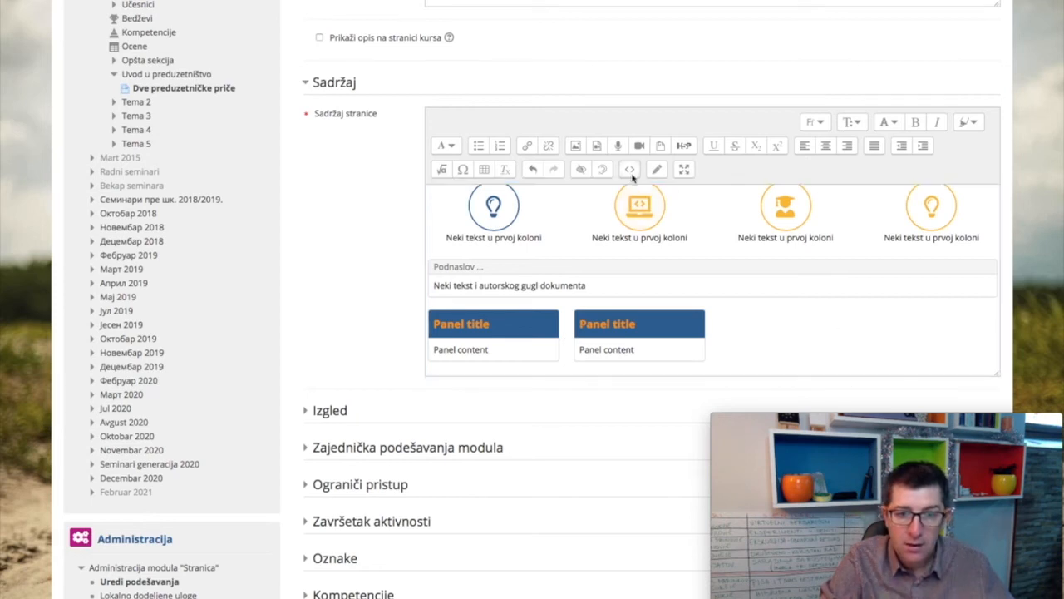
{"action": "scroll", "coordinate": [661, 243], "scroll_direction": "down", "scroll_amount": 5}
{"action": "scroll", "coordinate": [661, 242], "scroll_direction": "down", "scroll_amount": 10}
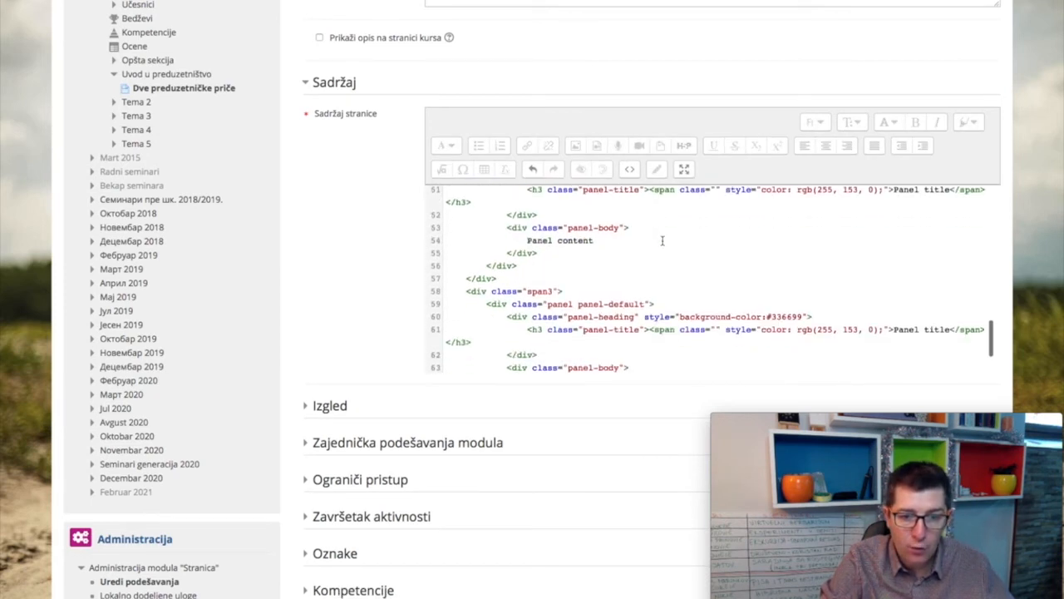
{"action": "scroll", "coordinate": [542, 181], "scroll_direction": "up", "scroll_amount": 5}
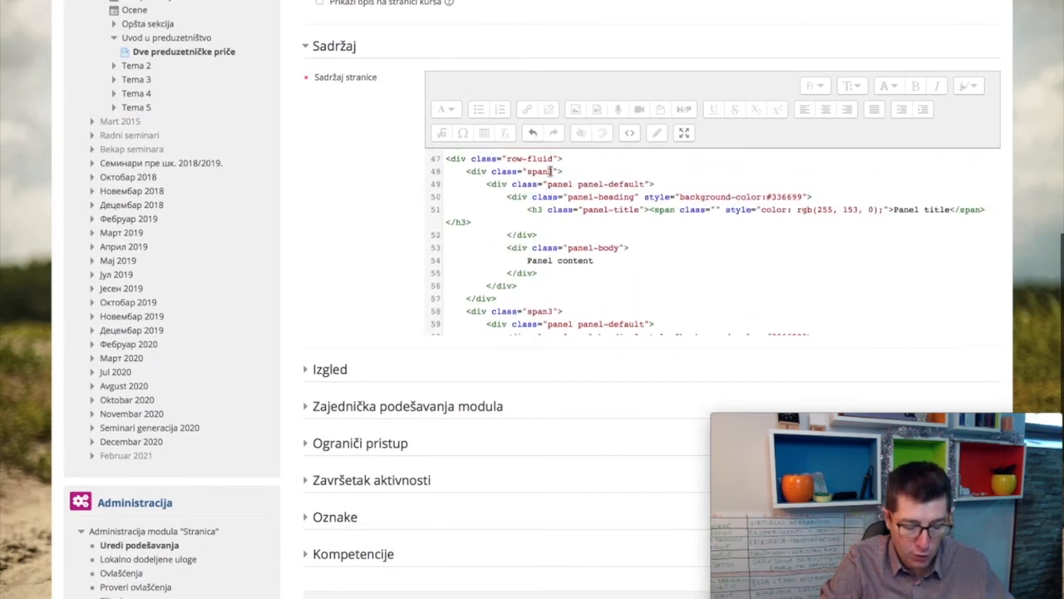
{"action": "scroll", "coordinate": [565, 195], "scroll_direction": "down", "scroll_amount": 3}
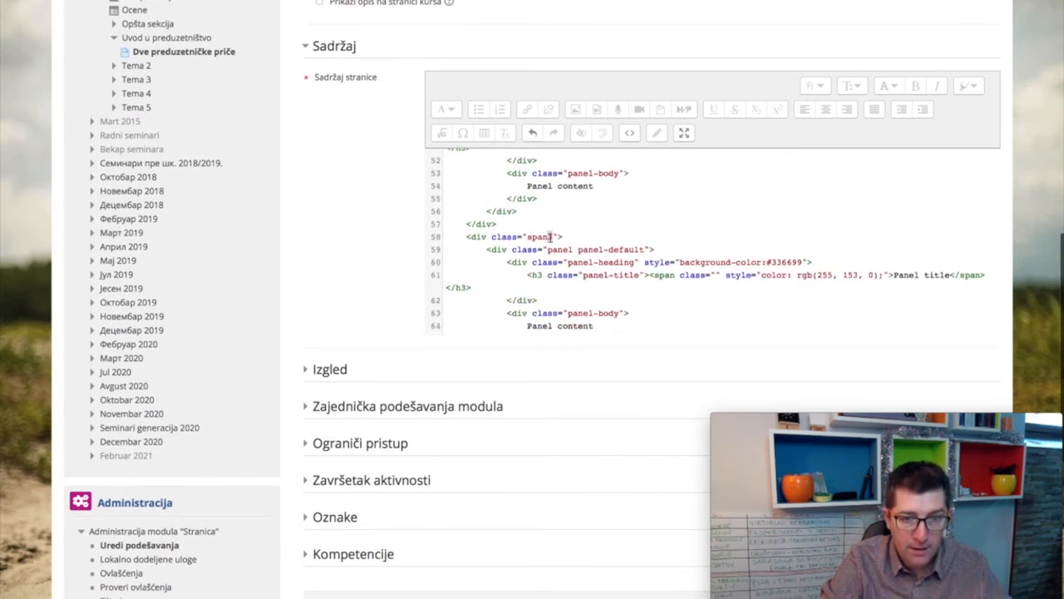
Step: Duplicate the second span4 panel column inside the same row-fluid block and preview the three panels
{"action": "scroll", "coordinate": [548, 240], "scroll_direction": "down", "scroll_amount": 3}
{"action": "left_click_drag", "start_coordinate": [467, 190], "coordinate": [509, 311]}
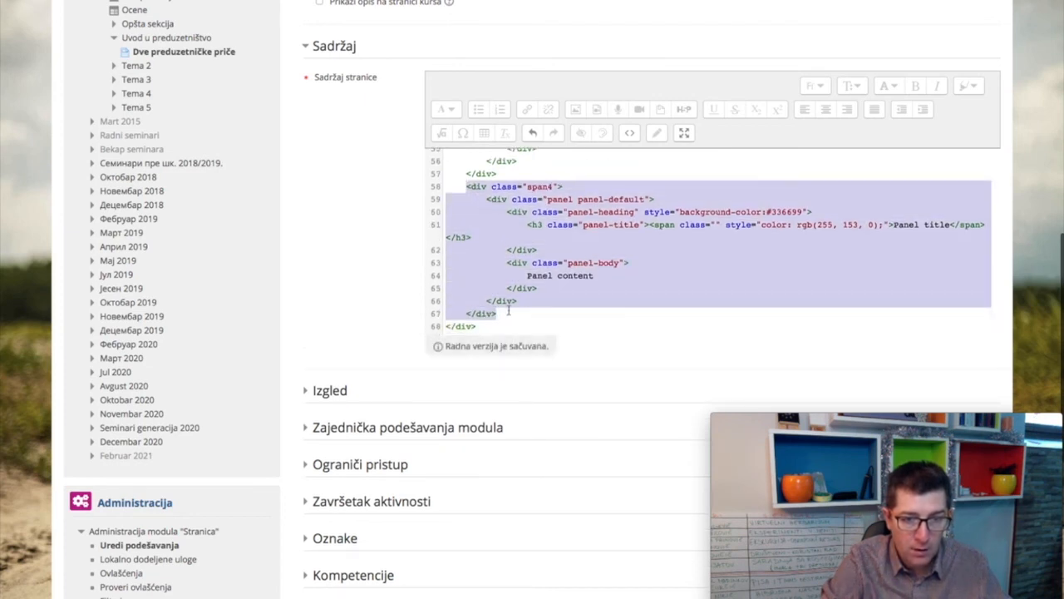
{"action": "left_click", "coordinate": [508, 314]}
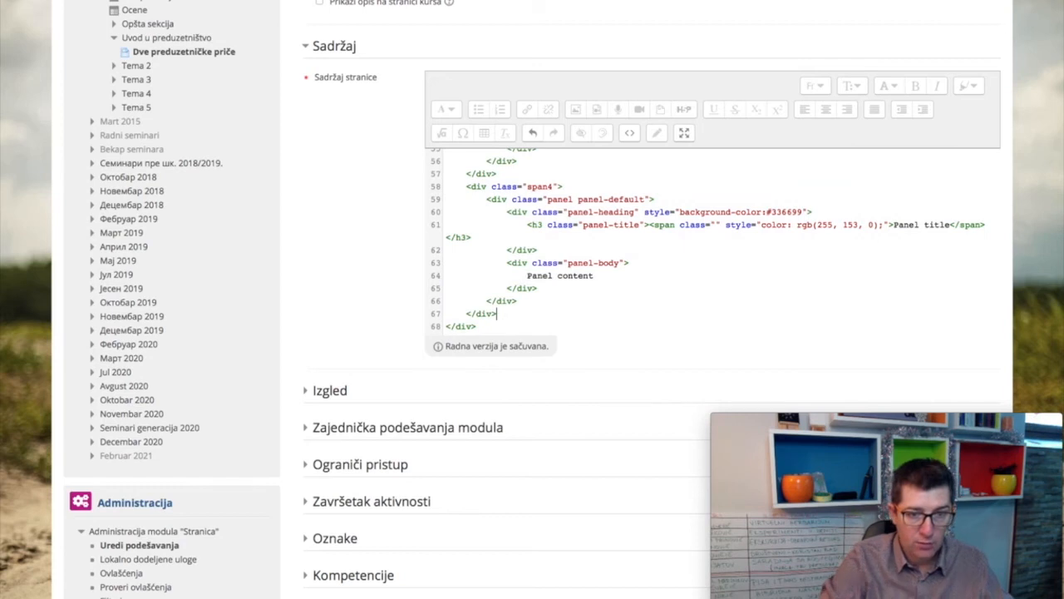
{"action": "left_click", "coordinate": [630, 133]}
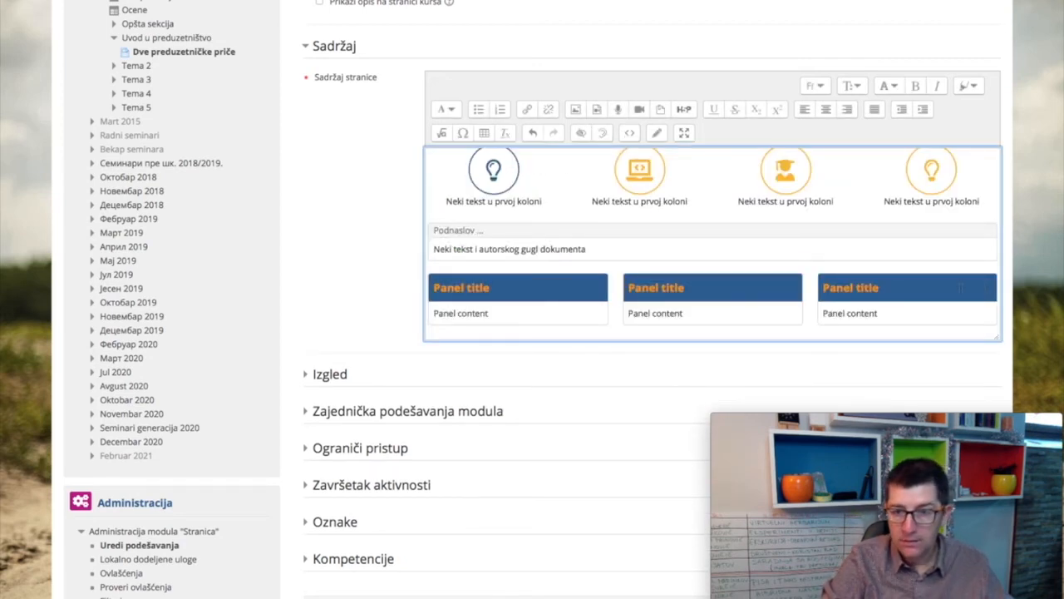
{"action": "scroll", "coordinate": [906, 293], "scroll_direction": "down", "scroll_amount": 2}
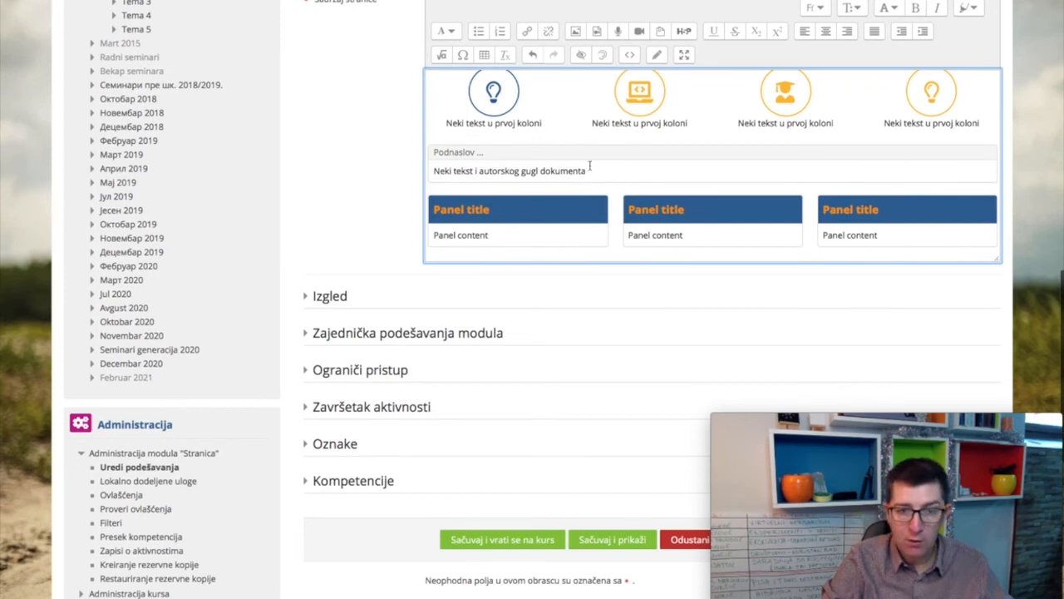
Step: Delete the panel-heading and panel-body blocks inside the first span4 column's panel in the HTML source and preview the row
{"action": "left_click", "coordinate": [631, 54]}
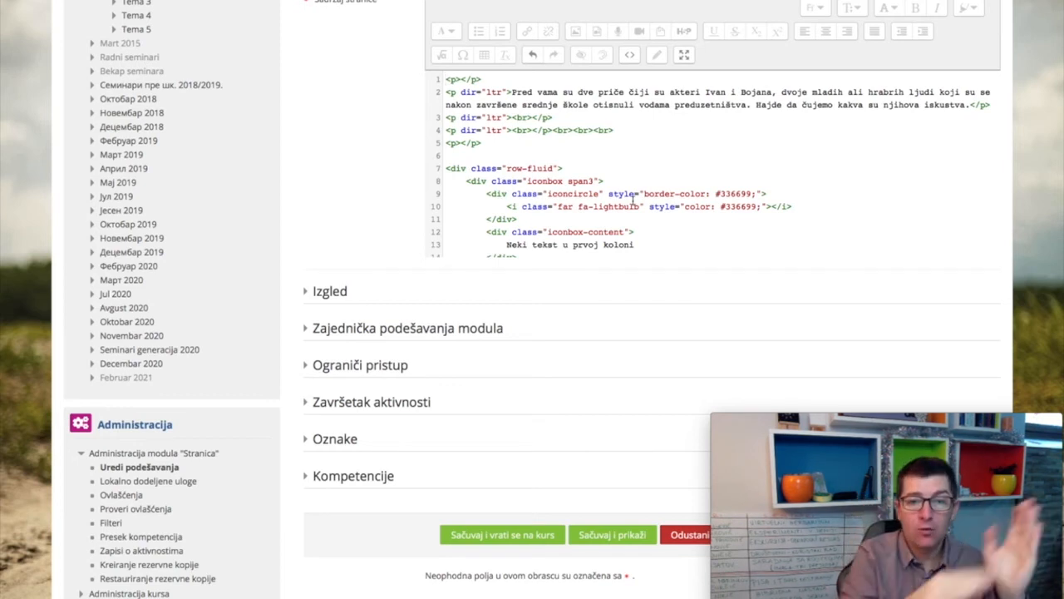
{"action": "scroll", "coordinate": [665, 177], "scroll_direction": "down", "scroll_amount": 10}
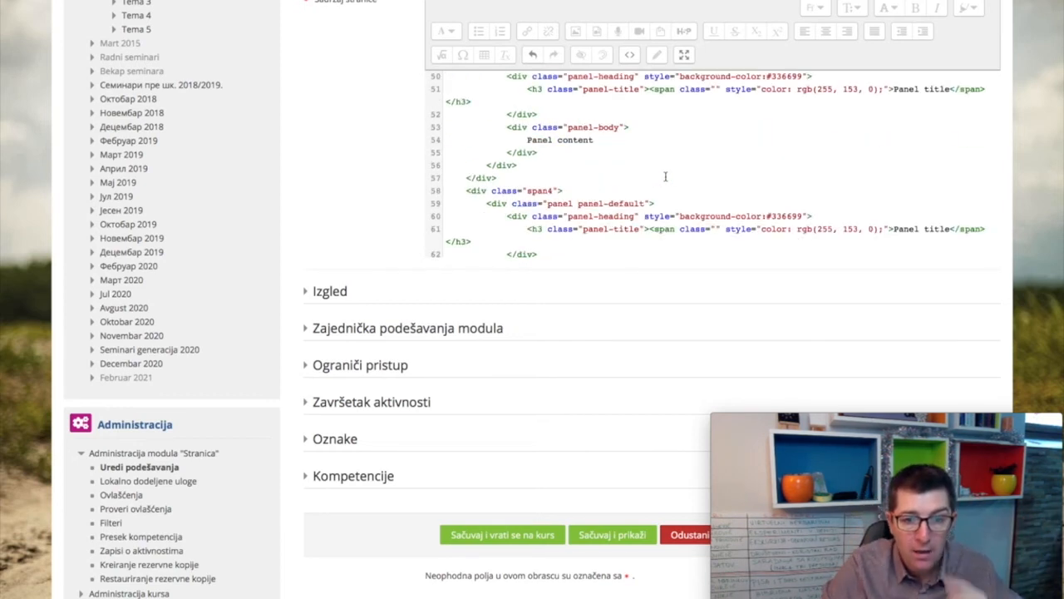
{"action": "scroll", "coordinate": [665, 177], "scroll_direction": "up", "scroll_amount": 2}
{"action": "scroll", "coordinate": [665, 176], "scroll_direction": "down", "scroll_amount": 2}
{"action": "scroll", "coordinate": [665, 177], "scroll_direction": "up", "scroll_amount": 3}
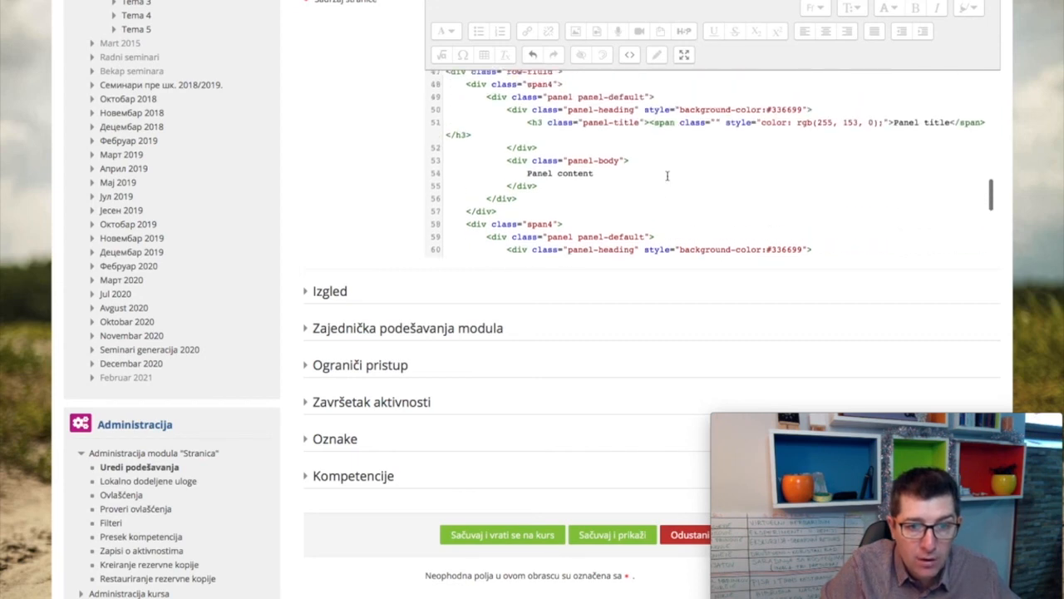
{"action": "scroll", "coordinate": [667, 174], "scroll_direction": "up", "scroll_amount": 3}
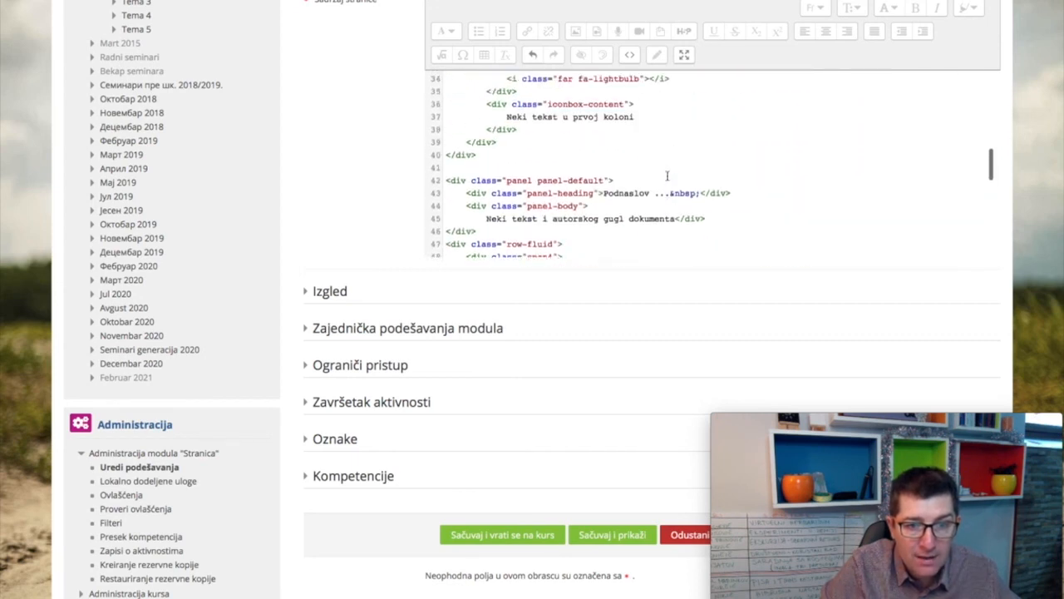
{"action": "scroll", "coordinate": [666, 175], "scroll_direction": "down", "scroll_amount": 1}
{"action": "scroll", "coordinate": [667, 174], "scroll_direction": "down", "scroll_amount": 3}
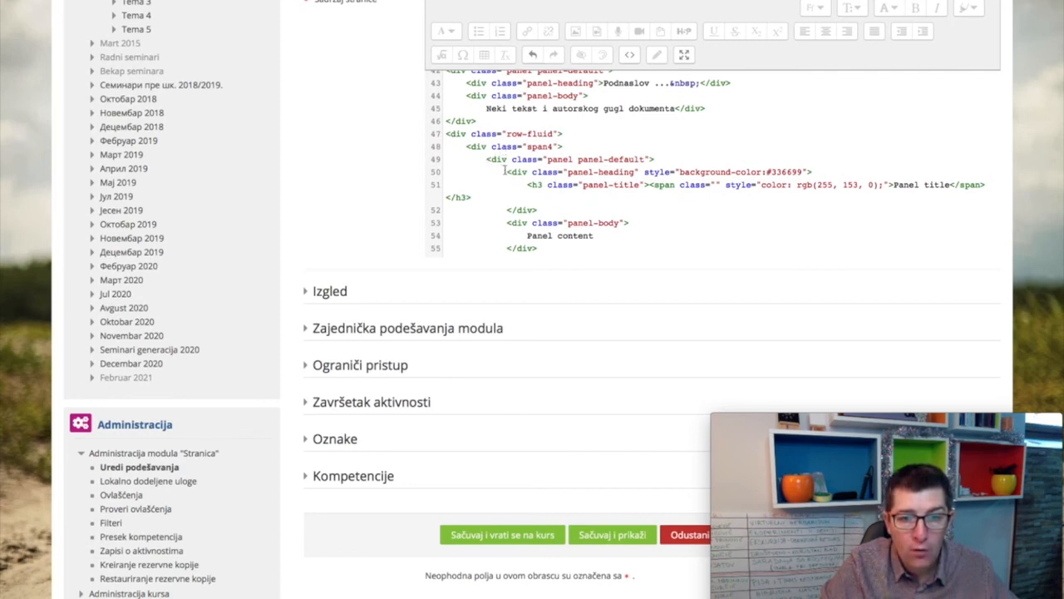
{"action": "left_click_drag", "start_coordinate": [507, 171], "coordinate": [554, 246]}
{"action": "scroll", "coordinate": [584, 236], "scroll_direction": "down", "scroll_amount": 2}
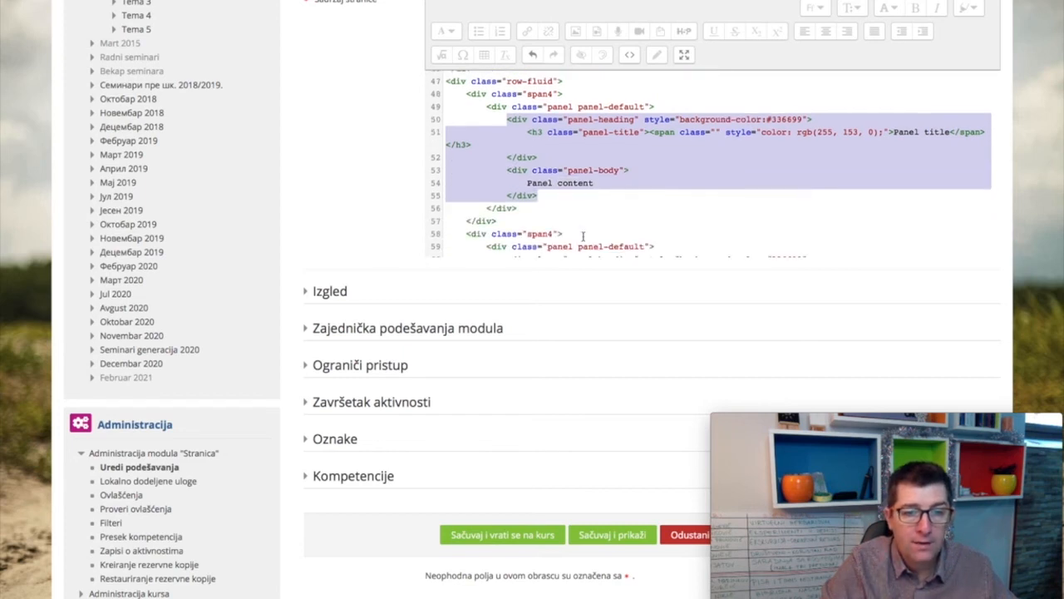
{"action": "scroll", "coordinate": [583, 236], "scroll_direction": "up", "scroll_amount": 2}
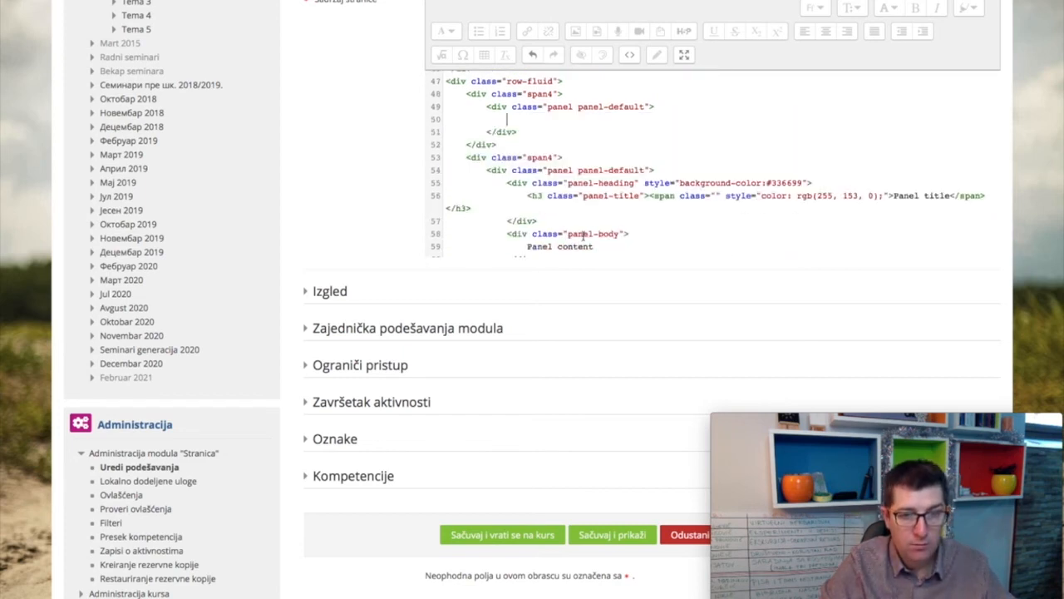
{"action": "left_click", "coordinate": [629, 55]}
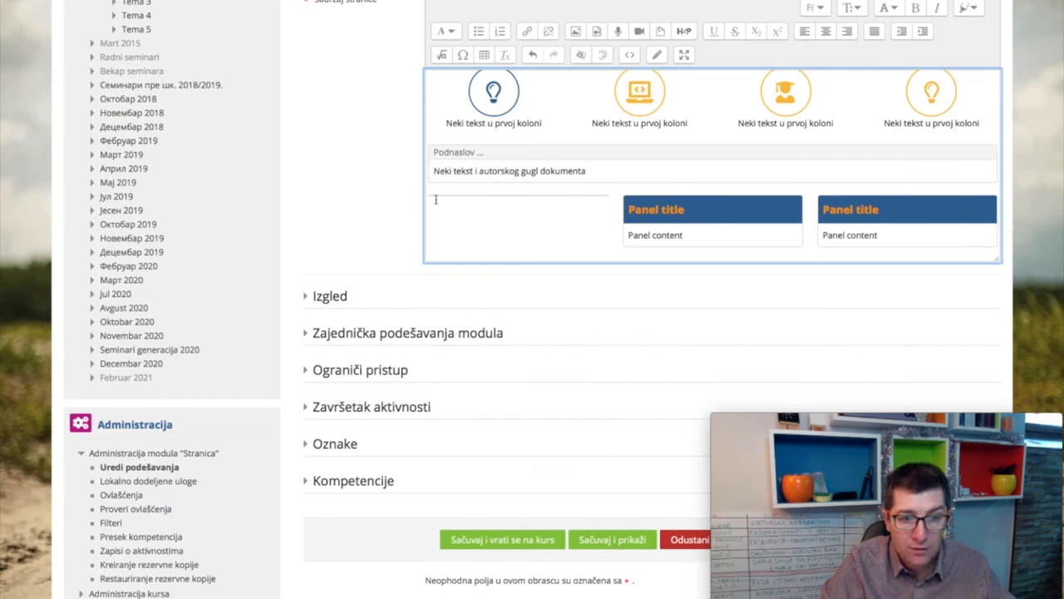
Step: Examine in the HTML source how the panels are nested inside the span4 columns, including the emptied first one
{"action": "left_click", "coordinate": [629, 54]}
{"action": "scroll", "coordinate": [602, 239], "scroll_direction": "down", "scroll_amount": 8}
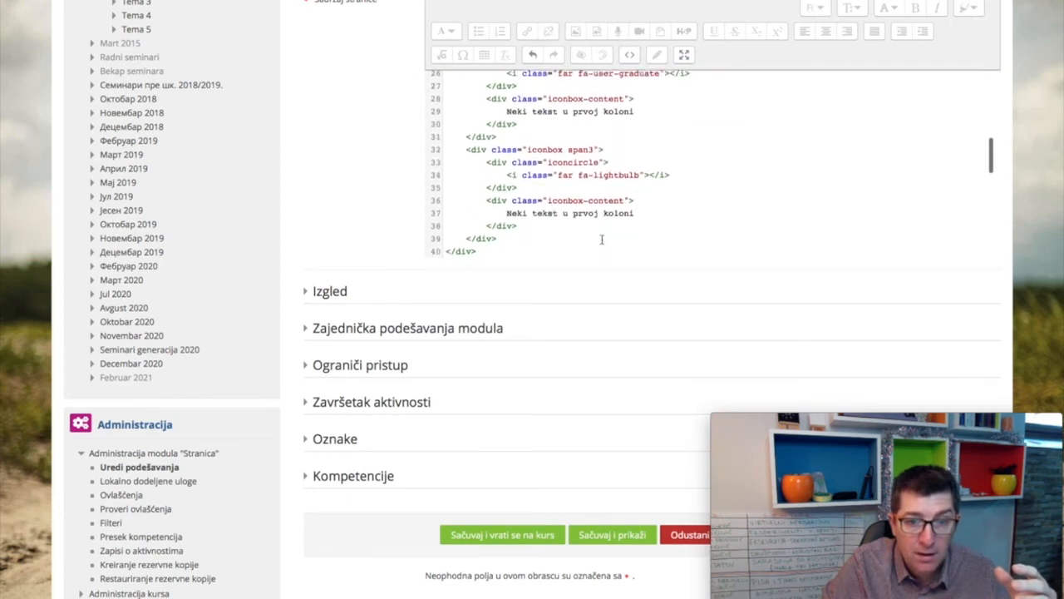
{"action": "scroll", "coordinate": [602, 239], "scroll_direction": "down", "scroll_amount": 7}
{"action": "scroll", "coordinate": [602, 239], "scroll_direction": "down", "scroll_amount": 1}
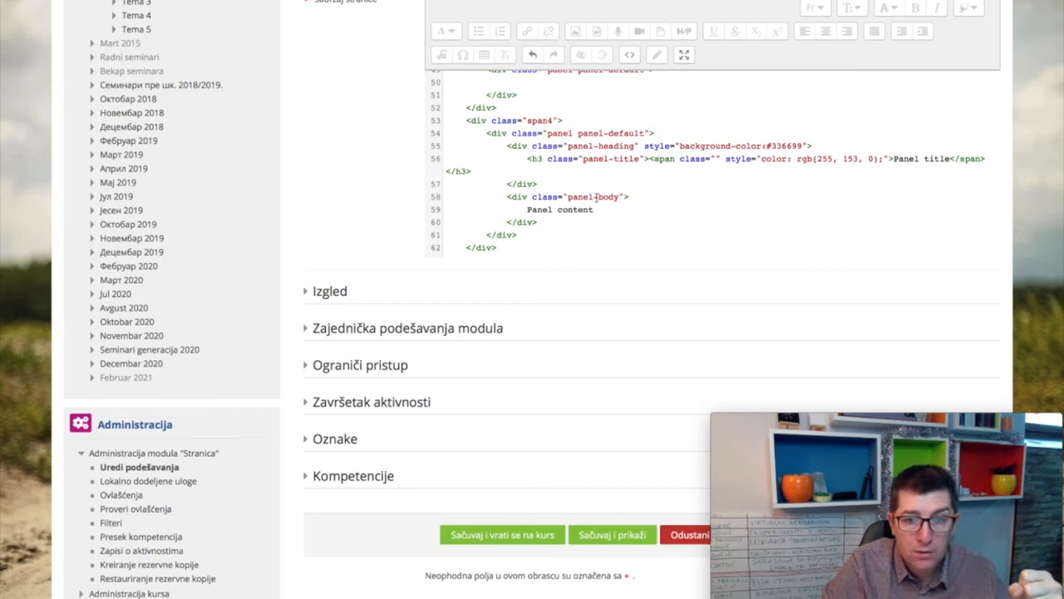
{"action": "key", "text": "ctrl+v"}
{"action": "scroll", "coordinate": [596, 197], "scroll_direction": "up", "scroll_amount": 2}
{"action": "scroll", "coordinate": [596, 197], "scroll_direction": "up", "scroll_amount": 1}
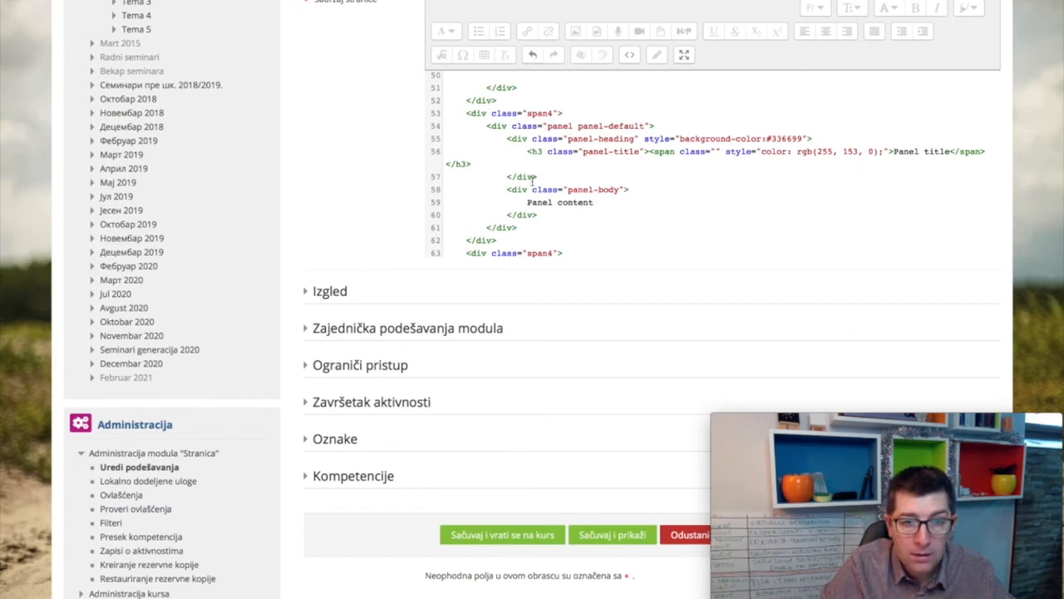
{"action": "scroll", "coordinate": [503, 179], "scroll_direction": "down", "scroll_amount": 2}
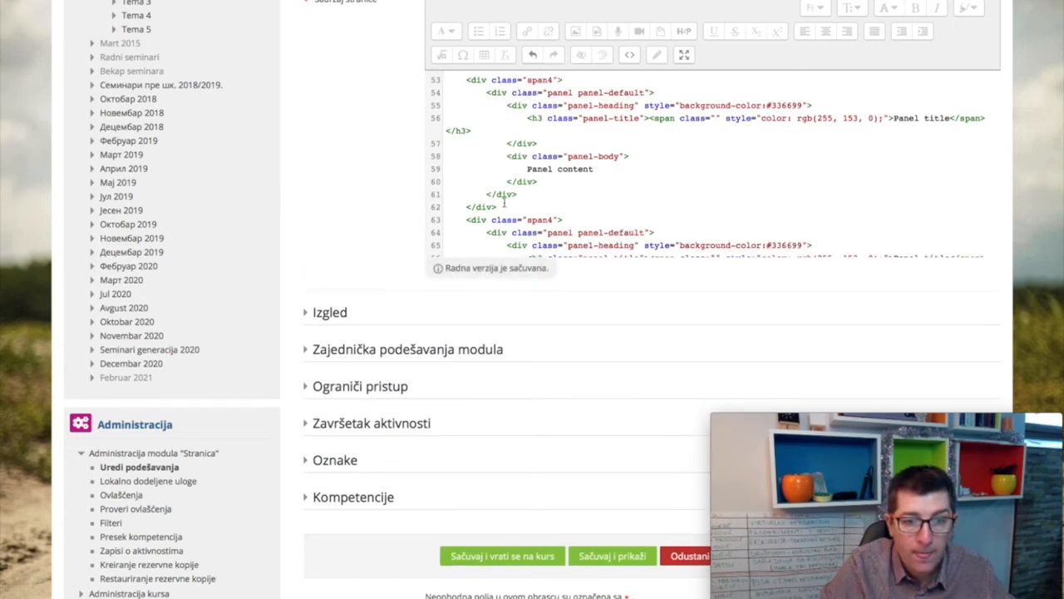
{"action": "scroll", "coordinate": [504, 202], "scroll_direction": "down", "scroll_amount": 2}
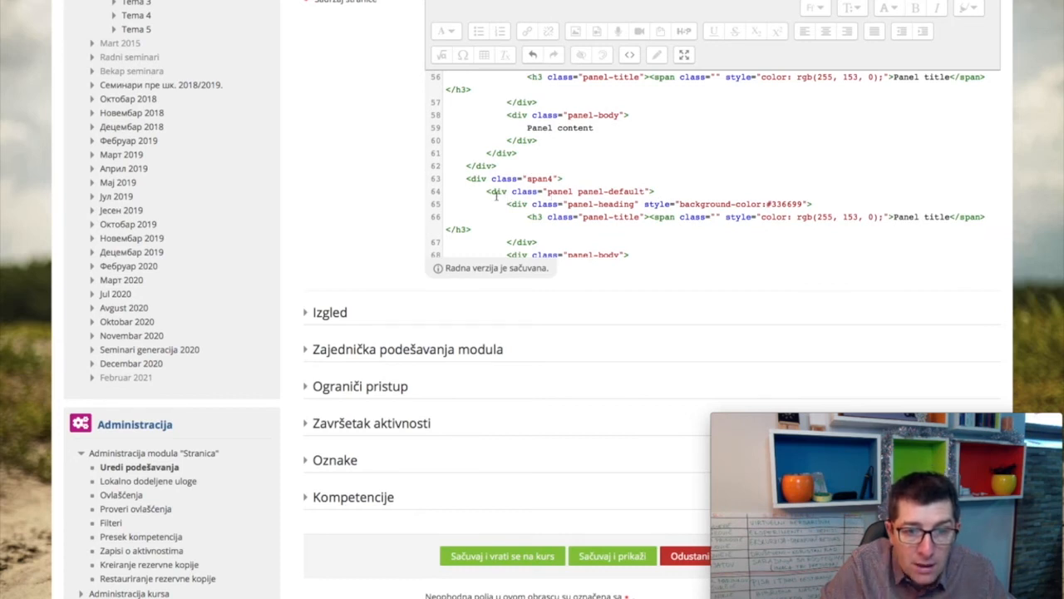
Step: Highlight the opening "panel panel-default" div of the last span4 column in the HTML source and preview the row
{"action": "left_click_drag", "start_coordinate": [487, 191], "coordinate": [571, 191]}
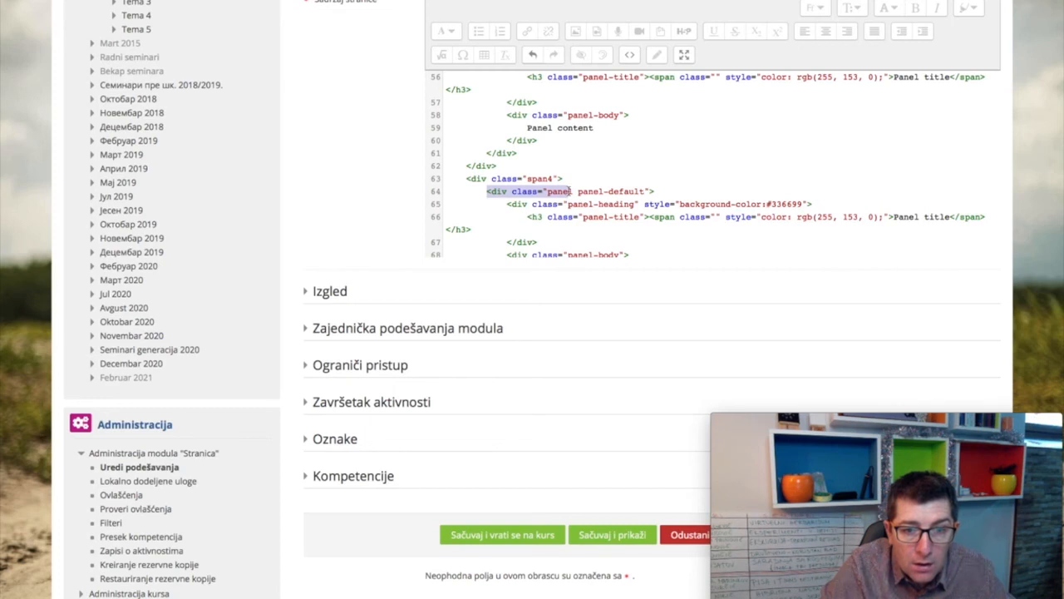
{"action": "left_click_drag", "start_coordinate": [572, 191], "coordinate": [688, 188]}
{"action": "scroll", "coordinate": [687, 188], "scroll_direction": "down", "scroll_amount": 3}
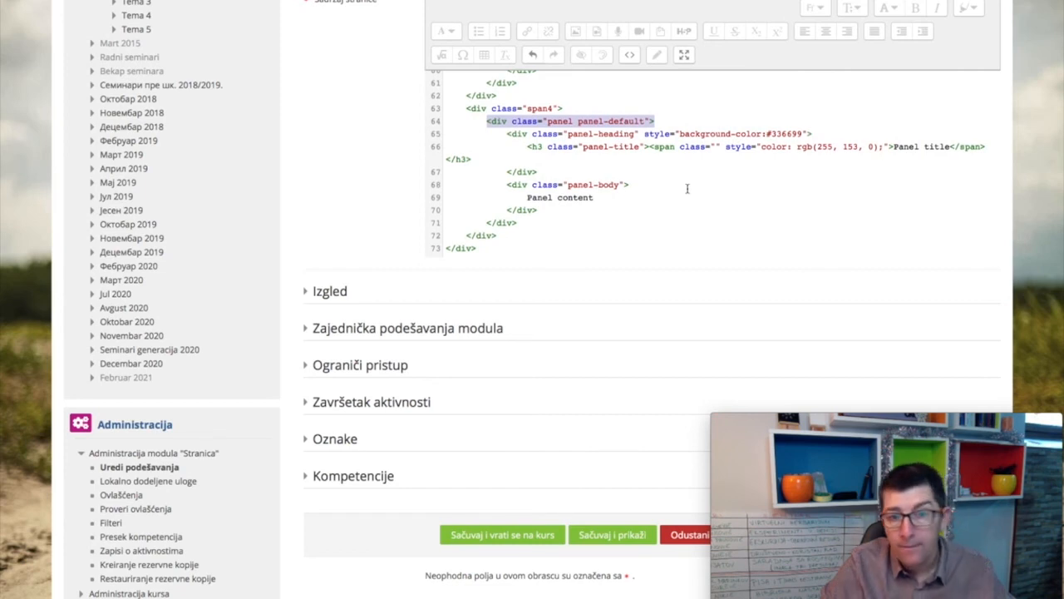
{"action": "scroll", "coordinate": [687, 188], "scroll_direction": "up", "scroll_amount": 3}
{"action": "scroll", "coordinate": [688, 188], "scroll_direction": "up", "scroll_amount": 3}
{"action": "scroll", "coordinate": [687, 189], "scroll_direction": "down", "scroll_amount": 3}
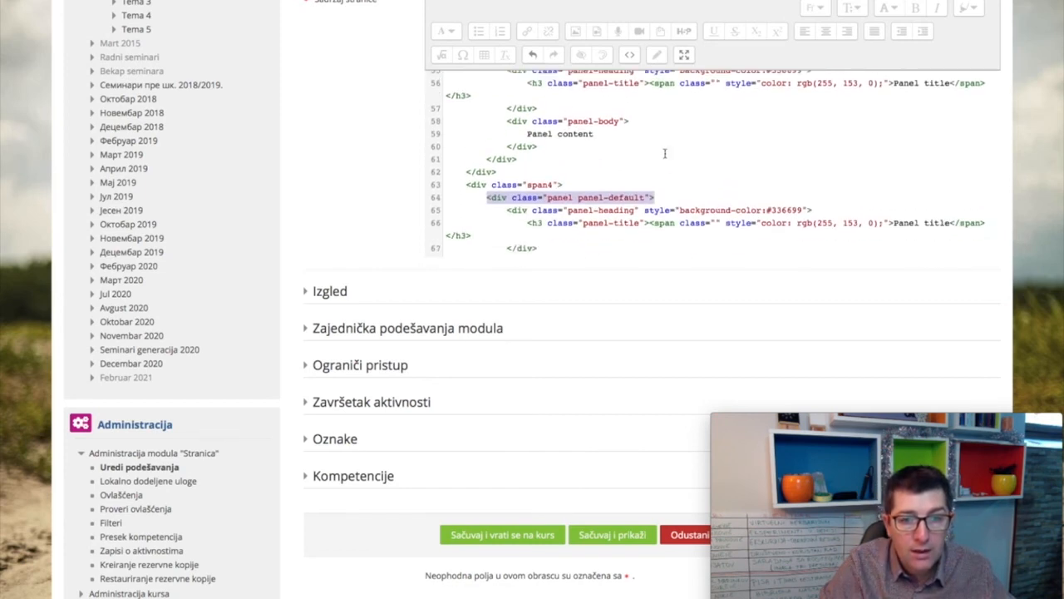
{"action": "left_click", "coordinate": [629, 55]}
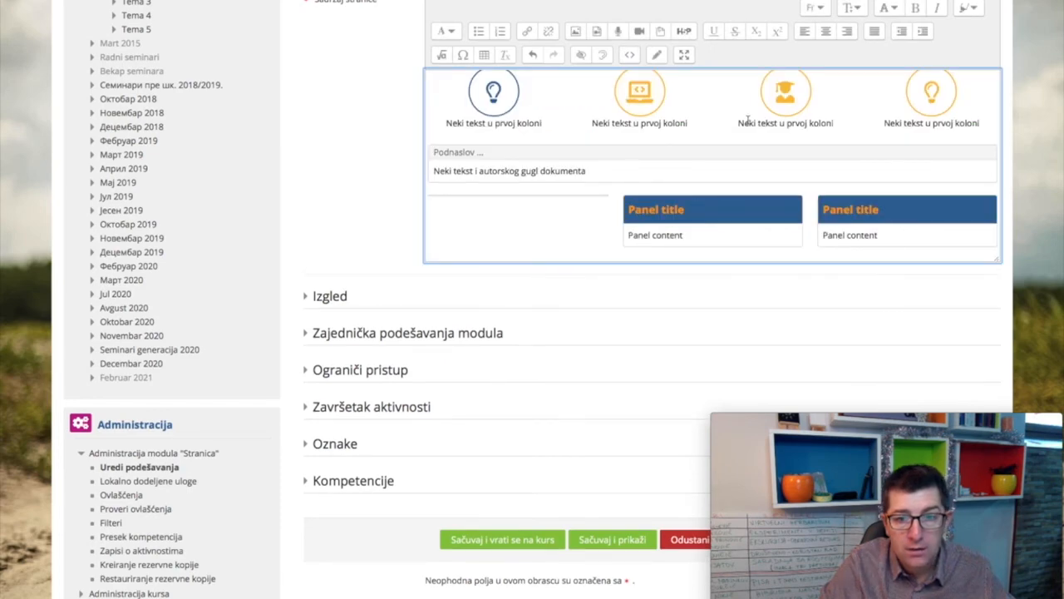
Step: Delete the "panel panel-default" block and closing div of the last span4 column in the HTML source and preview the row
{"action": "left_click", "coordinate": [629, 55]}
{"action": "scroll", "coordinate": [640, 199], "scroll_direction": "down", "scroll_amount": 10}
{"action": "scroll", "coordinate": [640, 198], "scroll_direction": "down", "scroll_amount": 10}
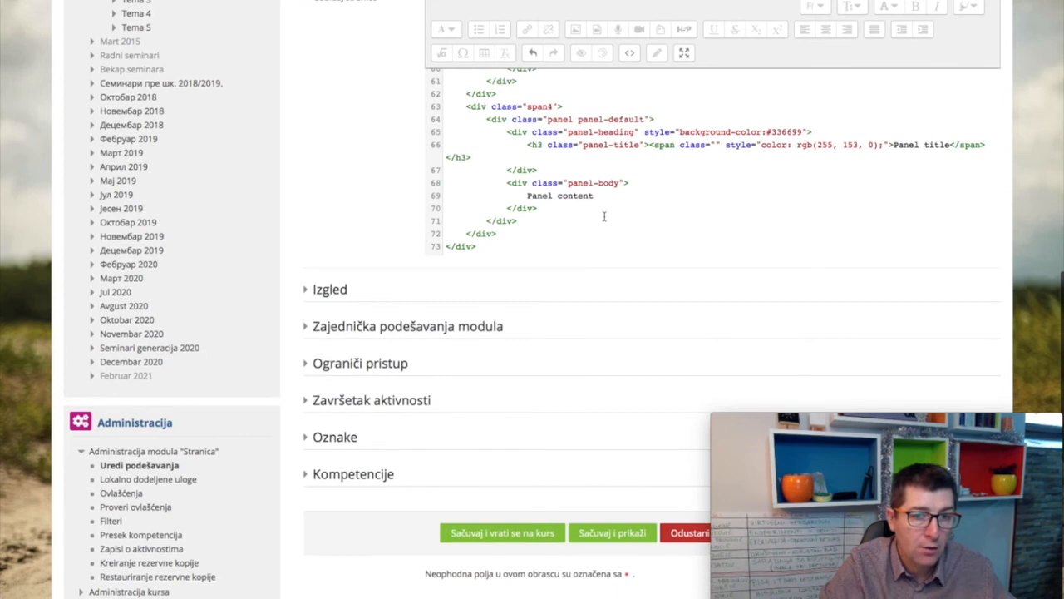
{"action": "scroll", "coordinate": [605, 217], "scroll_direction": "up", "scroll_amount": 3}
{"action": "scroll", "coordinate": [604, 217], "scroll_direction": "down", "scroll_amount": 2}
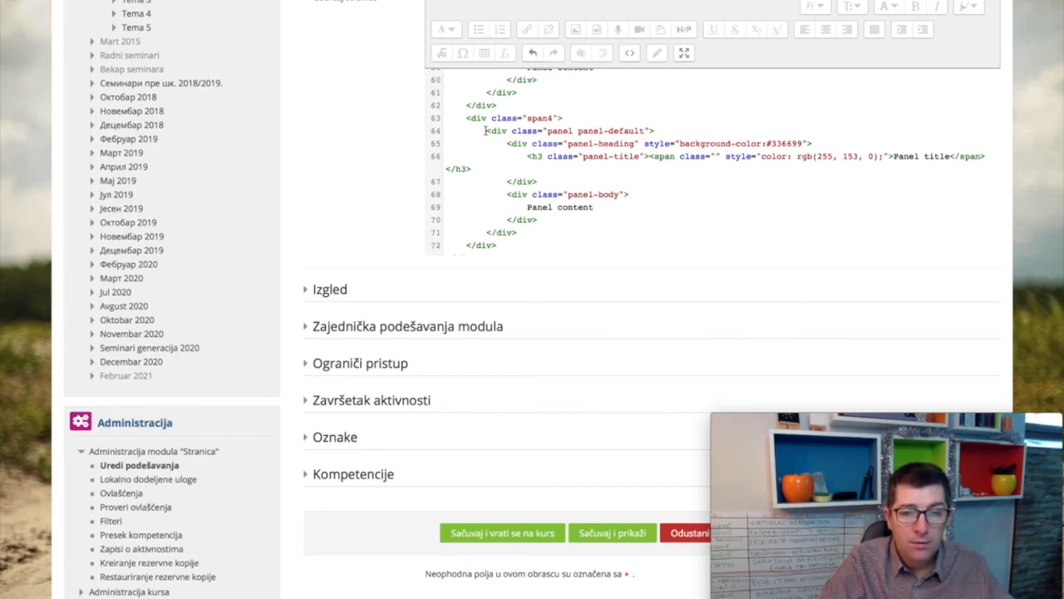
{"action": "left_click_drag", "start_coordinate": [487, 131], "coordinate": [534, 232]}
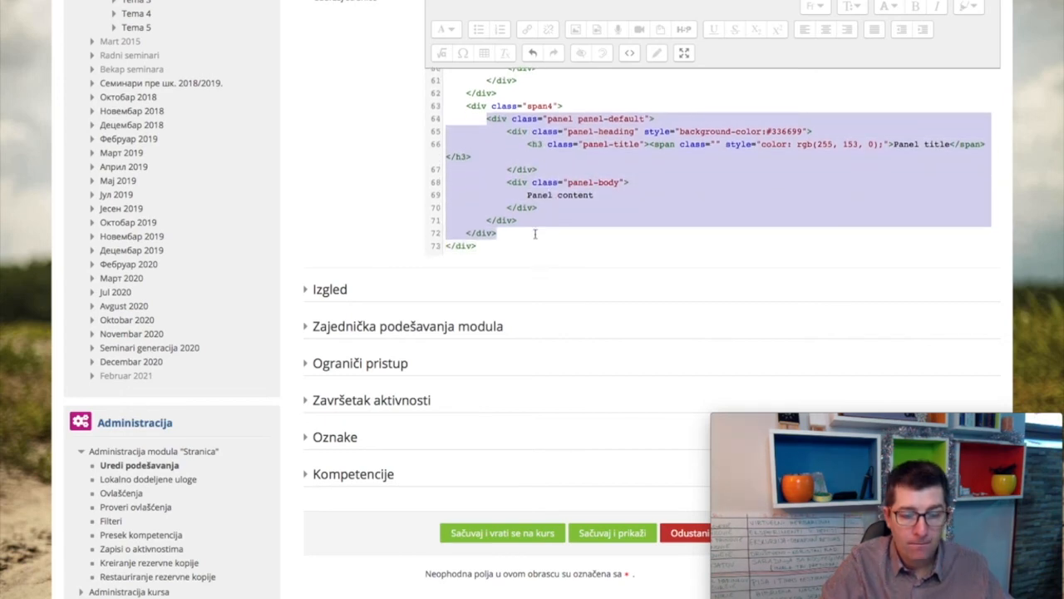
{"action": "key", "text": "BackSpace"}
{"action": "left_click", "coordinate": [629, 54]}
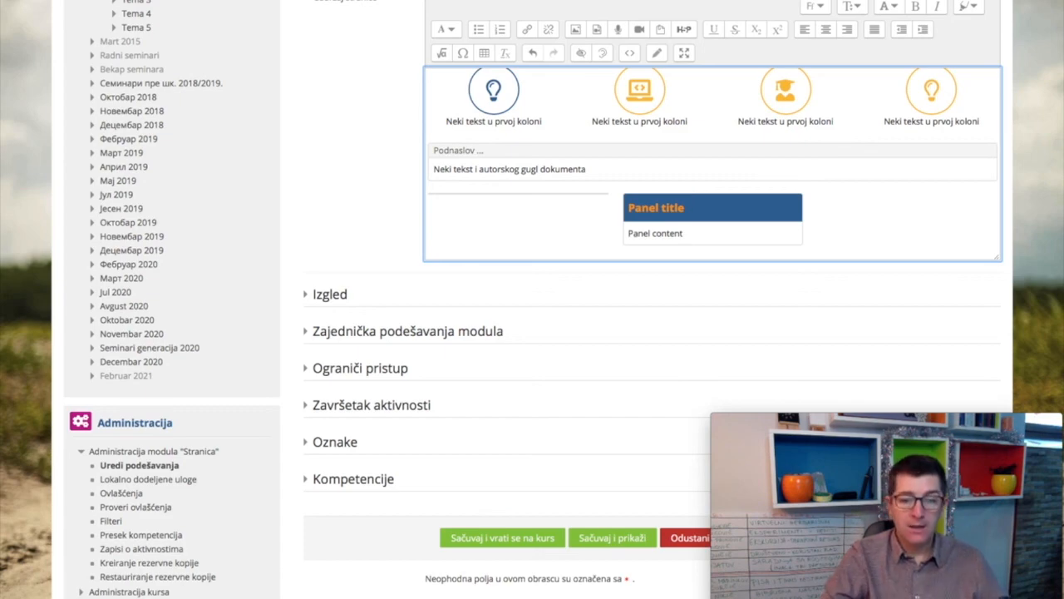
Step: Save the page and display it to review the icon boxes and panel row
{"action": "left_click", "coordinate": [602, 541]}
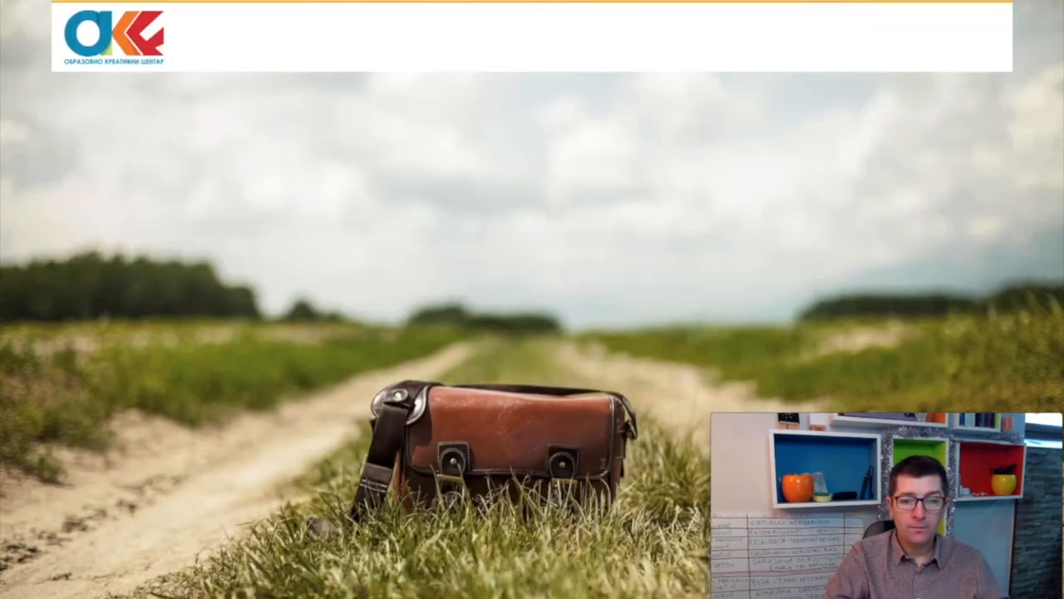
{"action": "scroll", "coordinate": [589, 441], "scroll_direction": "down", "scroll_amount": 3}
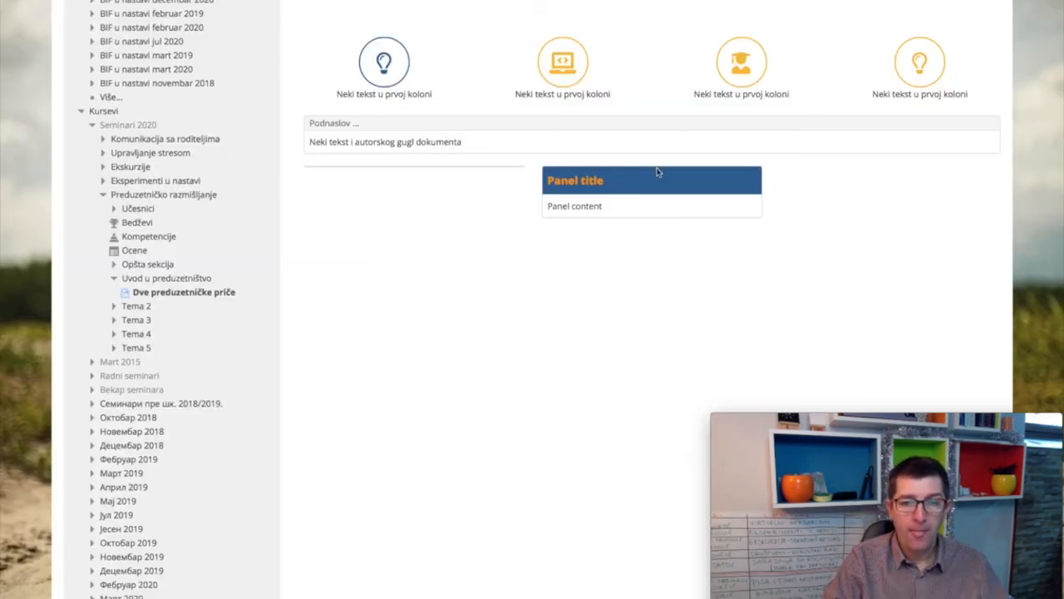
{"action": "scroll", "coordinate": [657, 172], "scroll_direction": "up", "scroll_amount": 5}
{"action": "mouse_move", "coordinate": [715, 418]}
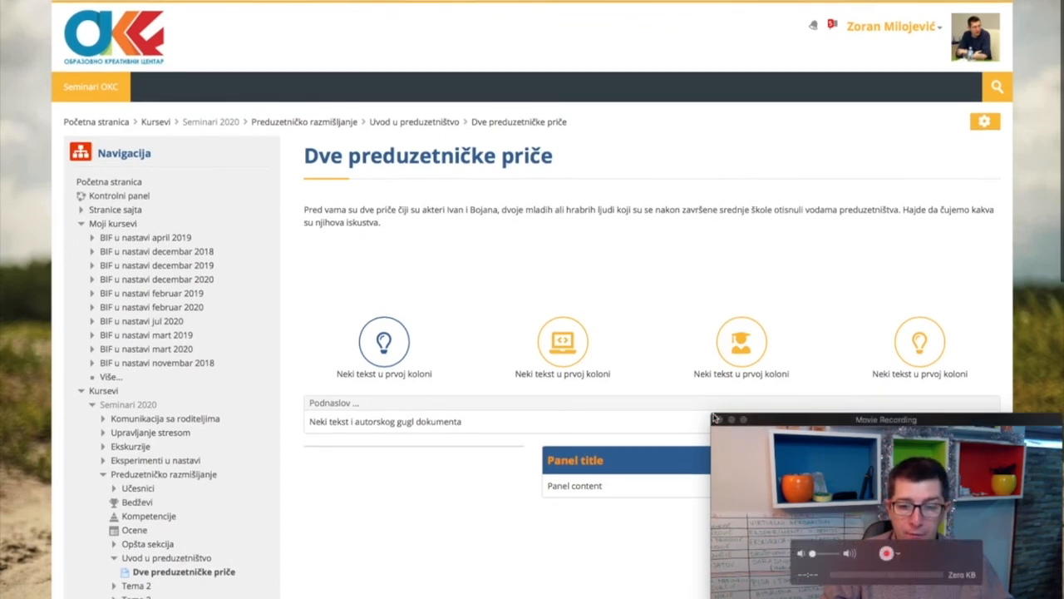
{"action": "left_click_drag", "start_coordinate": [795, 423], "coordinate": [235, 49]}
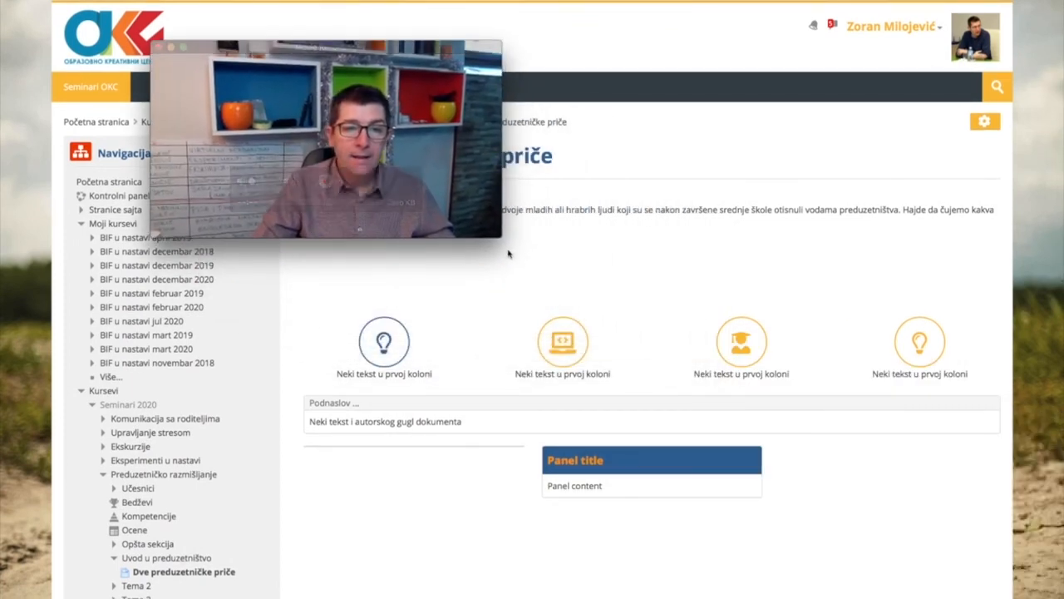
{"action": "left_click_drag", "start_coordinate": [497, 235], "coordinate": [924, 518]}
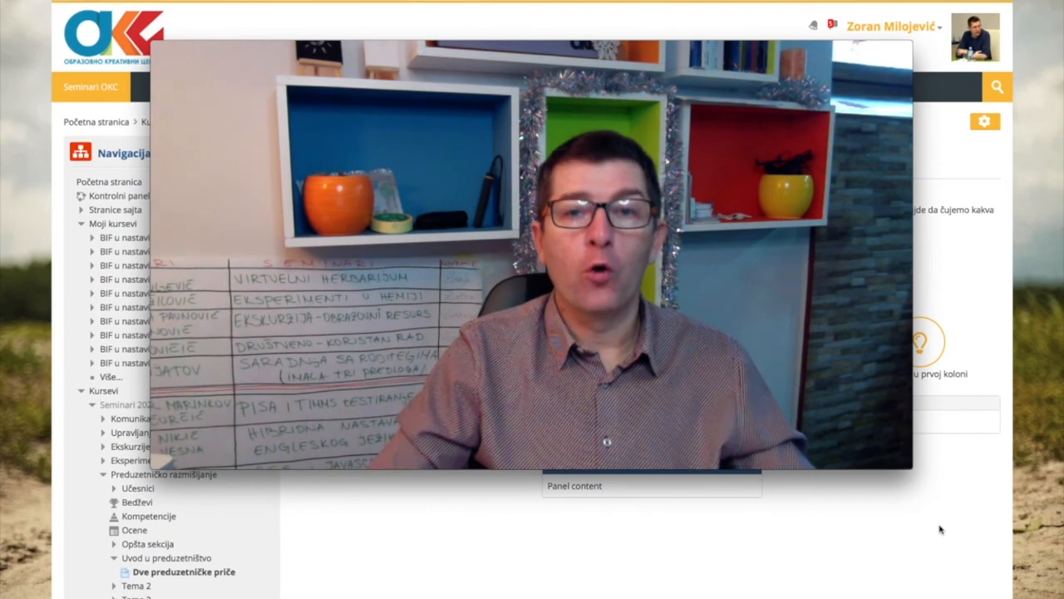